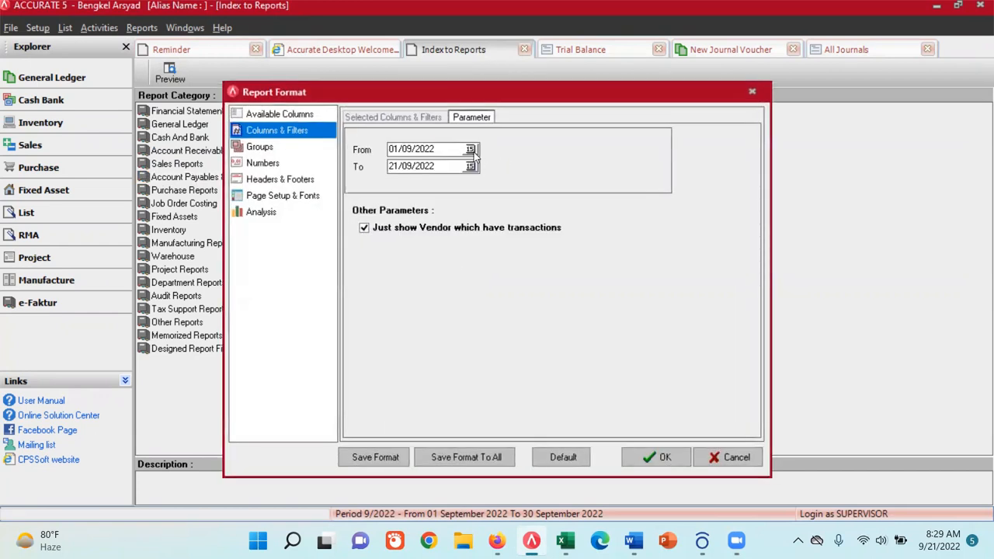
- Set the report's start date to 30/11/2019, keep the end date, and generate the vendor ledger report
click(472, 150)
click(344, 166)
click(344, 166)
click(343, 166)
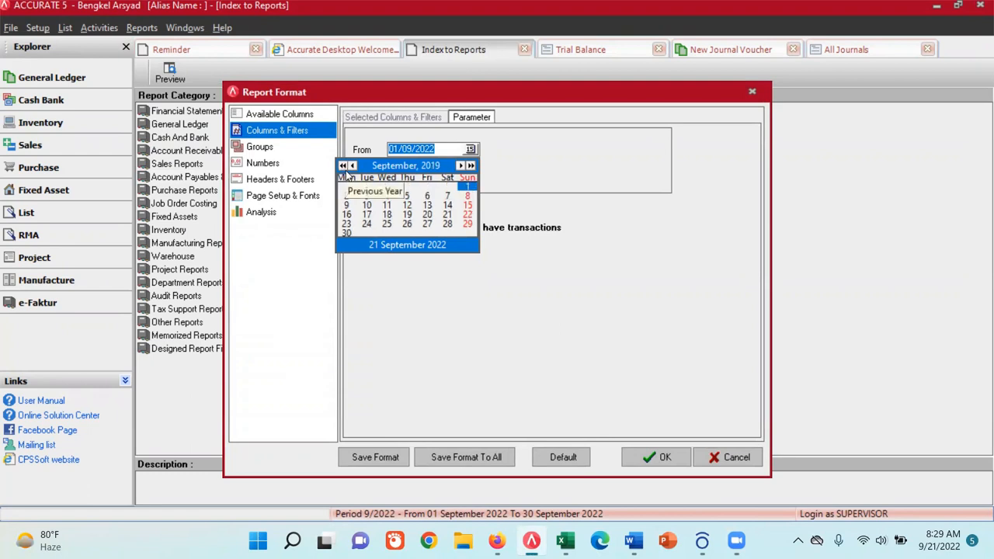
click(462, 165)
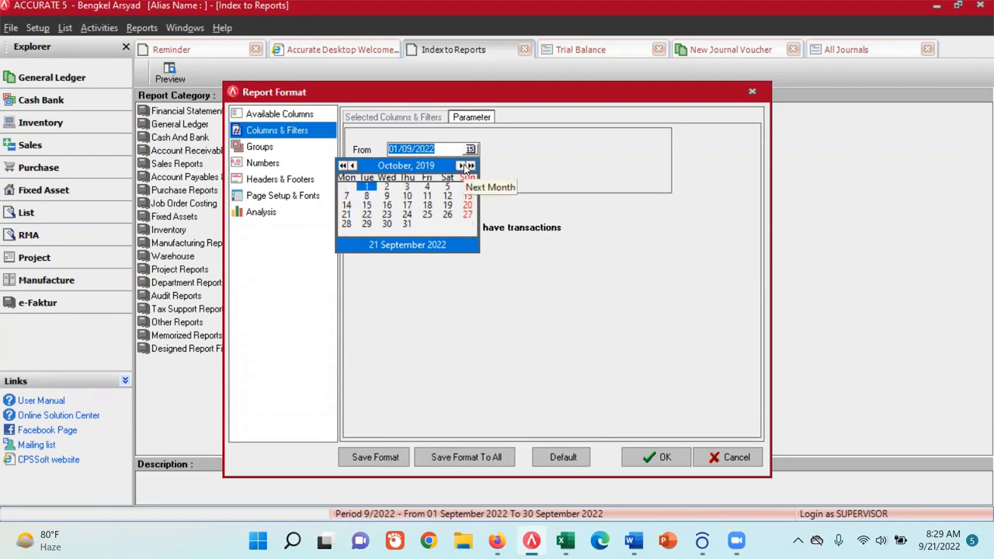
click(464, 166)
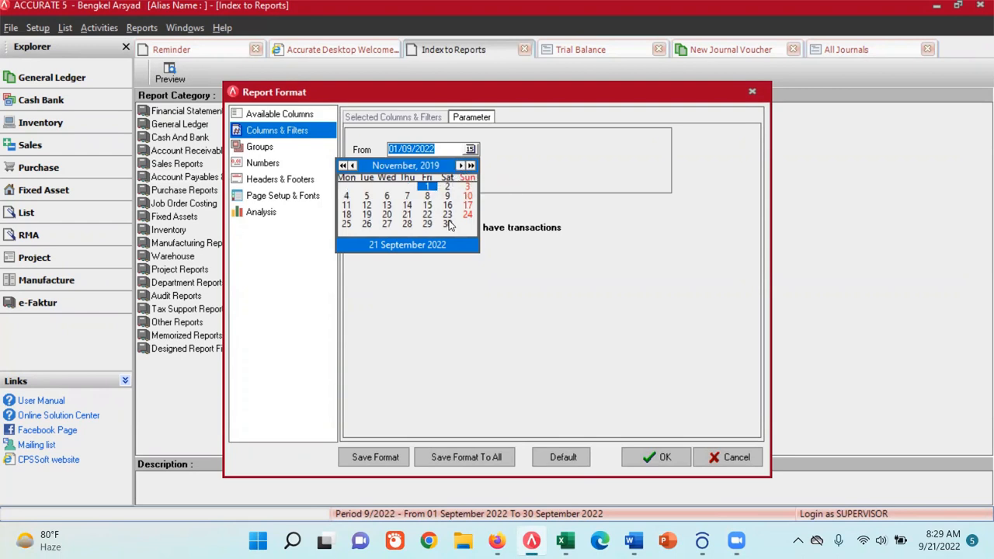
click(448, 224)
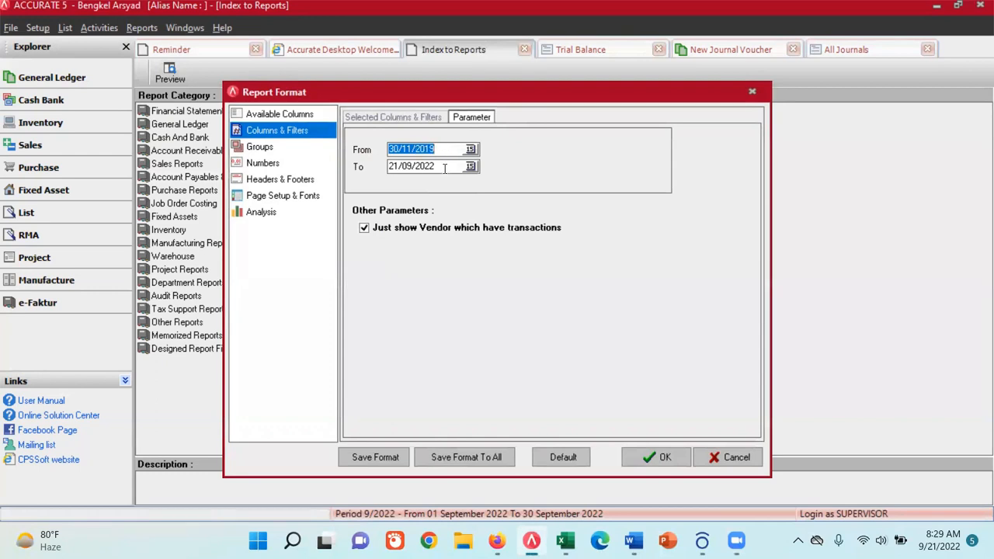
click(644, 457)
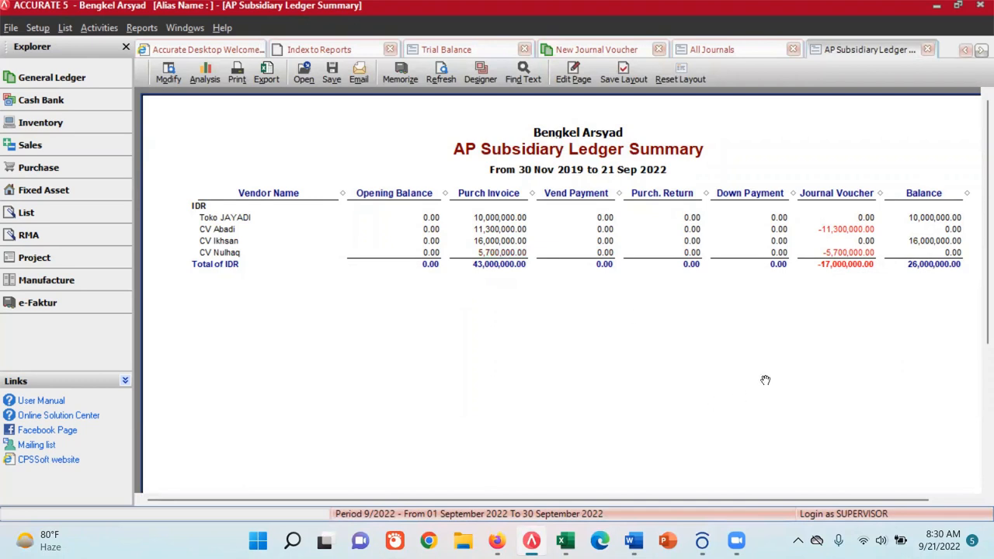
- Check the All Journals report, and look up the JU003 transaction of 10 Desember 2019 on the Excel workbook's TB sheet
click(711, 49)
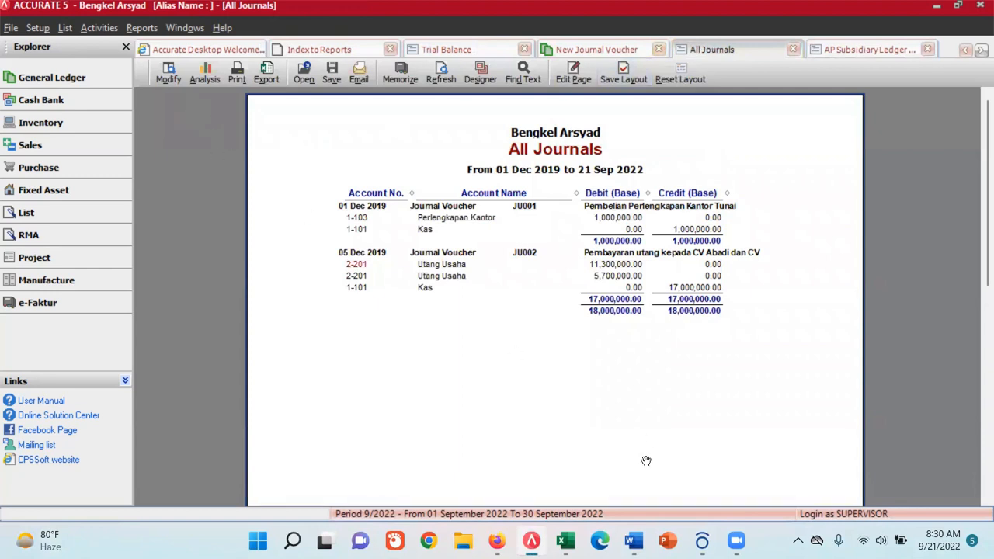
click(567, 541)
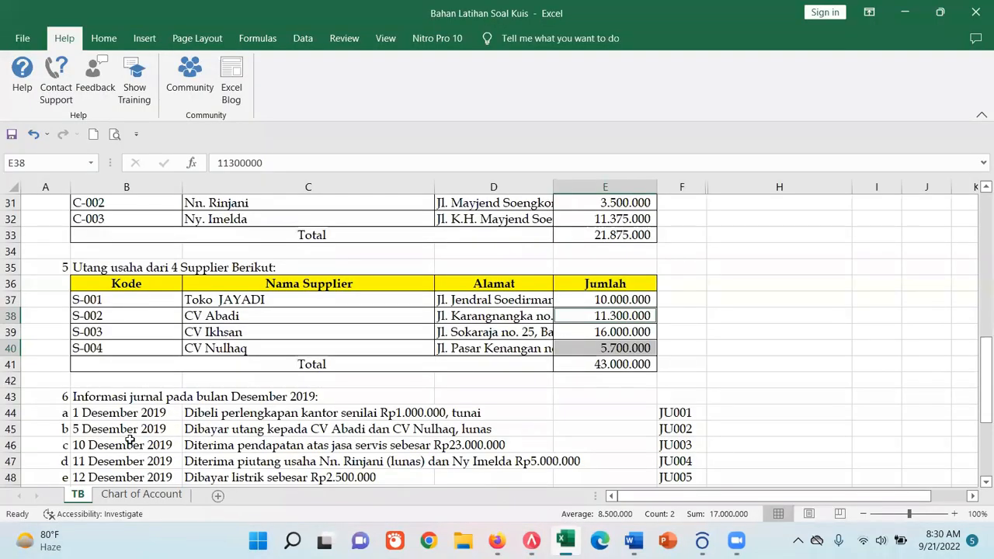
scroll(126, 435, down, 2)
click(672, 347)
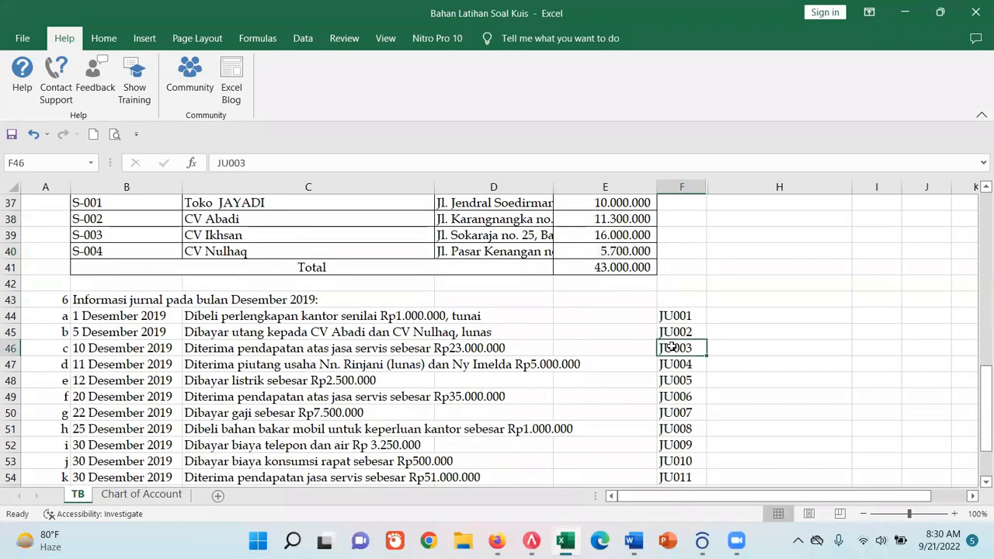
click(276, 350)
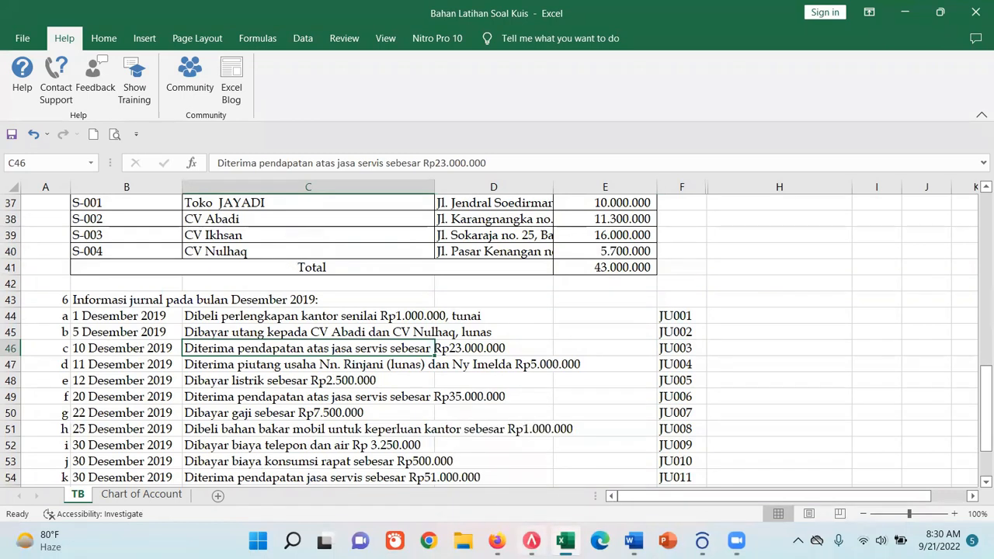
- Return to the new journal voucher JU003 in ACCURATE 5 and set its date to 10/12/2019
click(532, 541)
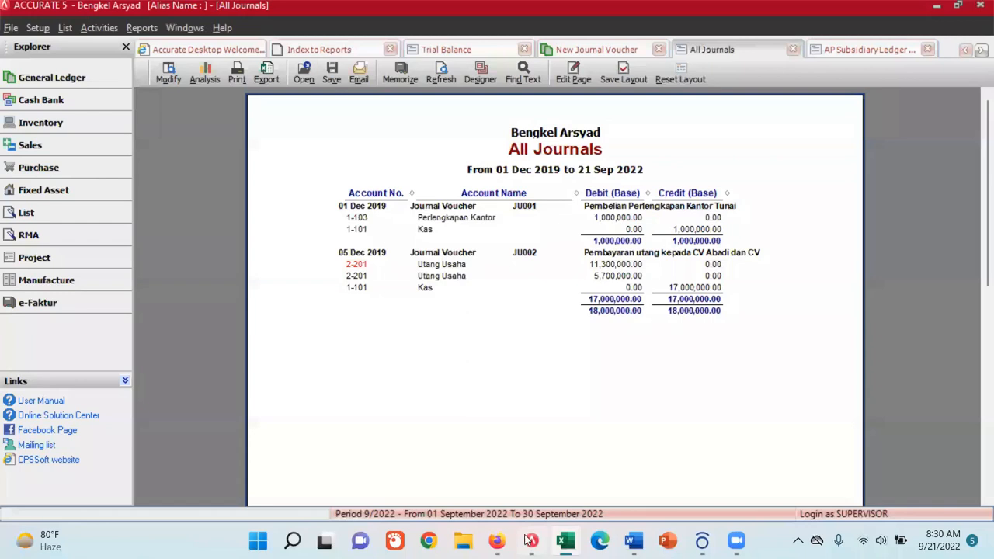
click(99, 30)
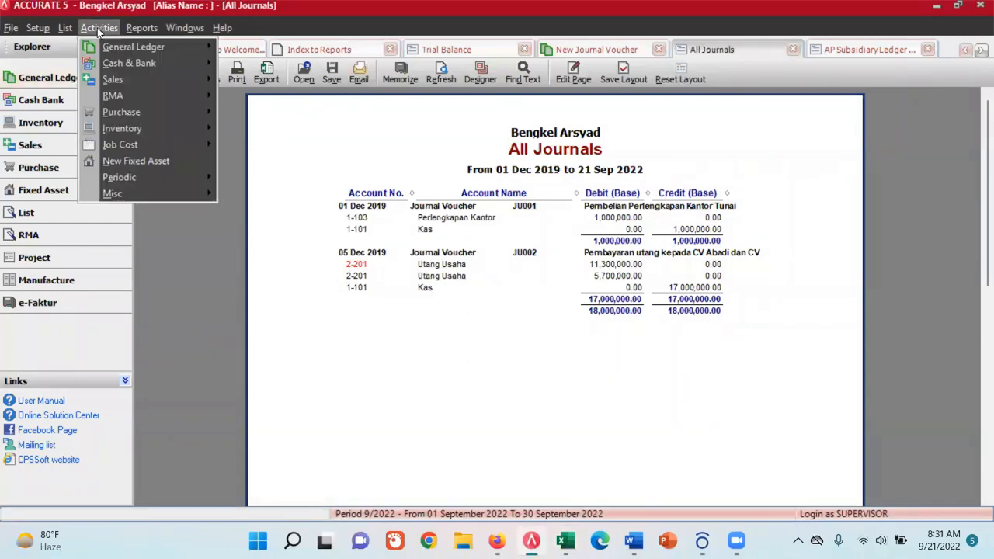
click(603, 53)
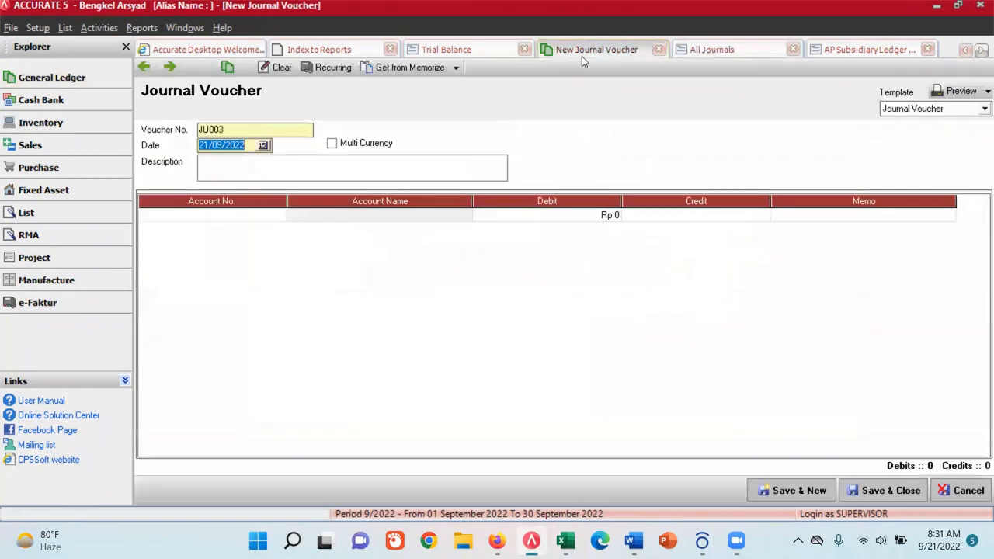
click(262, 146)
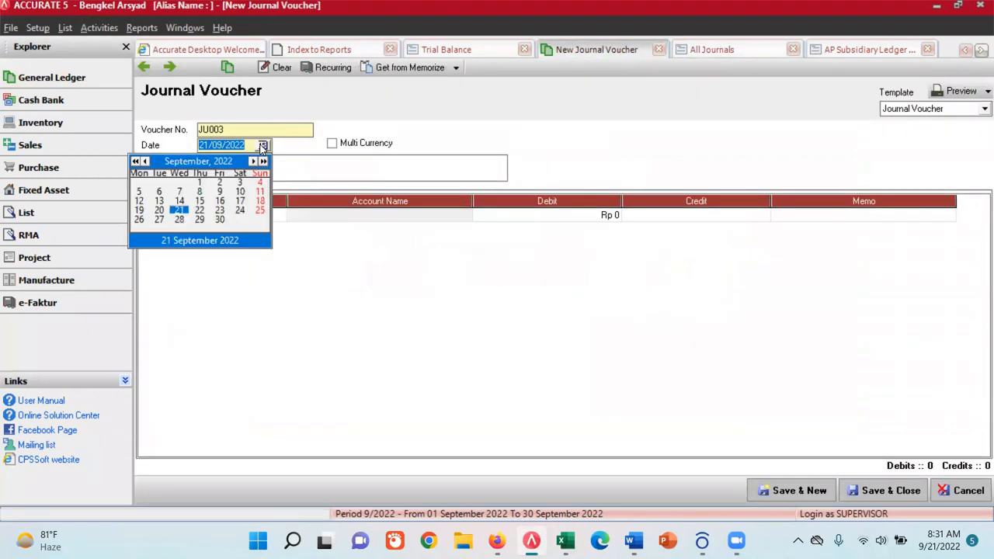
click(135, 162)
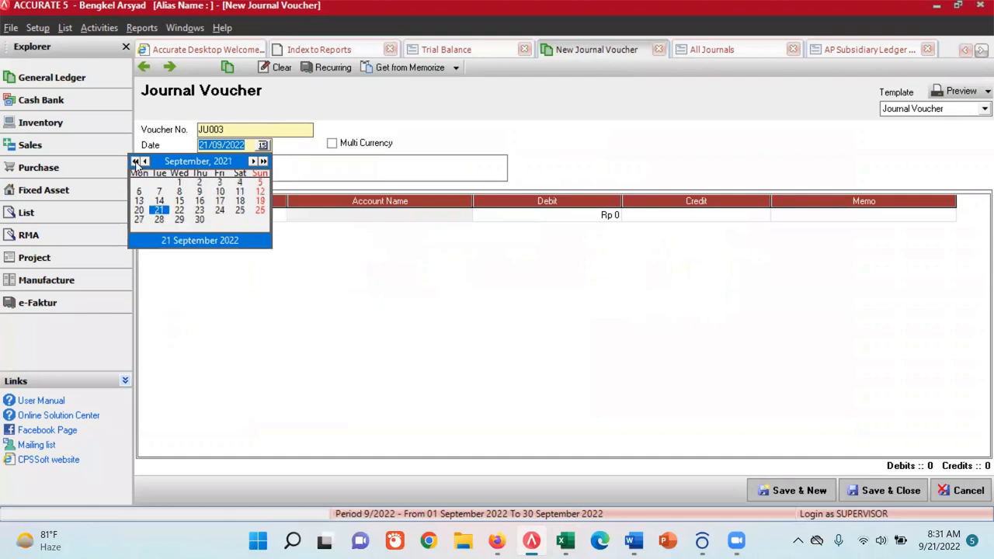
click(135, 161)
click(135, 161)
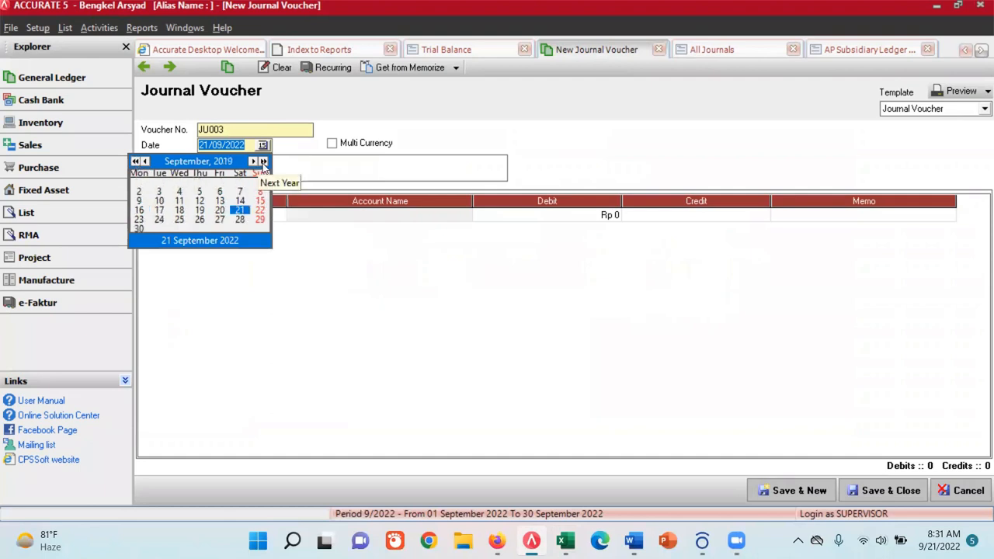
click(252, 161)
click(253, 161)
click(252, 161)
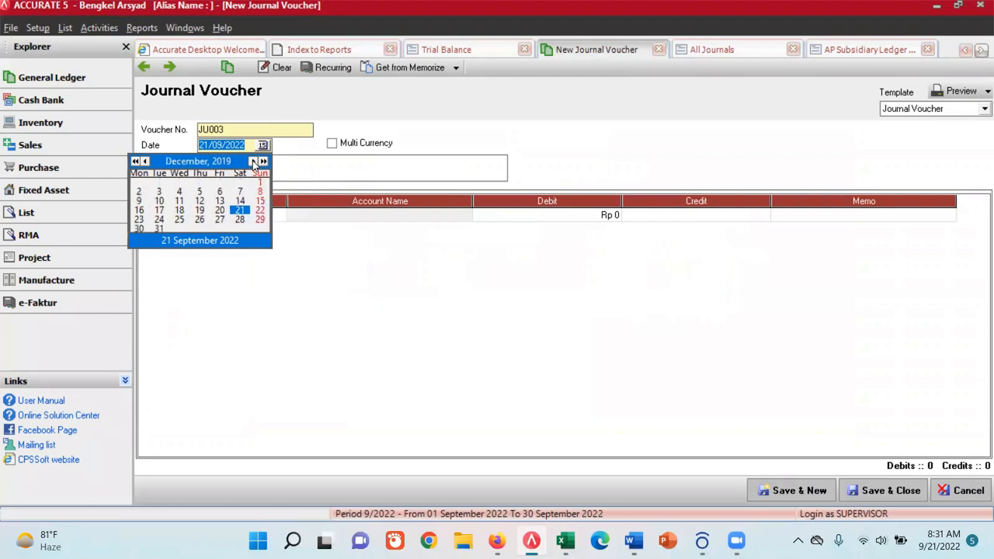
click(162, 202)
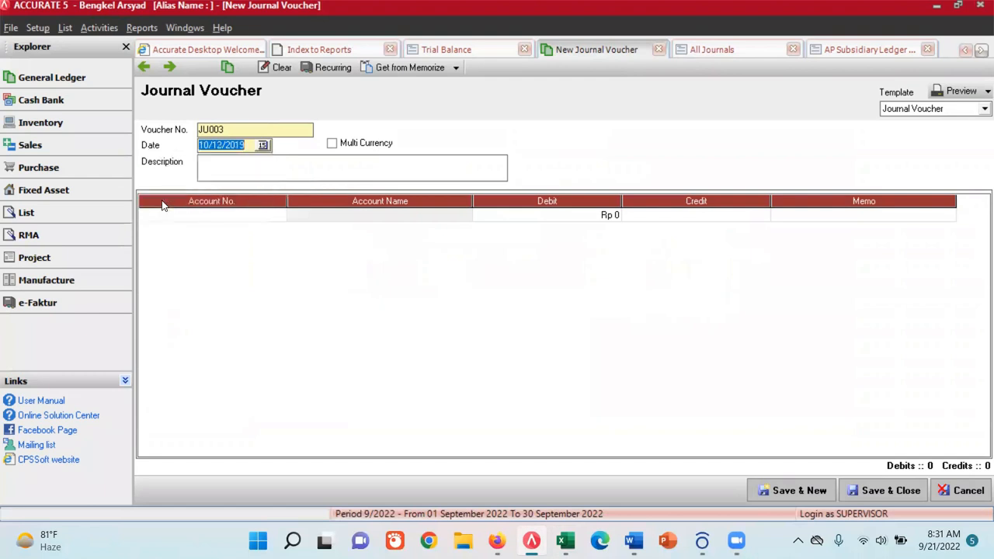
- Enter "Diterima pendapatan atas jasa servis" as the voucher's description
click(224, 170)
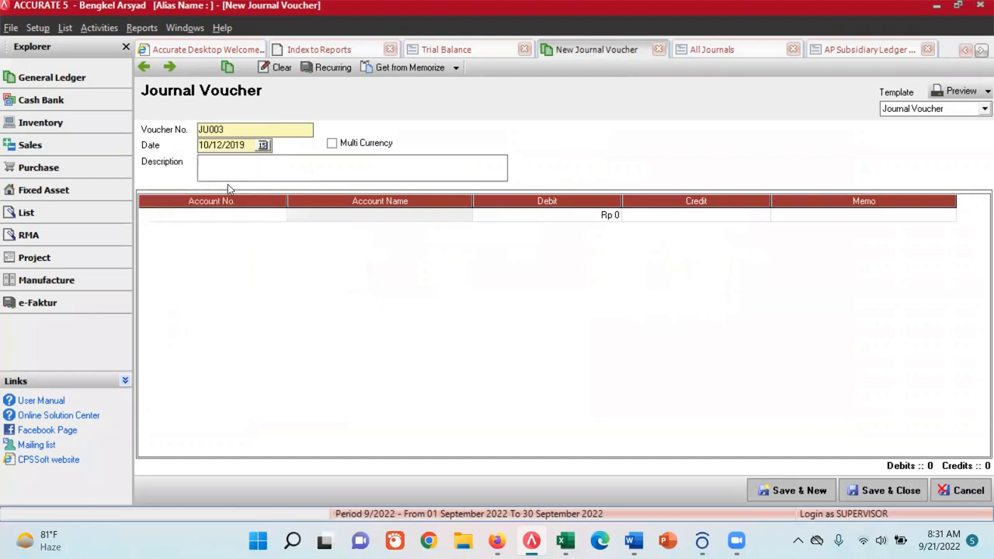
text(Diterima pendapatan atas jasa servis)
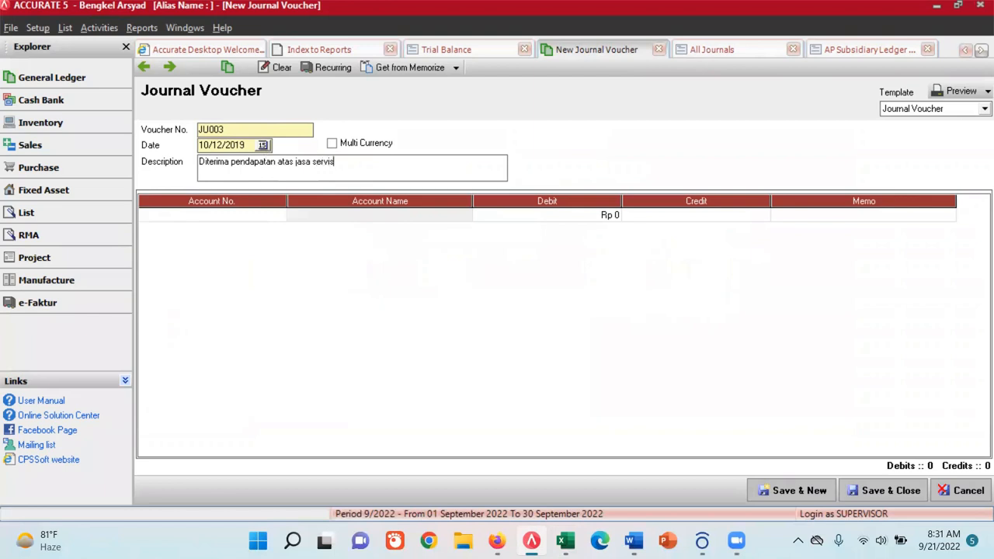
key(Tab)
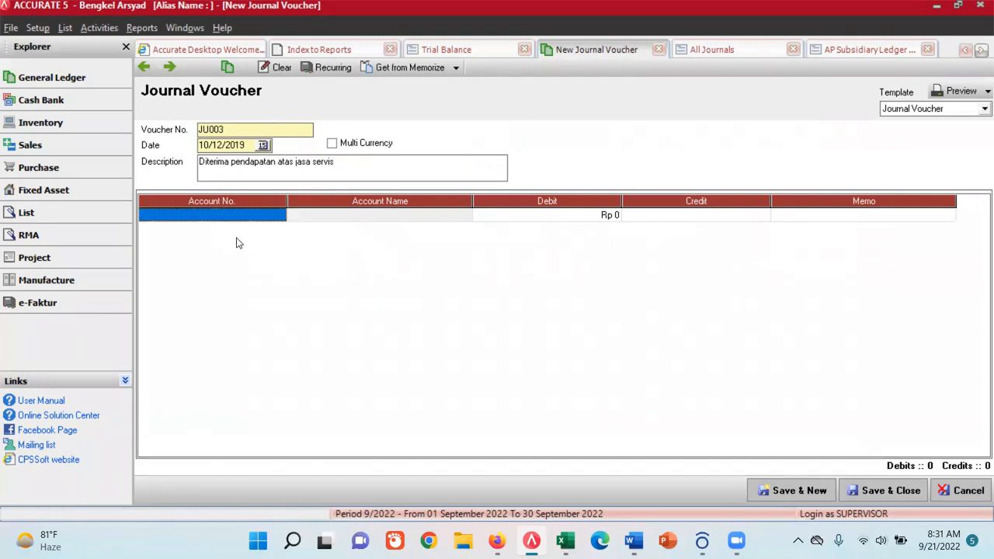
- Add account 1-101 Kas as the first journal line with a debit of Rp 23,000,000
click(279, 217)
click(278, 216)
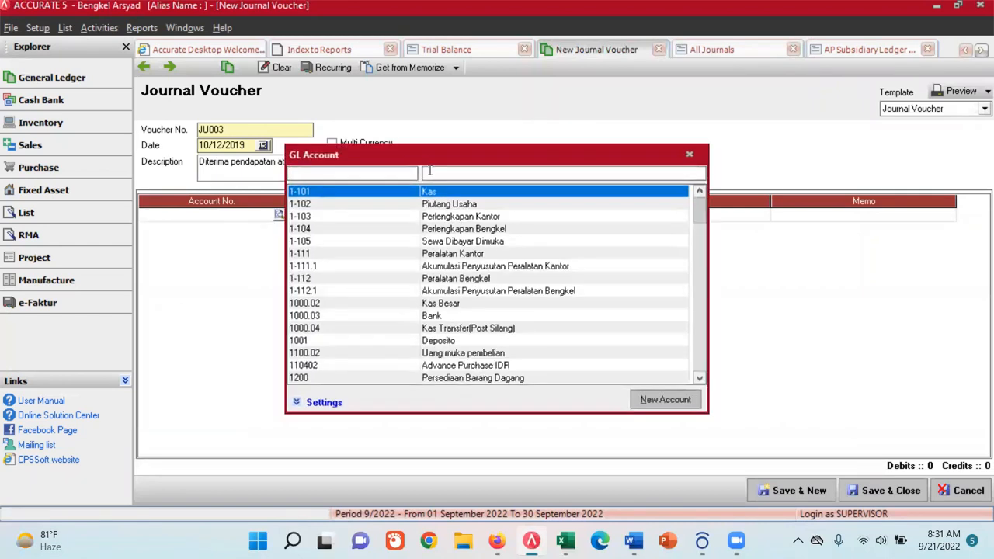
double_click(433, 192)
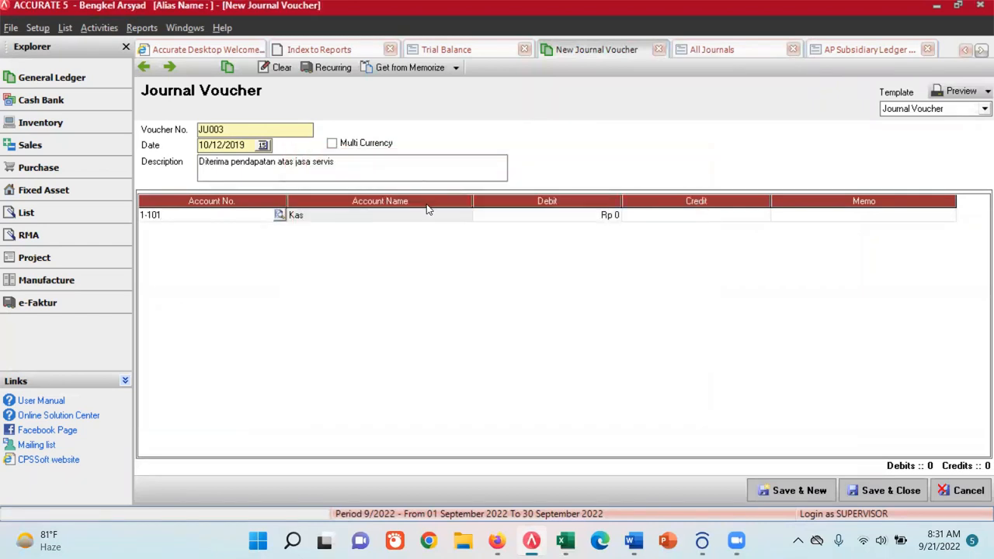
click(562, 220)
text(2300)
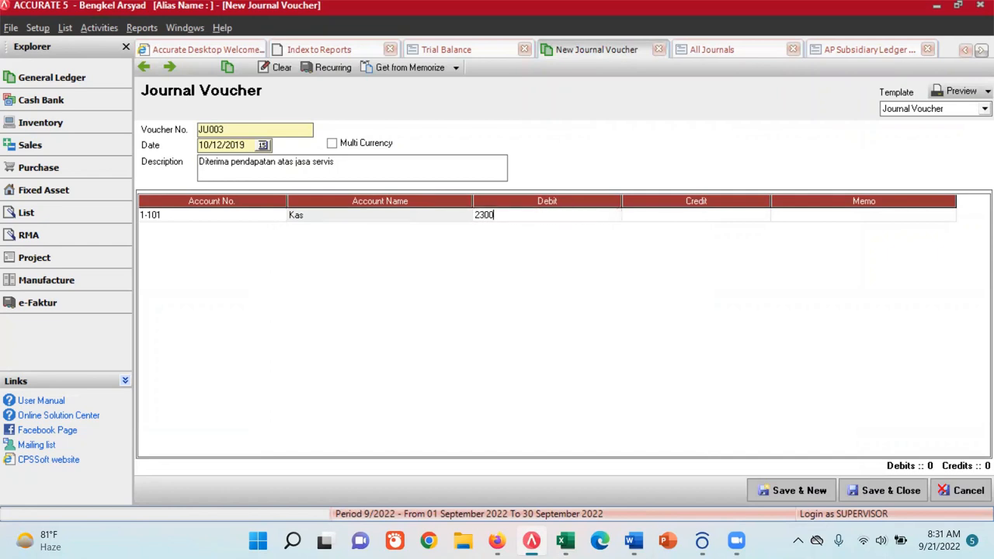
key(Tab)
key(Tab)
key(Tab)
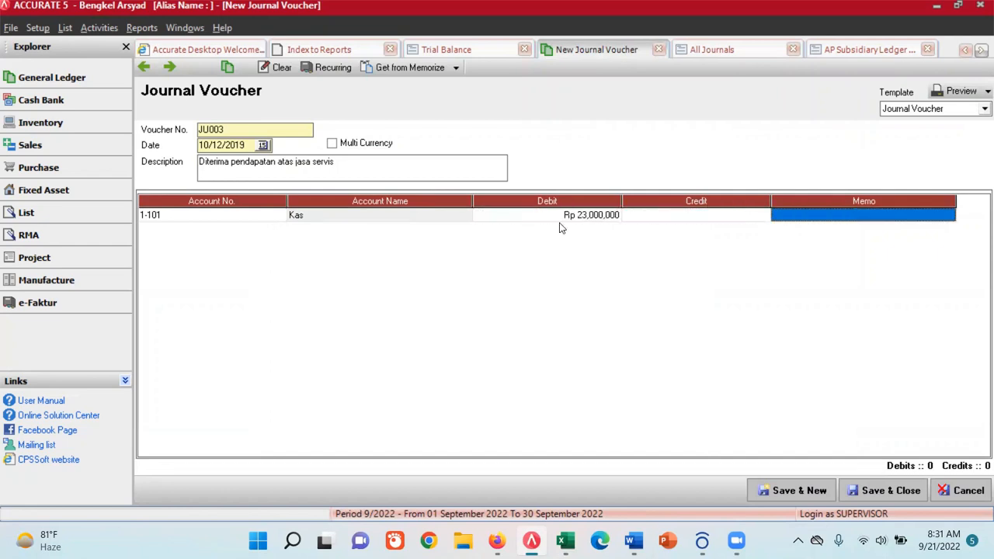
- Add account 4000.02 Pendapatan Jasa as the Rp 23,000,000 credit line, and save the voucher to start a new one
click(273, 232)
click(279, 230)
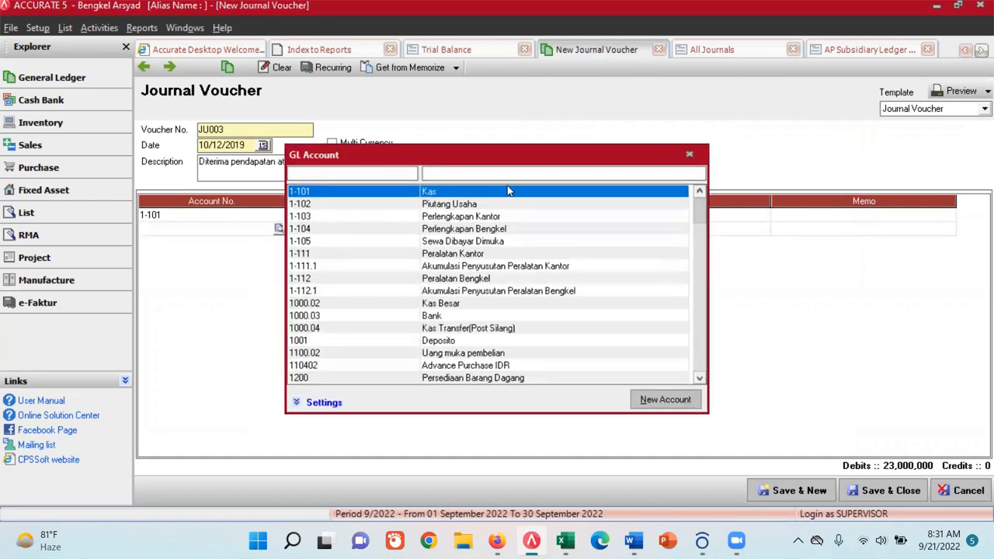
text(pendapatan)
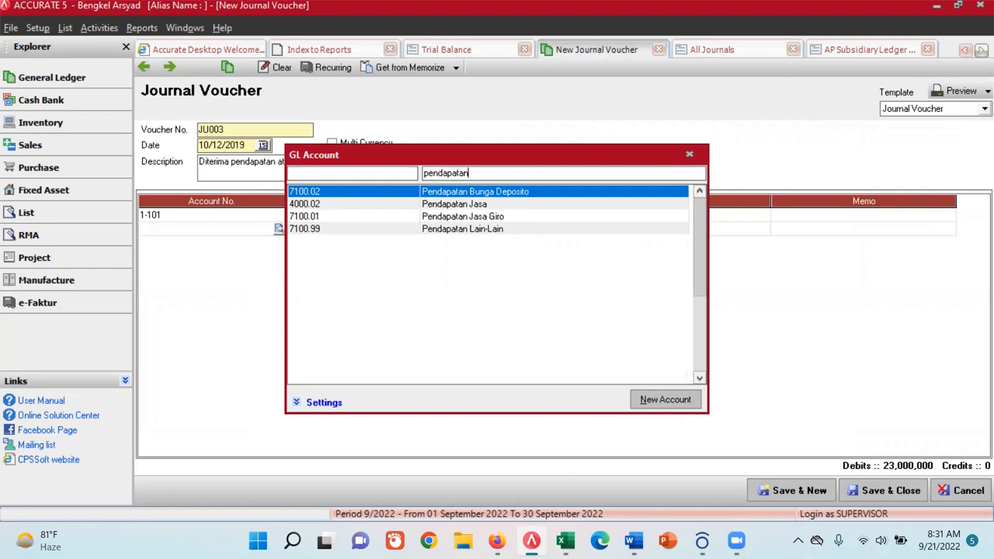
double_click(455, 205)
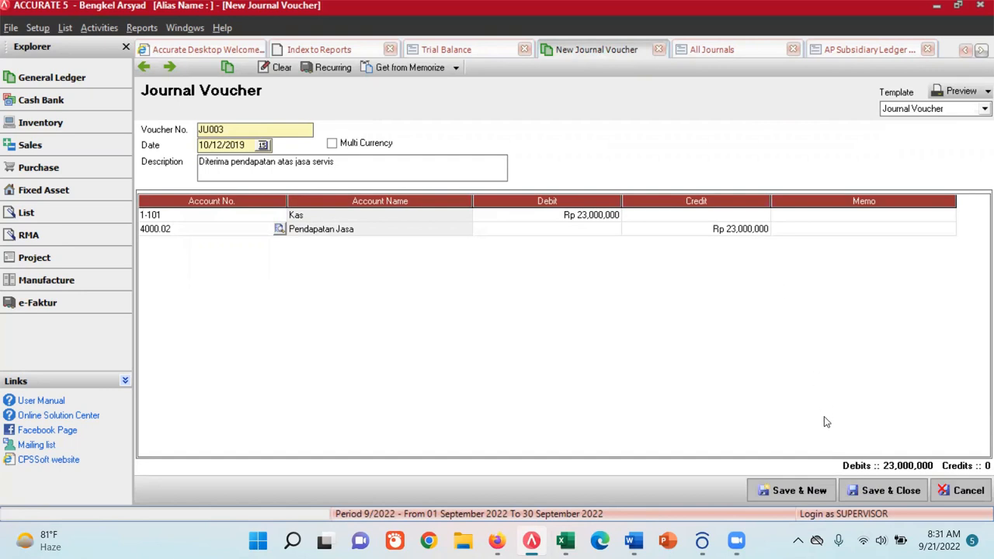
click(813, 493)
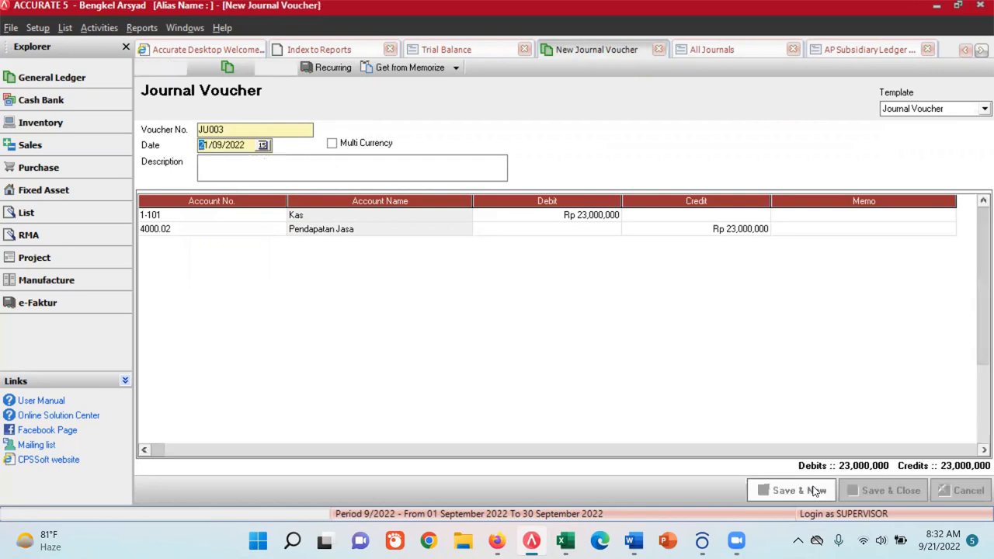
- Find the service revenue account on the Excel workbook's Chart of Account sheet and select its name text "Pendapatan Servis"
click(566, 541)
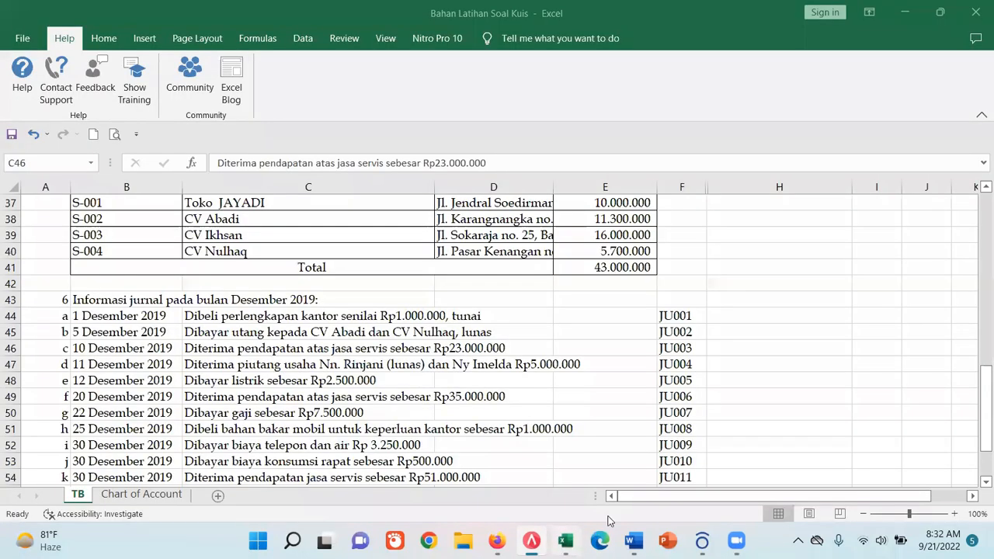
click(151, 497)
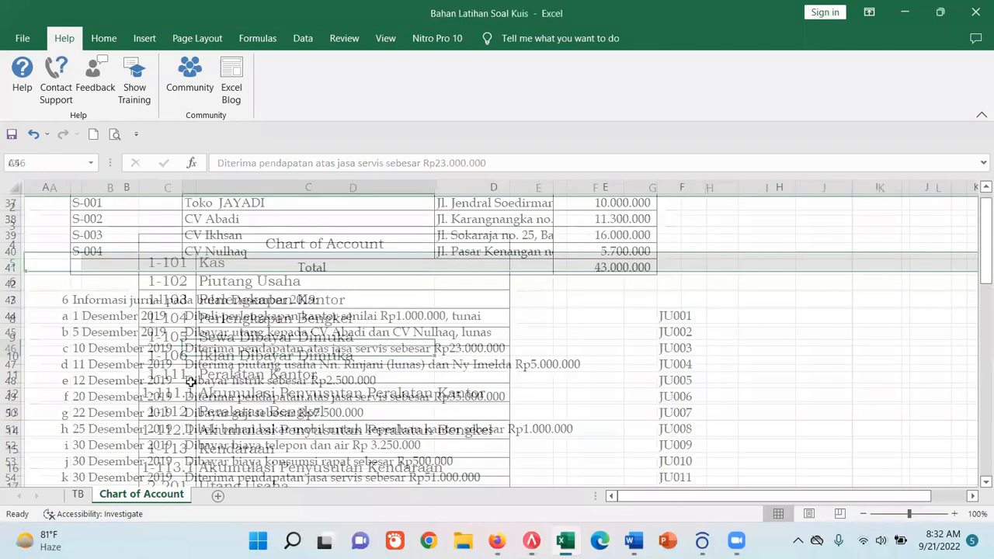
scroll(190, 382, down, 2)
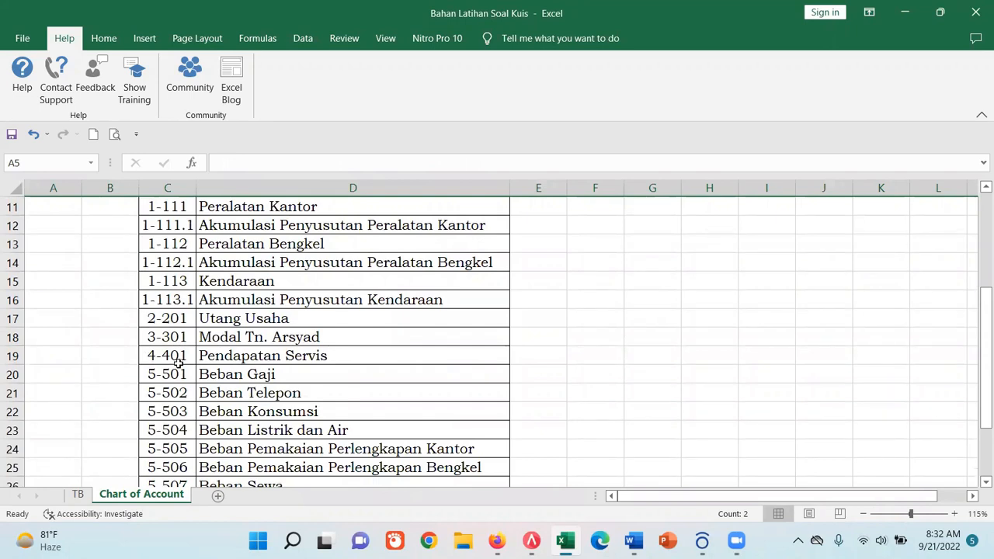
click(262, 351)
drag(326, 164, 192, 159)
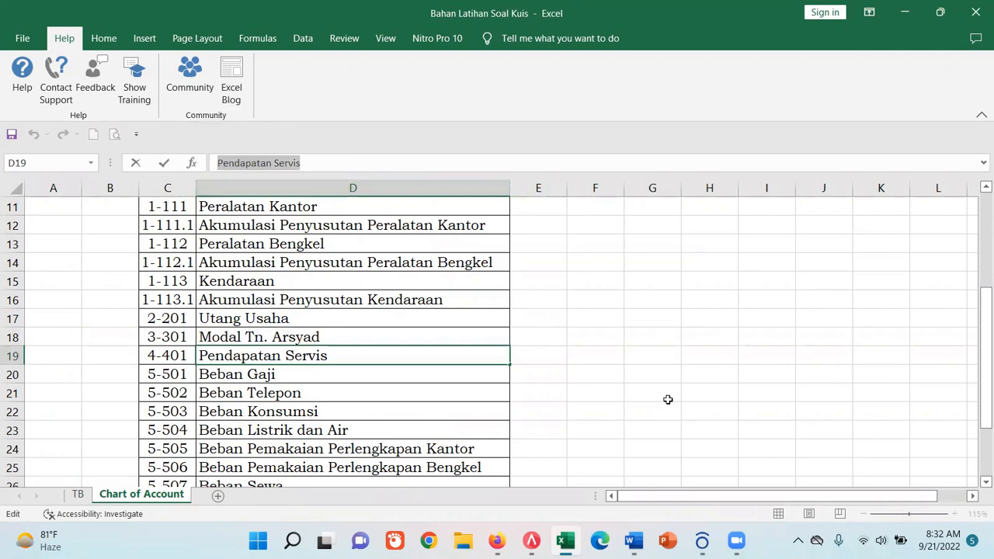
- Switch to ACCURATE 5 and open account 4000.02 Pendapatan Jasa from the chart of accounts for editing
click(531, 541)
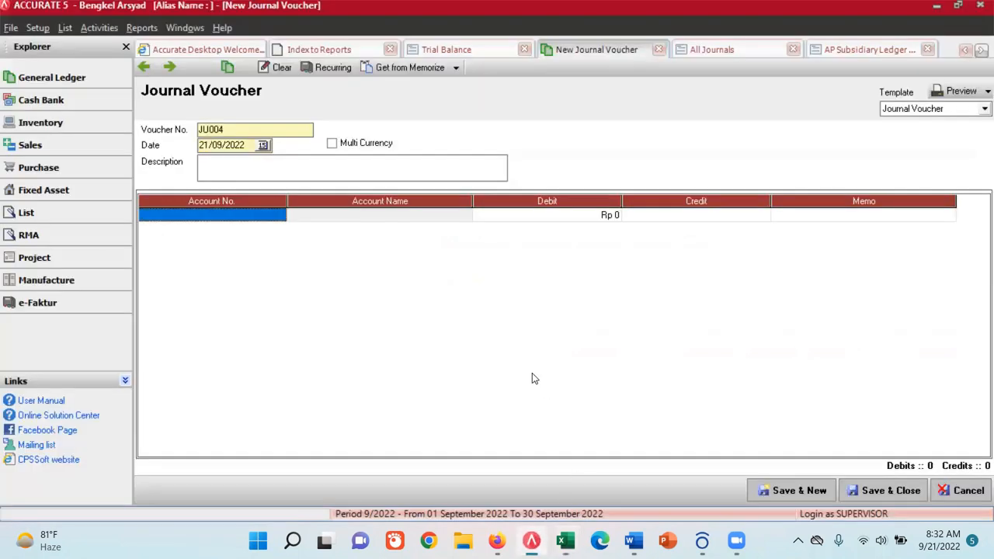
click(64, 27)
mouse_move(99, 28)
mouse_move(66, 29)
click(82, 65)
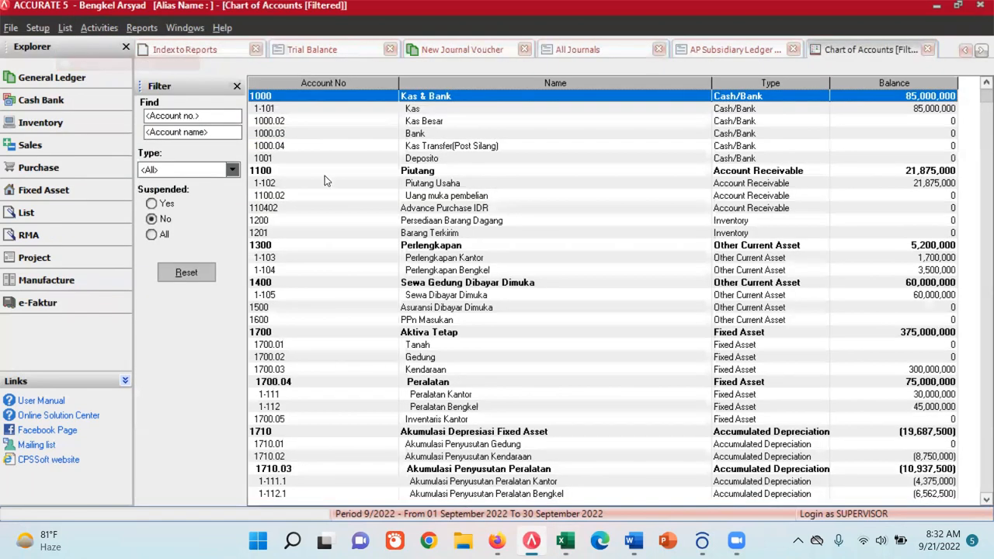
key(Down)
key(Down)
key(Down)
key(Down)
key(Down)
key(Down)
key(Down)
key(Down)
key(Down)
key(Down)
key(Down)
key(Down)
key(Down)
key(Down)
key(Down)
key(Down)
key(Down)
key(Down)
key(Down)
key(Down)
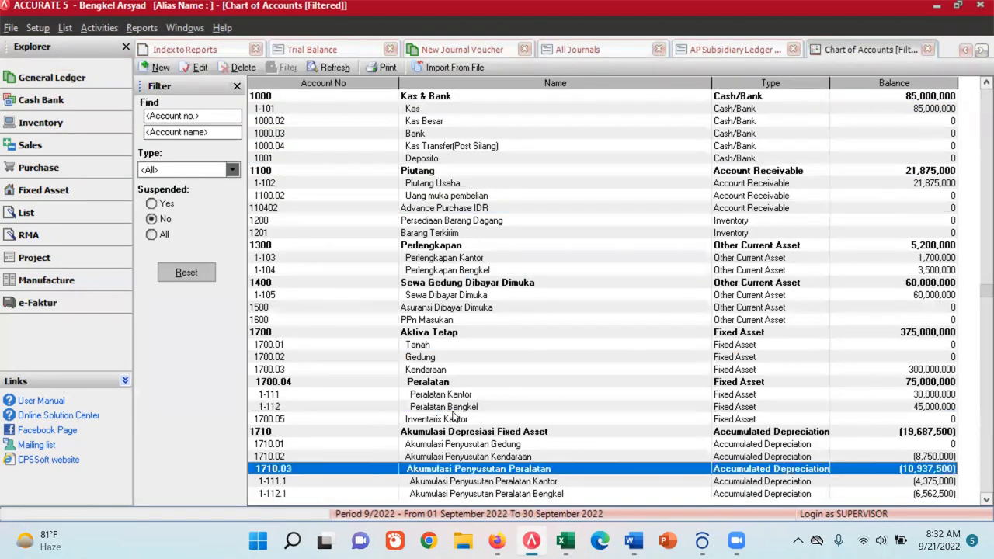
key(Down)
key(Down)
key(Down)
key(Down)
key(Down)
key(Down)
key(Down)
key(Down)
key(Down)
key(Down)
key(Down)
key(Down)
key(Down)
key(Down)
key(Down)
key(Down)
key(Down)
key(Down)
key(Down)
key(Down)
key(Down)
key(Down)
key(Down)
key(Down)
key(Down)
key(Down)
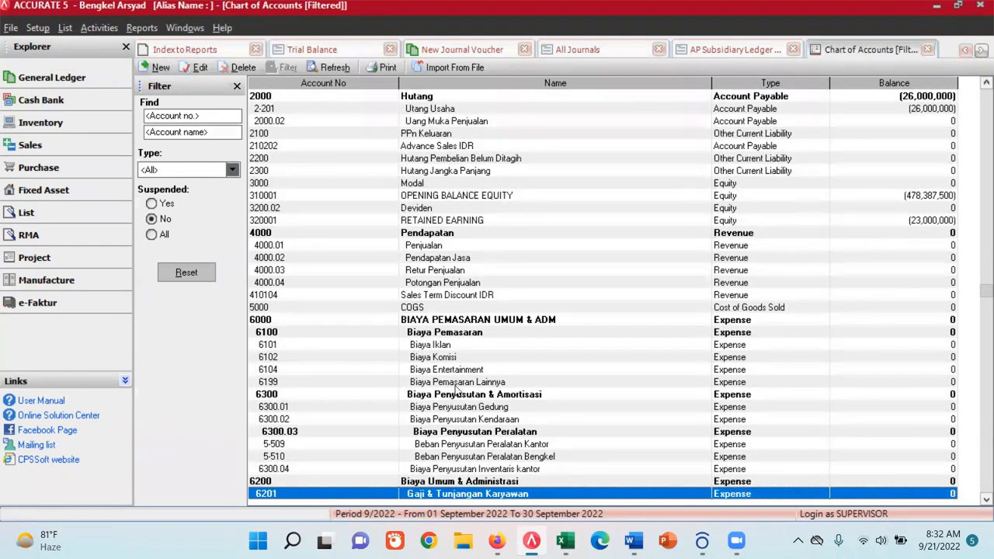
double_click(441, 257)
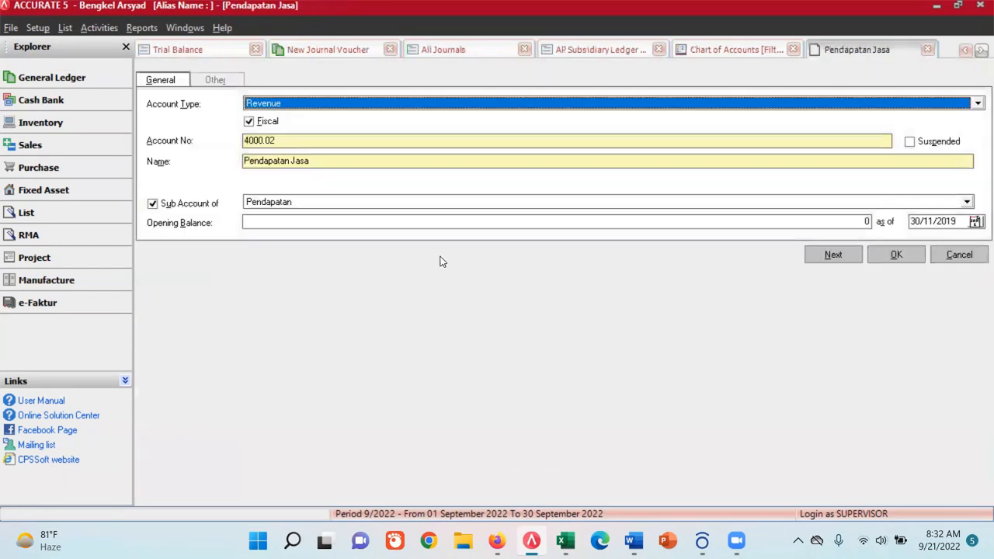
- Rename the revenue account as "Pendapatan Servis"
drag(301, 142, 236, 130)
drag(333, 163, 239, 160)
text(Pendapatan Servis)
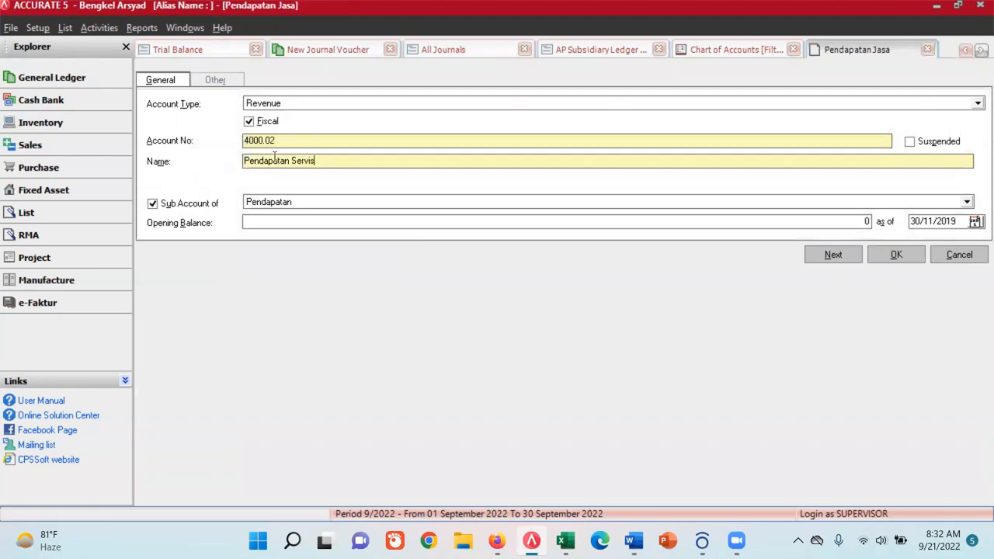
- Copy account number 4-401 from the Excel Chart of Account sheet, set it as the revenue account's number in ACCURATE 5, and save the account
click(565, 540)
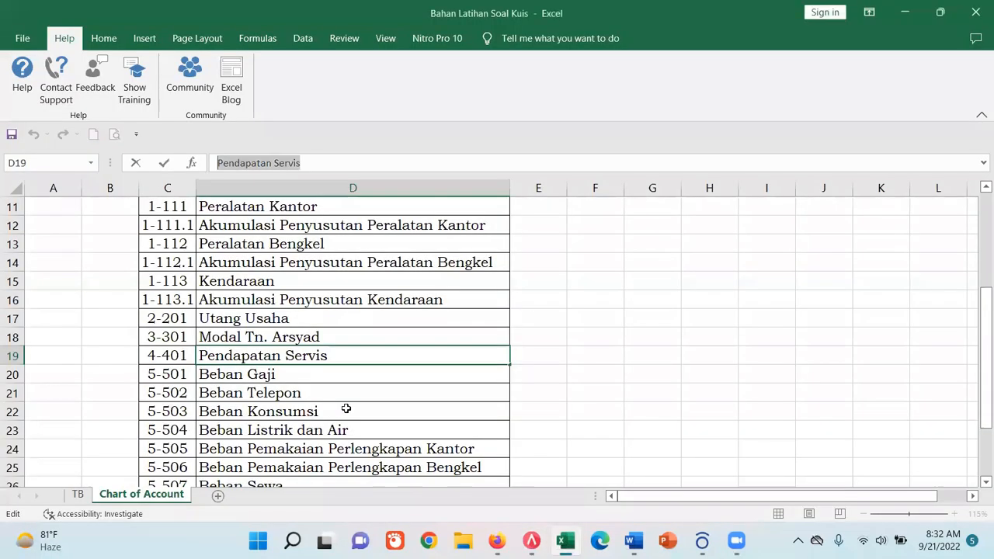
click(180, 356)
click(247, 162)
drag(247, 162, 217, 162)
key(ctrl+c)
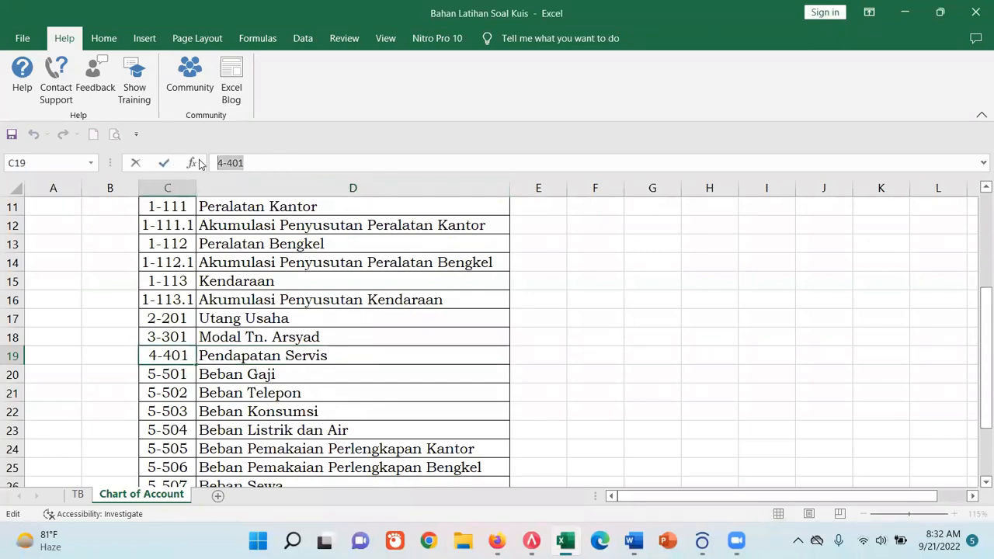
click(531, 541)
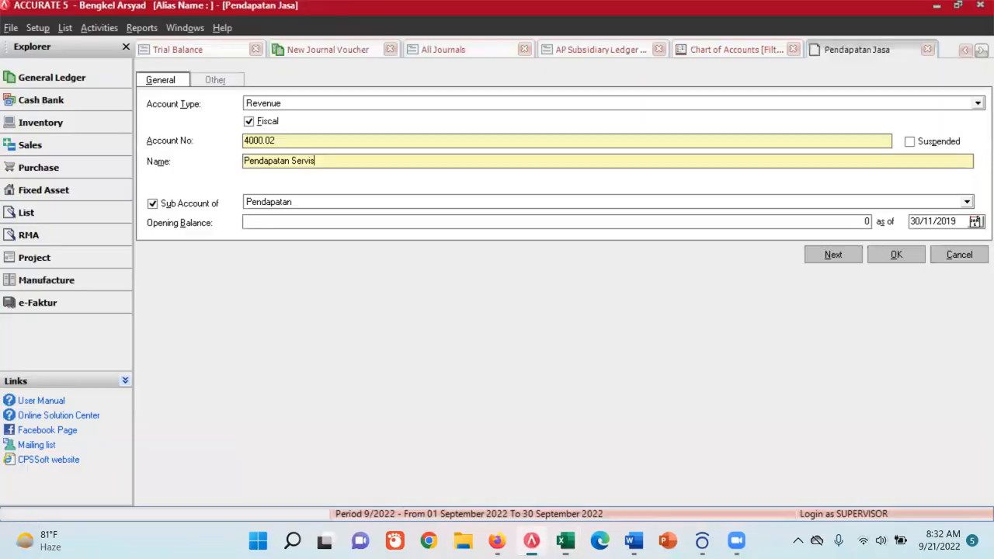
double_click(295, 140)
key(ctrl+v)
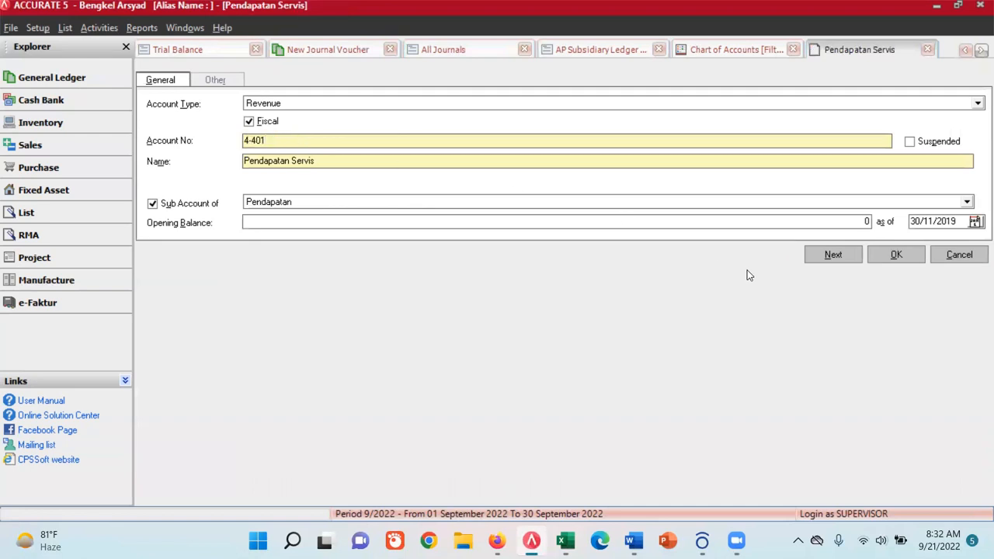
click(885, 261)
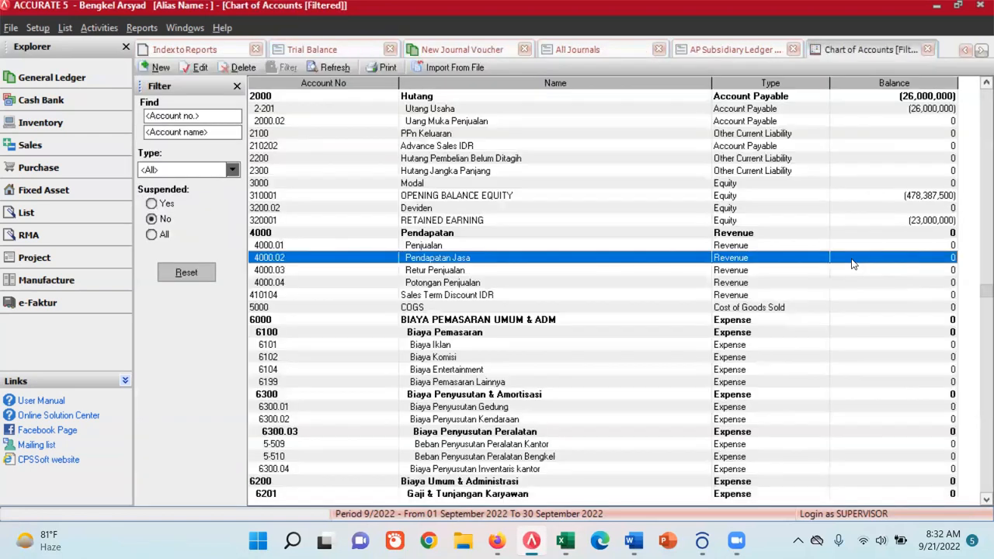
- Refresh the chart of accounts and the All Journals report to check the updated Pendapatan Servis account
click(311, 70)
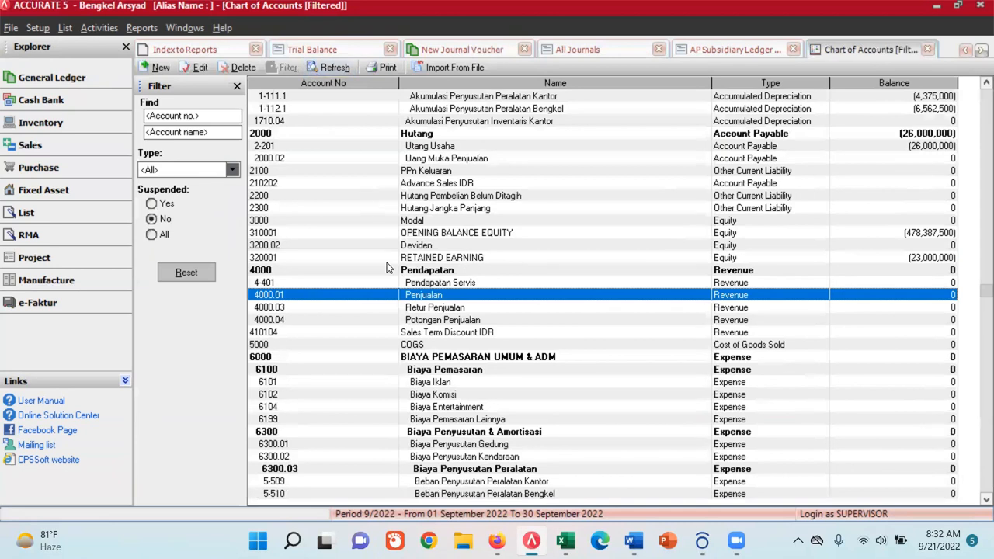
click(437, 284)
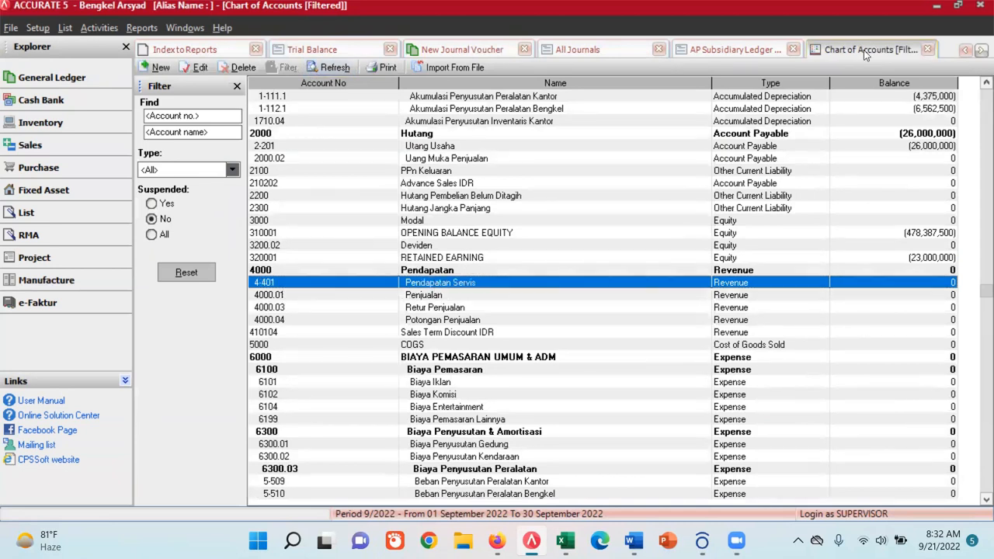
click(578, 49)
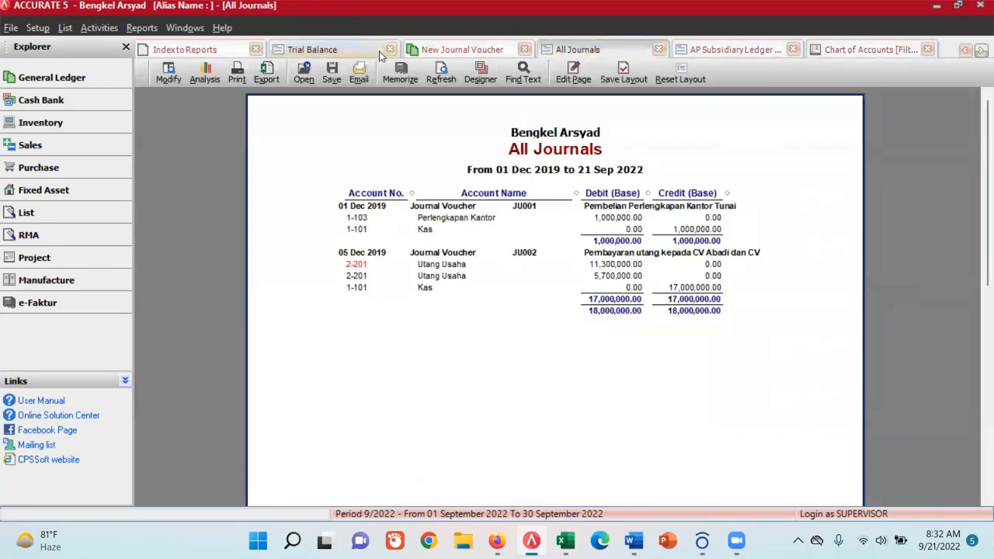
click(440, 72)
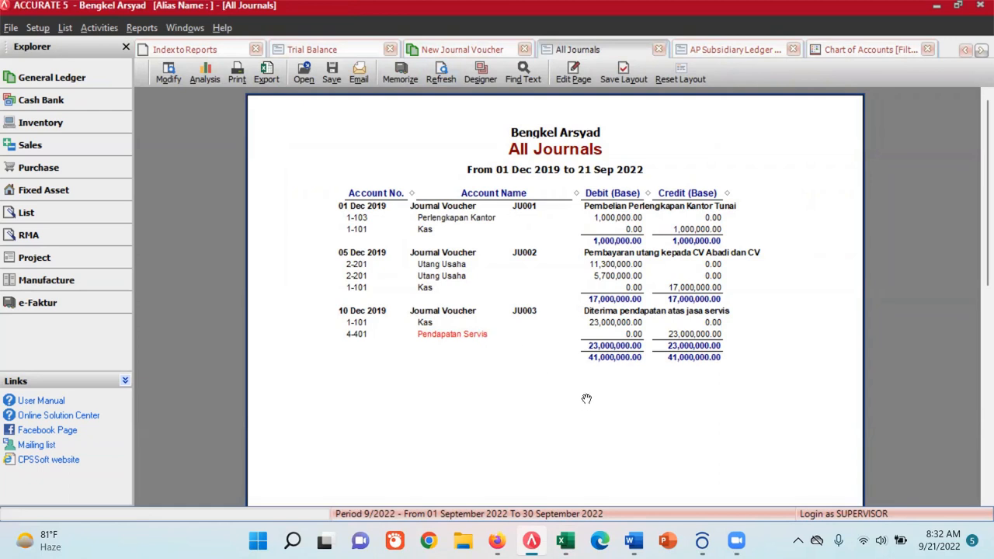
- Examine the 11 December 2019 transaction JU004 on the Excel TB sheet and the receivable balance of the customer paying in full
click(566, 541)
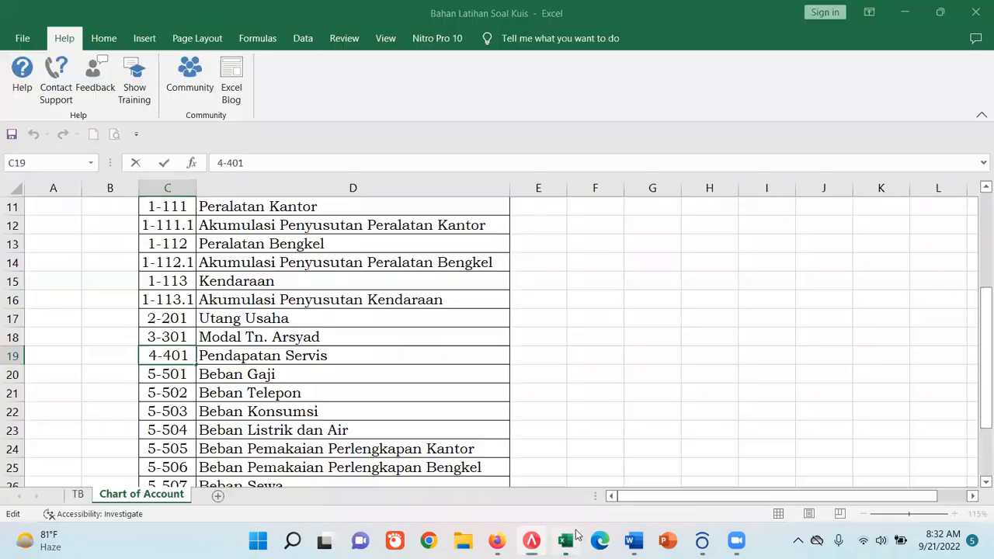
click(77, 493)
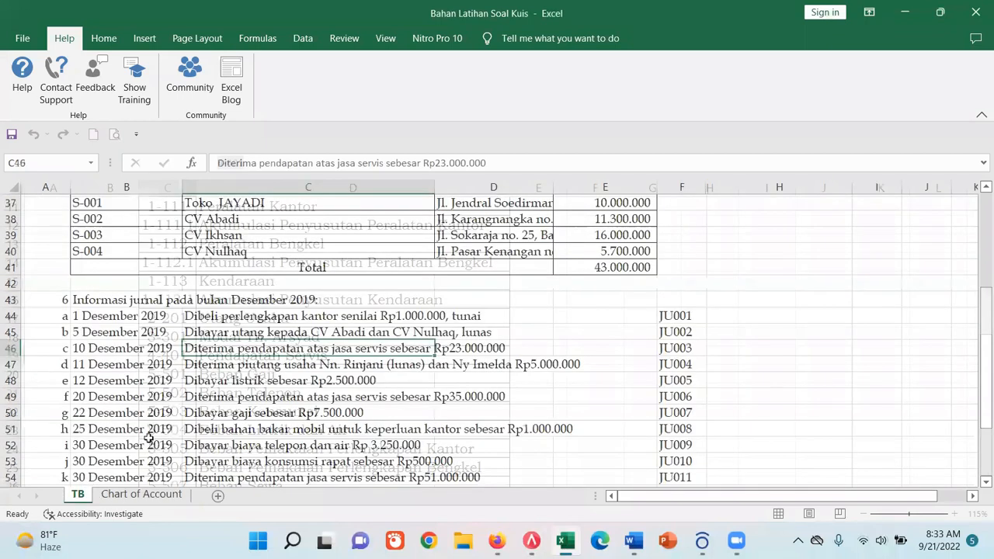
scroll(91, 347, down, 1)
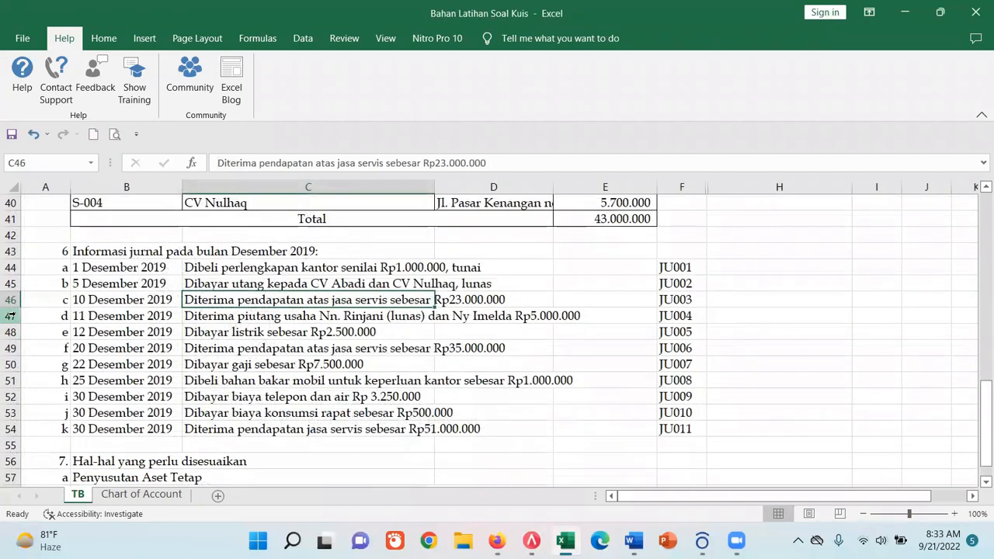
click(10, 315)
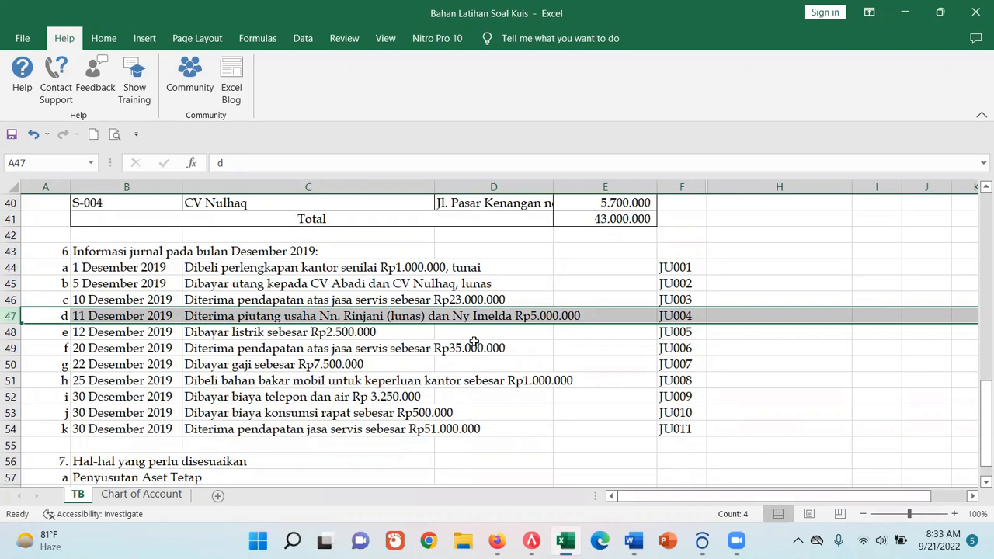
scroll(666, 382, up, 2)
scroll(666, 382, up, 2)
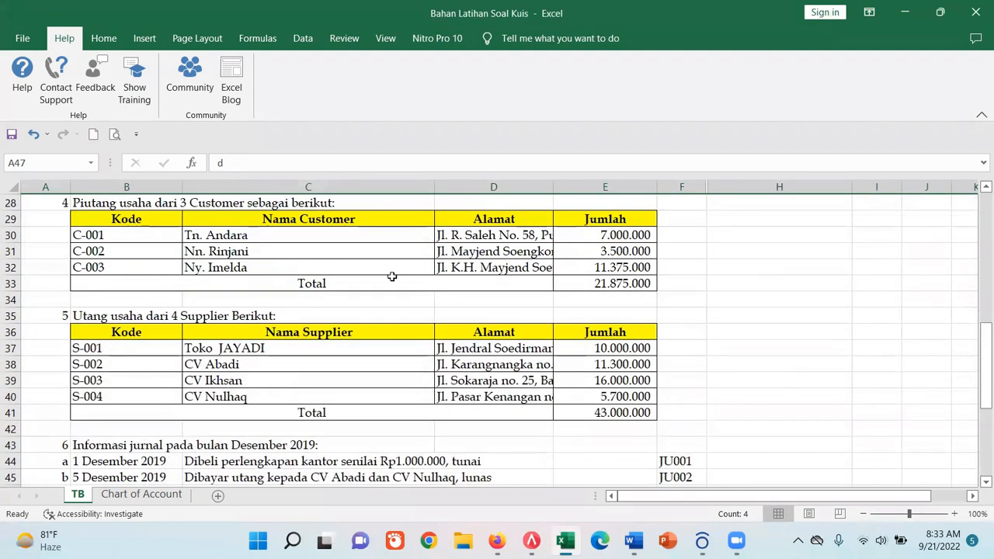
click(10, 251)
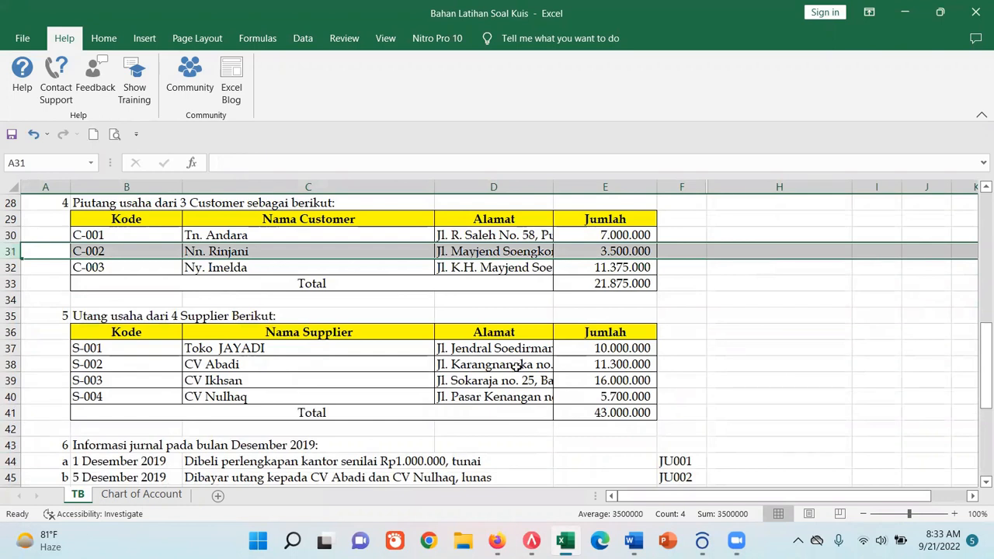
scroll(519, 364, down, 5)
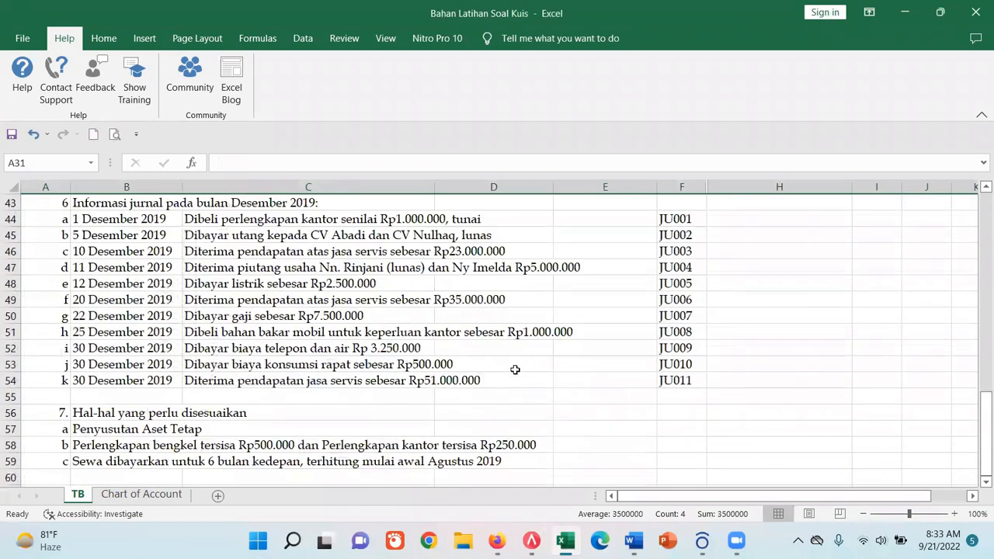
- Highlight the recorded transactions JU001 to JU003 in rows 44 to 46 with a yellow fill
click(222, 271)
drag(10, 219, 10, 251)
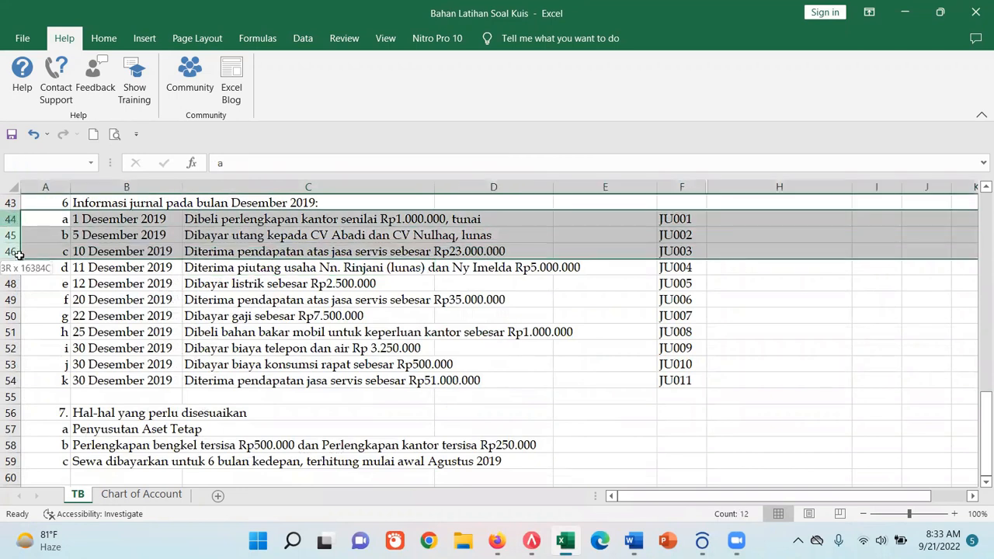
click(103, 38)
click(195, 91)
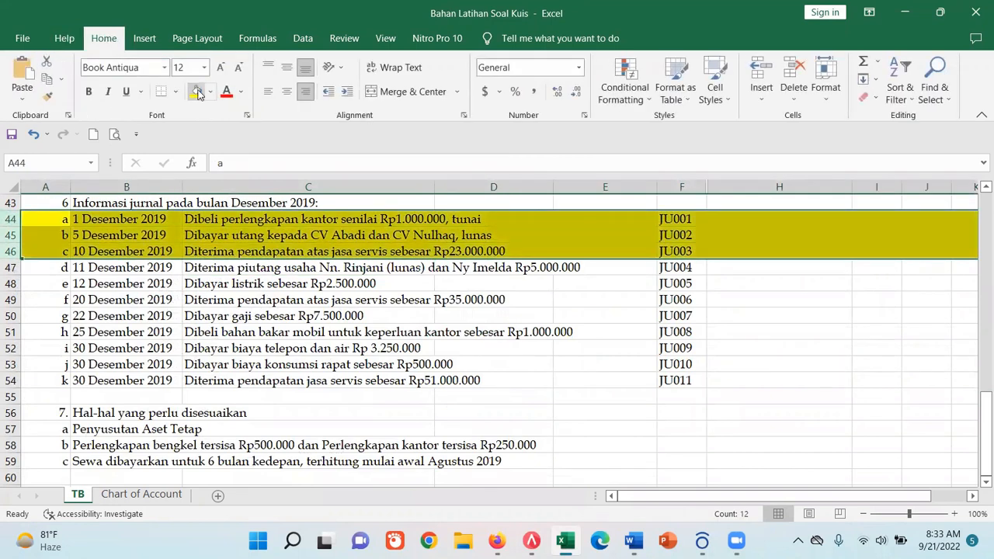
- Copy the 11 December transaction's text in C47 from "piutang usaha" onward and switch back to ACCURATE 5
click(371, 286)
click(234, 267)
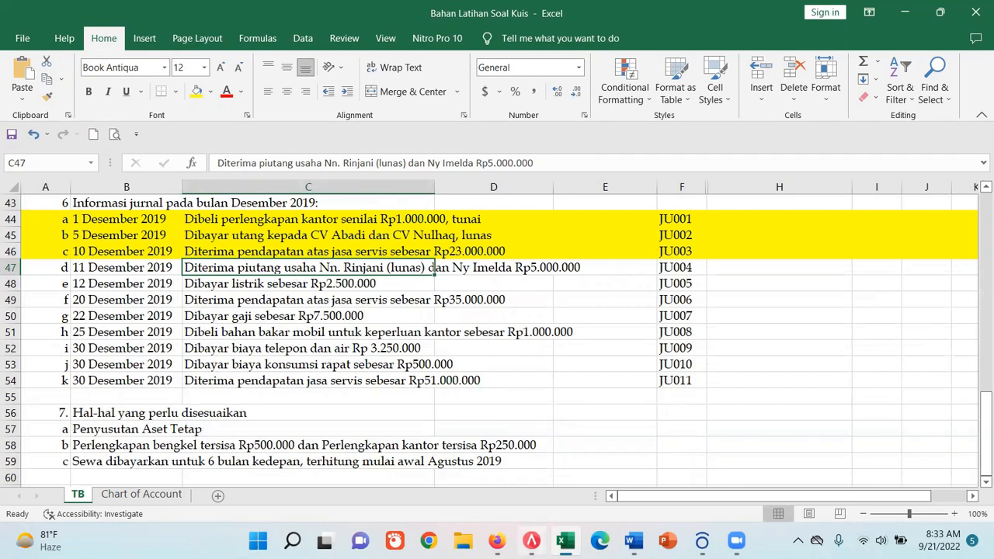
click(532, 541)
click(565, 541)
click(214, 253)
drag(260, 162, 371, 165)
click(344, 312)
click(222, 277)
click(220, 269)
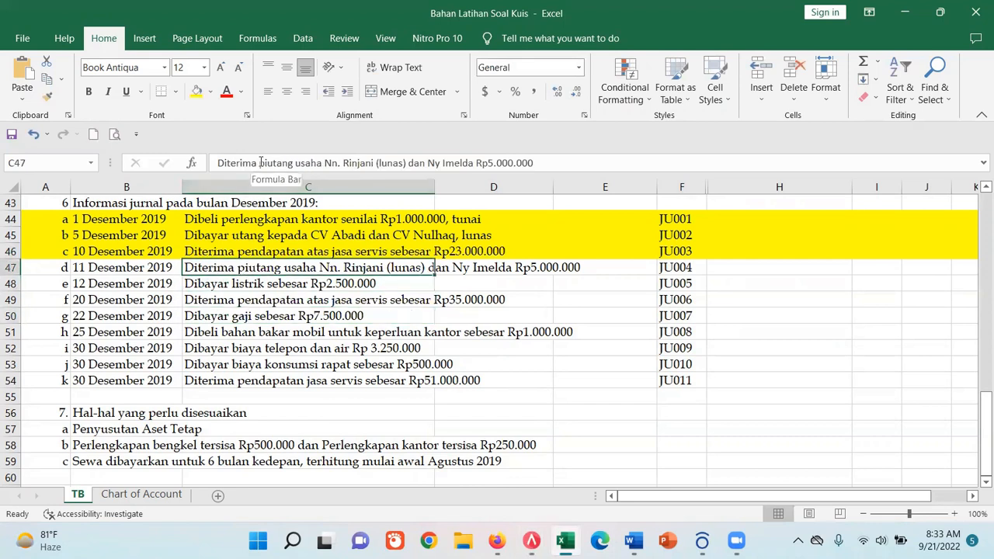
drag(260, 163, 536, 171)
key(ctrl+c)
click(533, 541)
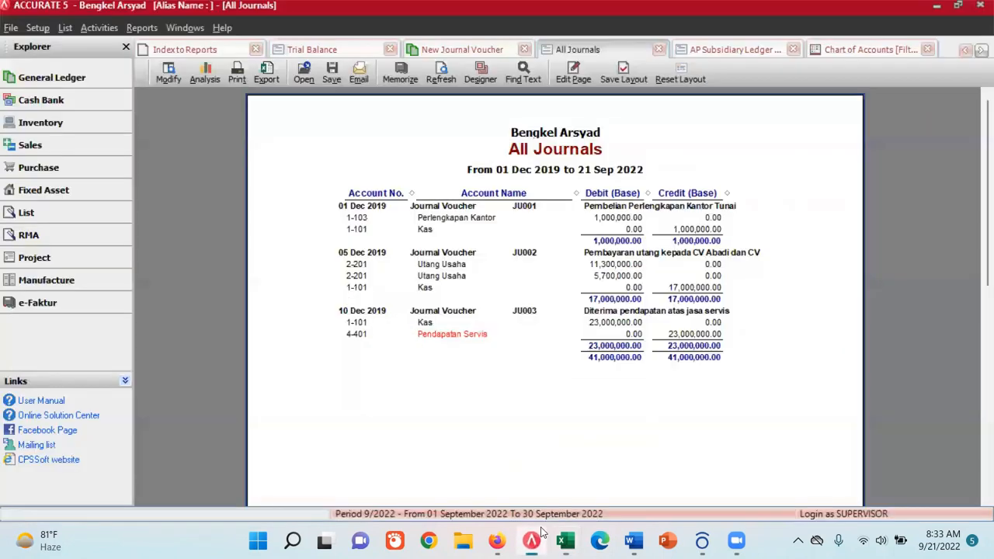
- Paste the copied receivables text as the description of new journal voucher JU004 and put "penrimaan" in front of it
click(464, 49)
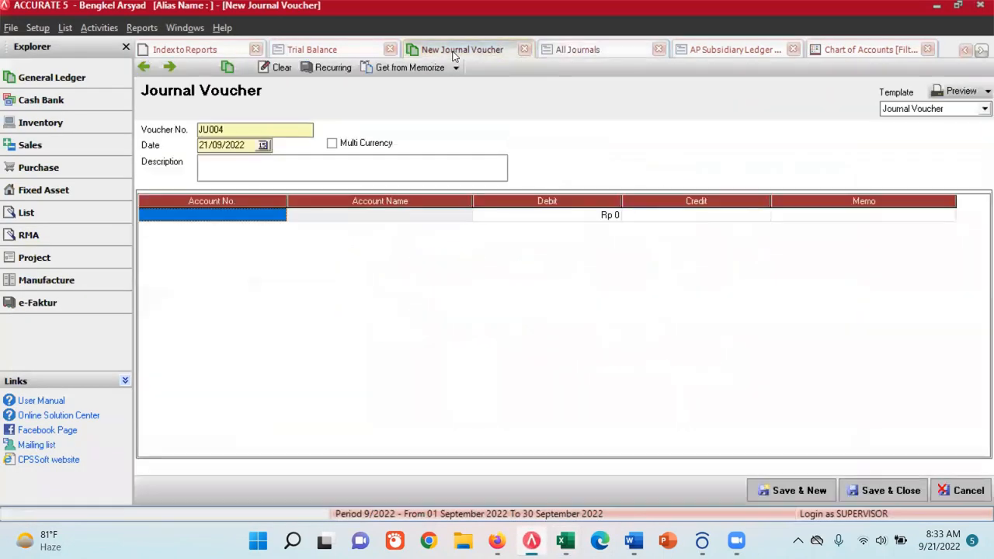
click(278, 171)
key(ctrl+v)
click(200, 160)
text(penrimaan)
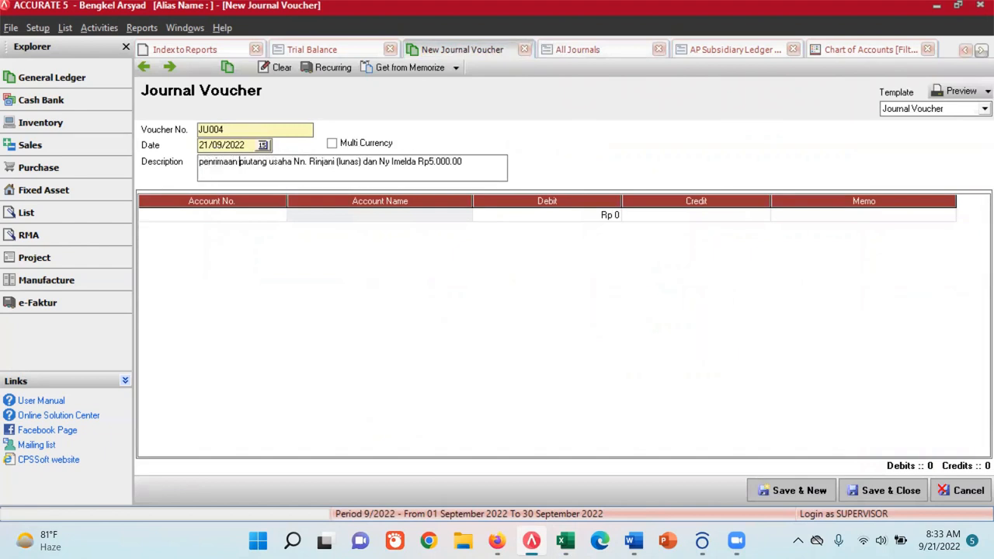
- Set the voucher's date to 11/12/2019
click(263, 145)
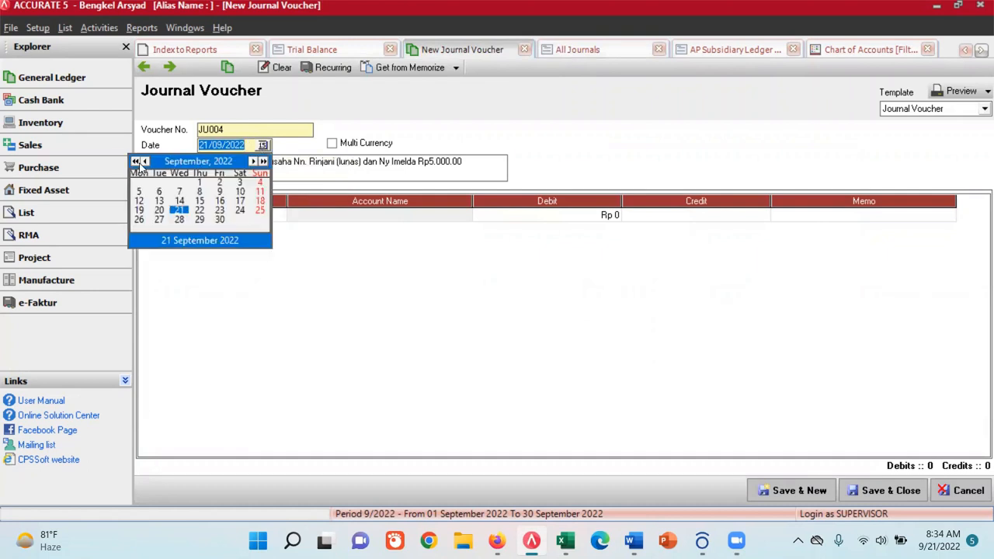
click(141, 163)
click(136, 162)
click(137, 161)
click(137, 162)
click(252, 162)
click(252, 161)
click(252, 161)
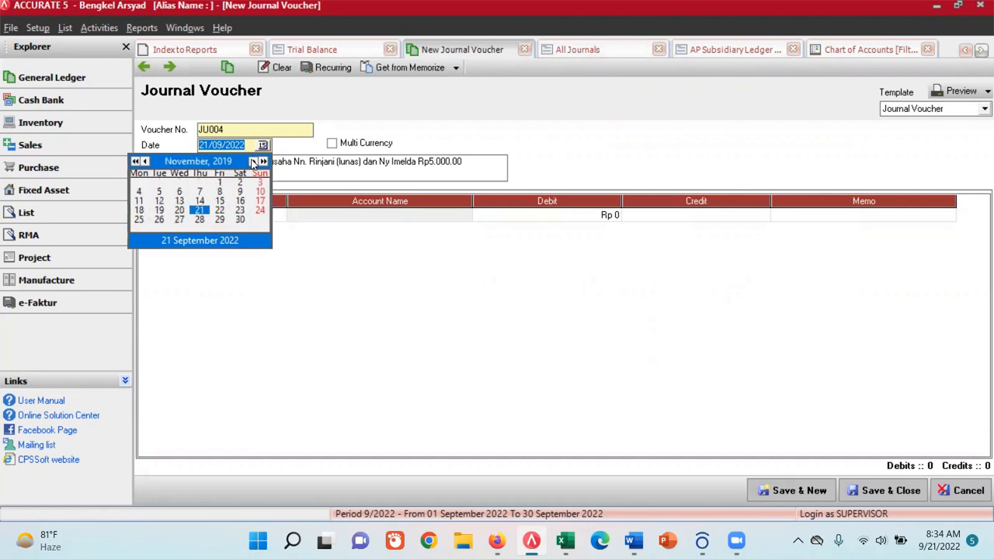
click(253, 162)
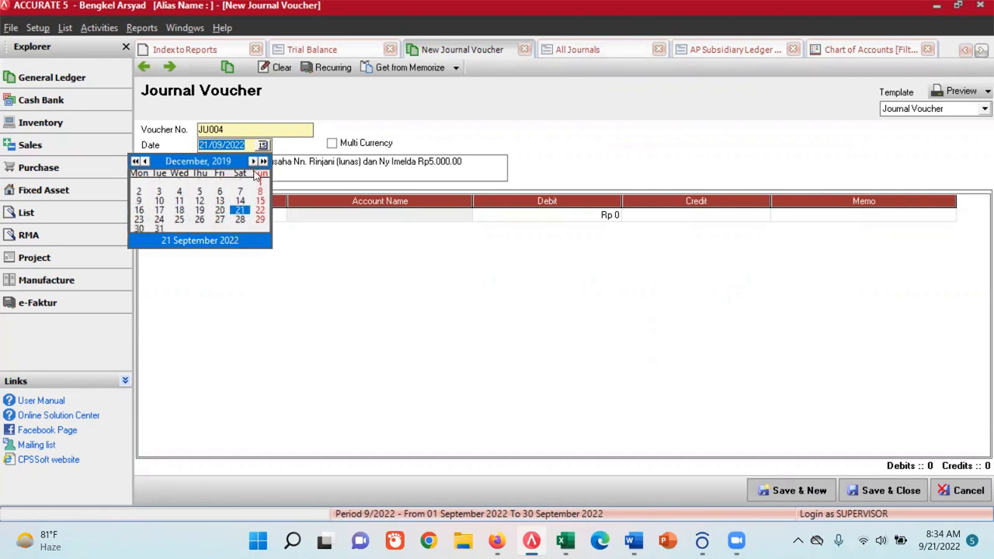
click(178, 203)
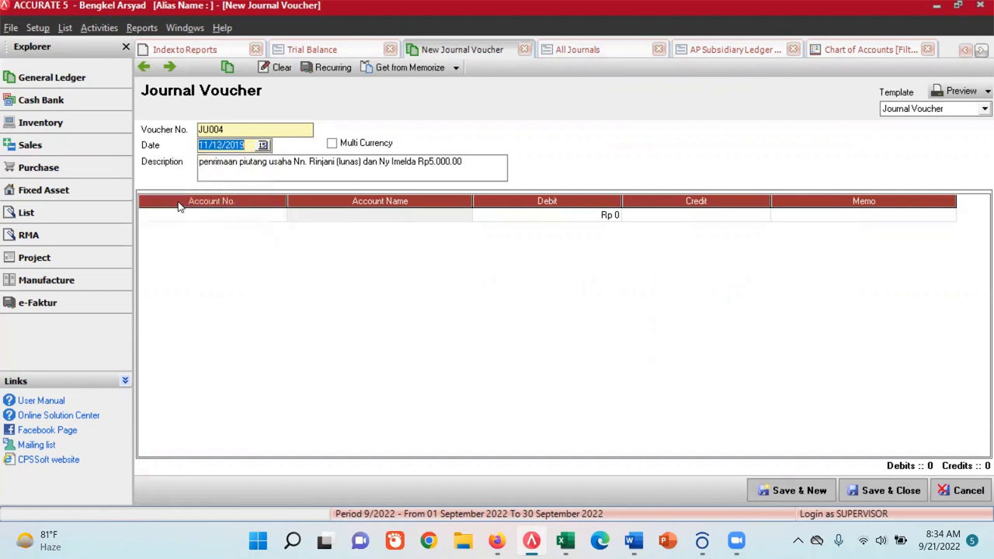
- Add a Kas (1-101) line to voucher JU004 with a debit of Rp 8,500,000
click(231, 215)
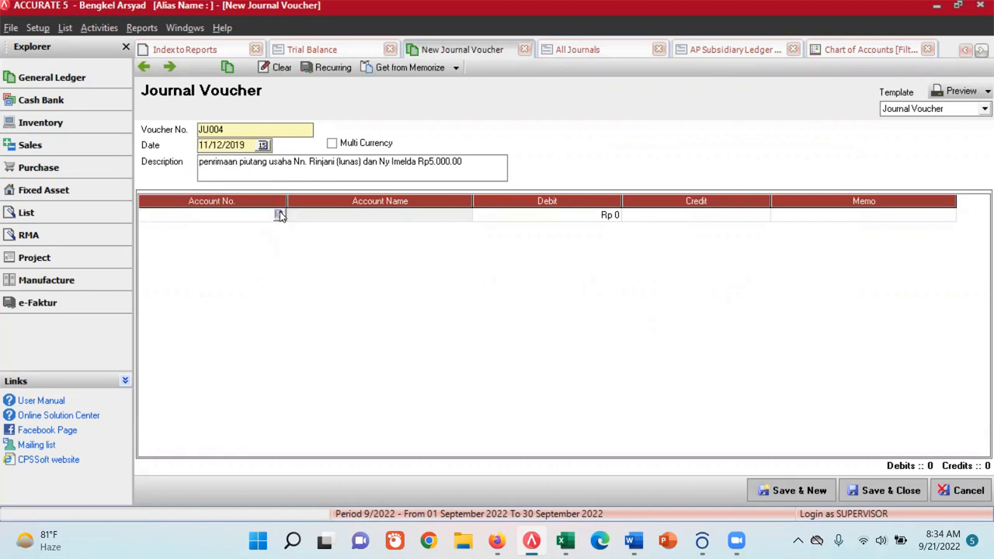
click(280, 215)
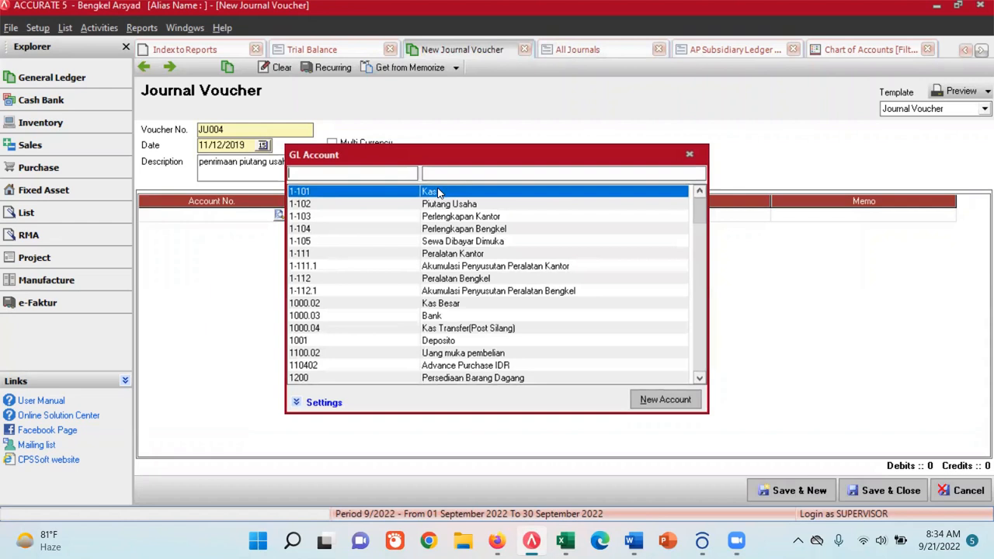
double_click(439, 193)
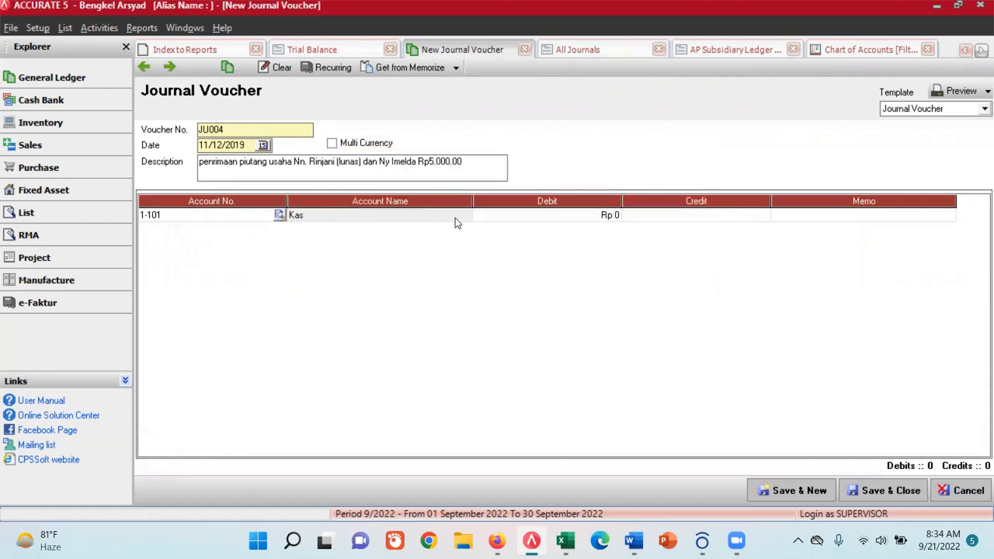
click(541, 216)
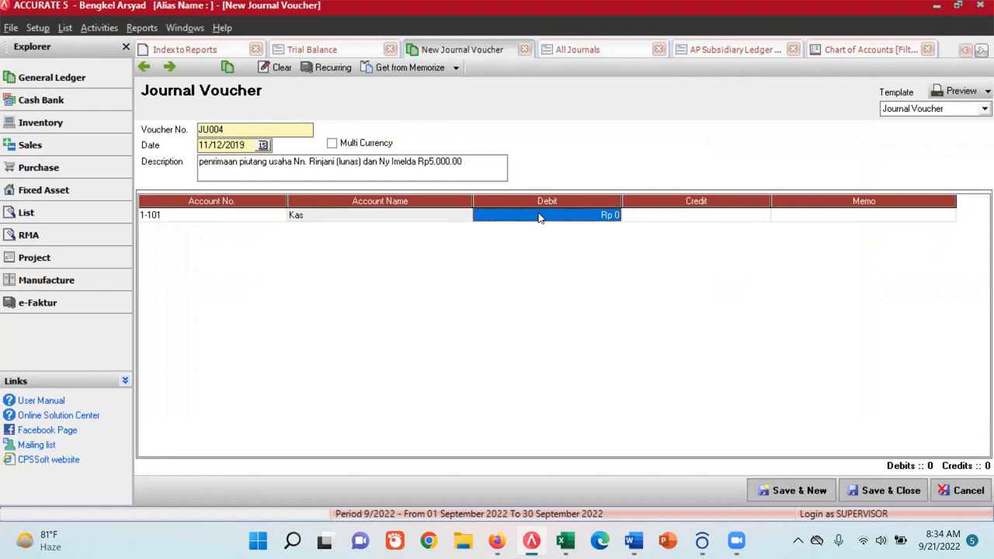
text(8,5)
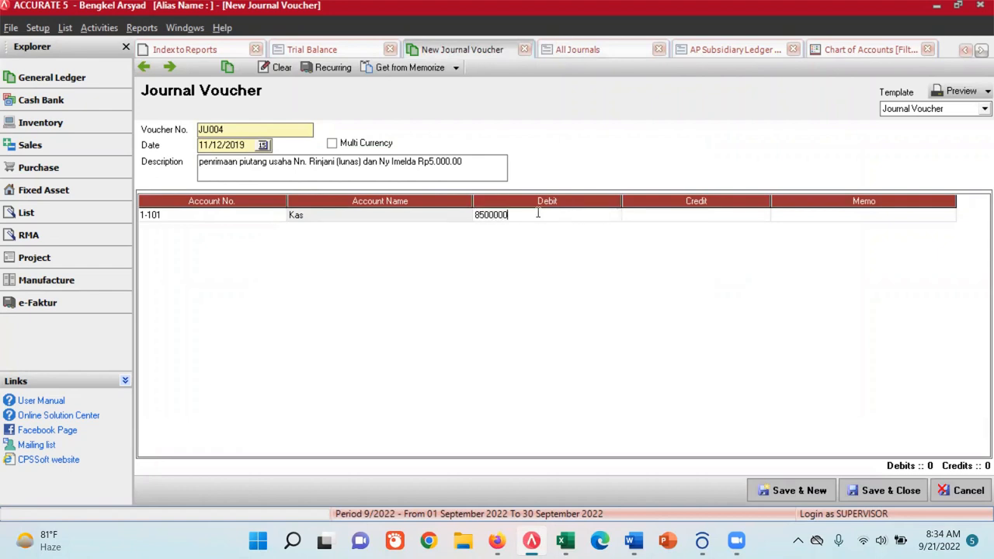
text(00,000)
key(Tab)
key(Tab)
key(Tab)
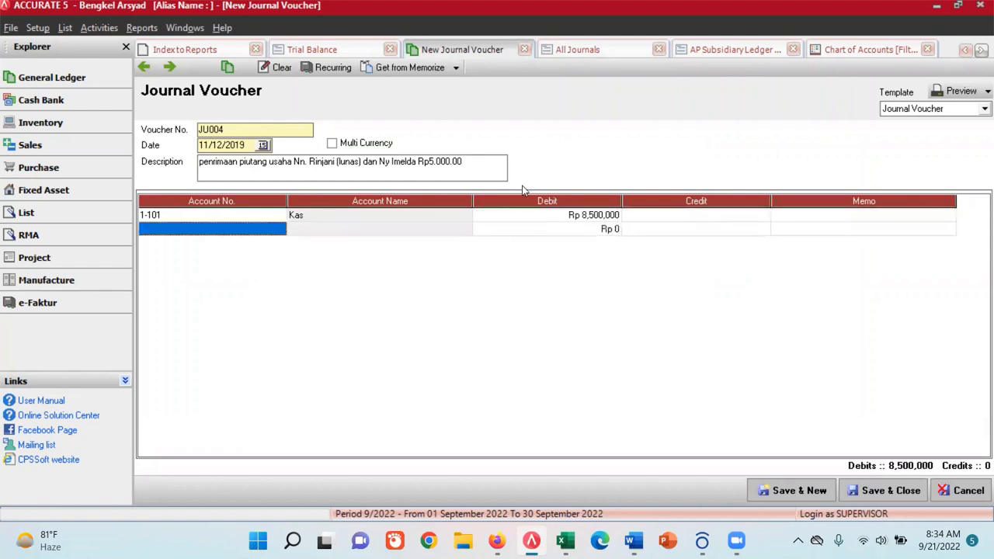
- Add a Piutang Usaha (1-102) line below the Kas line with a credit of Rp 3,500,000
click(281, 230)
click(279, 229)
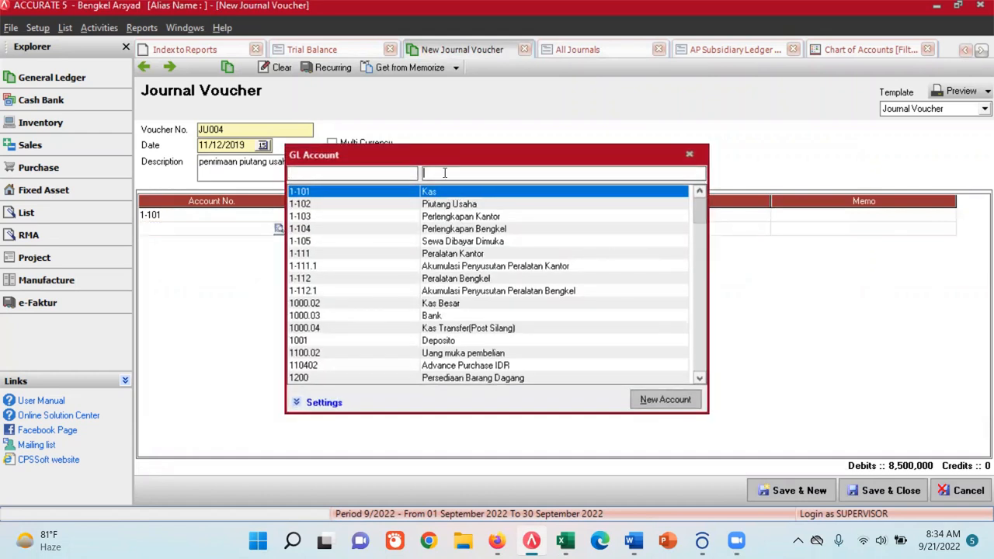
text(piutang)
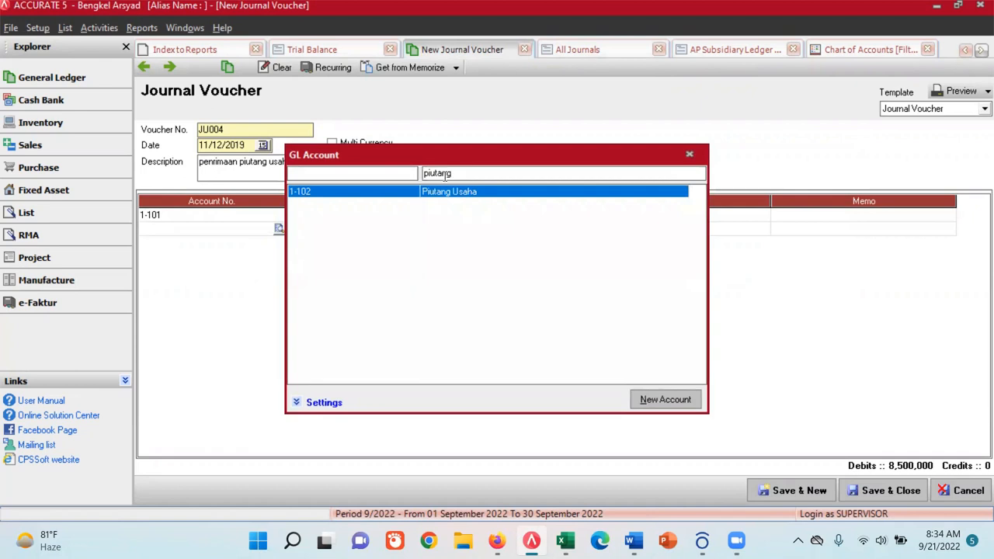
double_click(446, 192)
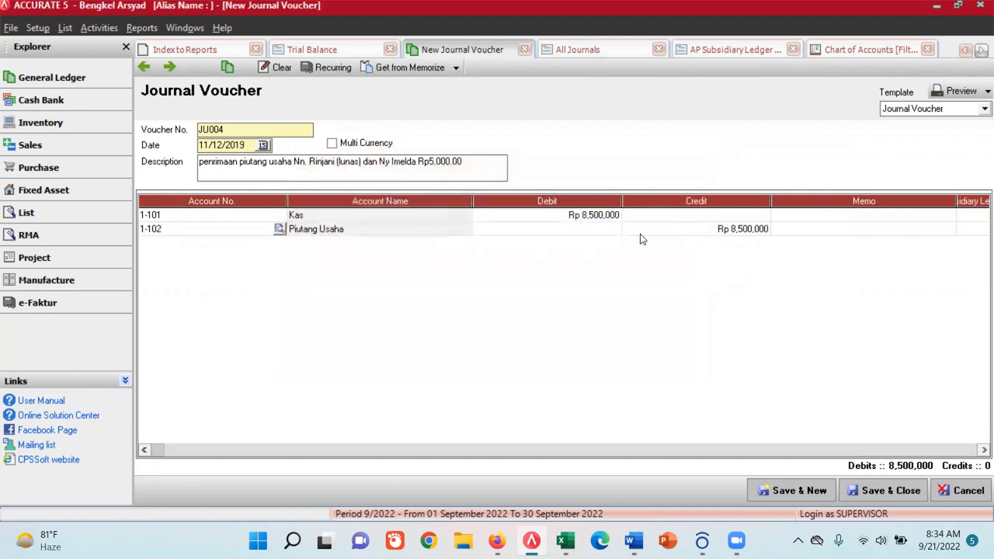
click(605, 233)
click(719, 233)
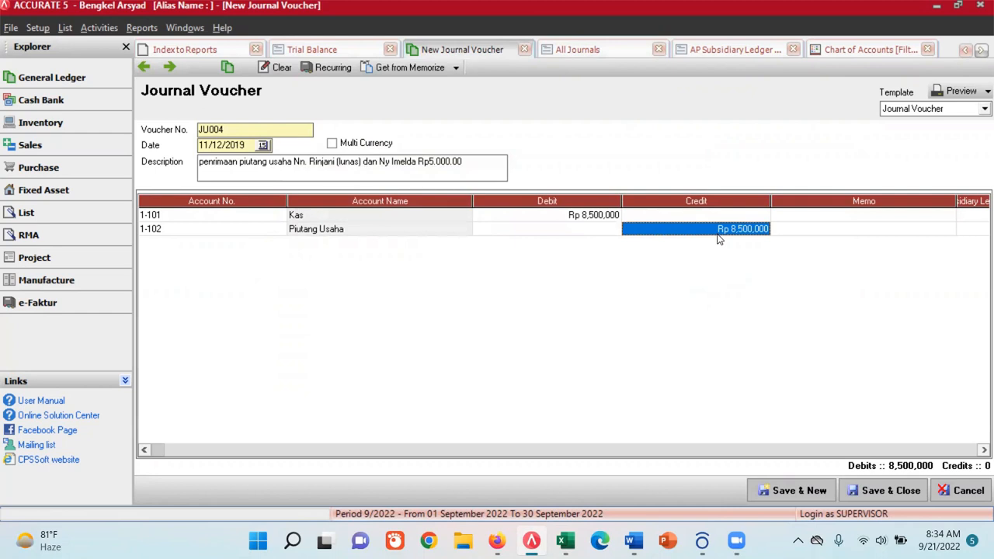
text(350)
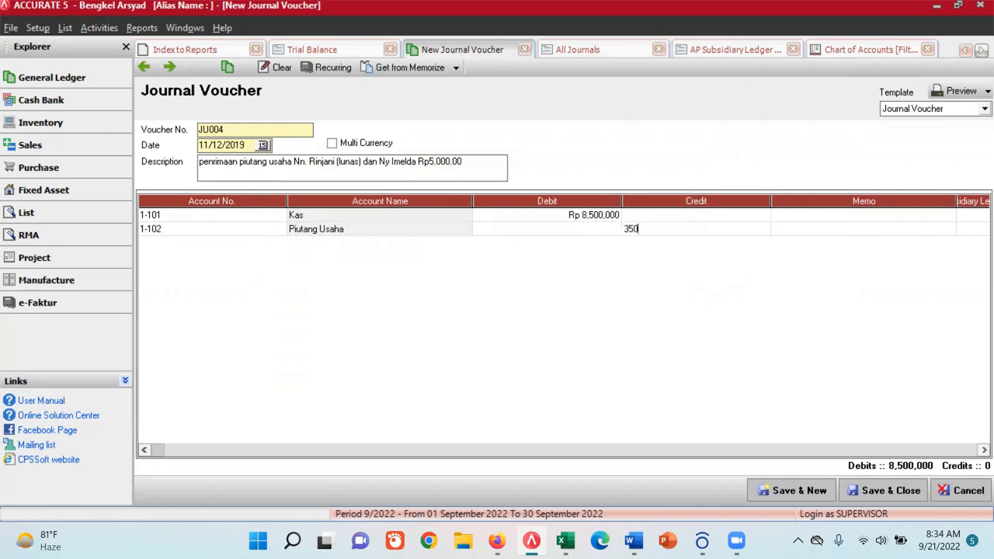
key(Tab)
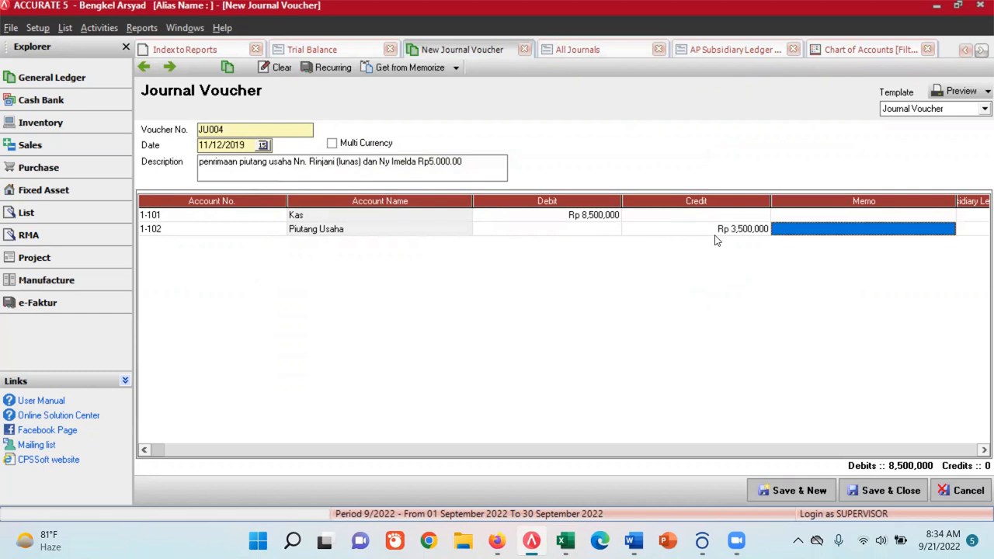
- Assign the Rp 3,500,000 receivables line to the customer described as paid in full (lunas) in its subsidiary ledger field
key(Tab)
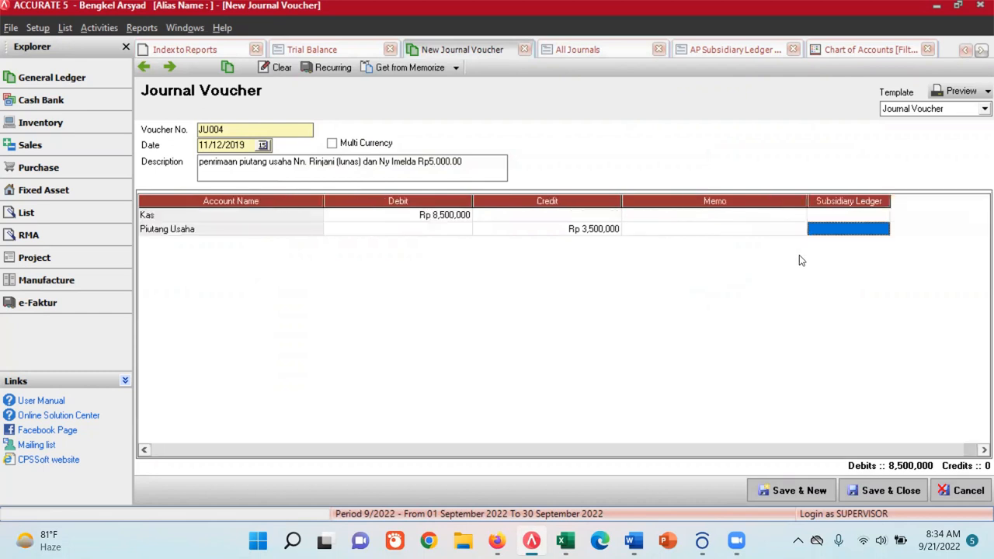
click(876, 231)
click(882, 230)
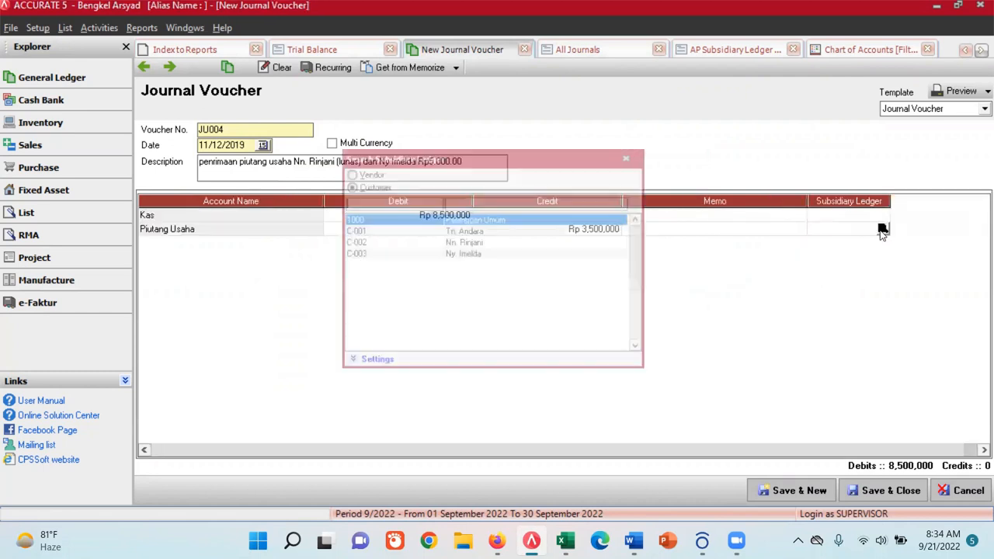
click(479, 243)
double_click(480, 243)
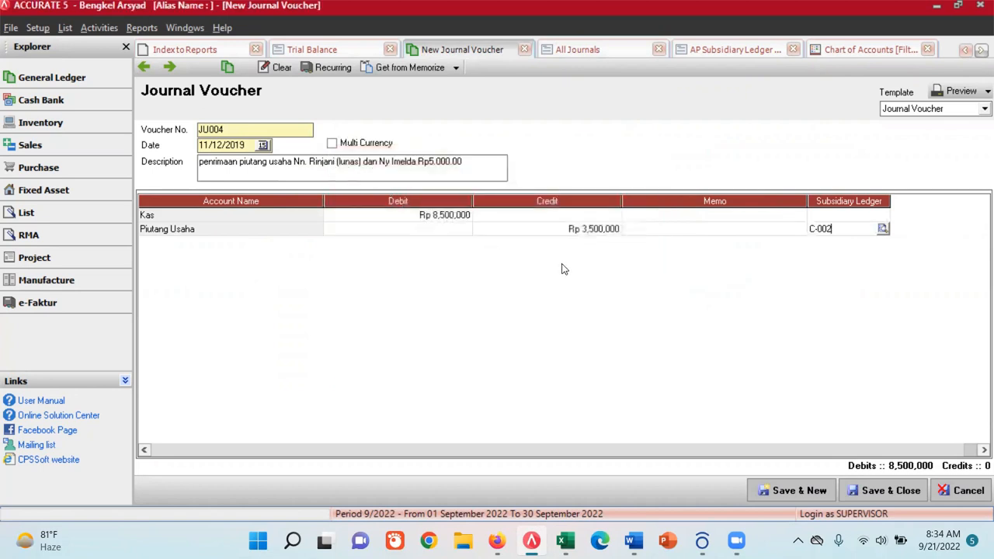
key(Tab)
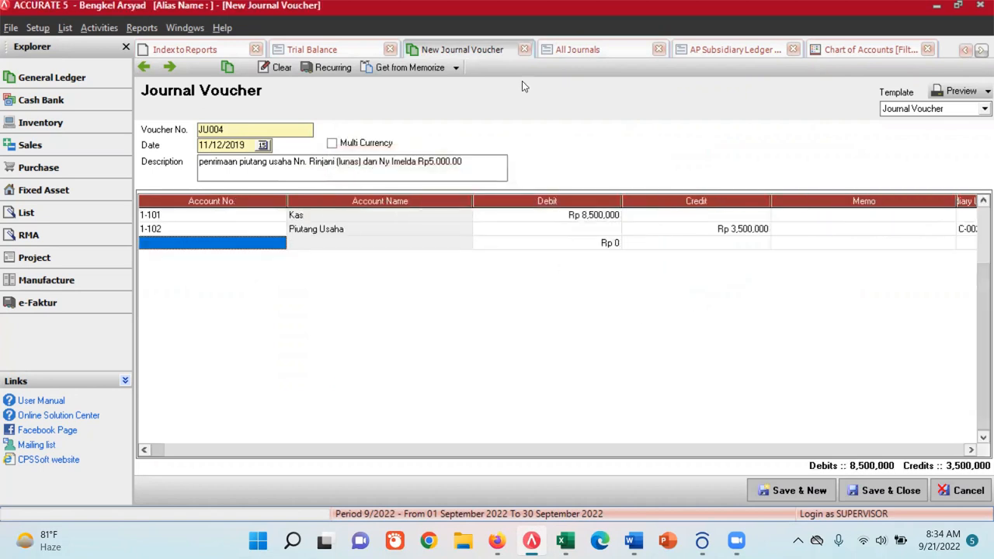
- Add a second Piutang Usaha line crediting Rp 5,000,000 to the other customer in the description, and save the voucher to start a new one
click(277, 248)
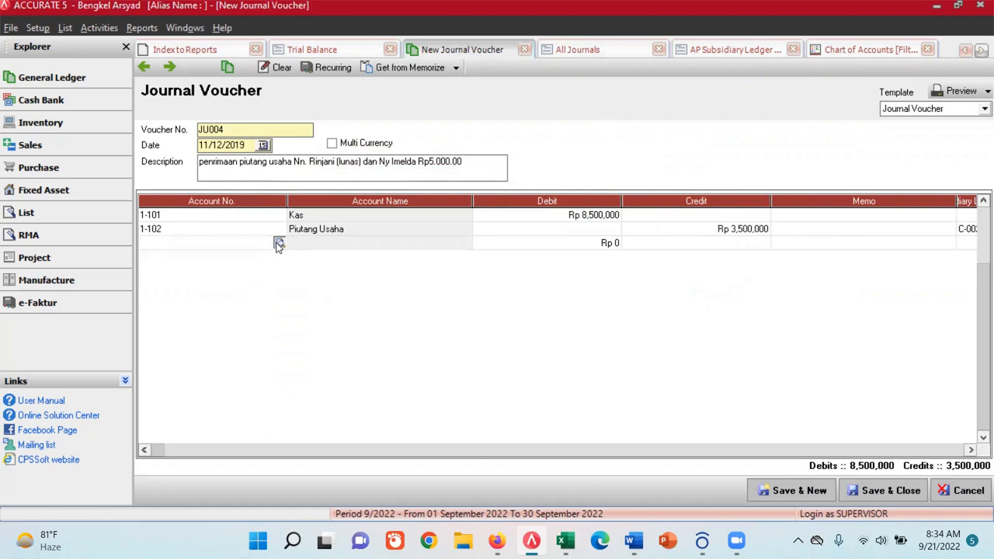
click(278, 243)
text(piutang)
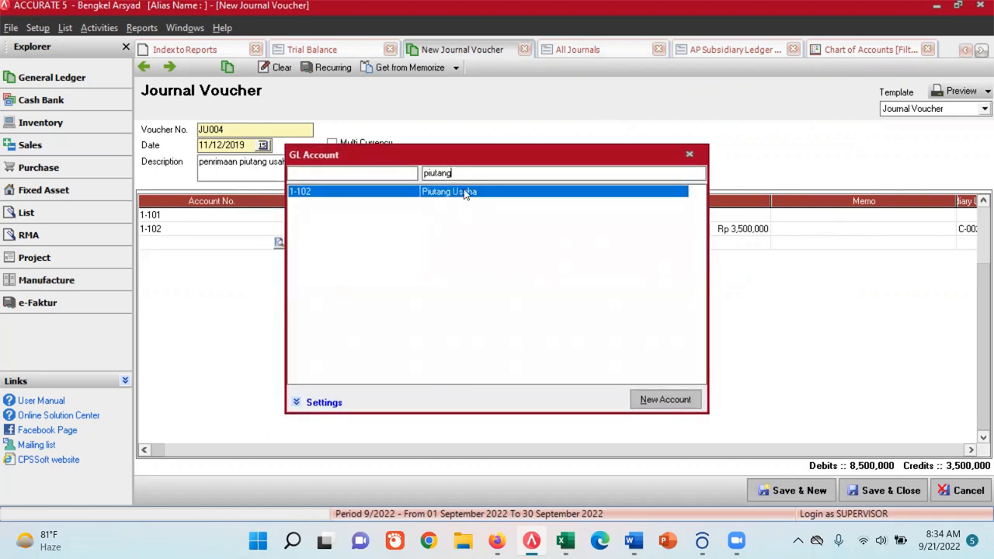
double_click(465, 194)
click(746, 247)
click(971, 247)
click(875, 245)
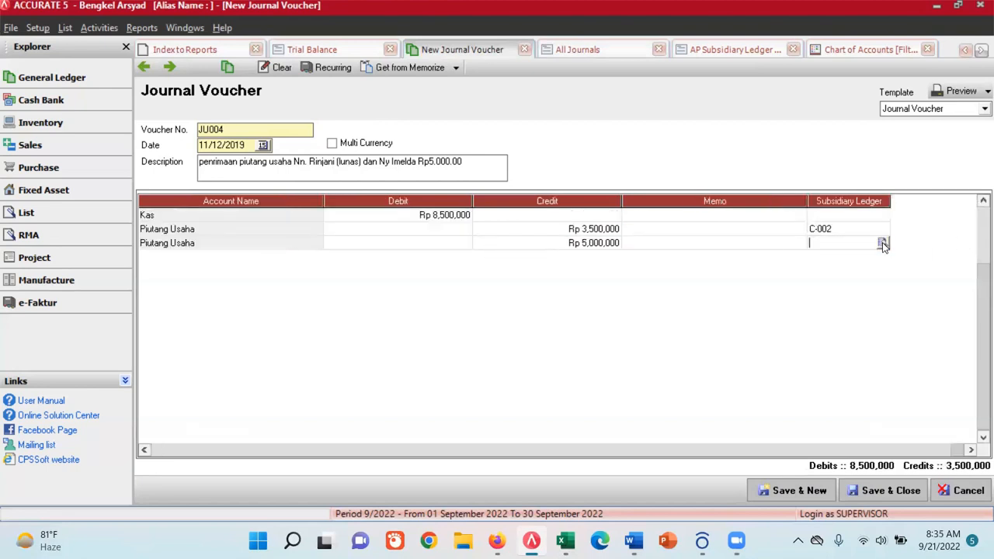
click(882, 243)
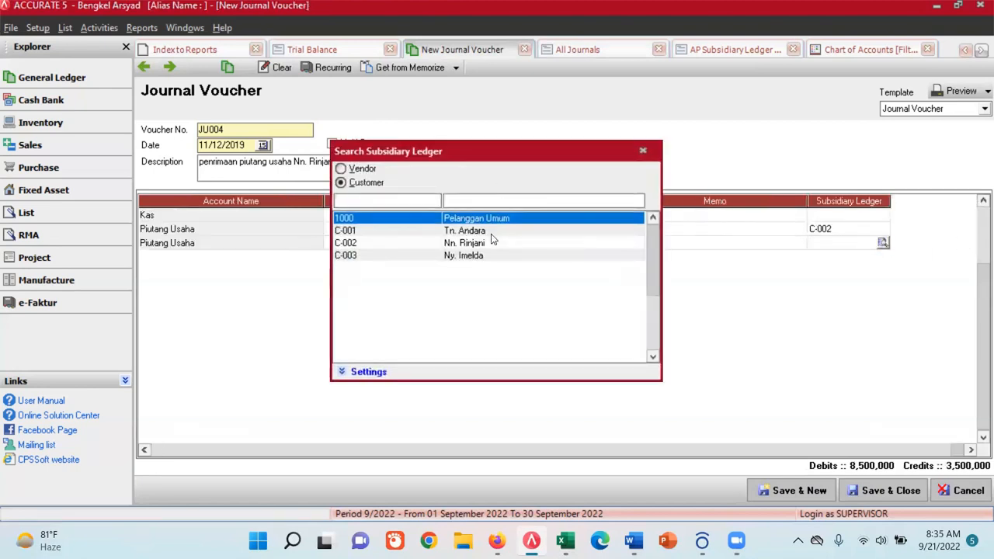
double_click(476, 257)
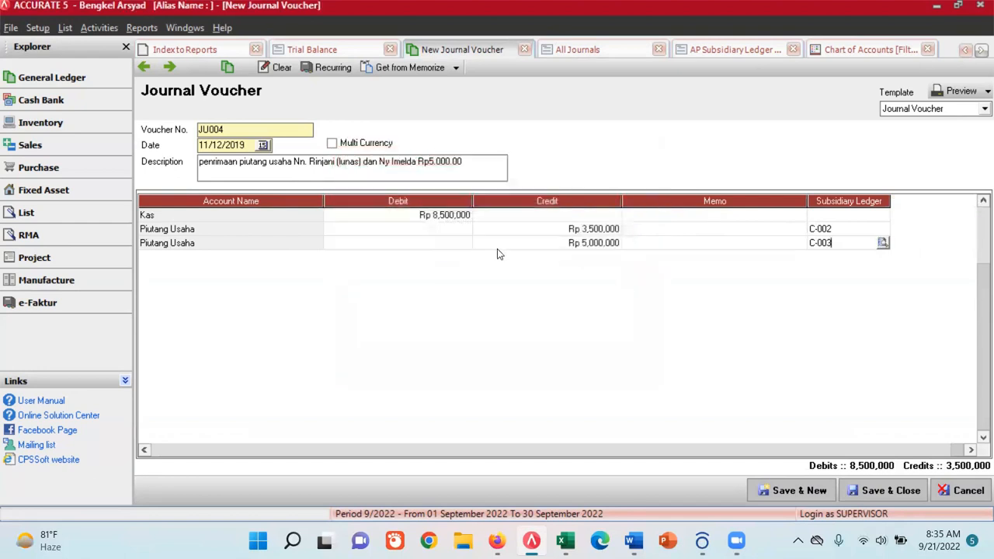
click(800, 490)
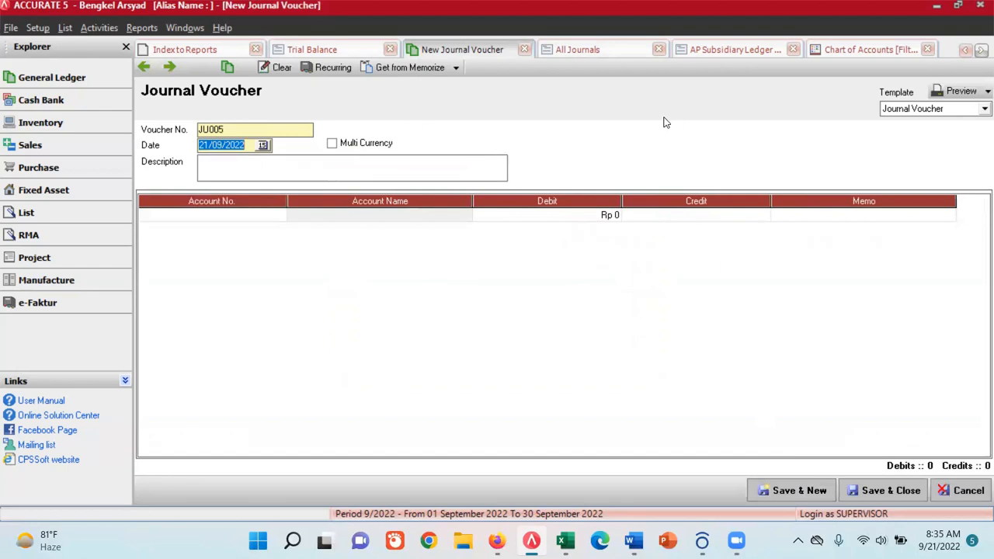
- Open the format settings of the AR Subsidiary Ledger Detail report from the Account Receivables & Customers report category
click(715, 50)
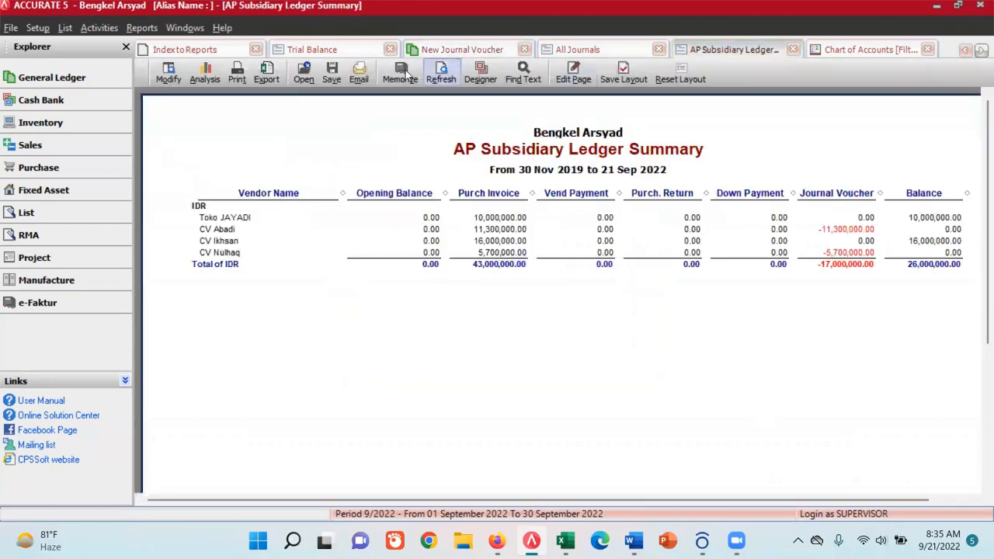
click(140, 28)
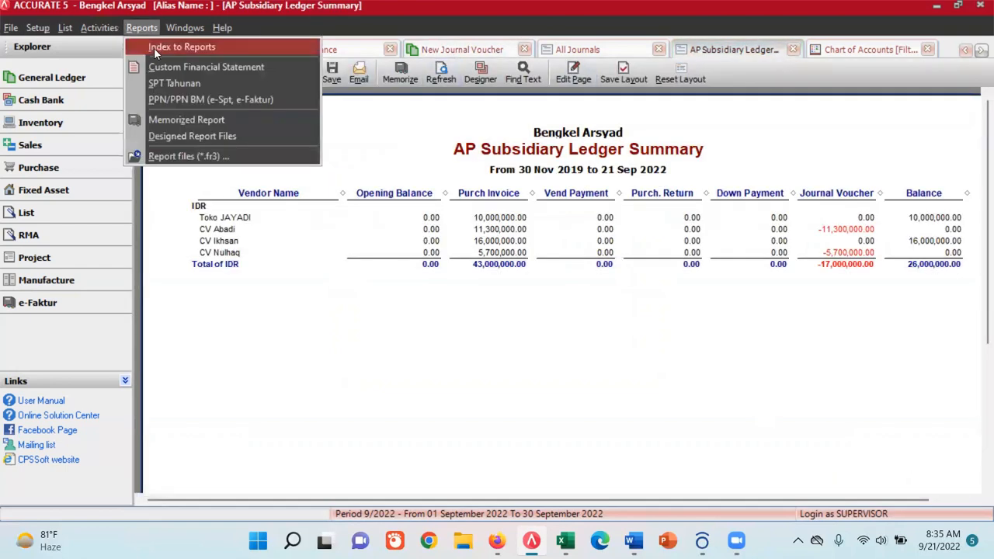
click(156, 46)
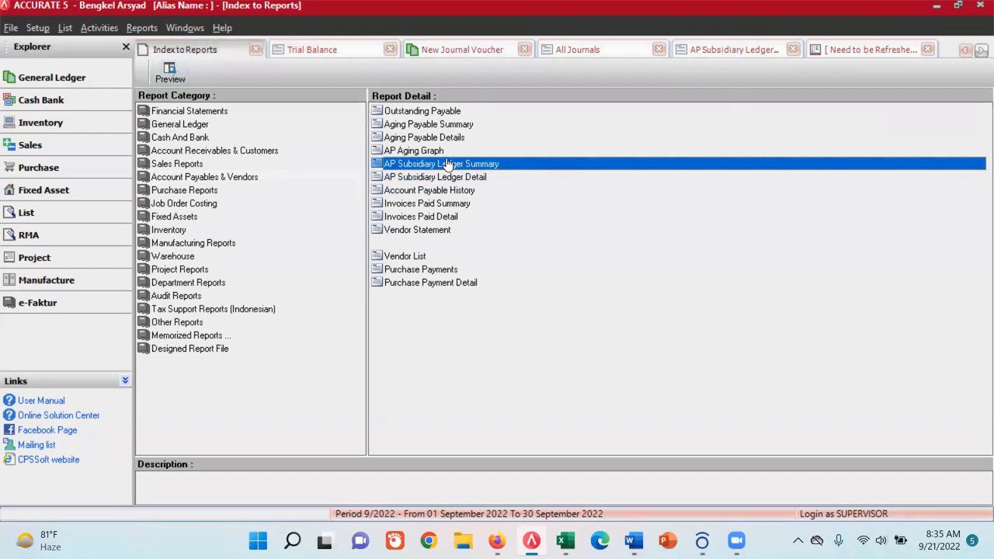
click(178, 151)
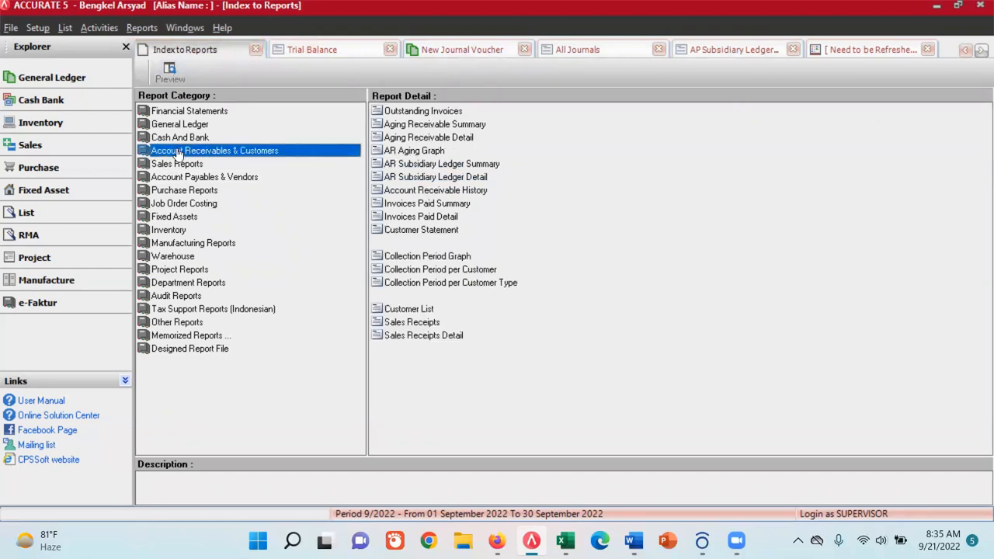
double_click(469, 178)
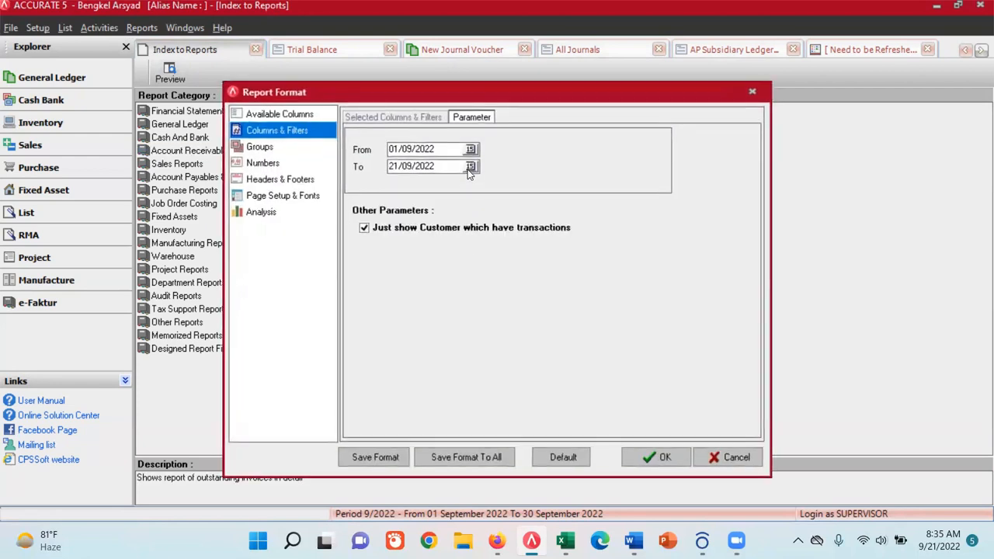
- Set the report's start date to 30/11/2019, display it to check the customer balances, and return to the AP Subsidiary Ledger Summary
click(470, 149)
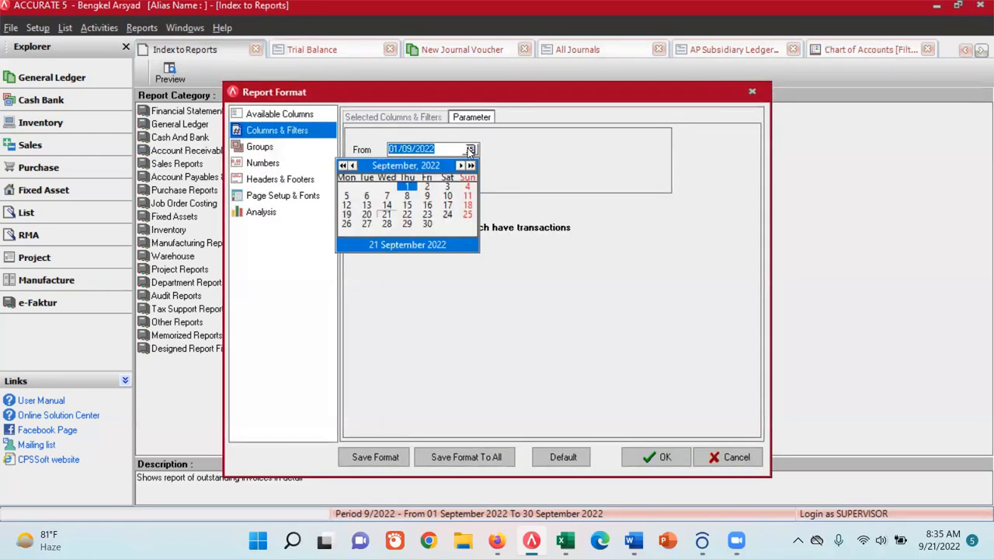
click(342, 167)
click(342, 166)
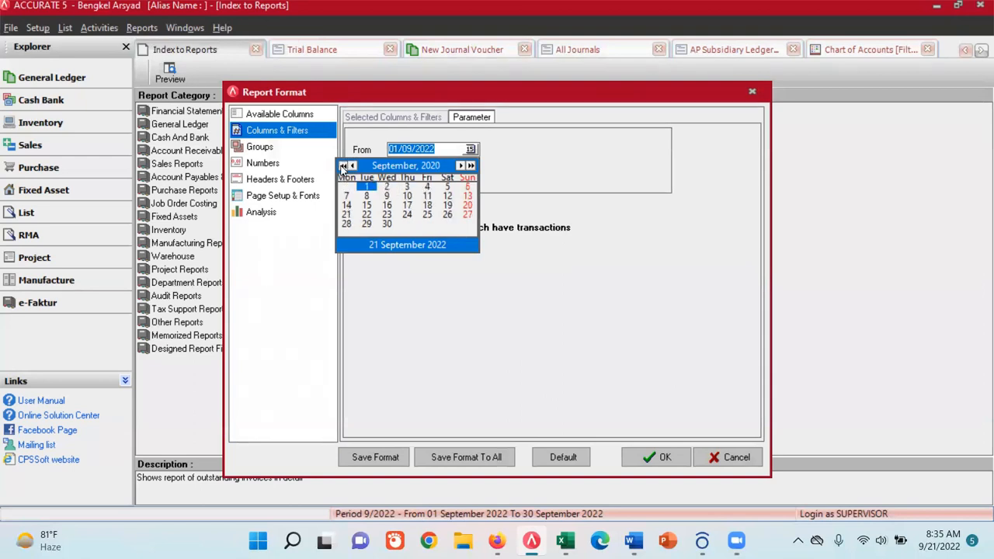
click(342, 166)
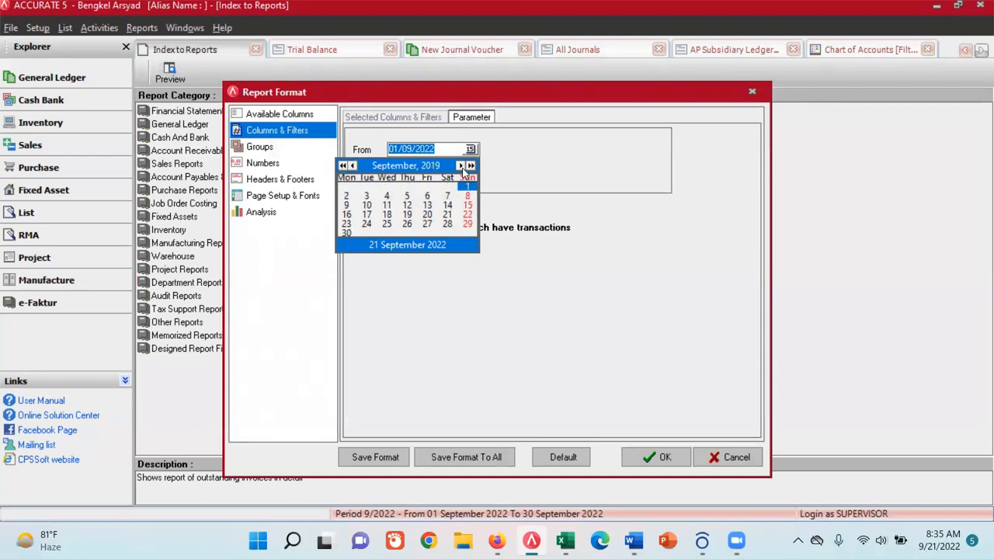
click(463, 166)
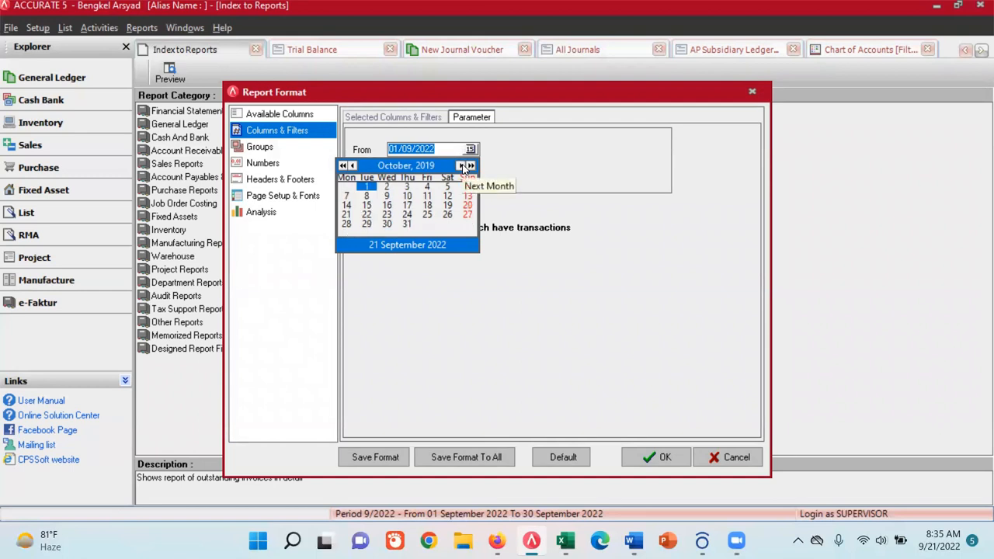
click(463, 166)
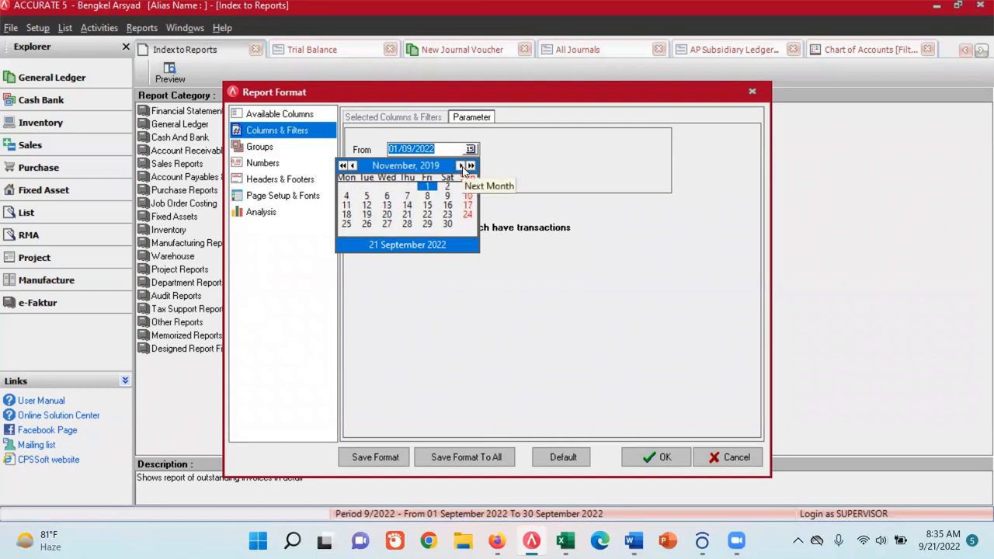
click(450, 224)
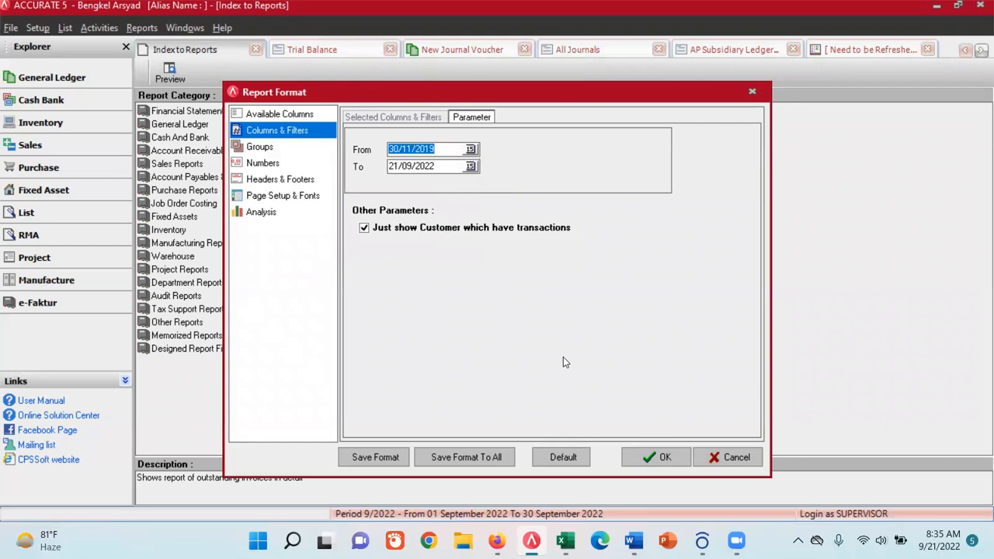
click(658, 457)
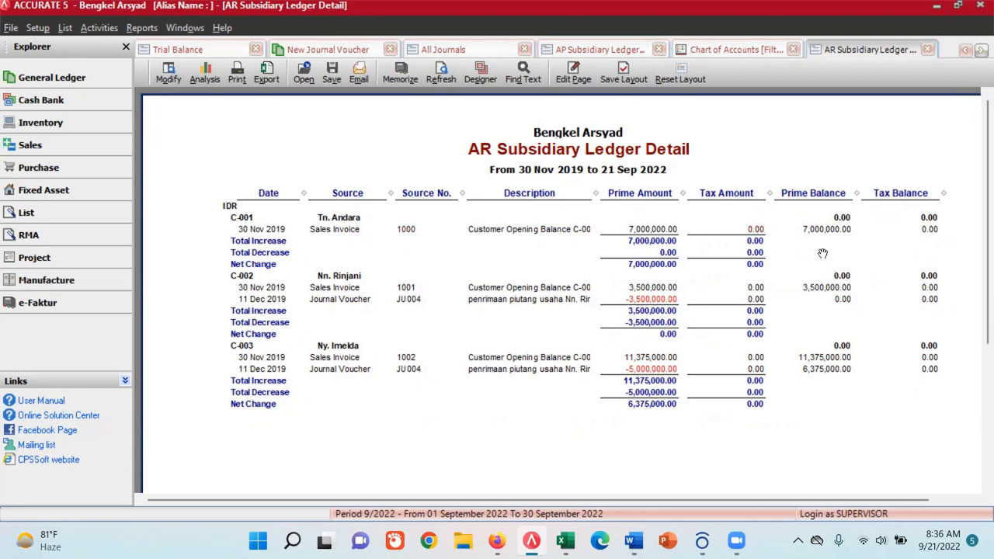
click(594, 50)
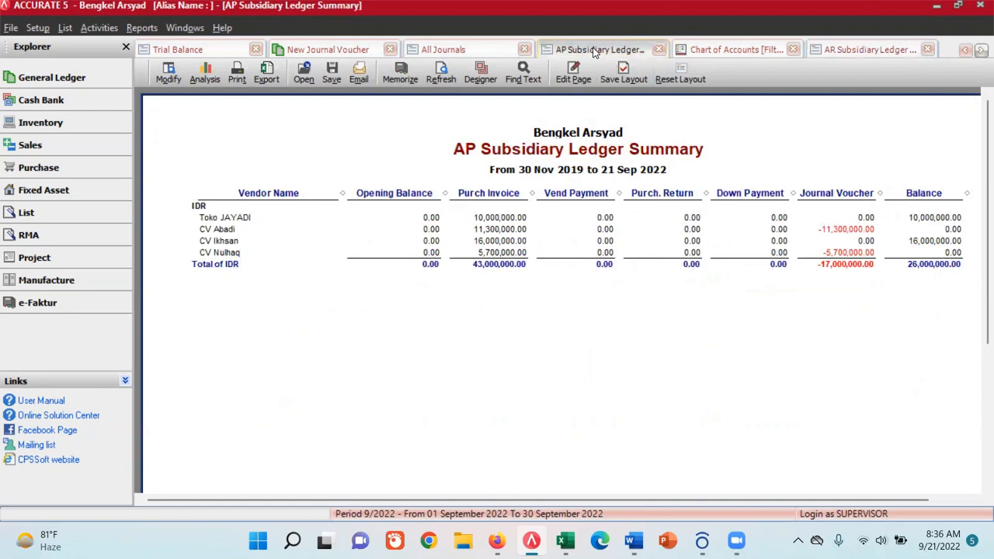
- Close the AP Subsidiary Ledger Summary and open the format settings of the AP Subsidiary Ledger Detail report under Account Payables & Vendors
click(658, 49)
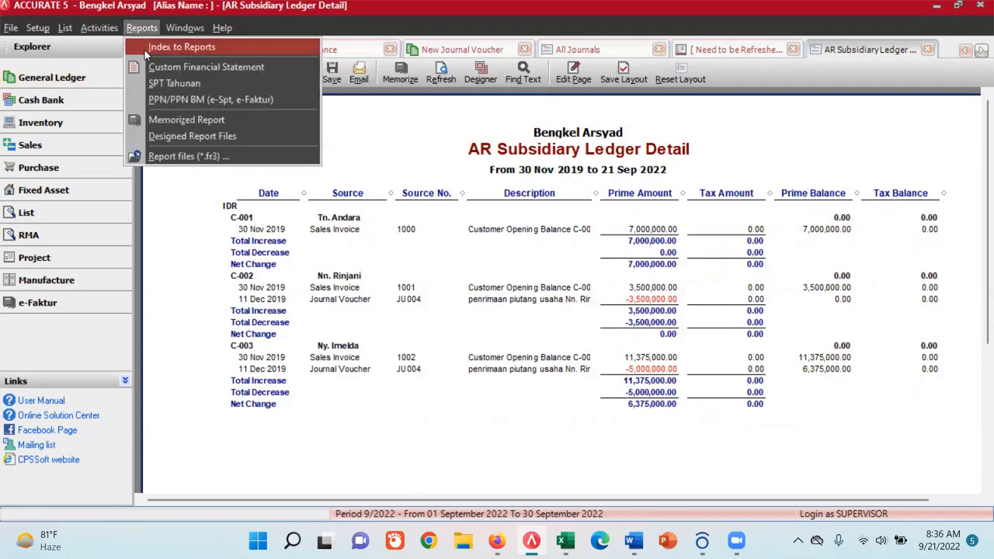
click(148, 50)
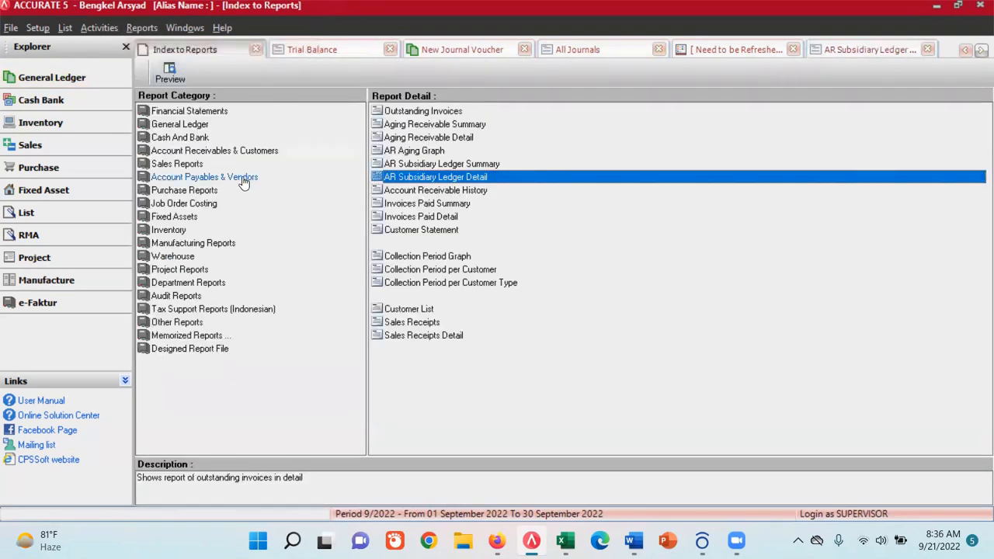
click(244, 181)
click(450, 178)
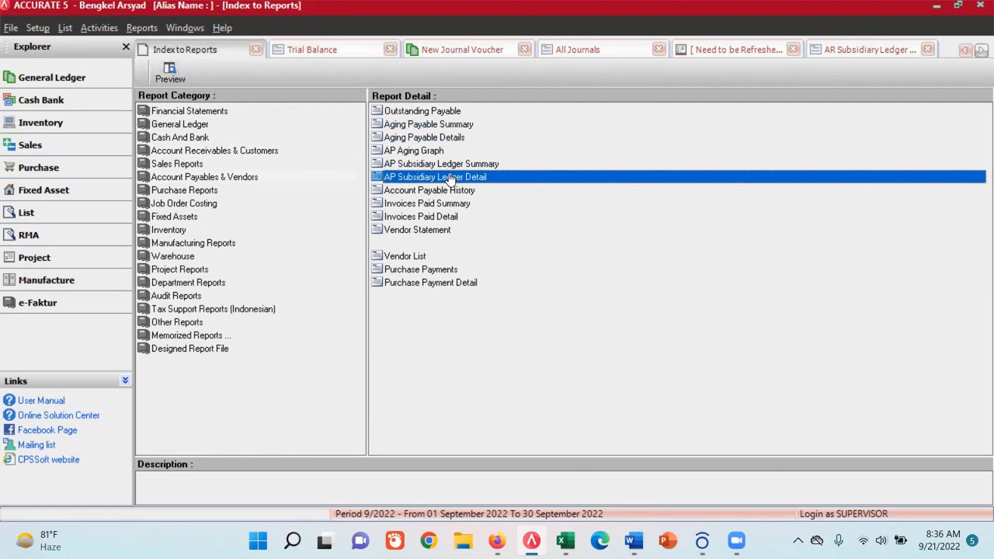
double_click(448, 177)
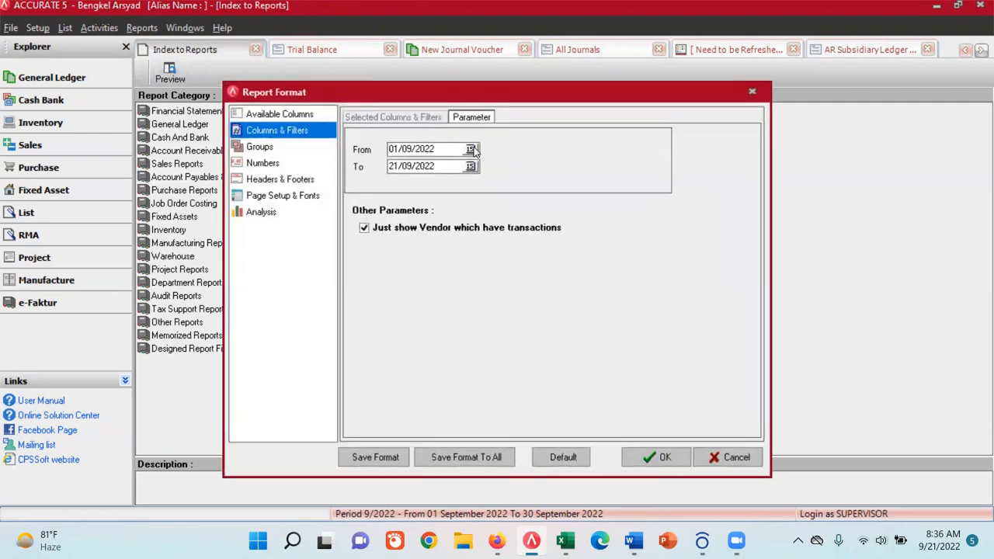
- Set the AP Subsidiary Ledger Detail report's start date to 30/11/2019 and display it to check the vendor balances
click(469, 148)
click(343, 165)
click(342, 166)
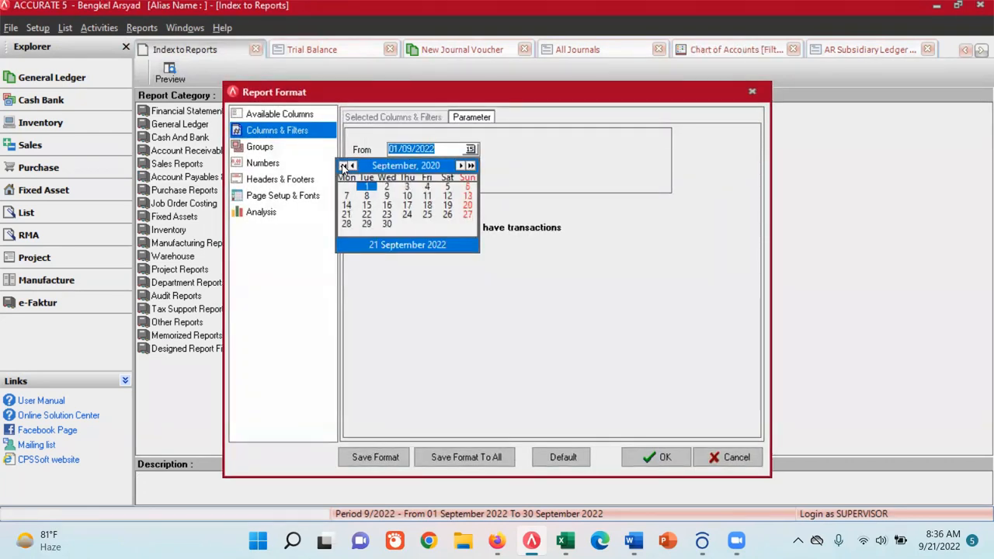
click(343, 165)
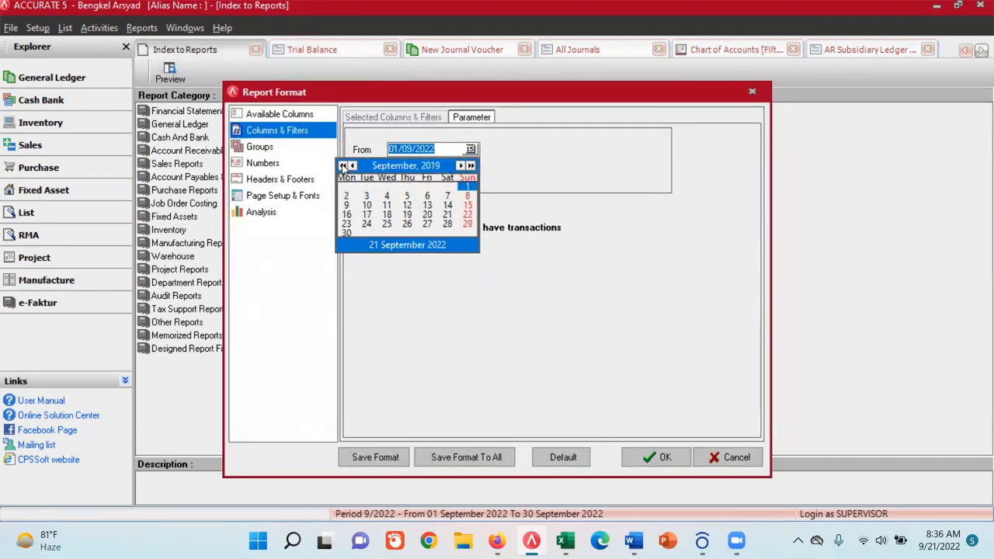
click(460, 166)
click(460, 166)
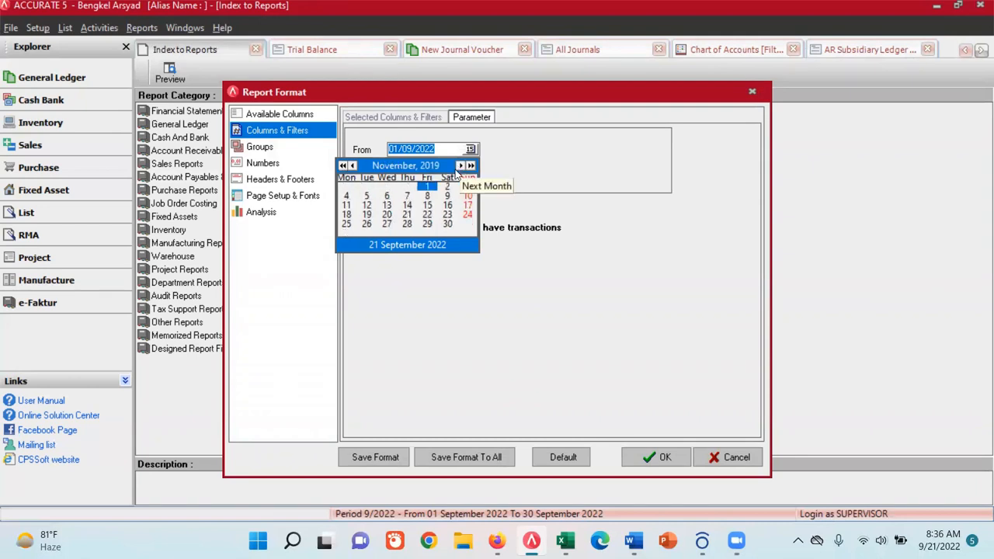
click(447, 225)
click(659, 458)
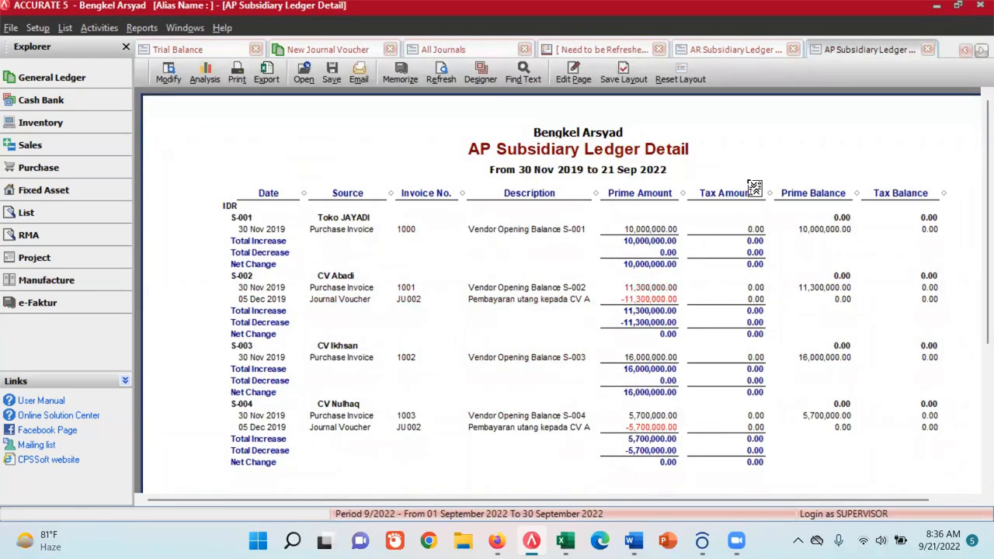
- Close the AP and AR detail reports, the Chart of Accounts and the report index to return to the new journal voucher
click(927, 49)
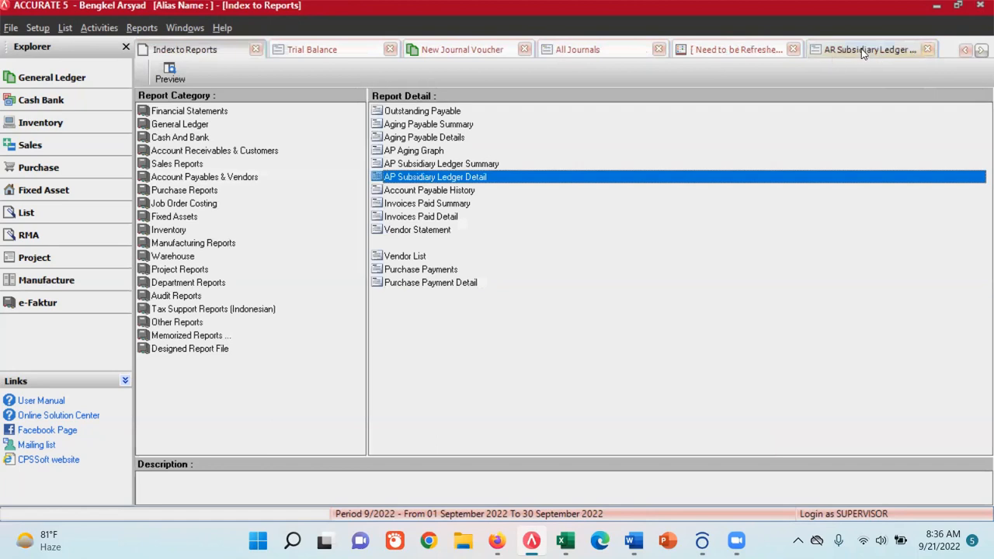
click(862, 50)
click(927, 49)
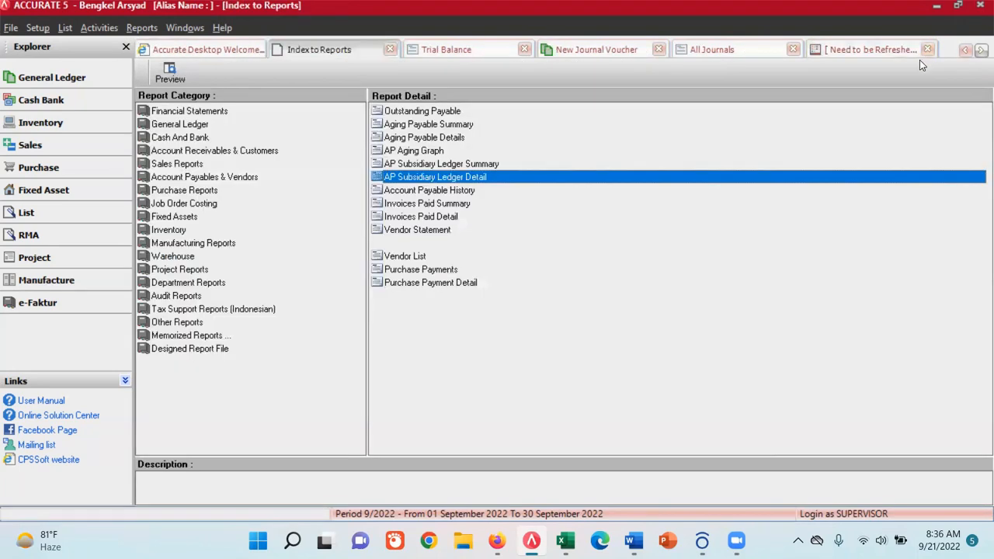
click(927, 49)
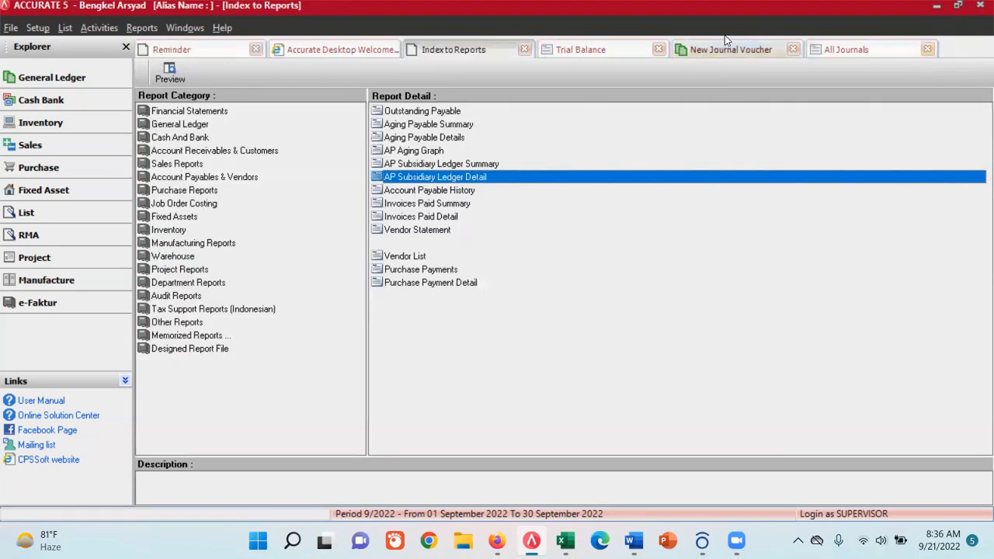
click(524, 49)
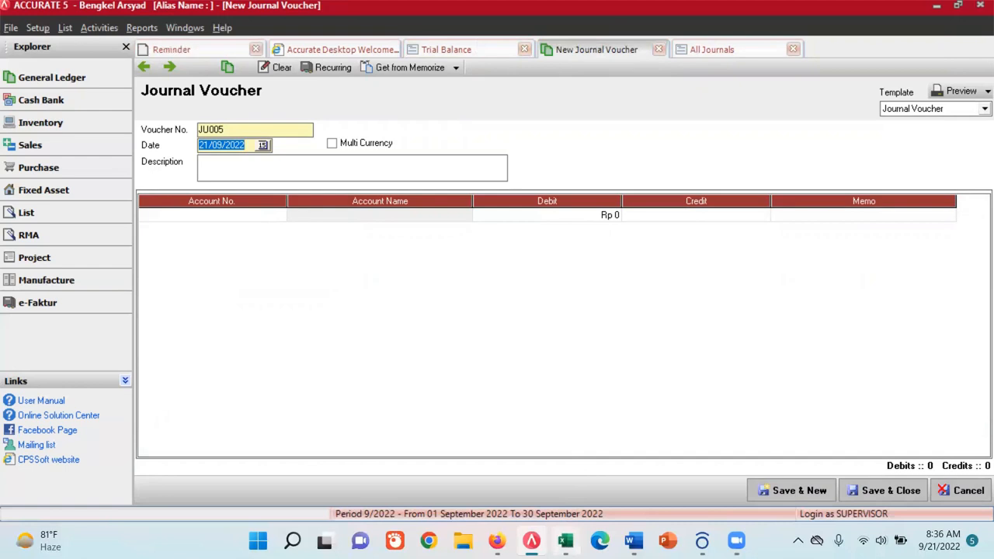
- Switch to the Excel exercise workbook and fill the JU004 transaction row 47 with yellow
click(565, 541)
click(10, 267)
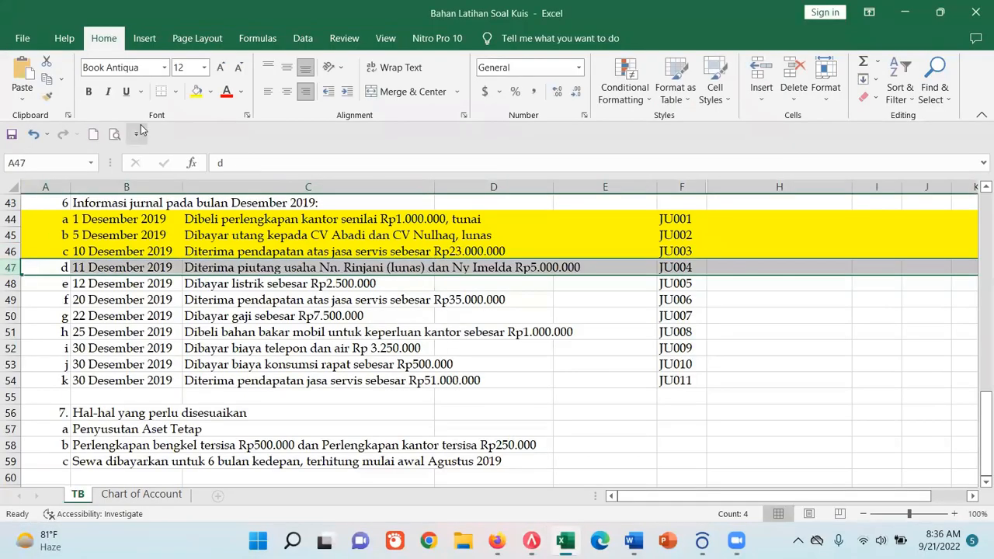
click(196, 92)
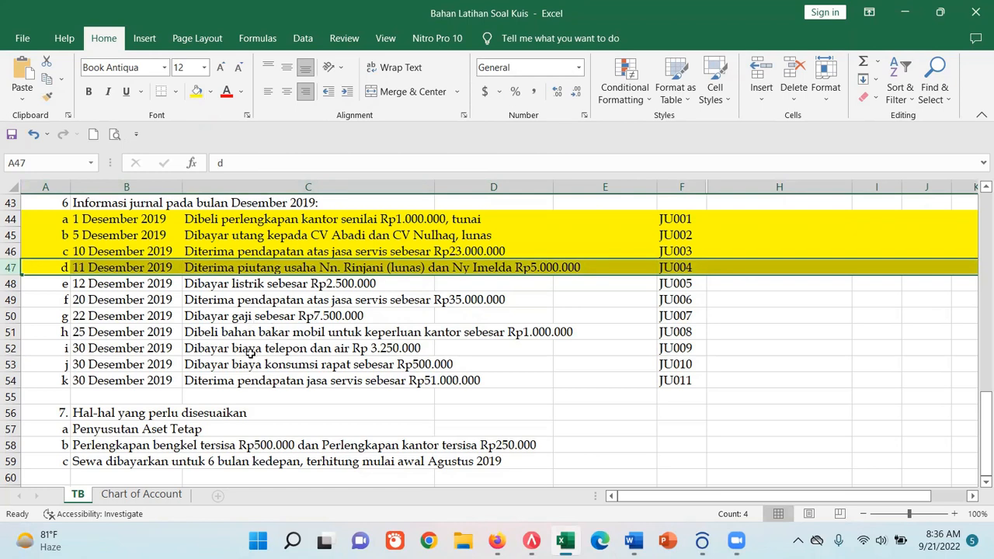
- Compare the expense accounts in the Chart of Account sheet with the electricity and telephone transactions in the TB sheet
click(146, 494)
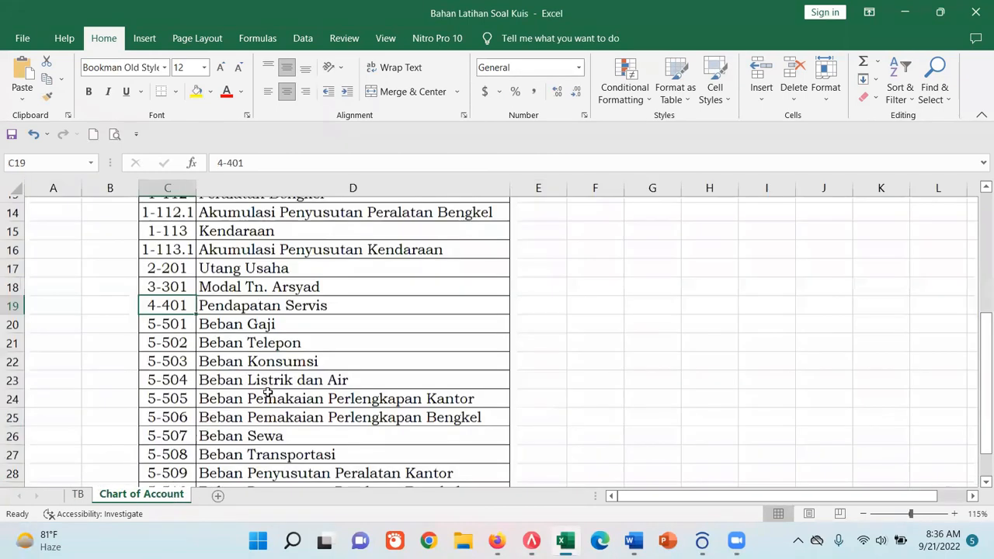
click(226, 376)
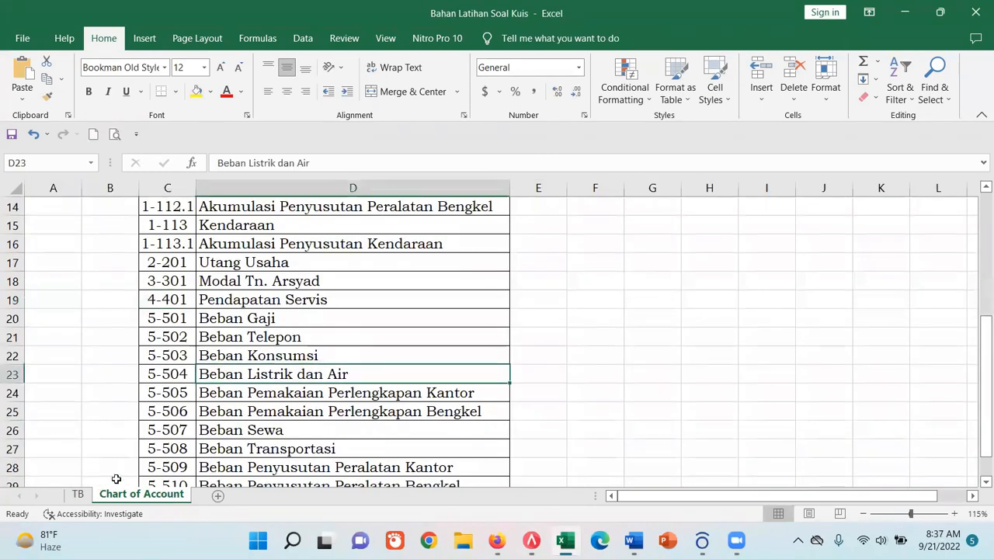
click(78, 495)
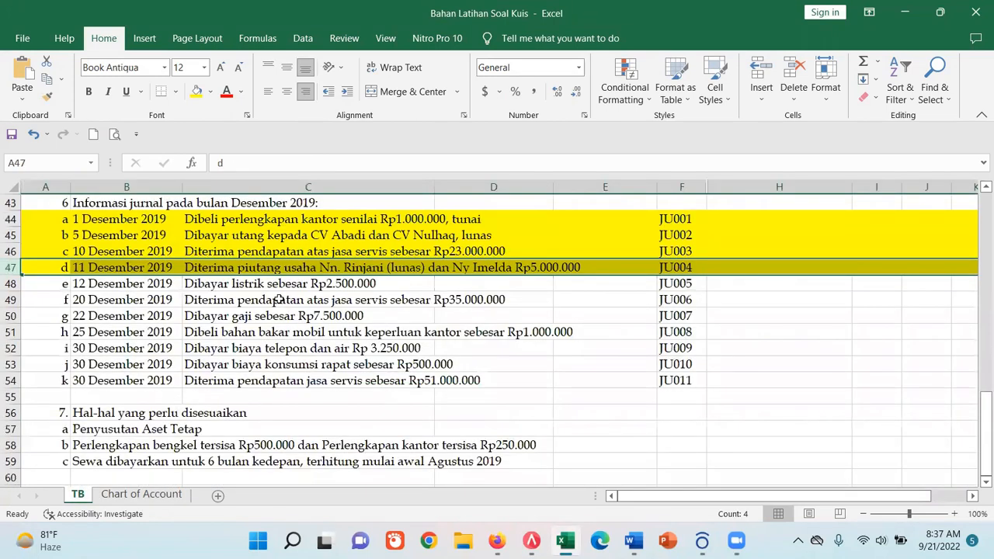
click(147, 496)
scroll(303, 394, down, 1)
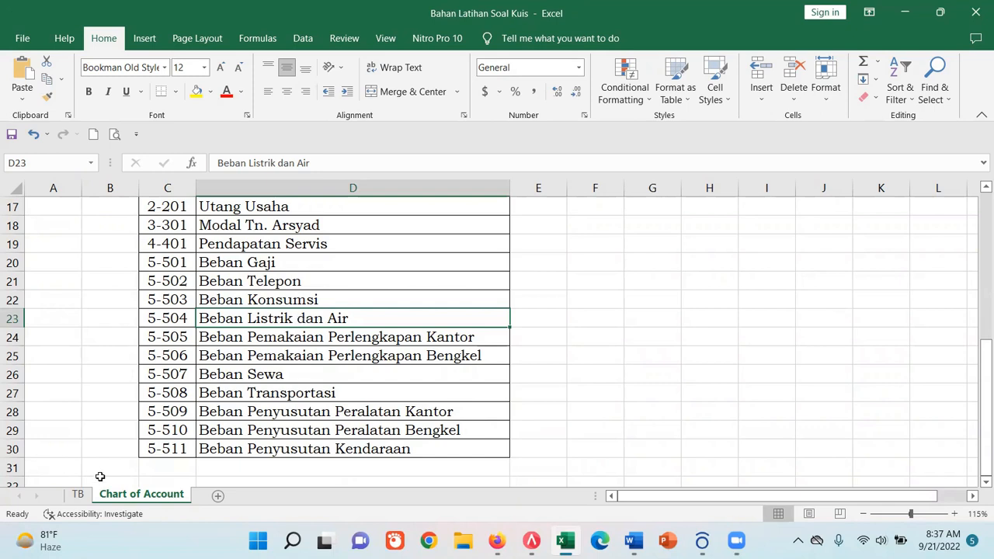
click(78, 494)
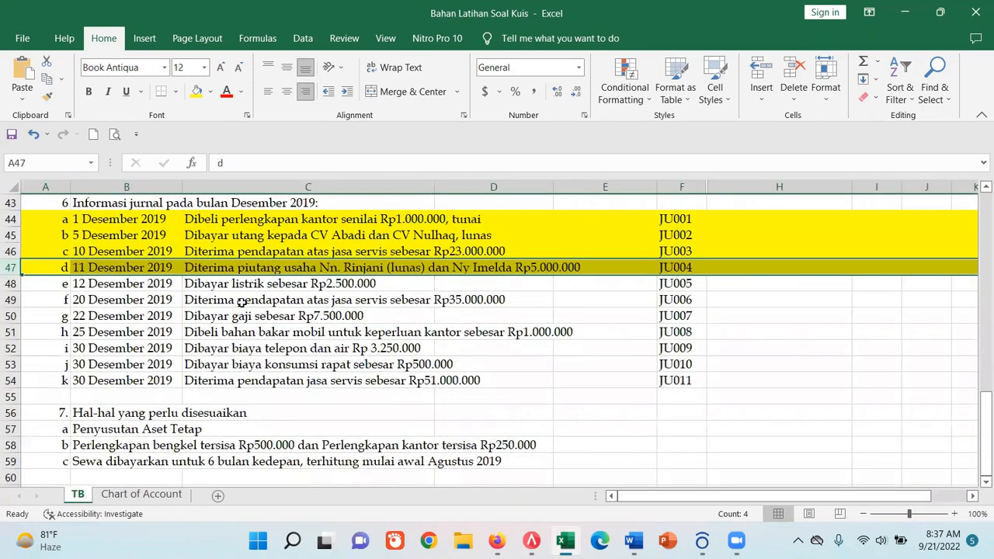
- Change the 12 December transaction in cell C48 to read "Dibayar listrik dan air sebesar Rp2.500.000"
click(222, 288)
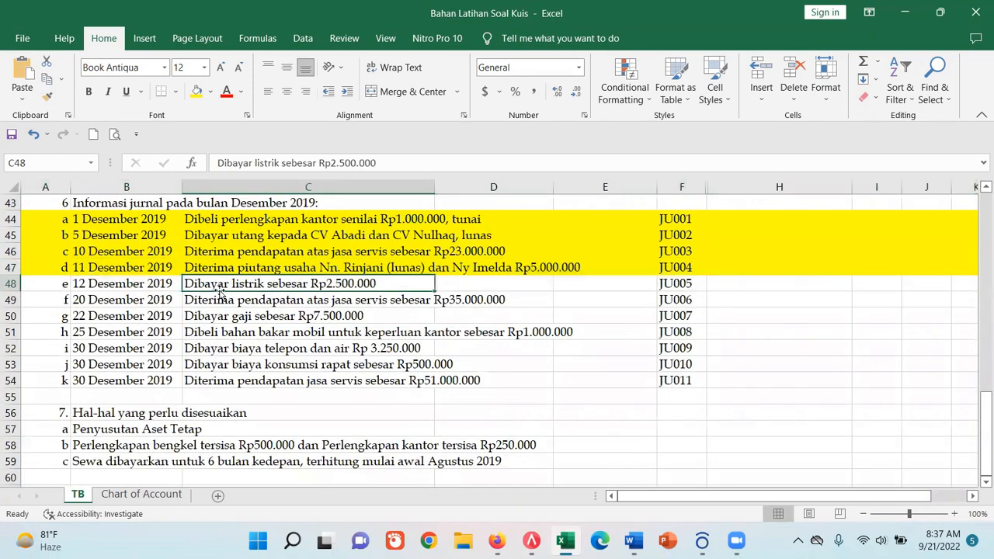
click(280, 162)
text(da)
text(n Ir)
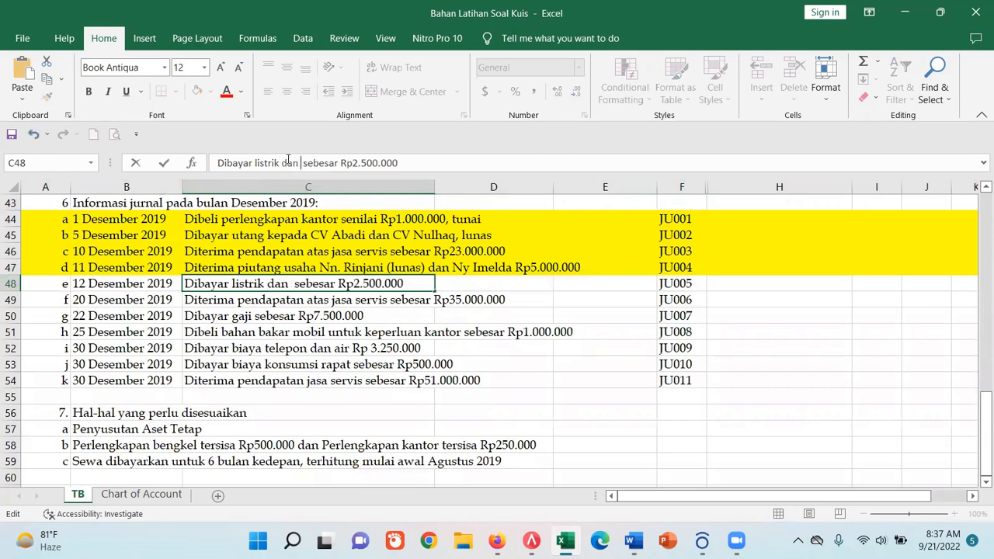
key(BackSpace)
key(BackSpace)
text(air)
key(Return)
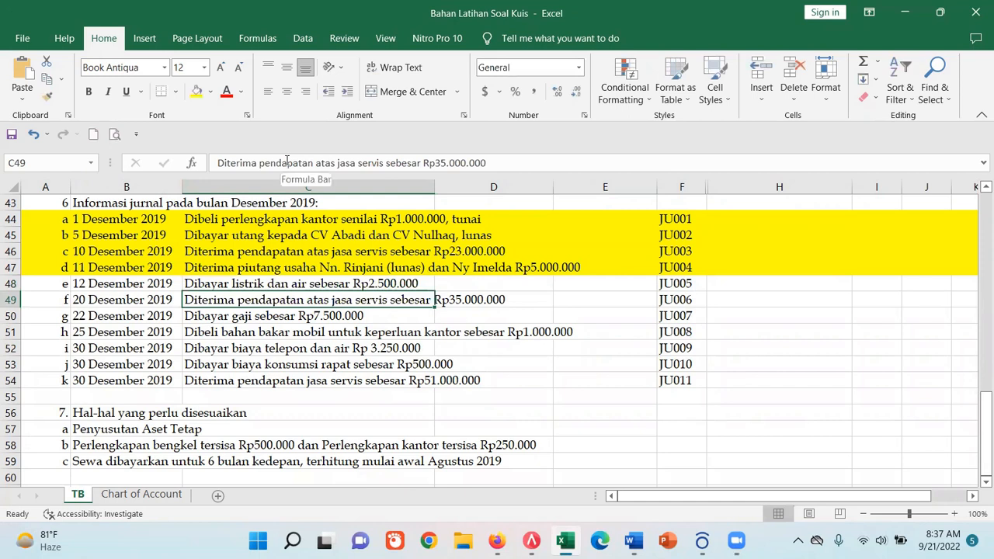
- Remove "dan air" from the telephone transaction in cell C52 so it reads "Dibayar biaya telepon Rp 3.250.000"
click(191, 351)
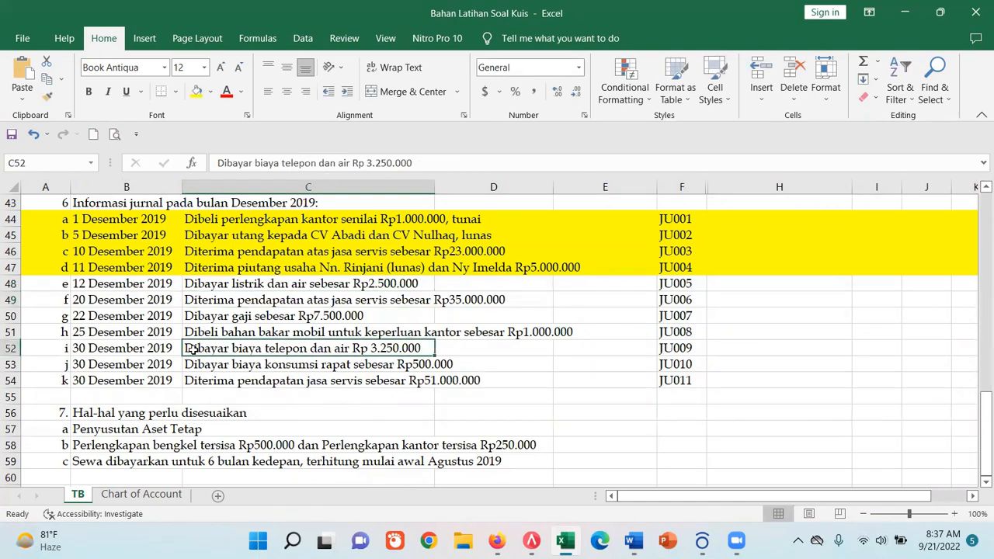
drag(319, 162, 351, 163)
key(BackSpace)
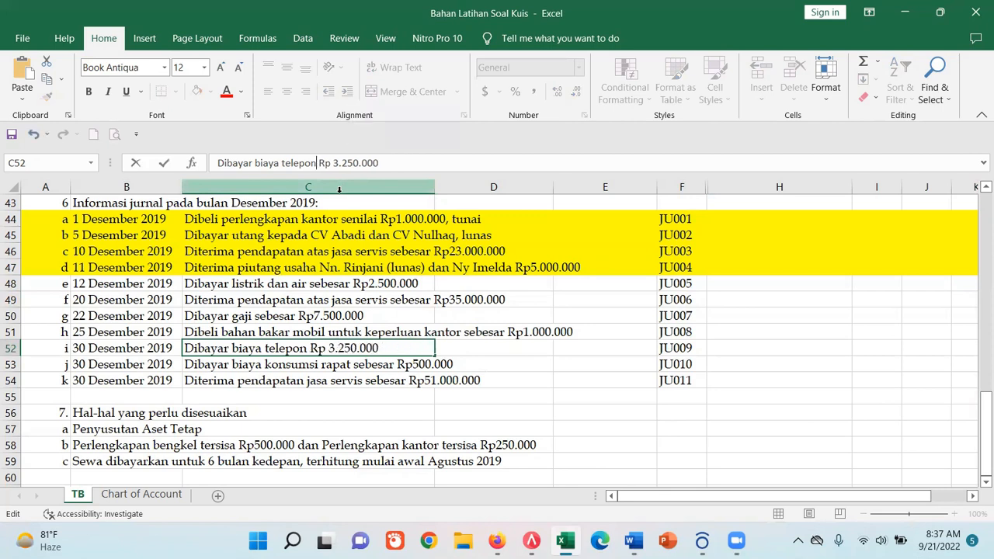
key(Return)
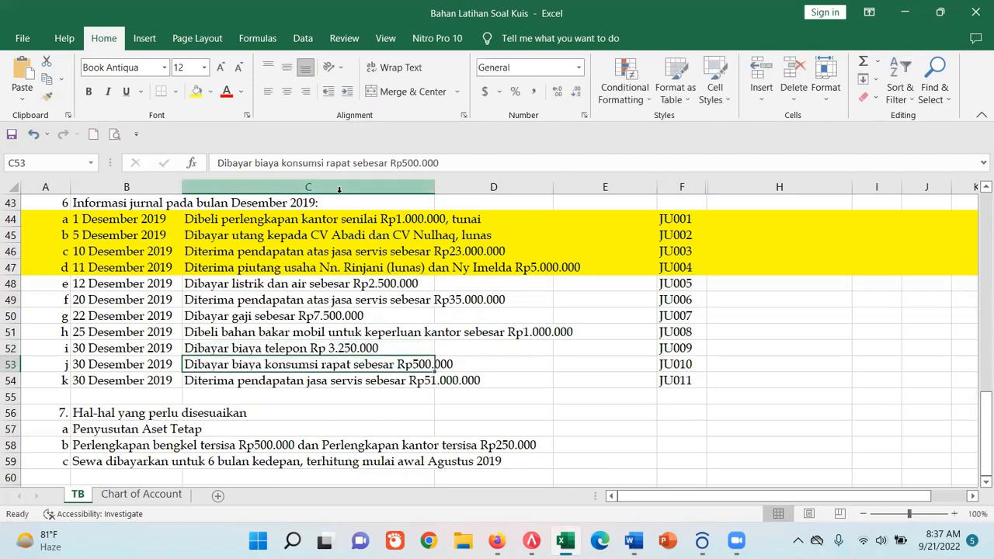
- Review the date and the "listrik dan air" wording of the JU005 transaction in row 48
click(268, 286)
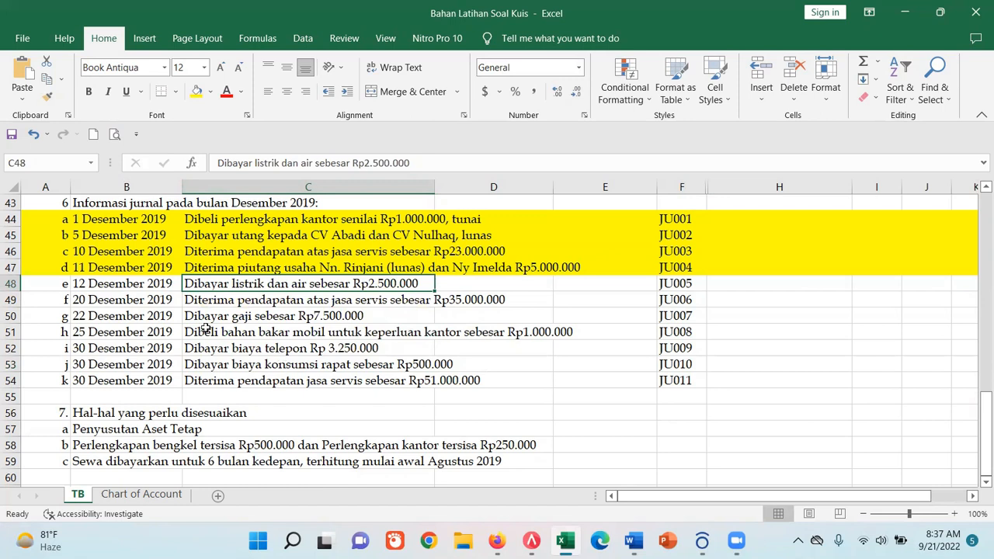
click(160, 287)
click(215, 286)
drag(254, 163, 313, 163)
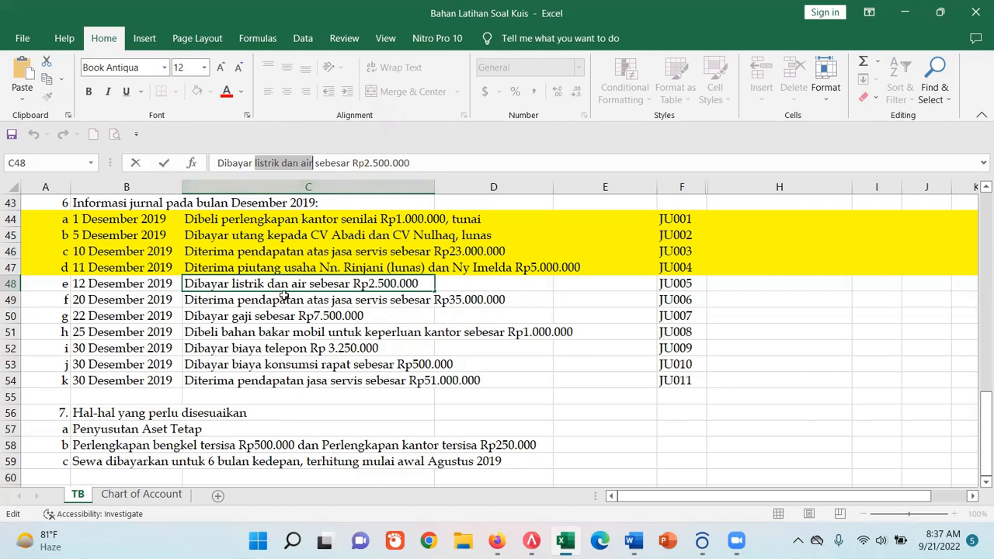
- Switch to ACCURATE 5 and set the date of journal voucher JU005 to 12/12/2019
click(531, 541)
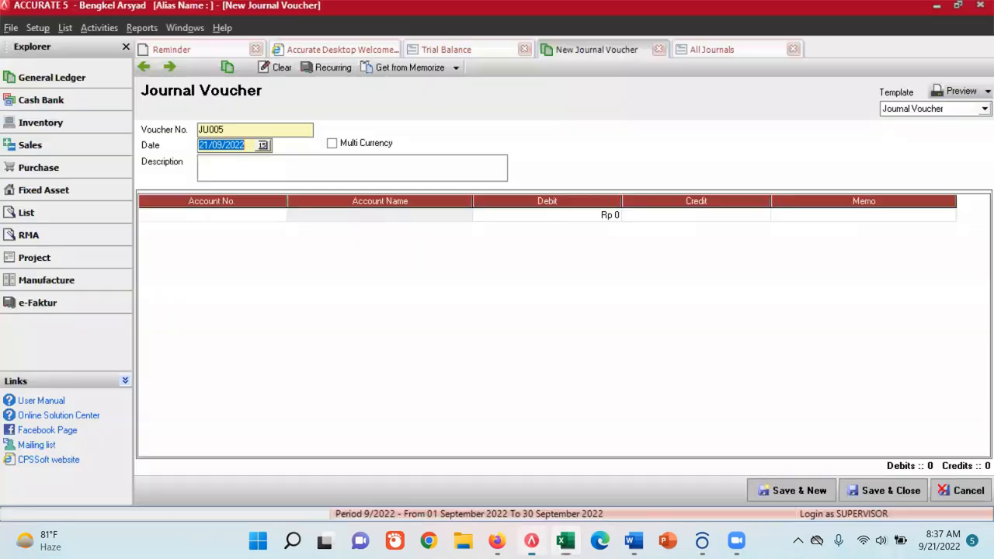
click(262, 145)
click(138, 161)
click(137, 161)
click(137, 161)
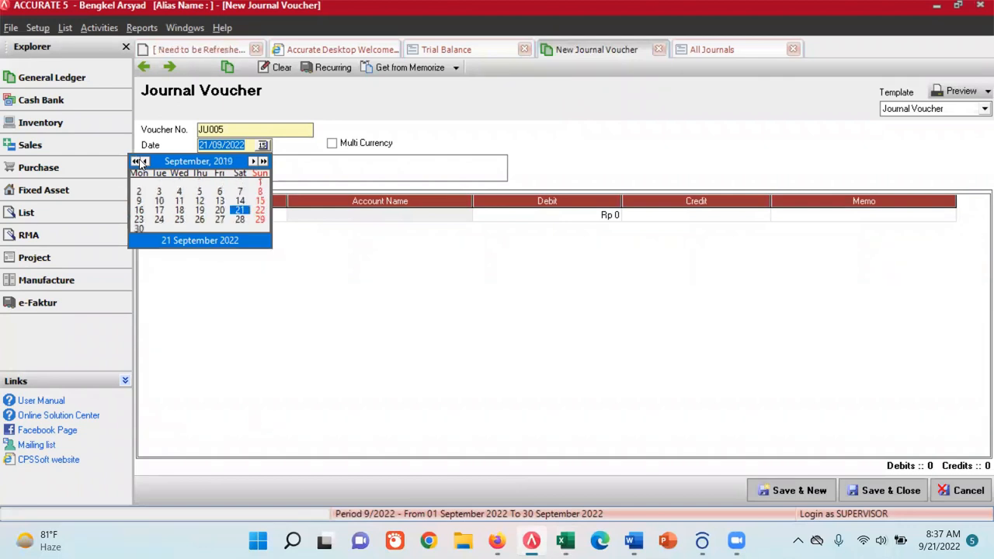
click(254, 161)
click(254, 162)
click(253, 162)
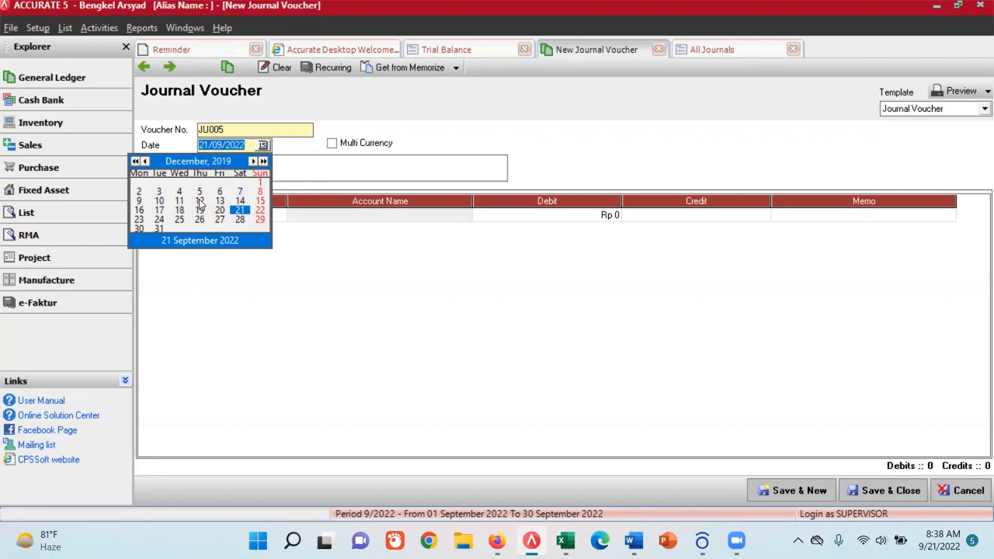
click(199, 201)
- Enter "Pembayaran listrik dan air" as the description of the journal voucher
click(225, 165)
text(PEmbay)
key(BackSpace)
key(BackSpace)
key(BackSpace)
key(BackSpace)
key(BackSpace)
text(embayaran listrik dan air)
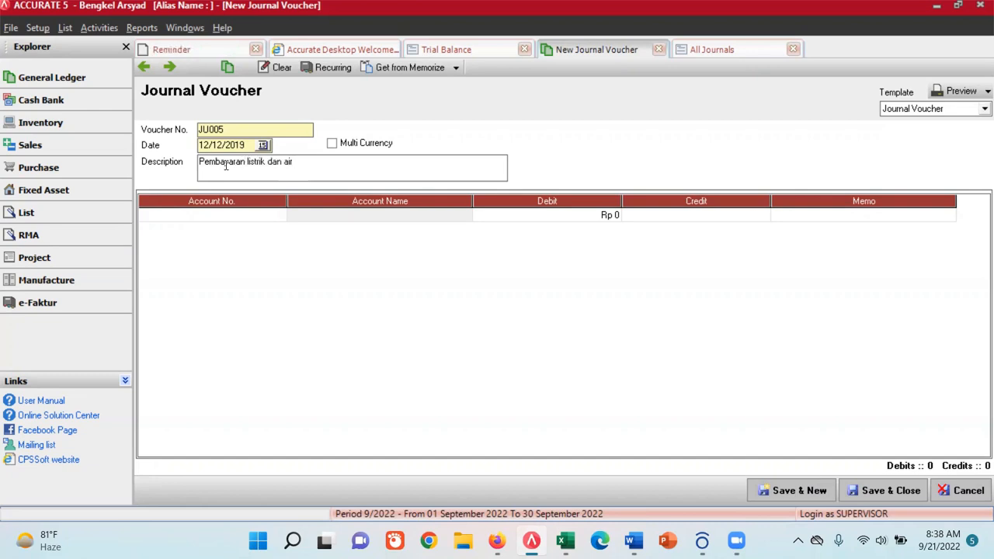
- Find the account by the name "listrik" and add 6203.01 Biaya Listrik as the voucher's first line
click(258, 260)
click(273, 219)
click(278, 218)
text(l)
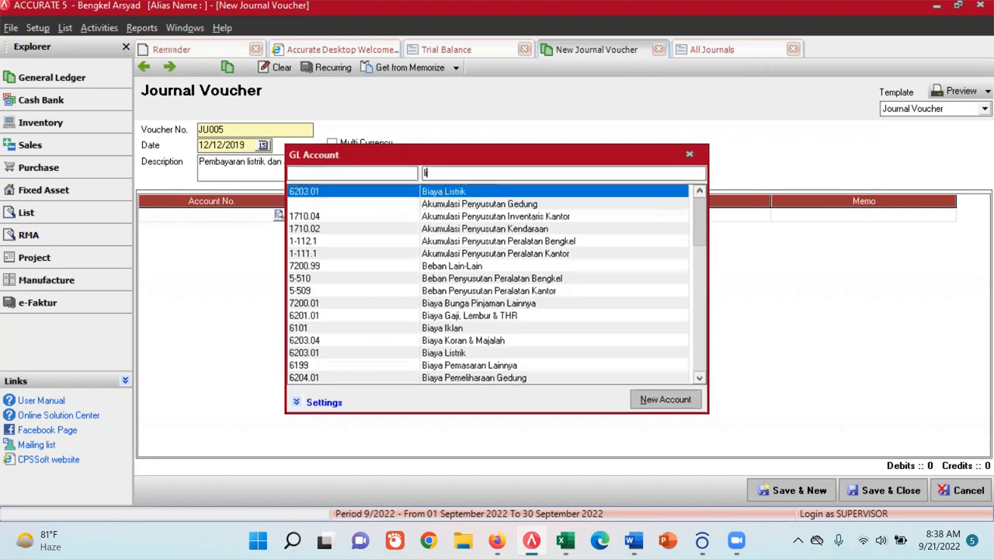
text(istrik)
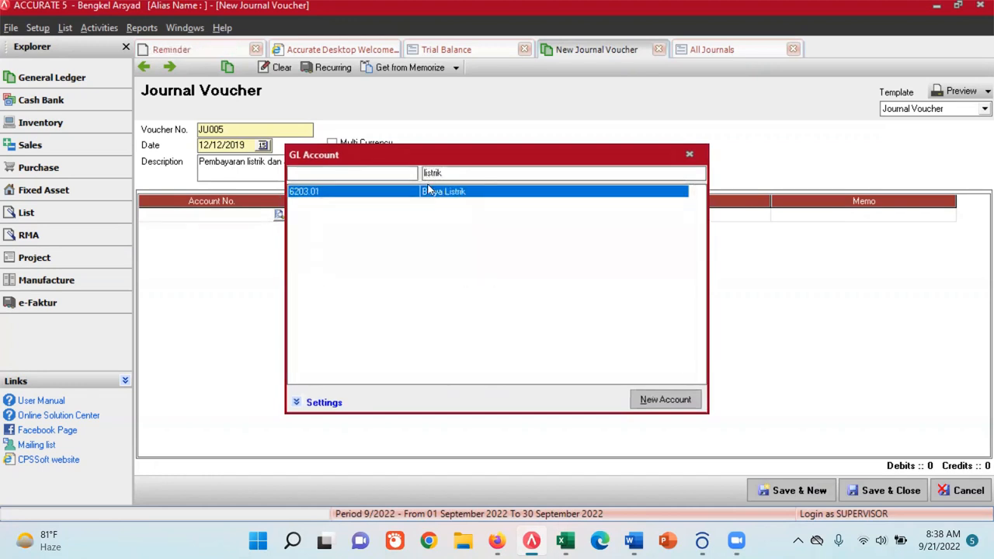
double_click(435, 193)
- Enter a debit of Rp 2,500,000 on the Biaya Listrik line of journal voucher JU005
click(602, 216)
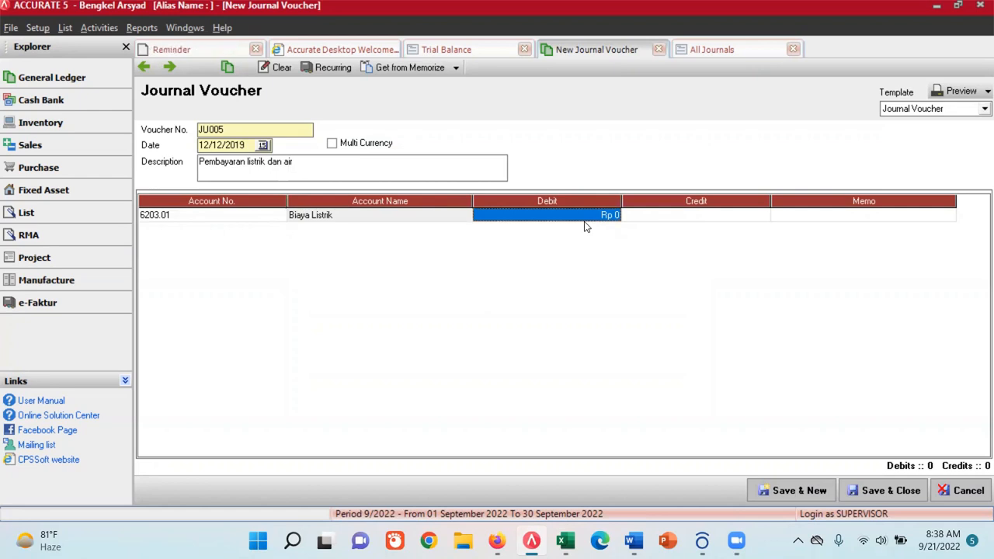
text(250000)
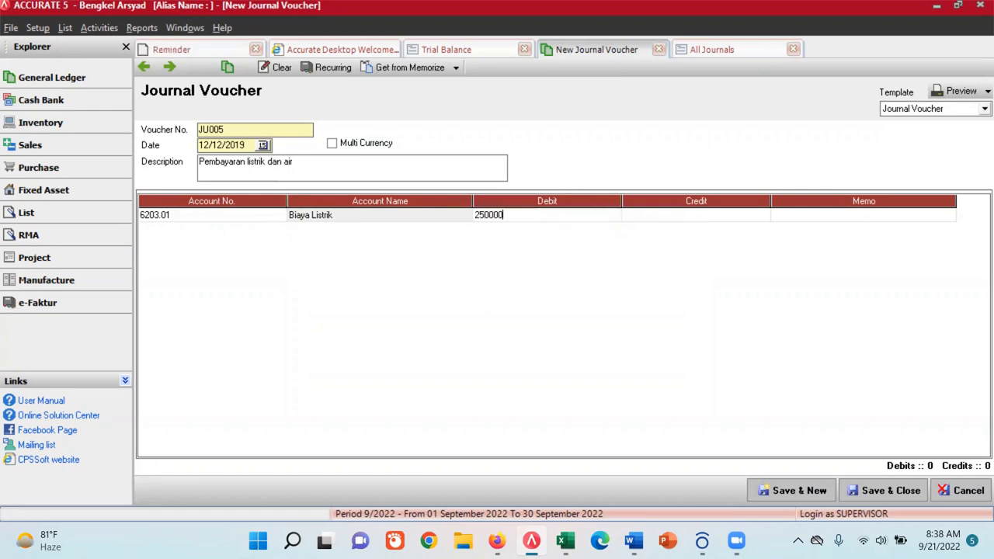
key(Tab)
key(Tab)
key(Tab)
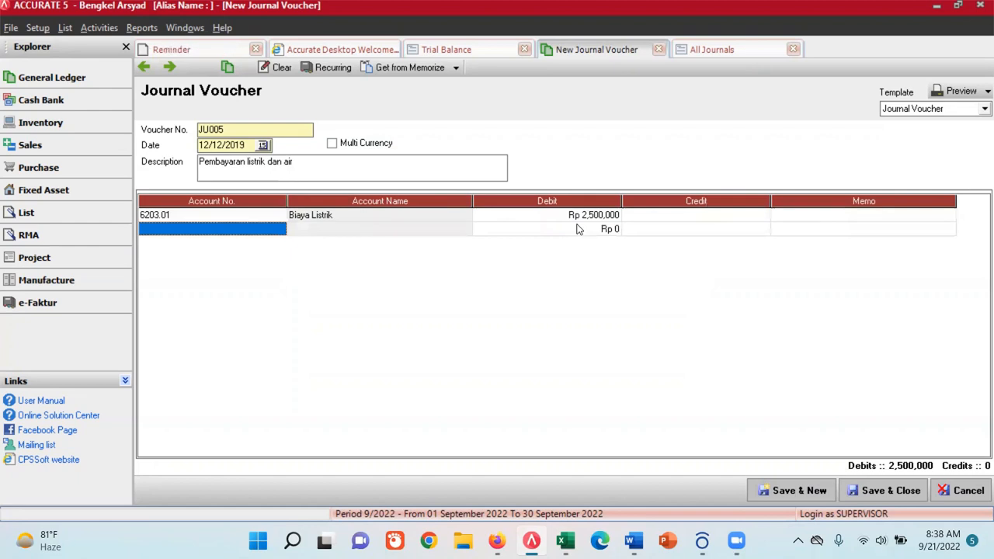
- Add account 1-101 Kas as the voucher's credit line, then save JU005 and start a new voucher
click(278, 230)
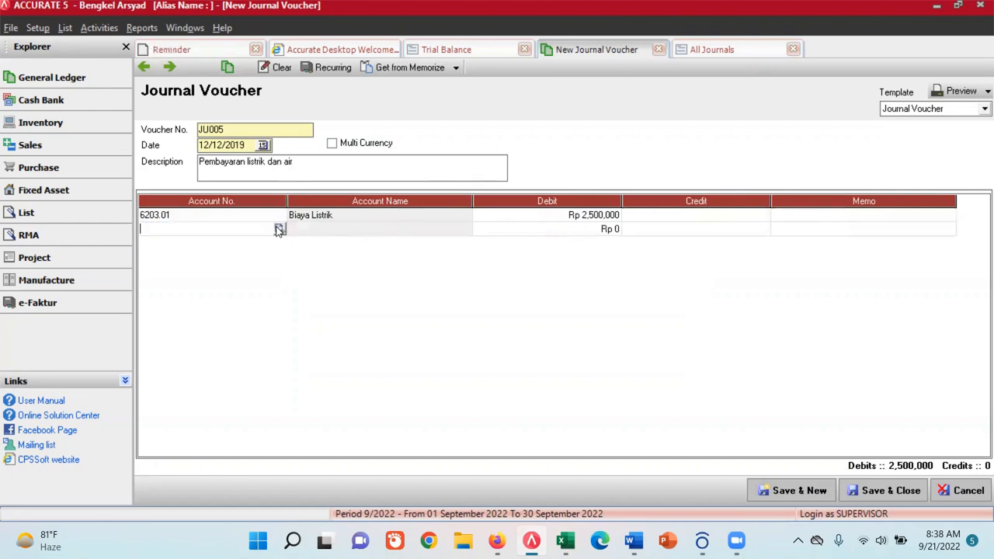
click(280, 230)
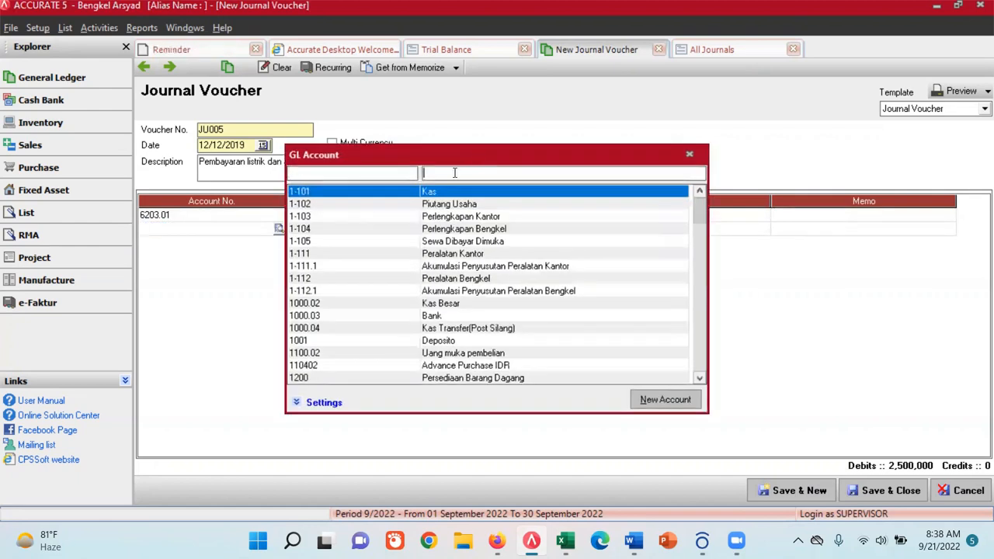
double_click(447, 192)
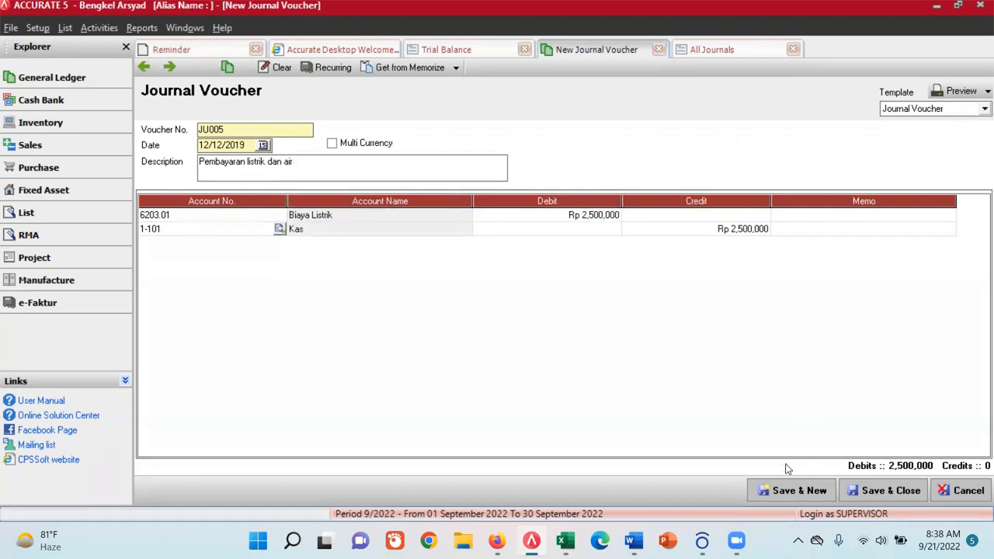
click(795, 493)
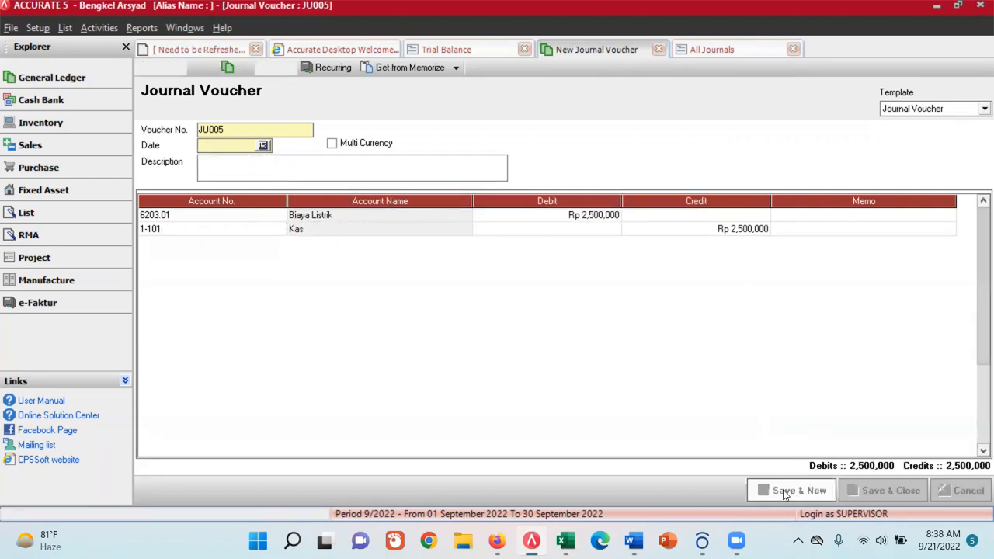
- Refresh the All Journals report and check the account used in the JU005 entry
click(701, 49)
click(441, 73)
scroll(435, 398, down, 2)
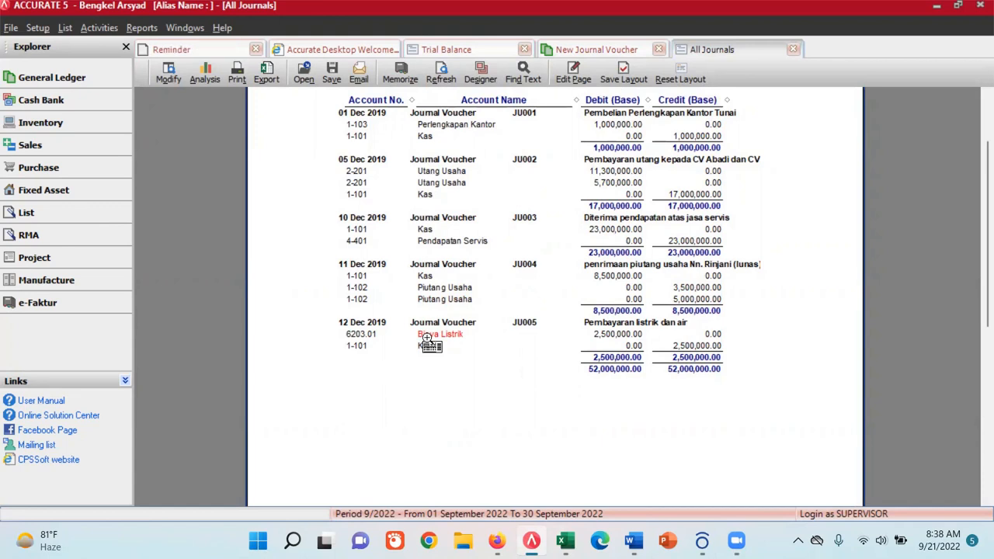
- Switch to Excel and look up the name and number of the electricity and water expense account in the Chart of Account sheet
click(565, 541)
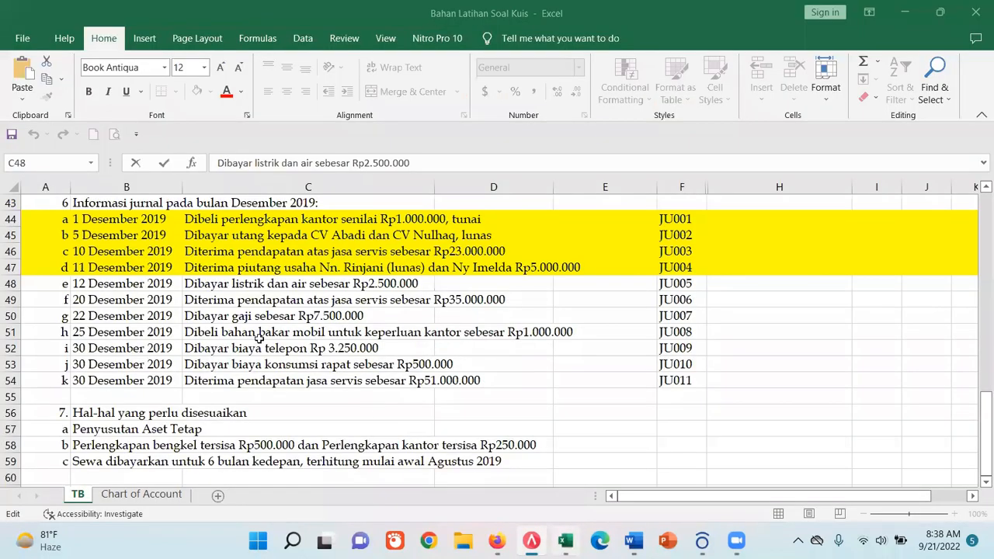
key(Down)
key(Down)
key(Down)
key(Down)
click(119, 501)
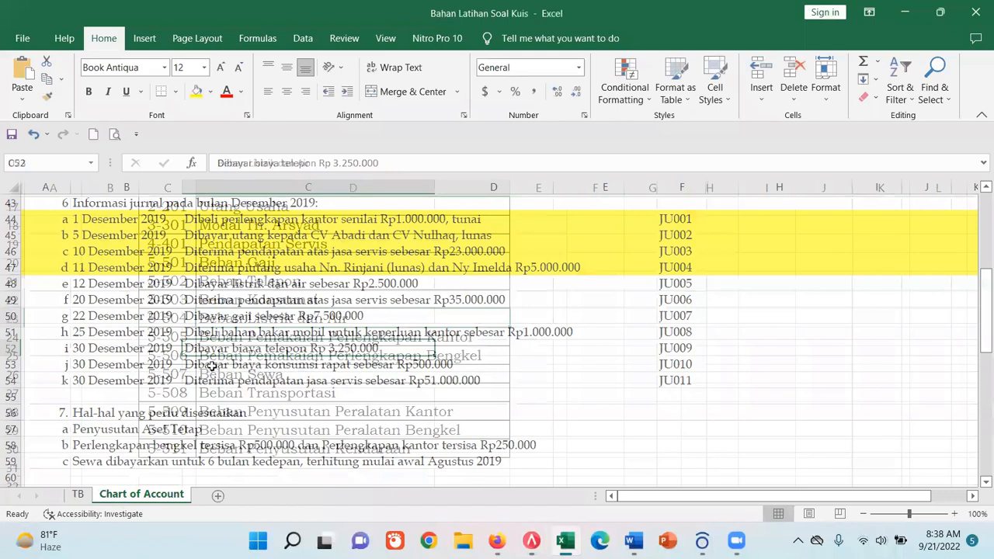
drag(336, 162, 169, 141)
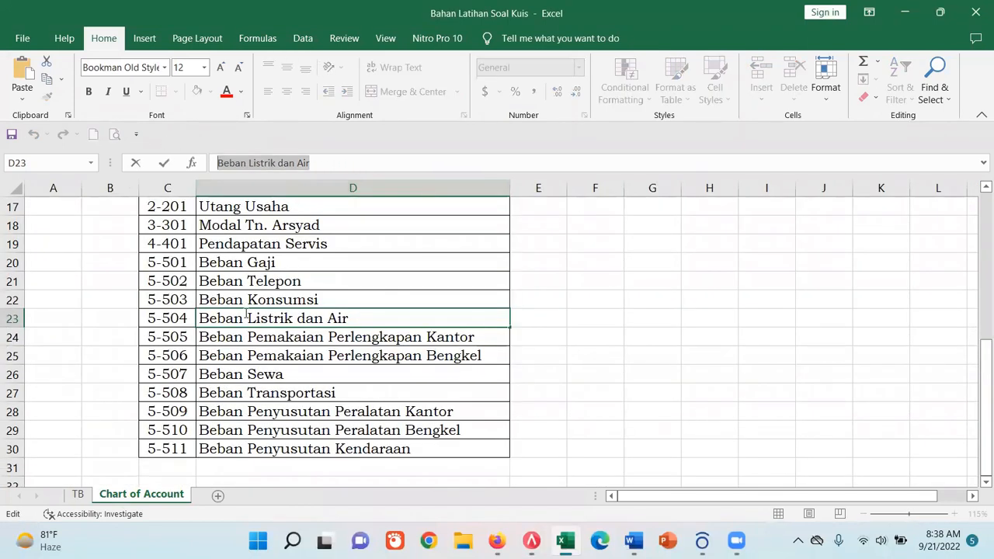
click(171, 316)
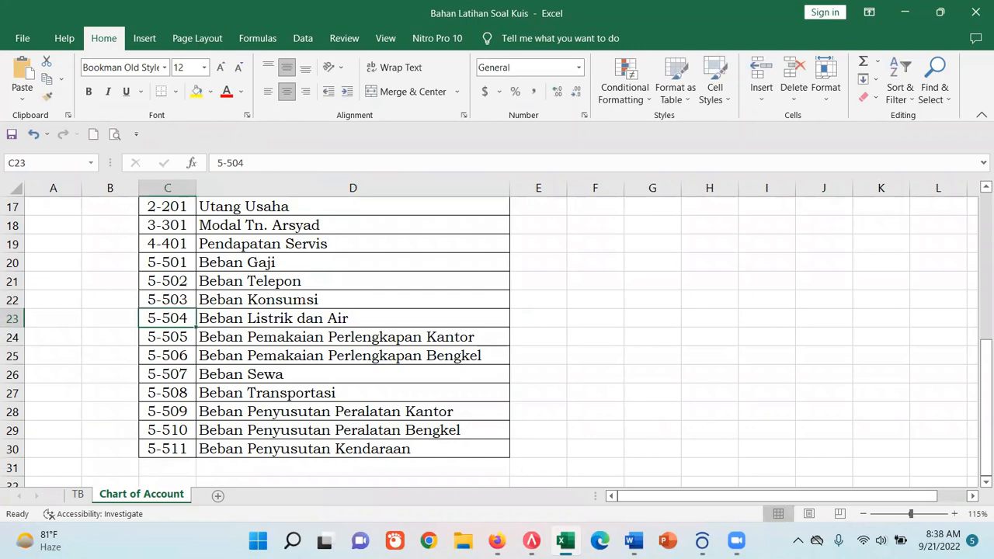
- Switch to ACCURATE 5 and open account 6203.01 Biaya Listrik from the chart of accounts for editing
click(531, 540)
click(65, 28)
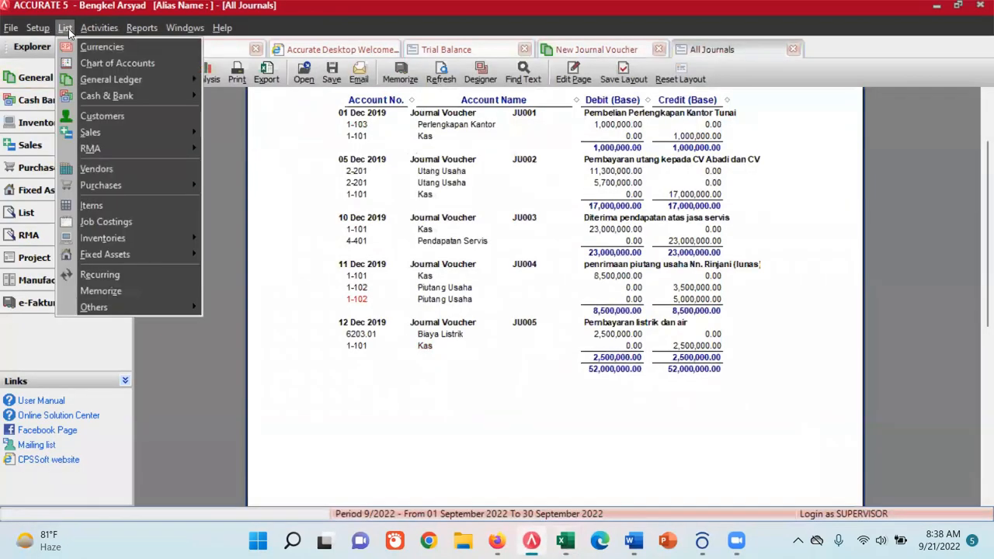
click(101, 63)
scroll(975, 250, down, 10)
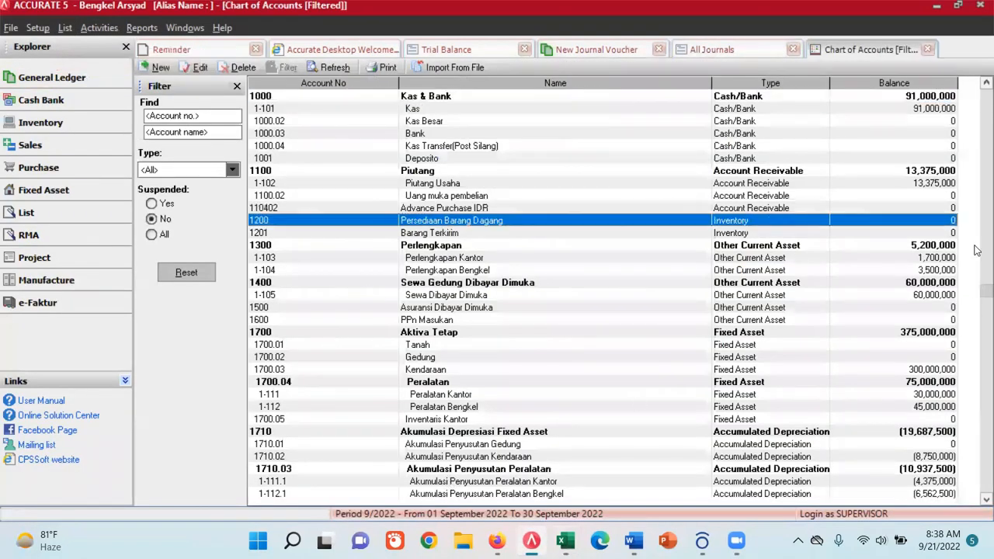
scroll(976, 297, down, 11)
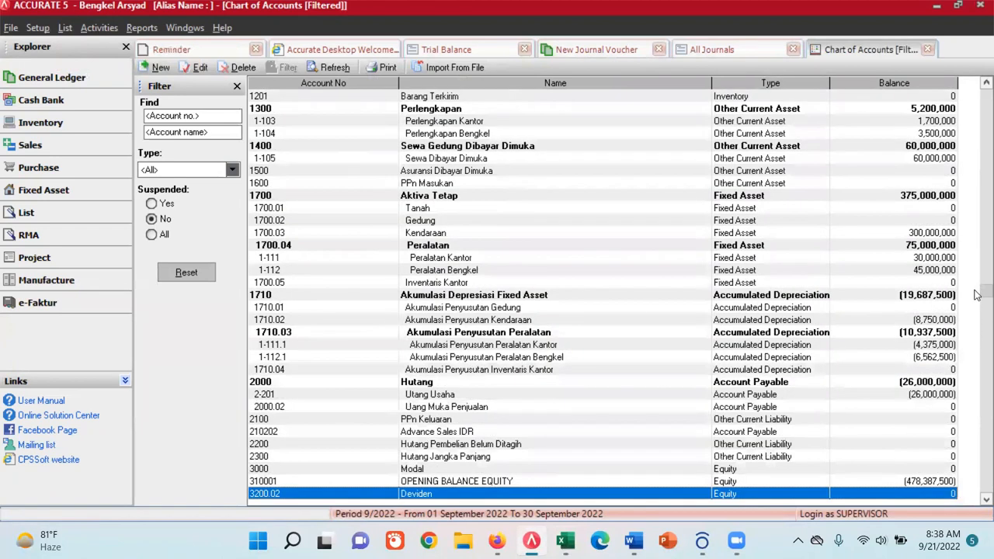
scroll(976, 382, down, 20)
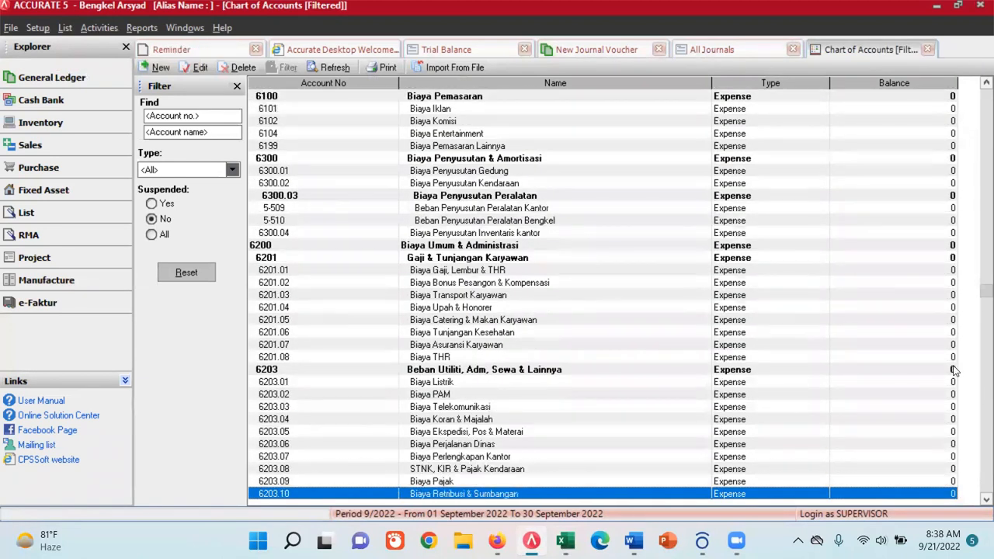
double_click(462, 382)
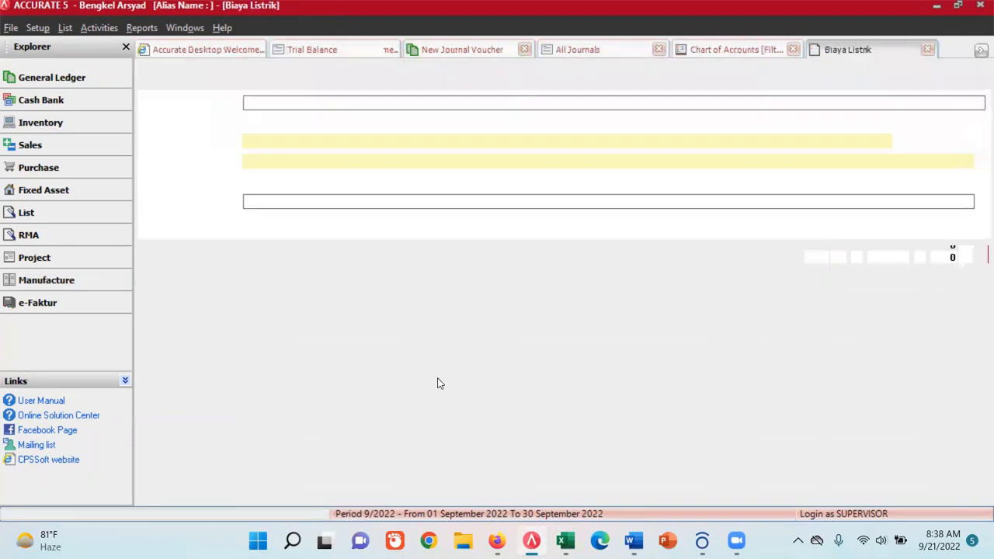
- Rename the account to "Beban Listrik dan Air", set its account number to 5-504, and save it
drag(311, 160, 220, 162)
text(Beban Listrik dan Air)
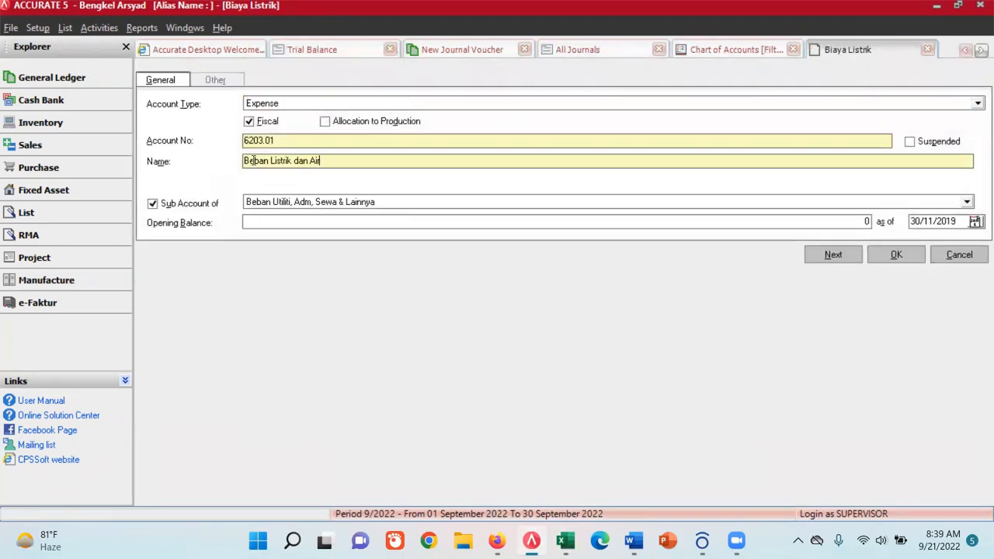
drag(285, 141, 221, 141)
text(5-504)
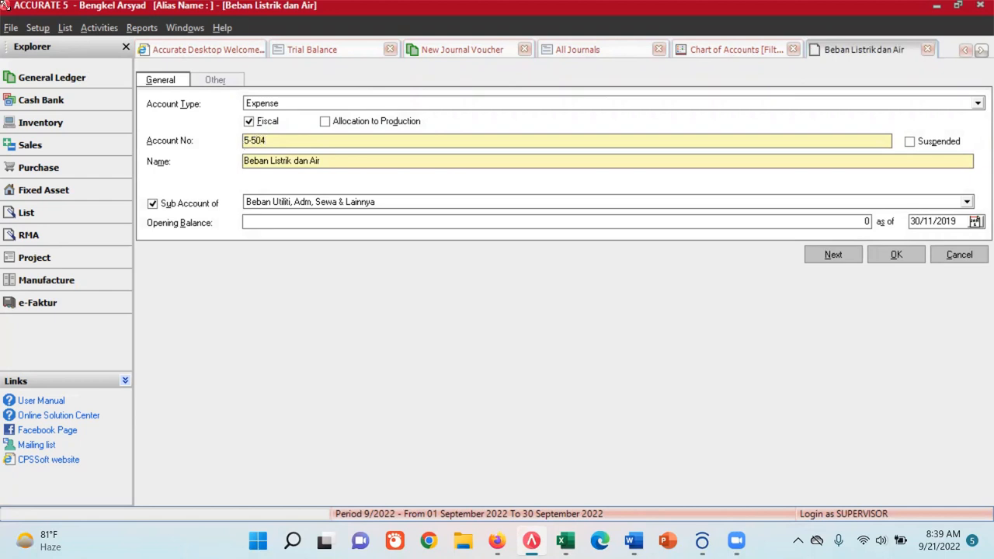
click(893, 255)
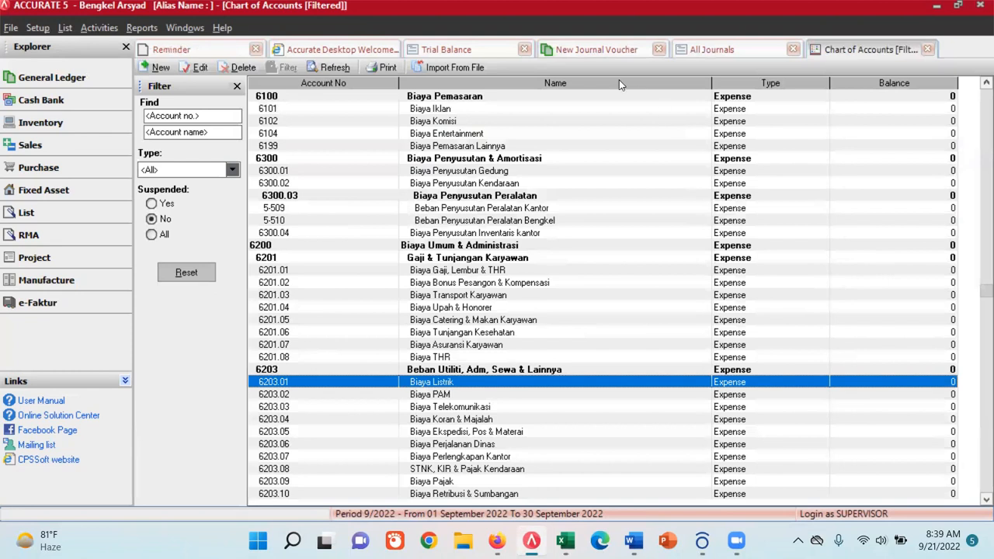
- Refresh the chart of accounts and the All Journals report to check the edited account in JU005
click(328, 68)
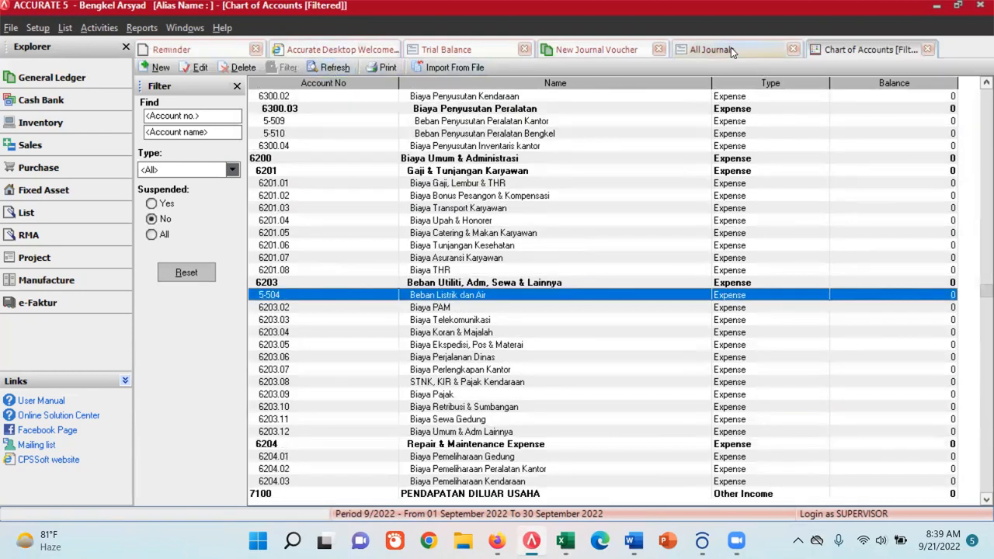
click(730, 53)
click(441, 73)
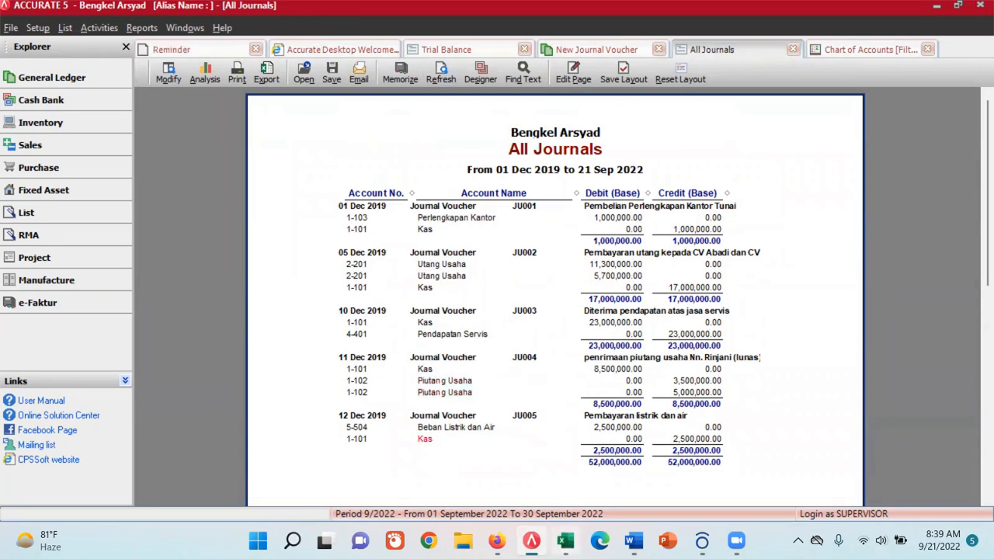
- Switch to Excel and mark the completed JU005 transaction in row 48 of the TB sheet with a yellow fill
click(566, 540)
click(79, 495)
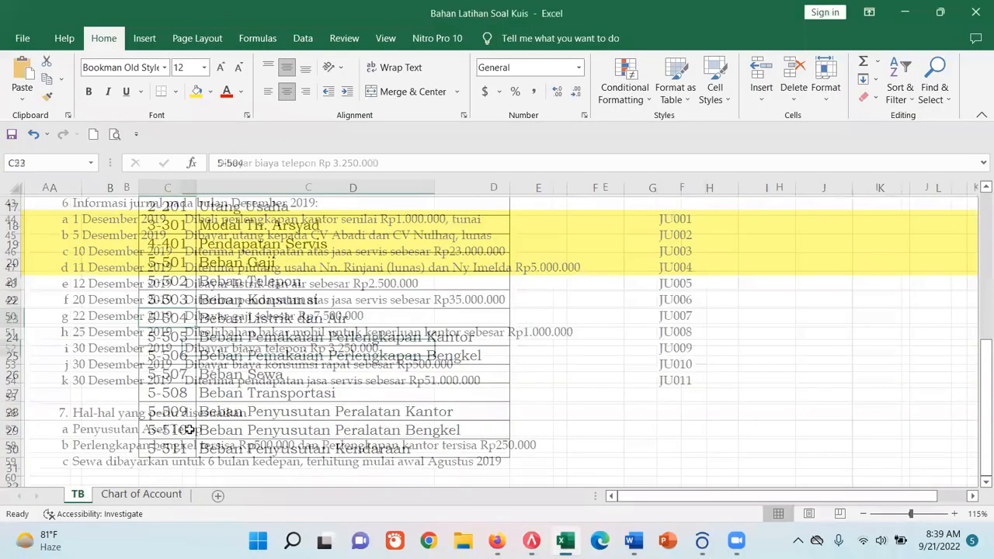
click(8, 281)
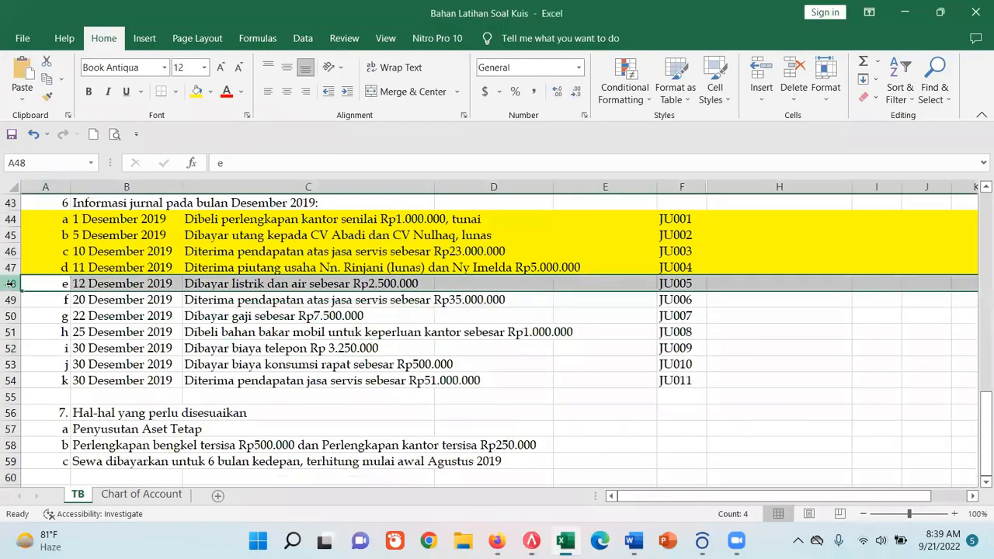
click(195, 92)
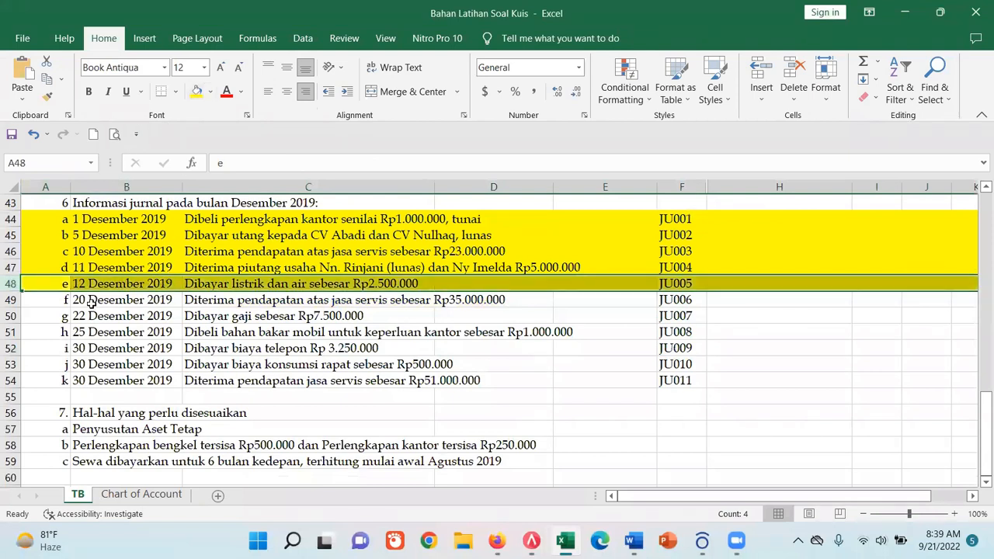
- Check the JU006 transaction in row 49 and set the new journal voucher's date in ACCURATE 5 to 20/12/2019
click(9, 300)
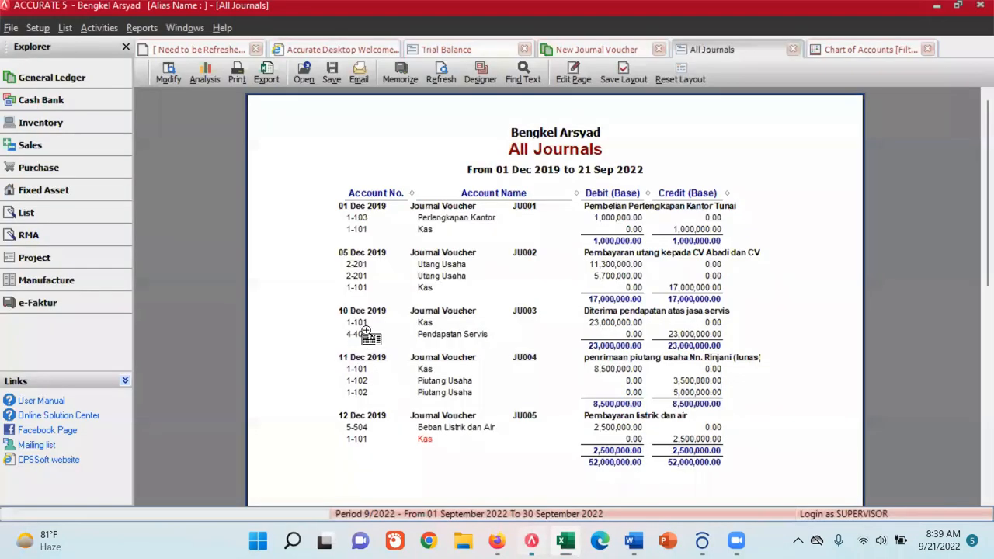
click(604, 50)
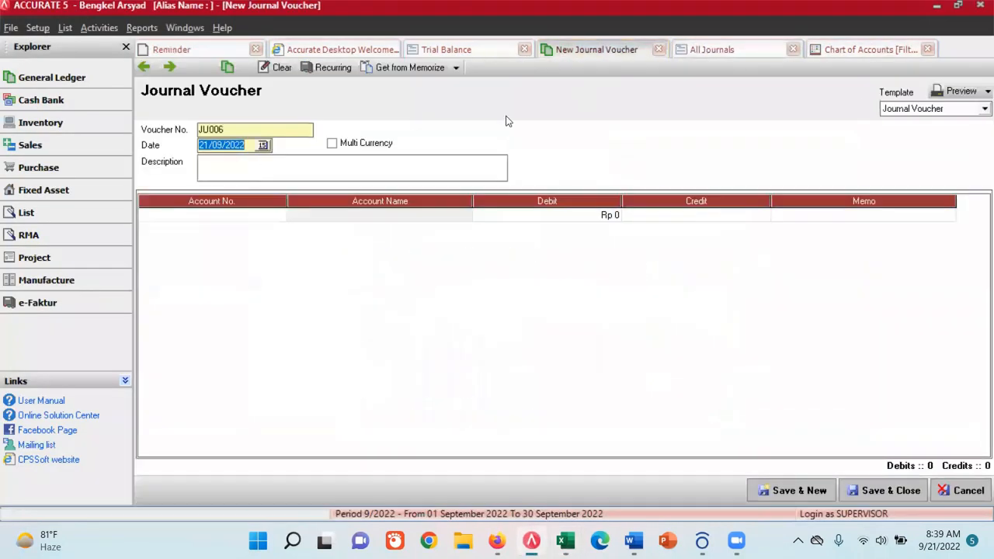
click(566, 540)
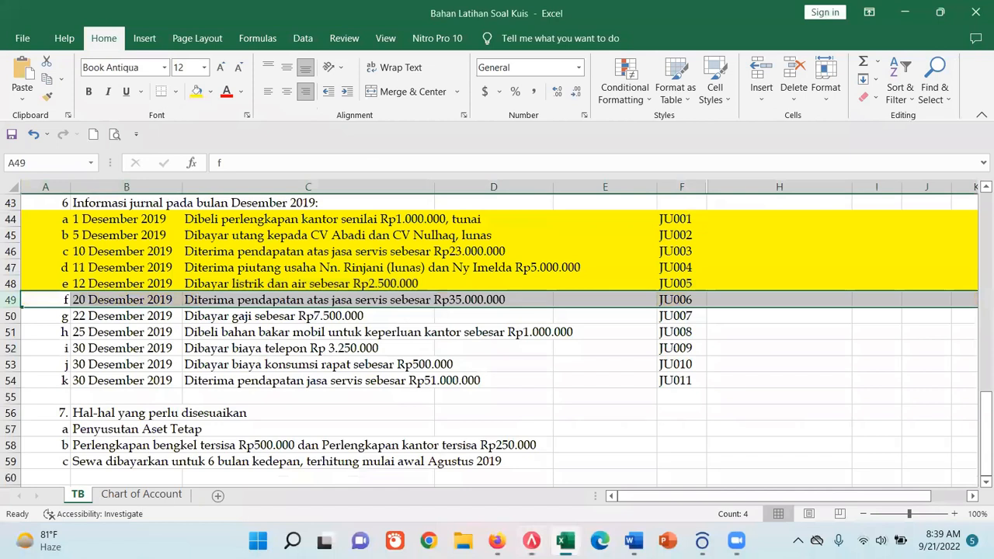
click(565, 541)
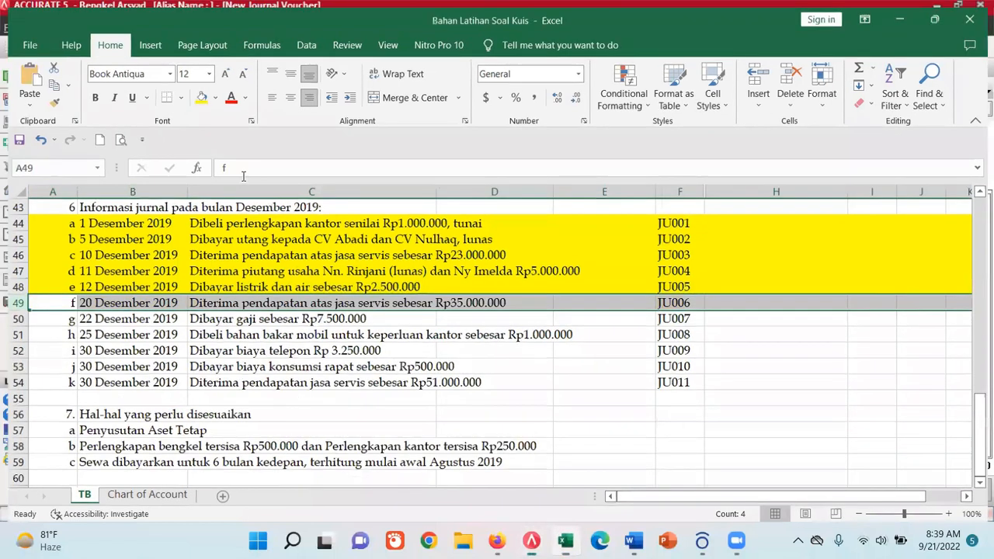
click(262, 146)
click(135, 162)
click(135, 162)
click(135, 162)
click(252, 162)
click(253, 162)
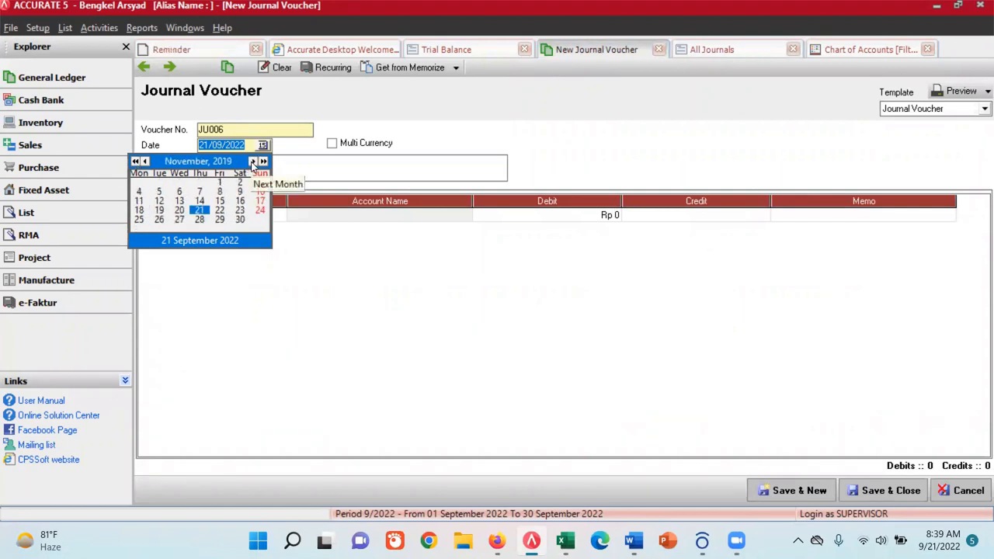
click(252, 162)
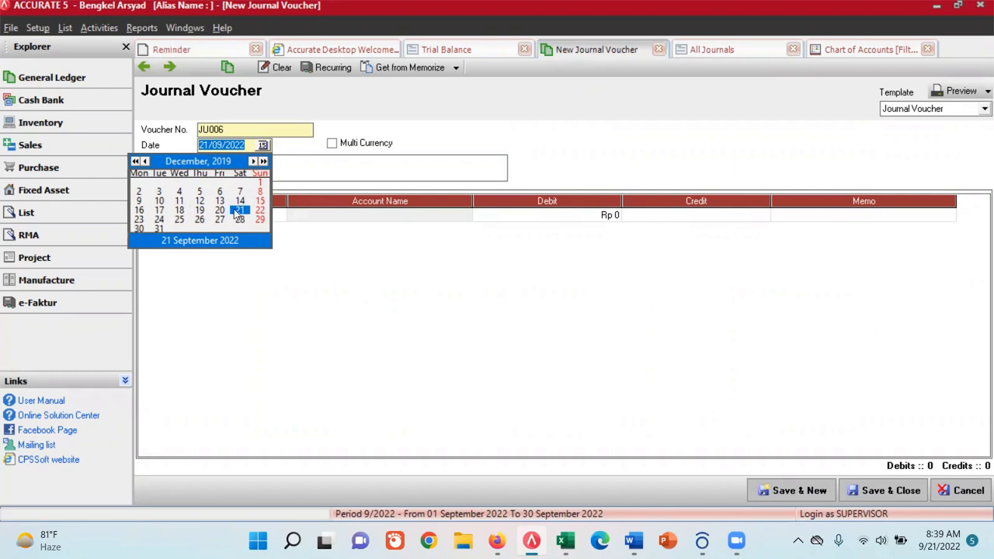
click(219, 210)
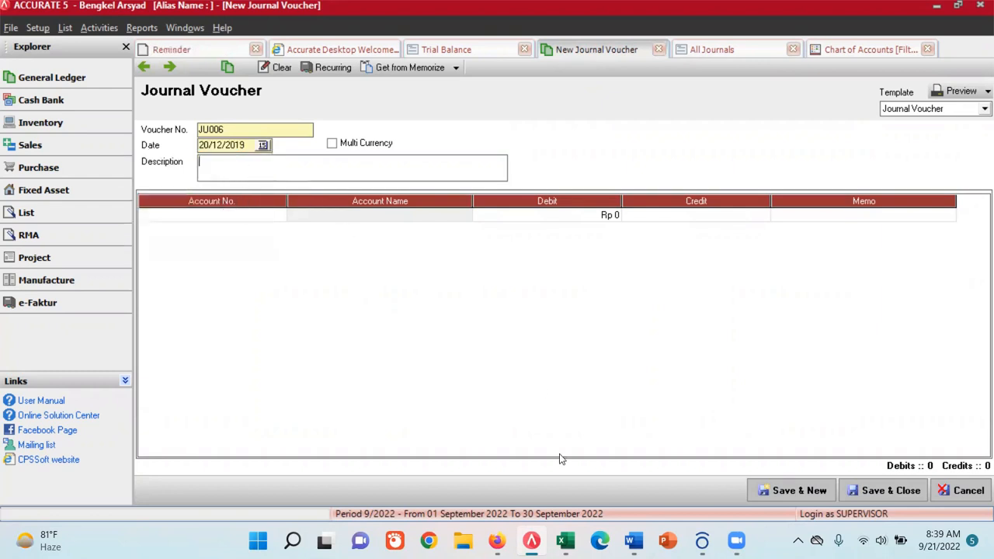
- Consult the transaction wording in cell C49 and enter "Penerimaan pendapatan atas jasa servis" as the description of voucher JU006
click(564, 541)
click(237, 300)
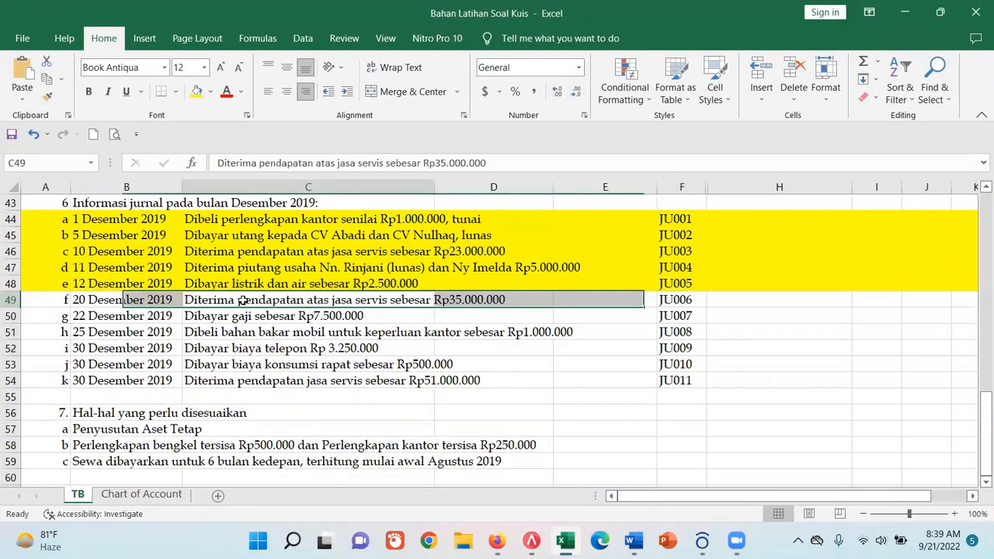
drag(259, 163, 383, 165)
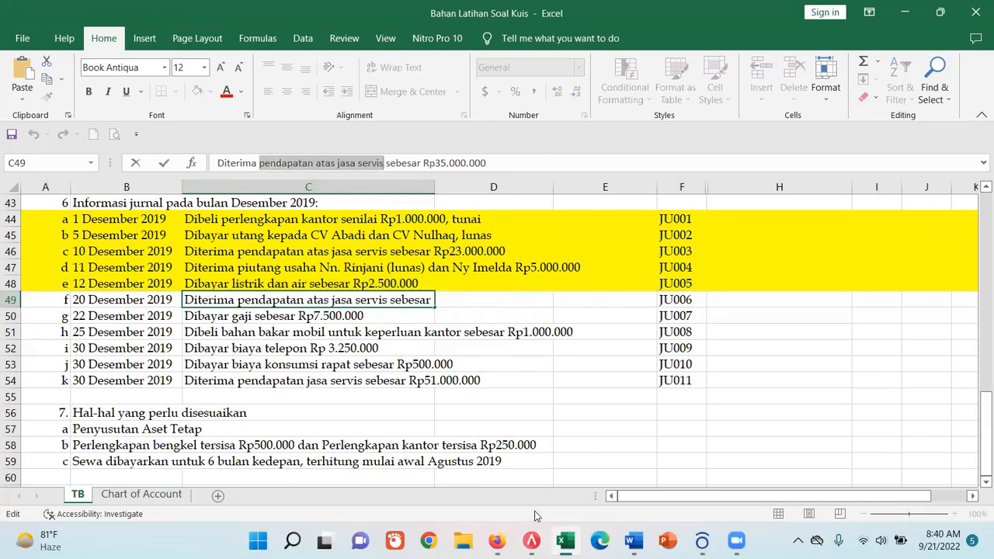
click(531, 540)
text(Penerimaan pendapatan atas jasa servis)
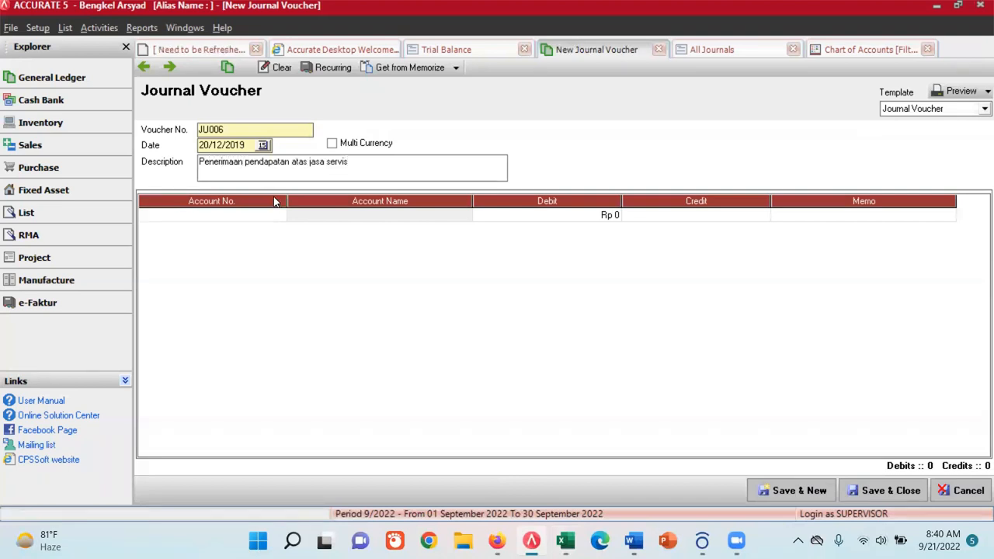
- Choose account 1-101 Kas for the first line of voucher JU006
key(Tab)
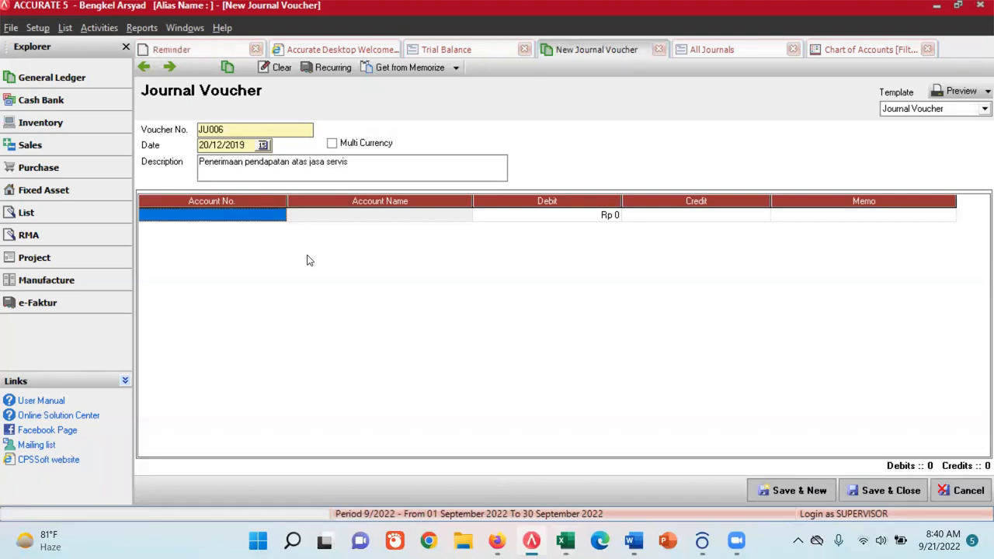
click(281, 218)
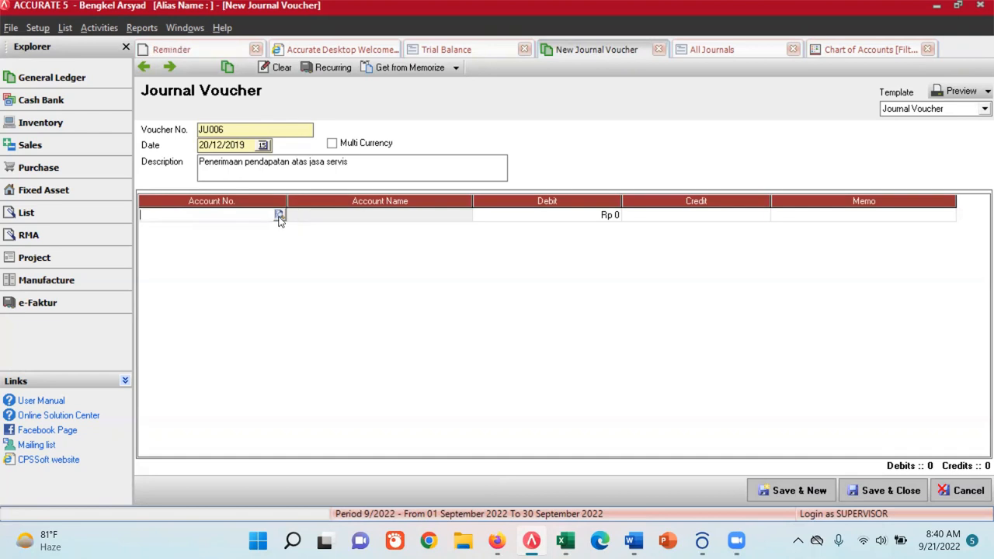
click(280, 216)
double_click(433, 195)
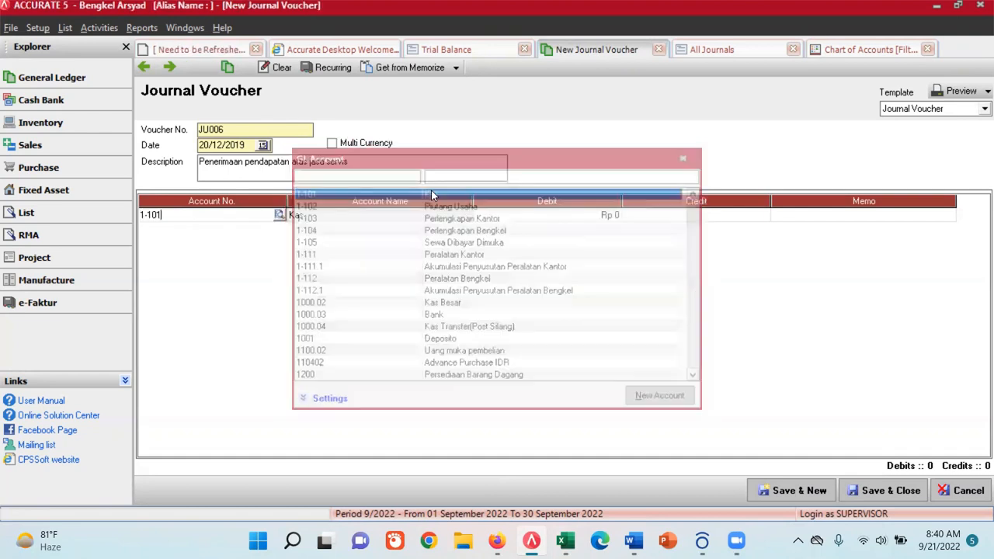
- Check the JU006 amount in the Excel transaction list and enter 35,000,000 as the Kas debit in ACCURATE 5
key(alt+Tab)
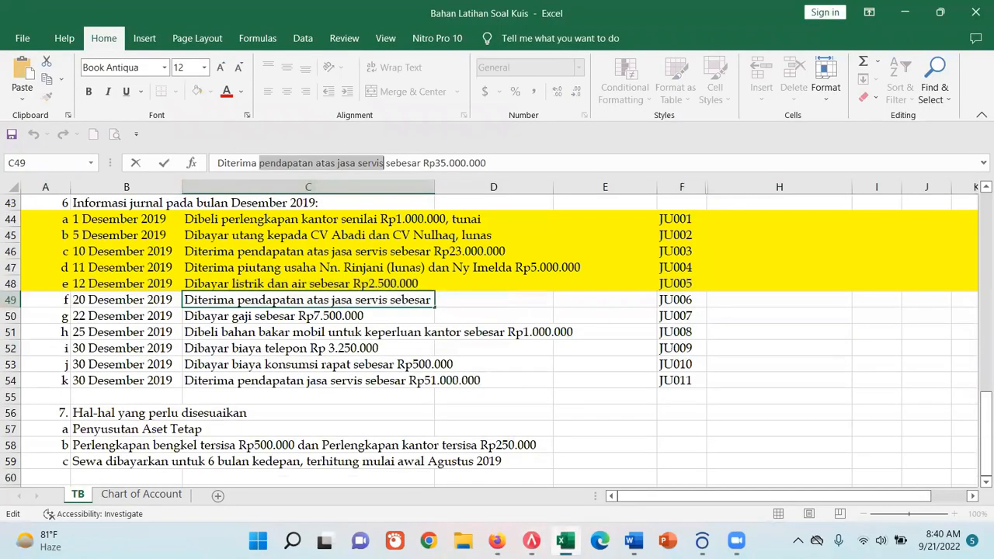
click(564, 538)
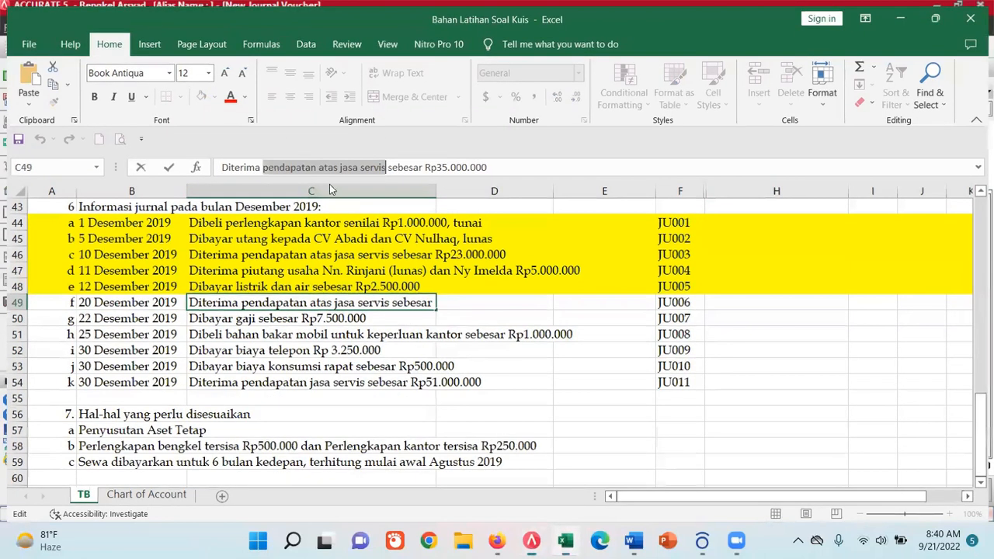
key(alt+Tab)
click(608, 218)
text(35,000,)
text(000000)
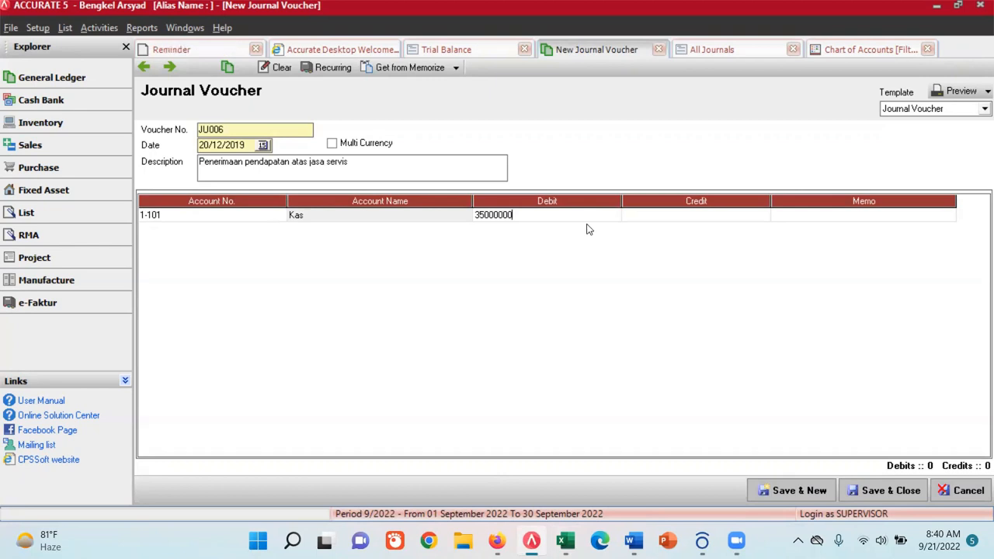
key(Tab)
key(Tab)
key(Tab)
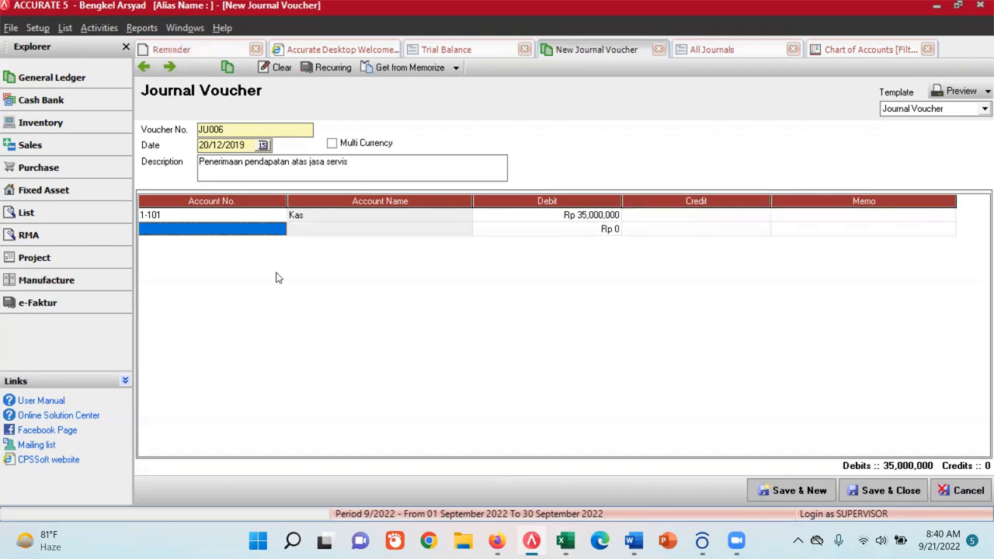
- Add account 4-401 Pendapatan Servis as the balancing credit line of JU006, then save and start a new voucher
click(278, 229)
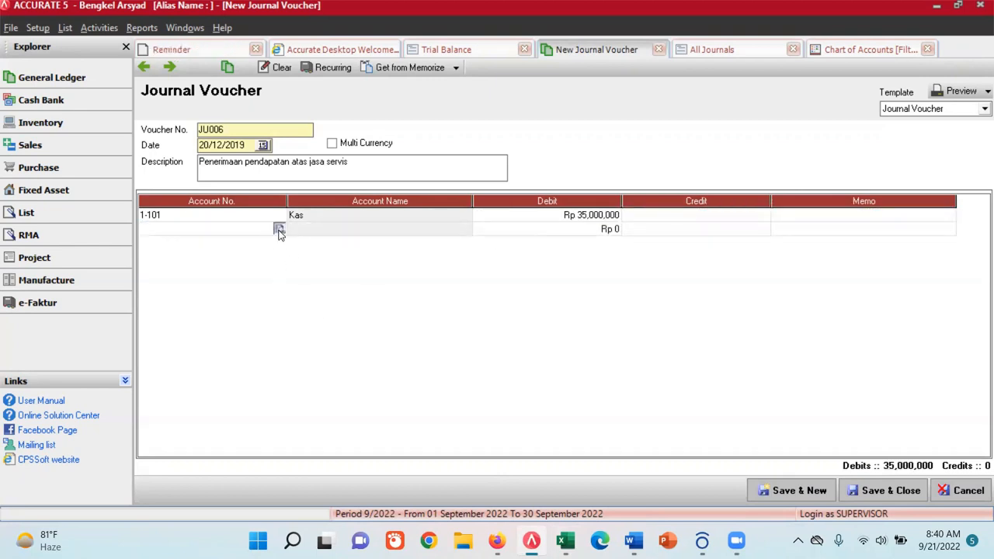
click(278, 230)
text(pendapatan)
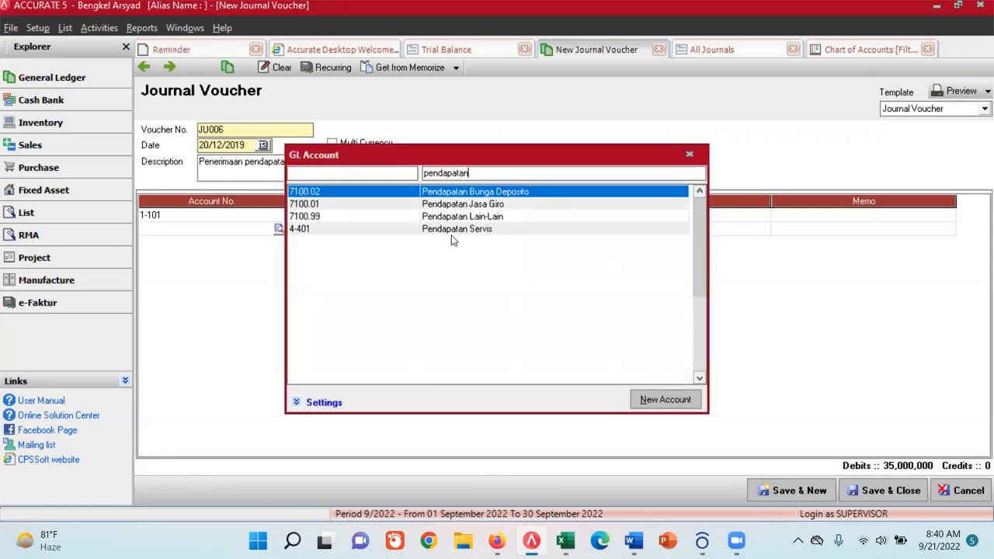
double_click(453, 230)
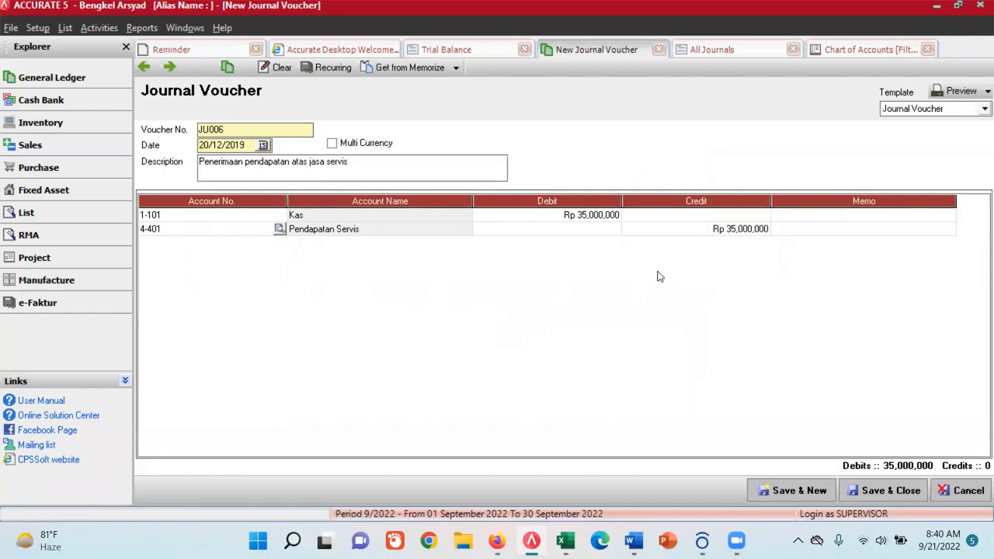
click(800, 490)
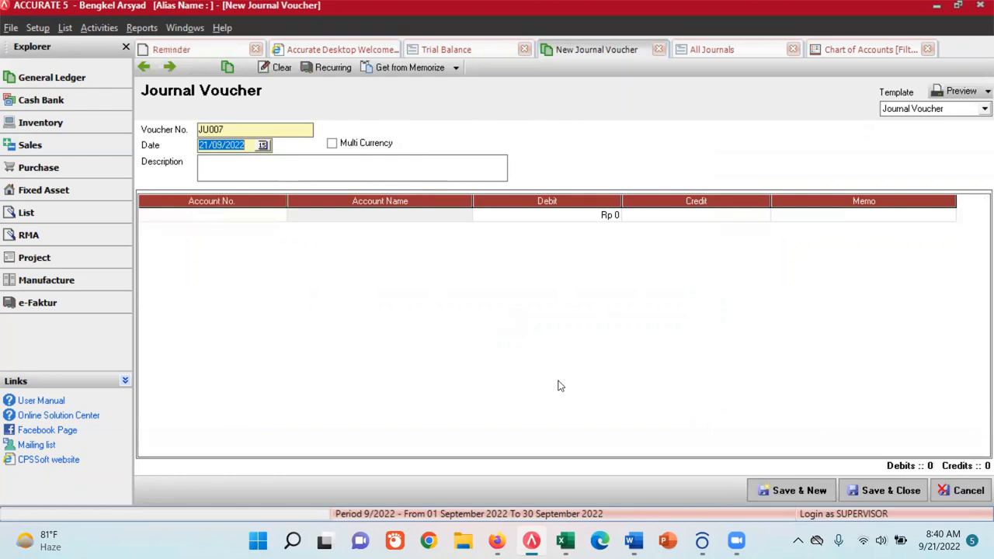
- Switch to Excel and mark the completed JU006 transaction in row 49 of the TB sheet with a yellow fill
click(565, 541)
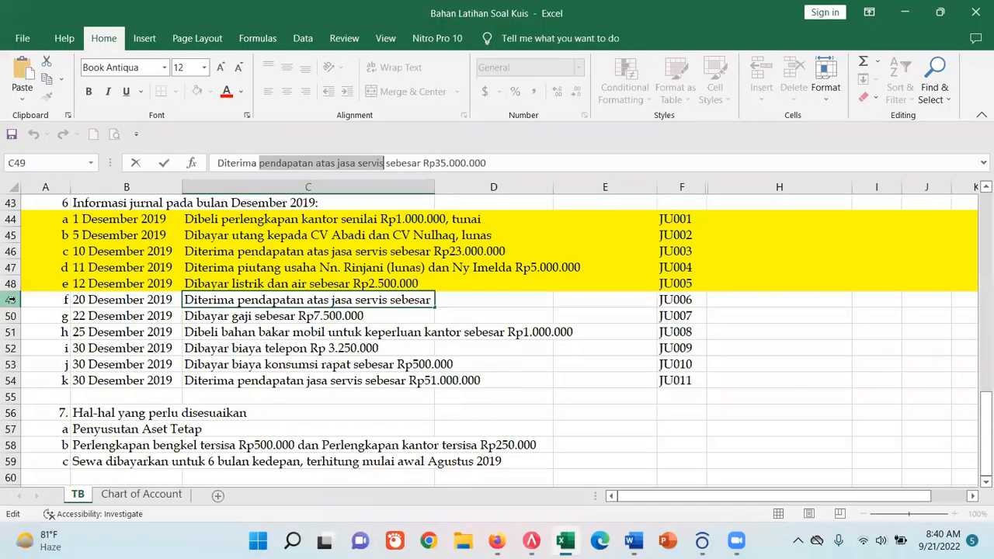
click(17, 303)
click(196, 92)
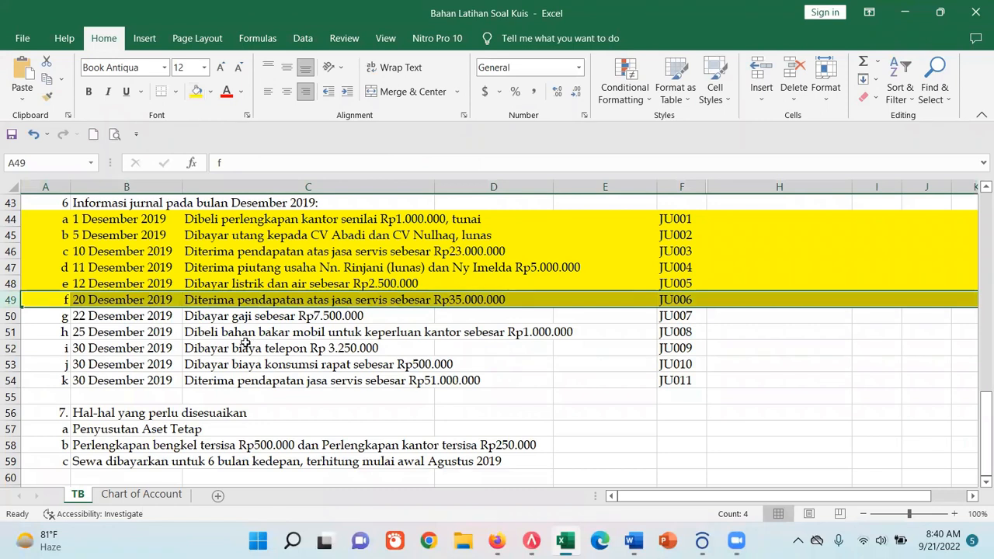
- Check the JU007 transaction in row 50 and set the new journal voucher's date in ACCURATE 5 to 22/12/2019
click(128, 318)
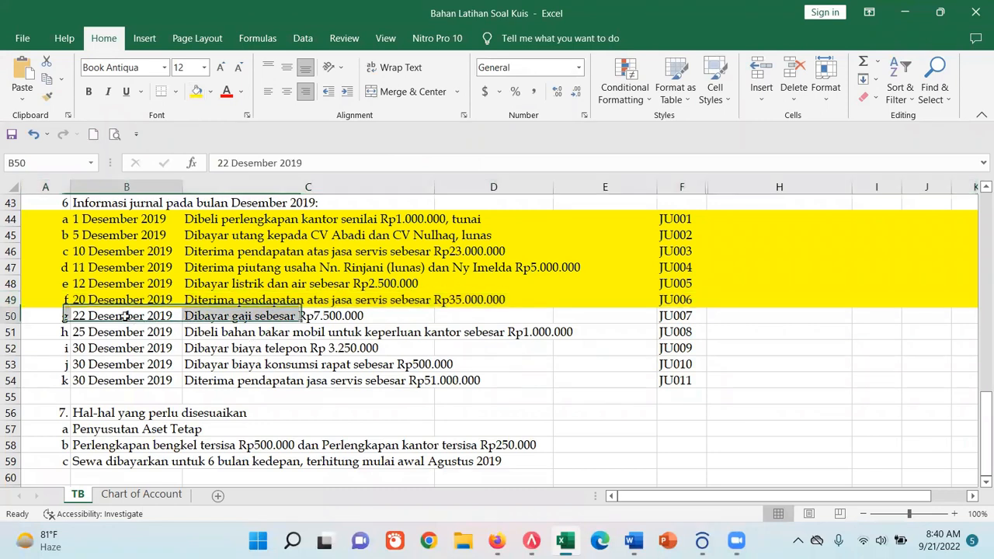
click(231, 317)
click(128, 316)
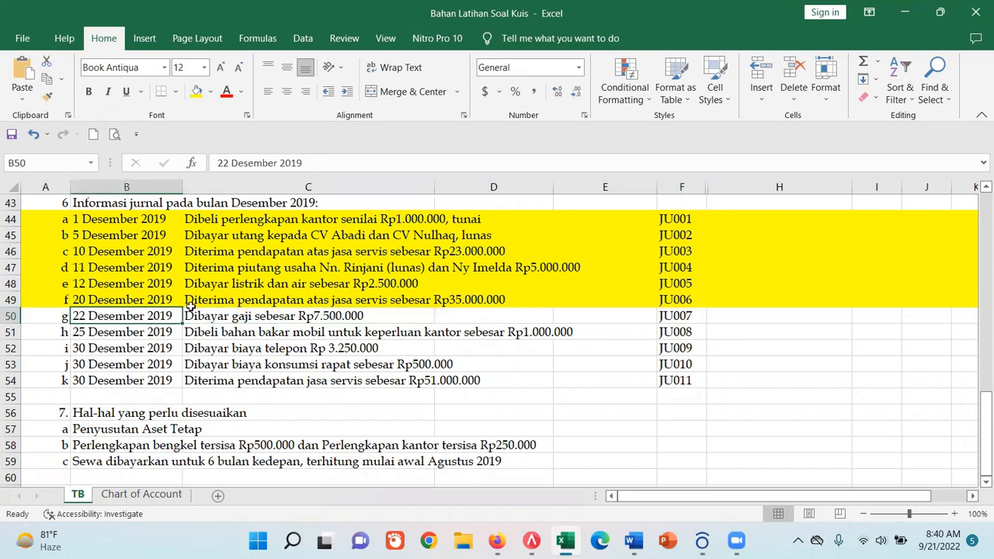
click(244, 315)
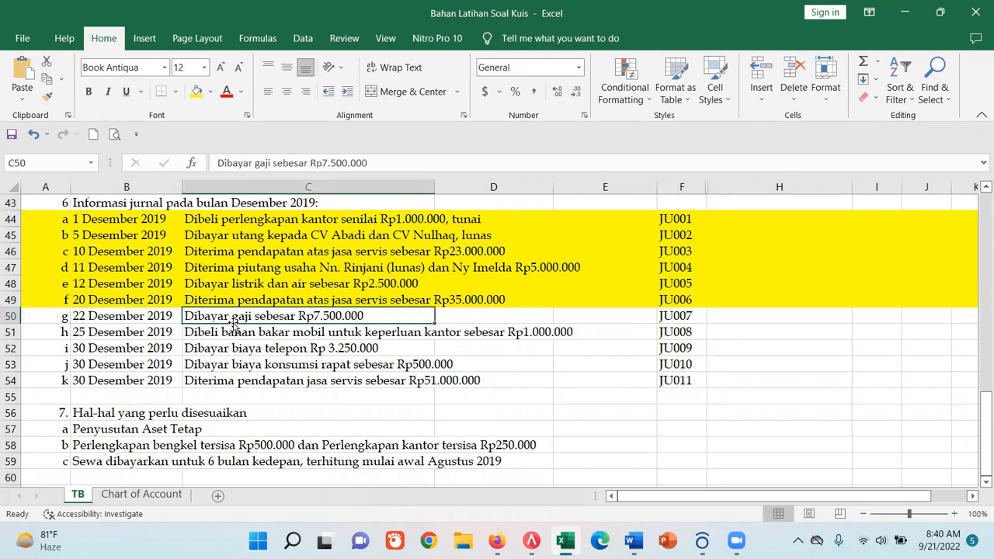
click(107, 314)
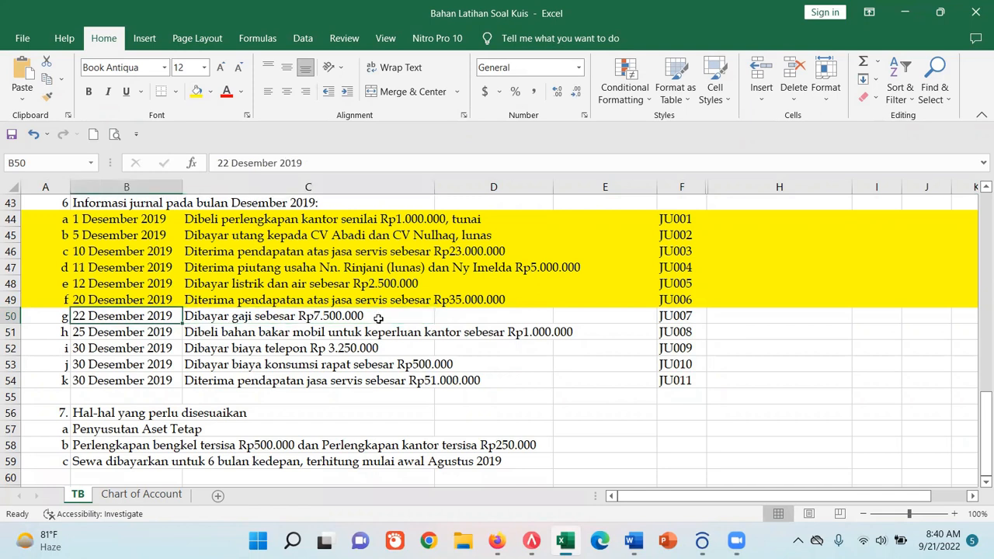
click(531, 541)
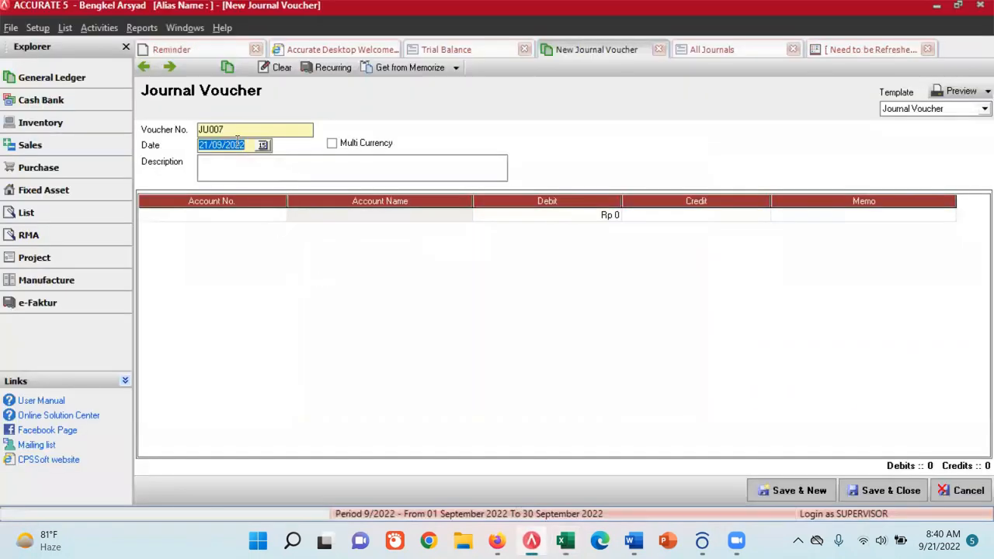
click(263, 147)
click(135, 161)
click(136, 161)
click(136, 161)
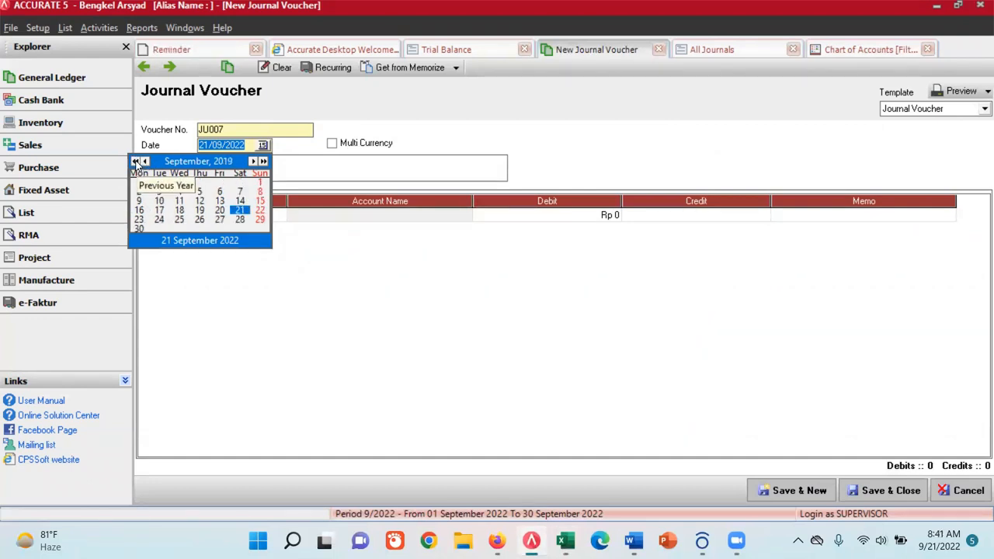
click(252, 161)
click(252, 160)
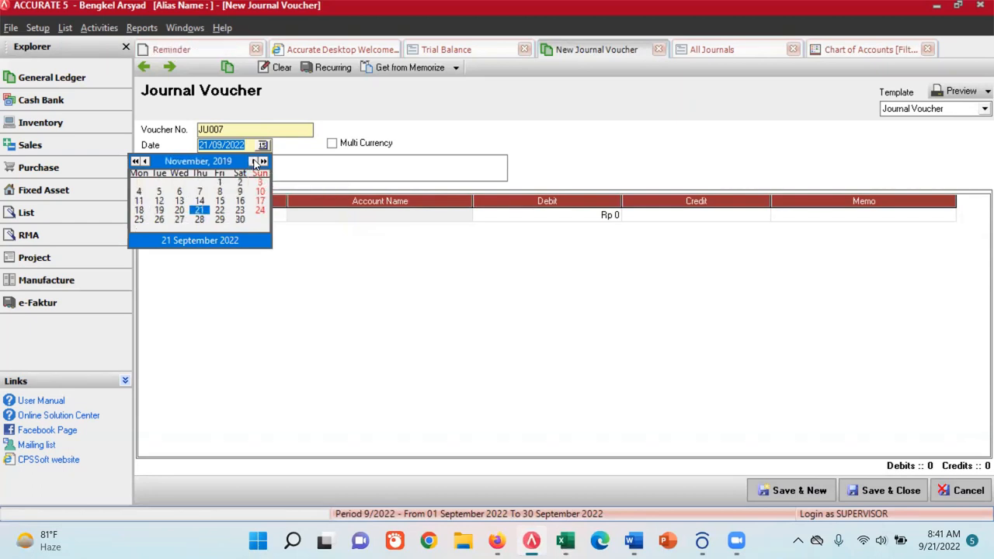
click(252, 161)
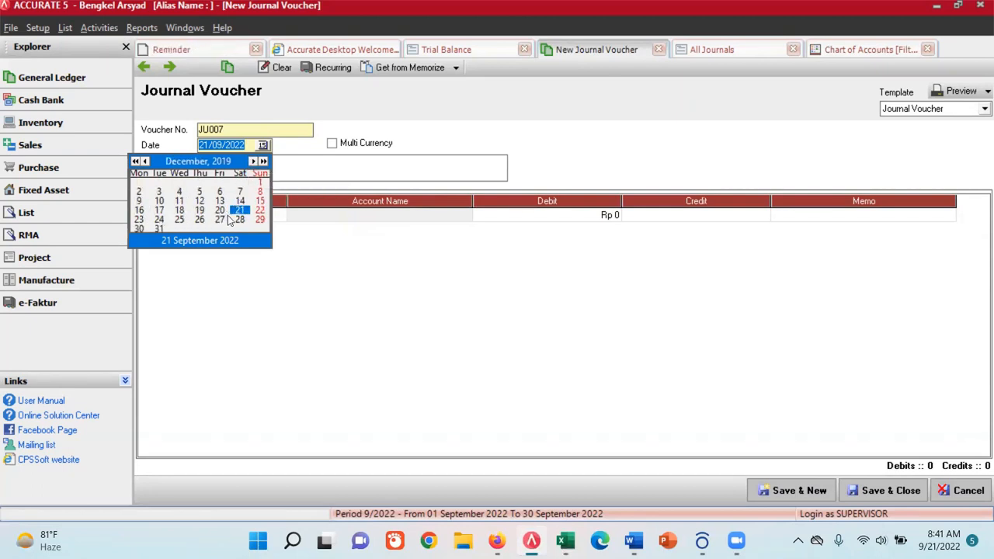
click(260, 210)
- Enter "Pembayaran Gaji" as the description of JU007 and choose account 6201.01 Biaya Gaji, Lembur & THR for its first line
click(229, 175)
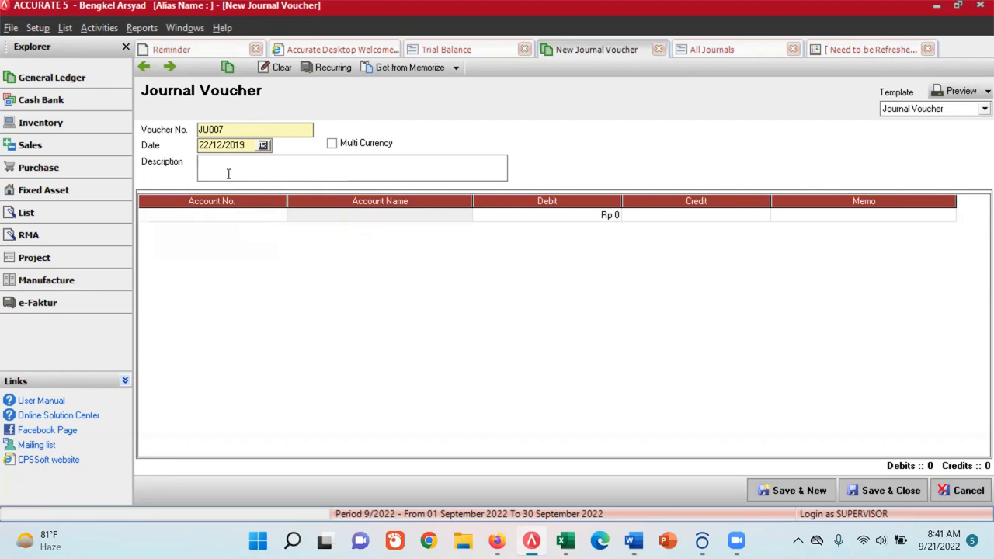
text(Pembayaran Gaji)
click(267, 217)
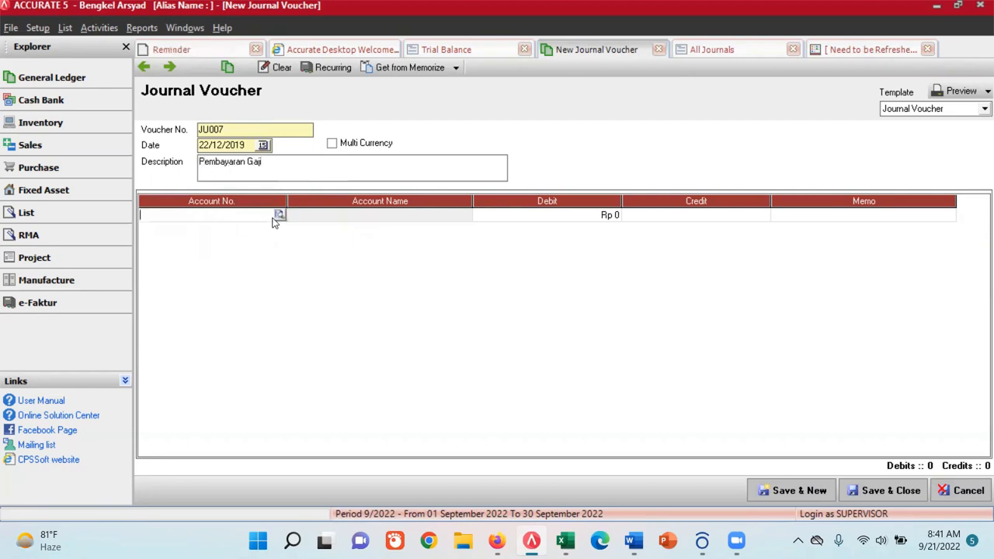
click(279, 215)
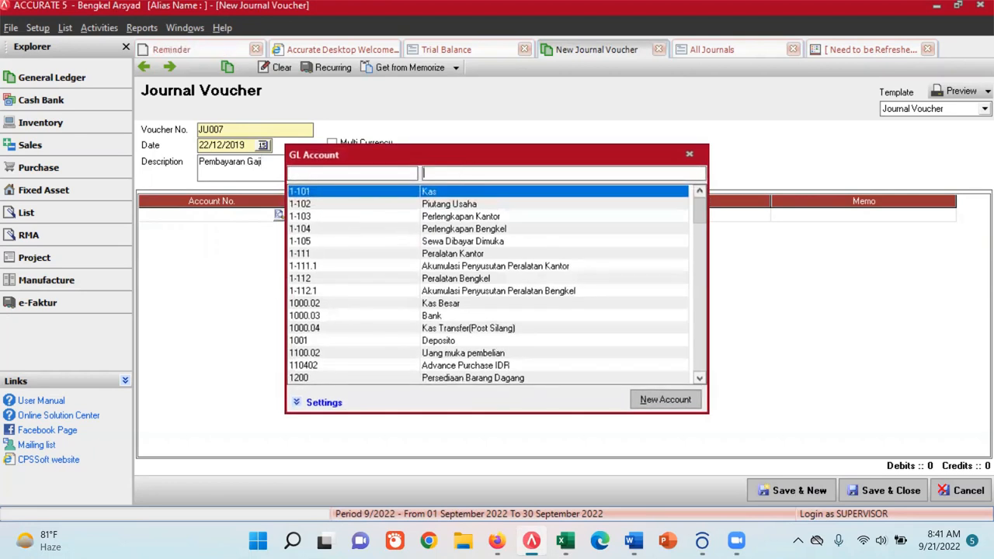
text(gaji)
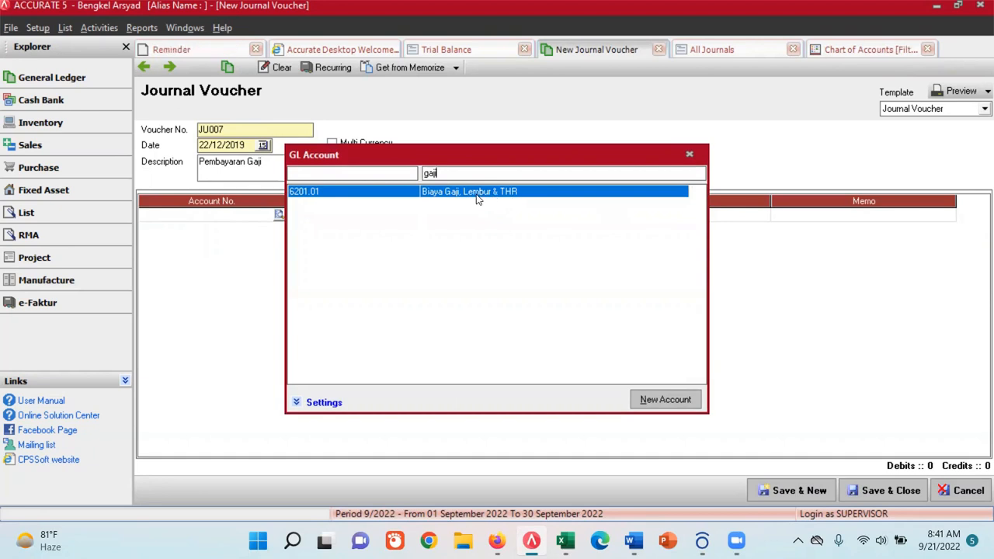
double_click(476, 194)
- Check the salary amount in the Excel transaction list and enter 7,500,000 as the debit for Biaya Gaji, Lembur & THR
click(579, 218)
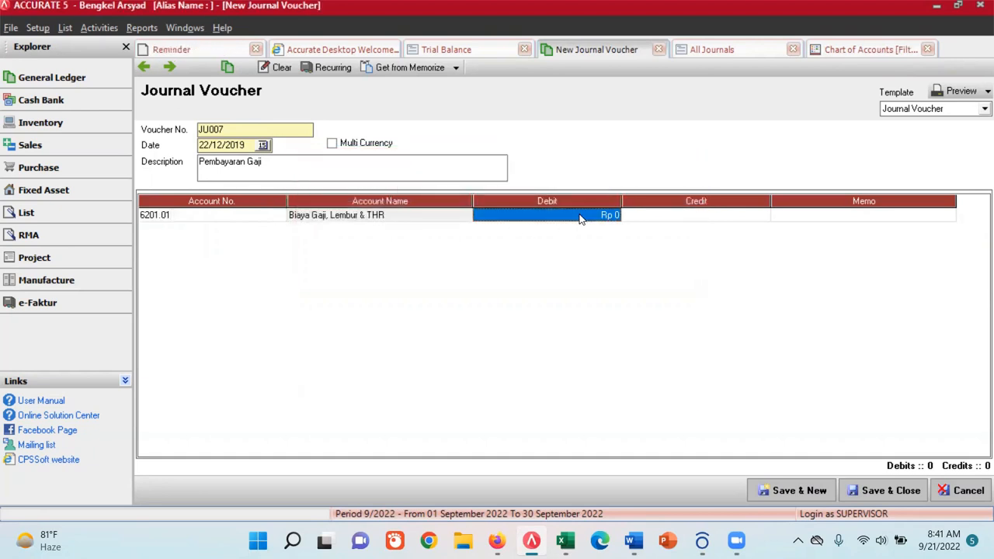
click(565, 541)
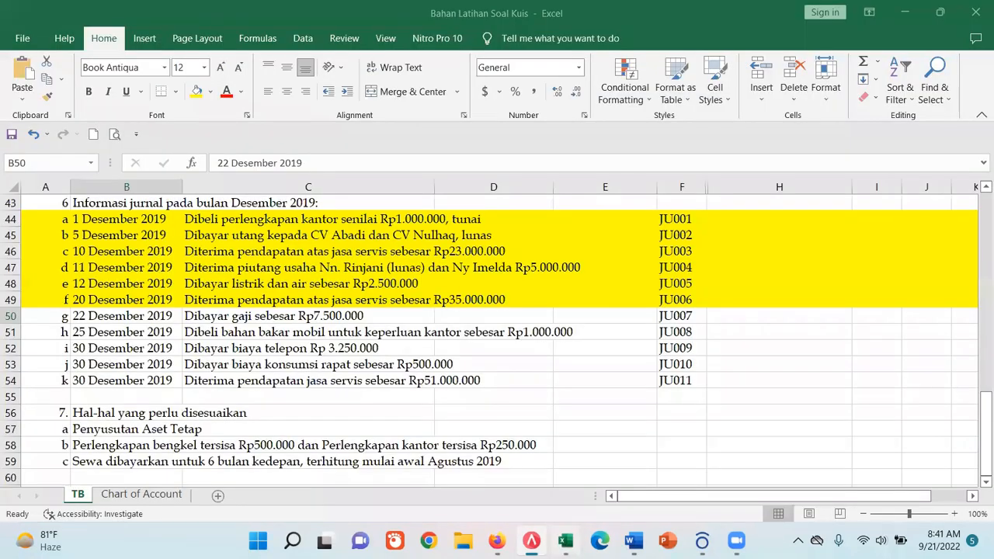
key(alt+Tab)
text(7)
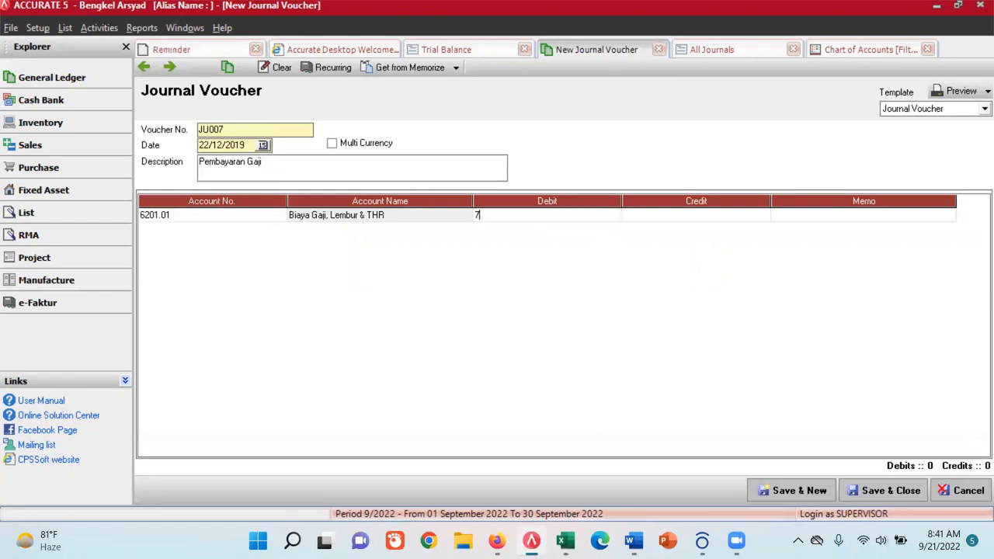
text(,500,000)
key(Tab)
key(Tab)
key(Tab)
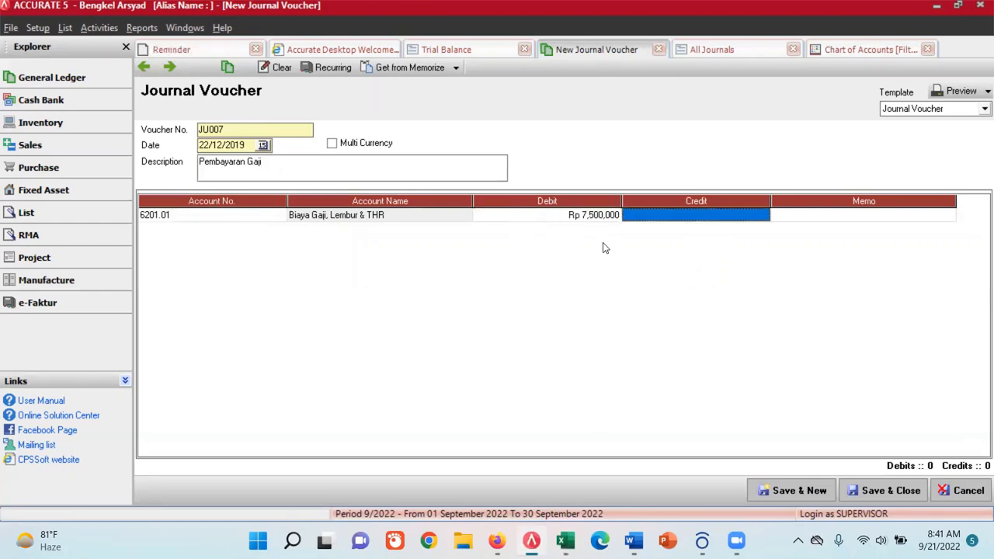
- Add account 1-101 Kas as the balancing credit line of JU007, then save and start a new voucher
click(282, 228)
click(279, 228)
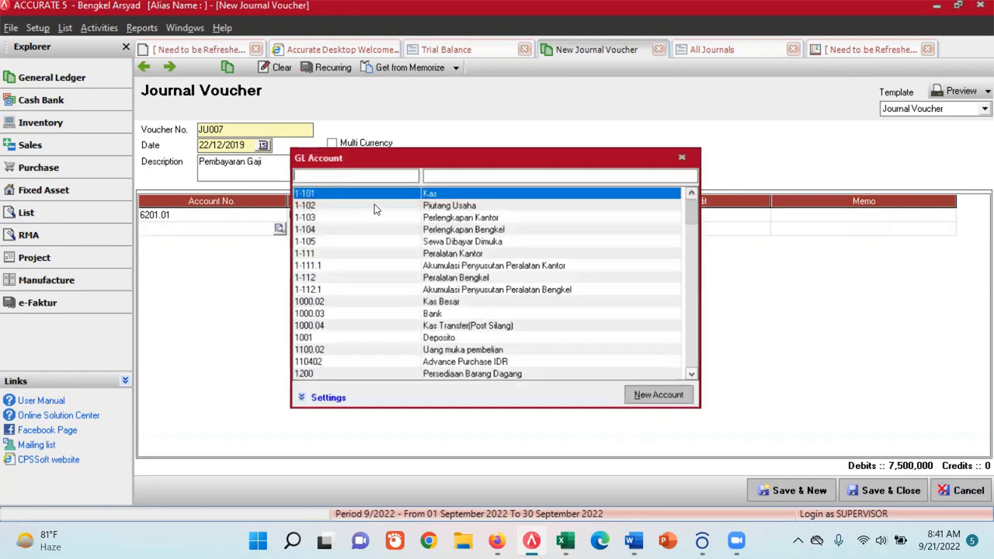
double_click(432, 192)
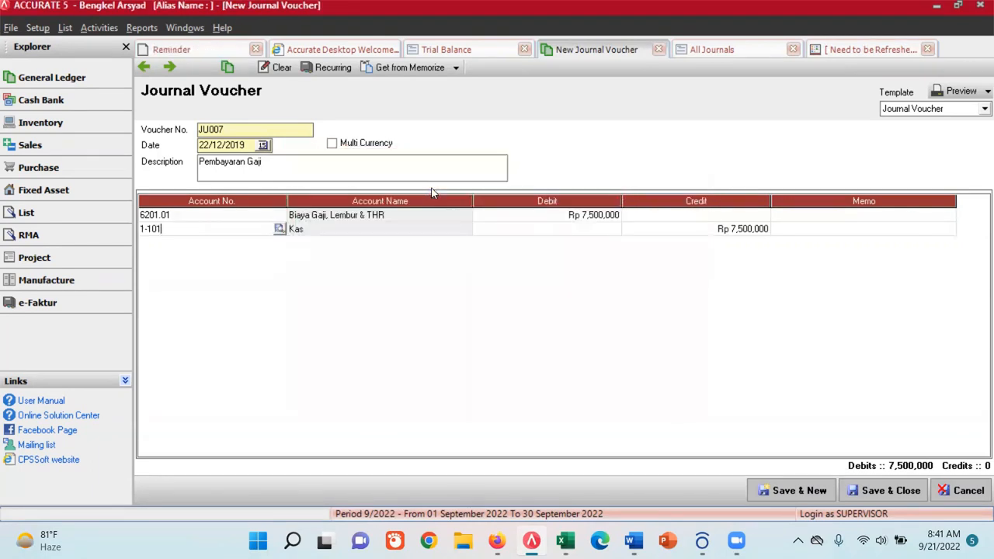
click(811, 491)
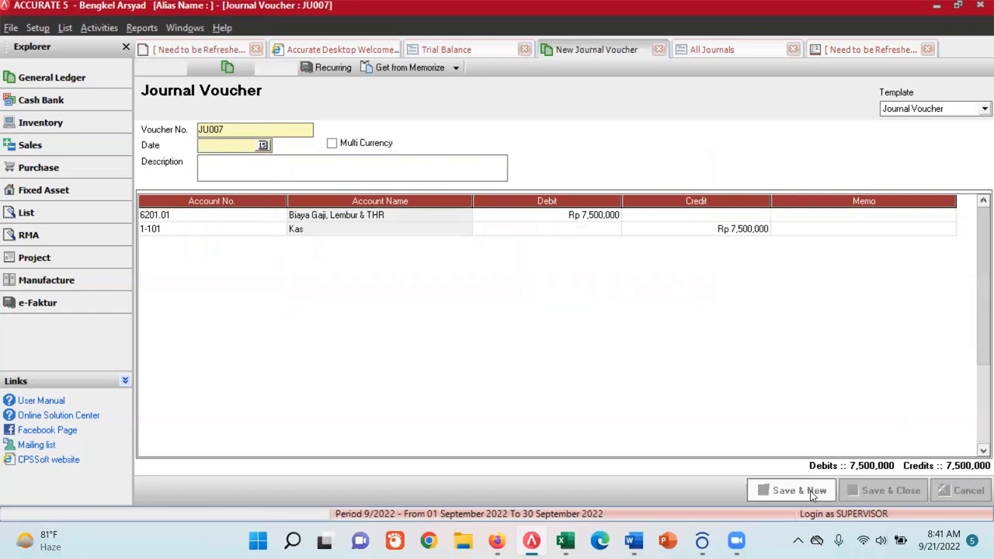
- Find account 6201.01 Biaya Gaji, Lembur & THR in the chart of accounts and open it for editing
click(753, 50)
click(861, 52)
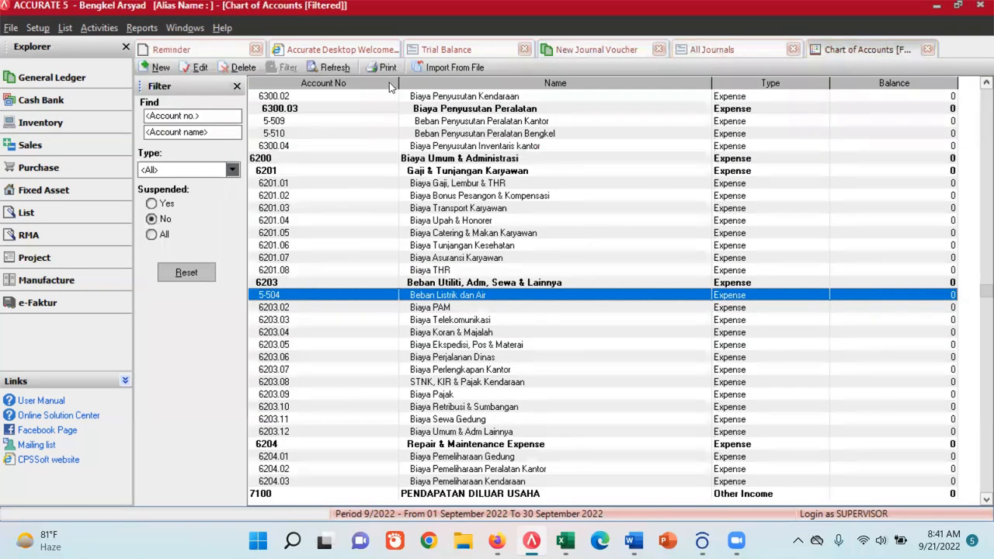
key(Down)
key(Down)
key(Down)
key(Down)
key(Down)
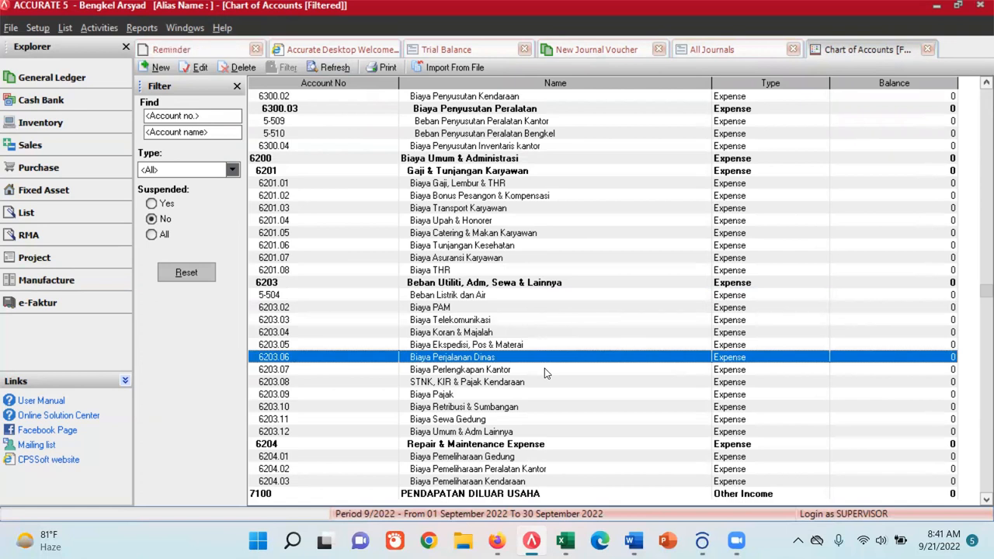
double_click(425, 184)
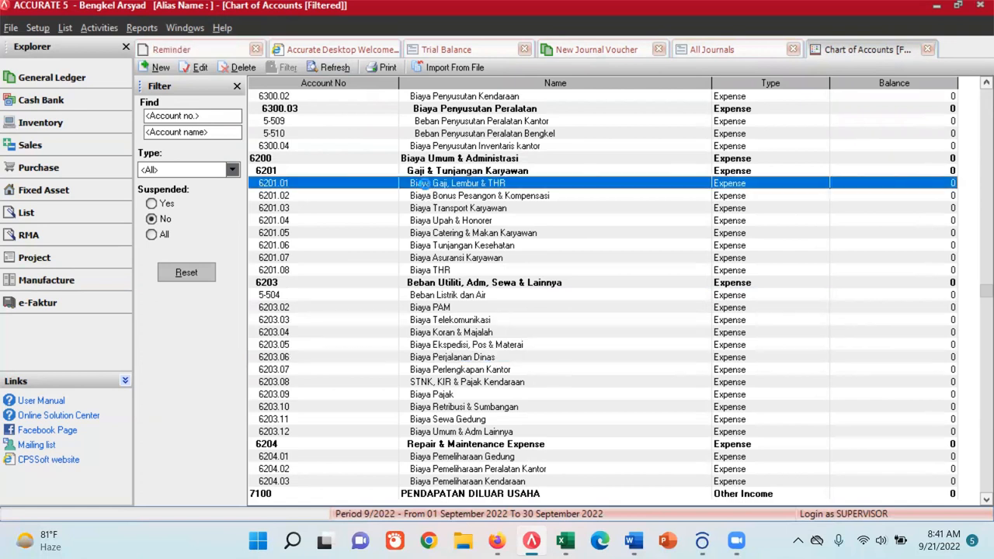
- Copy the name "Beban Gaji" from the Excel Chart of Account sheet and use it to rename the open account in ACCURATE 5
click(574, 538)
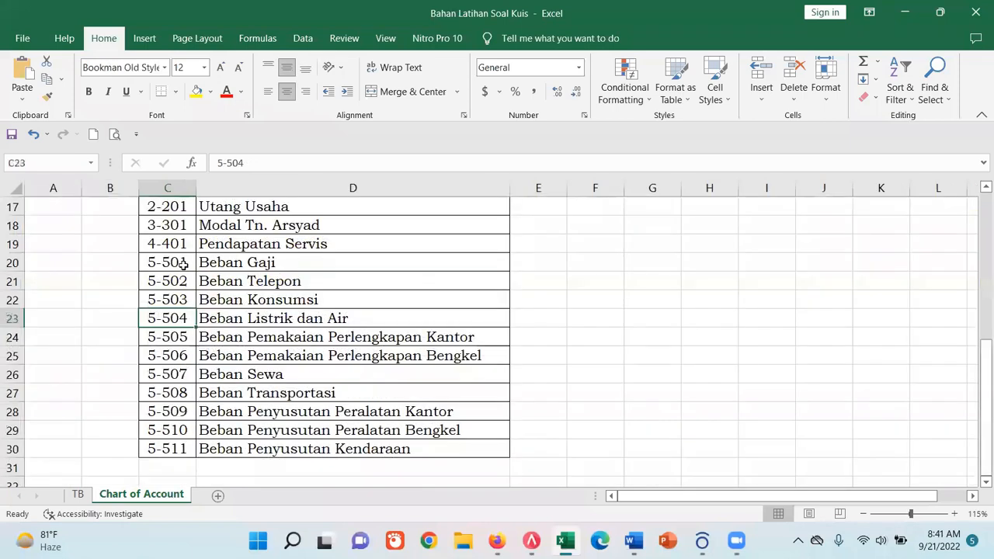
click(233, 263)
drag(267, 163, 216, 163)
key(ctrl+c)
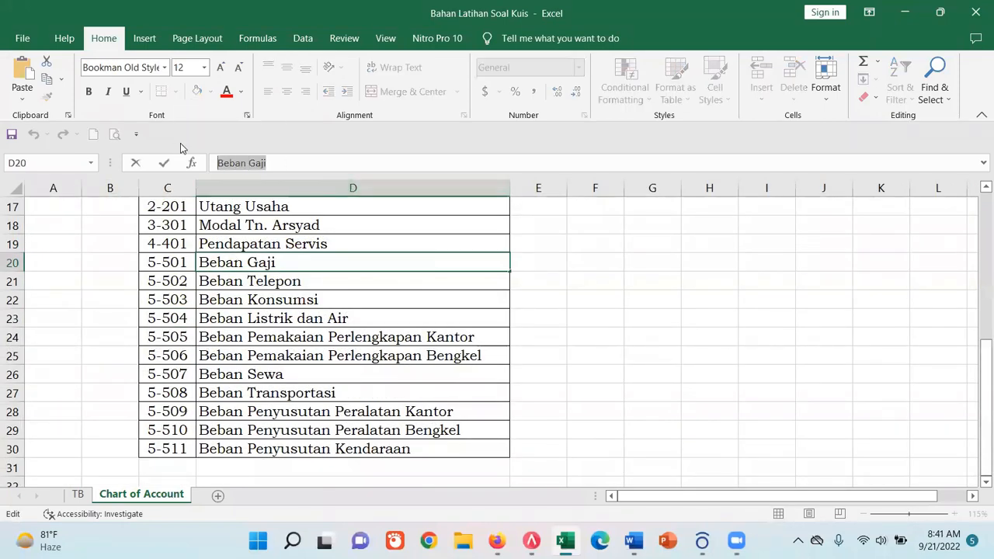
click(530, 538)
drag(352, 160, 210, 153)
key(ctrl+v)
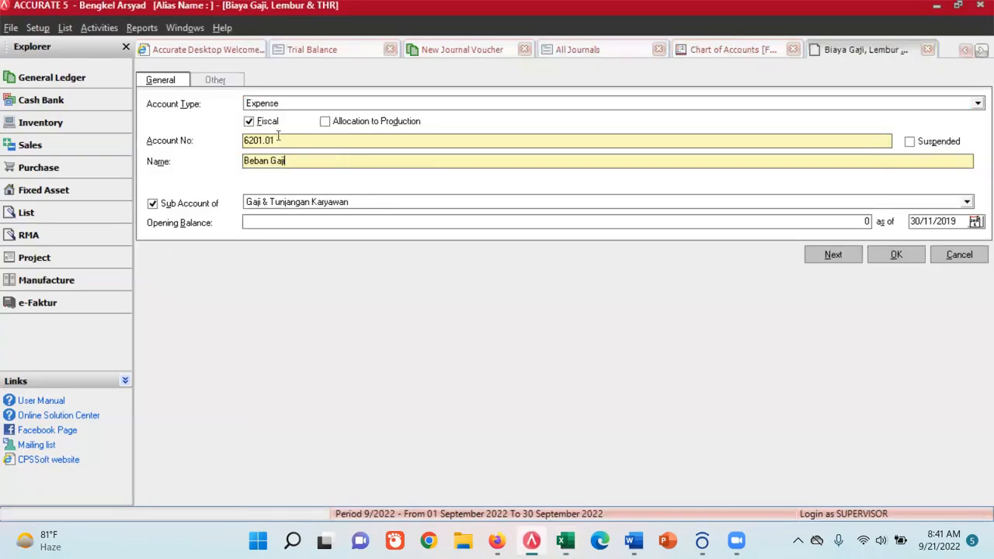
- Set the Beban Gaji account number to 5-501, save the account and refresh the chart of accounts
drag(277, 135, 220, 135)
text(5-5)
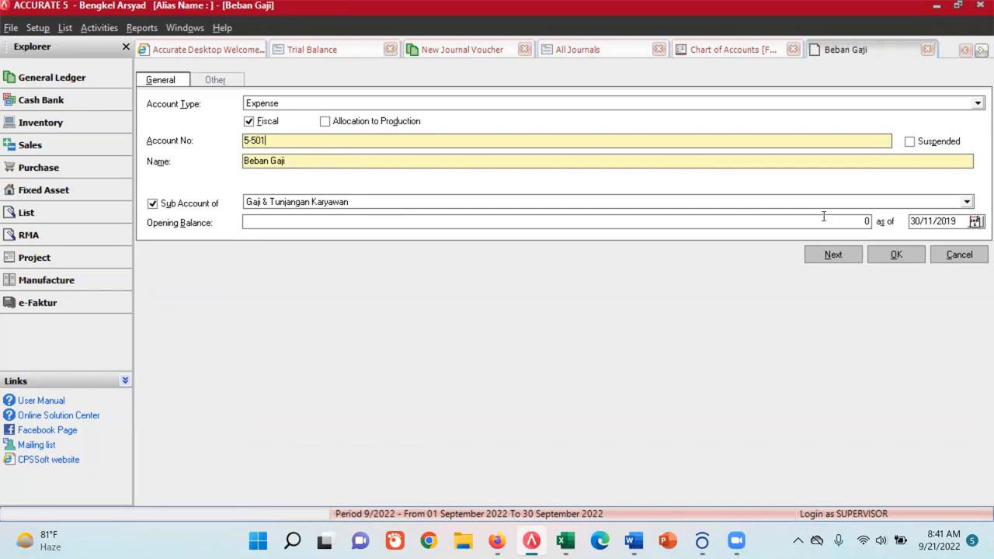
click(893, 255)
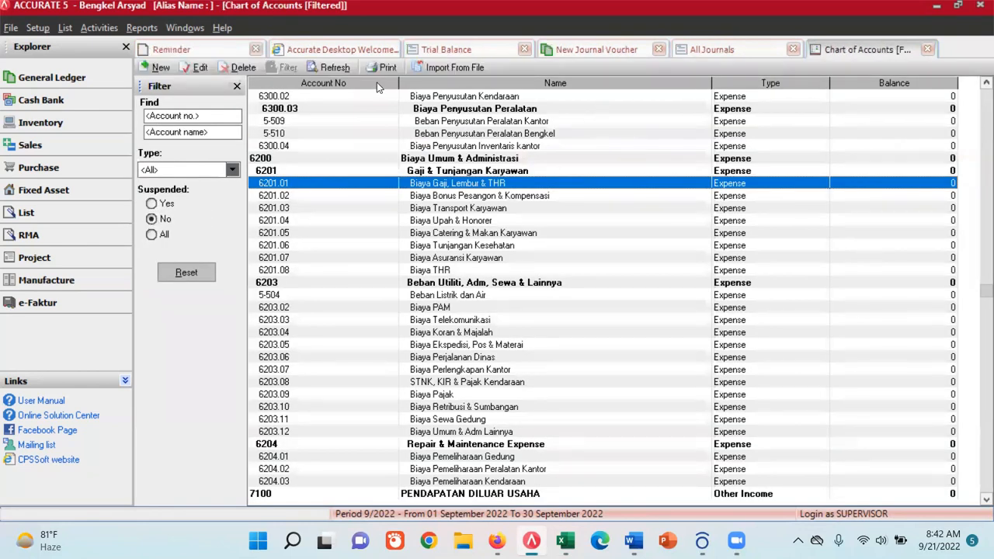
click(332, 67)
- Refresh the All Journals report and check the account used in the JU007 entry
click(712, 49)
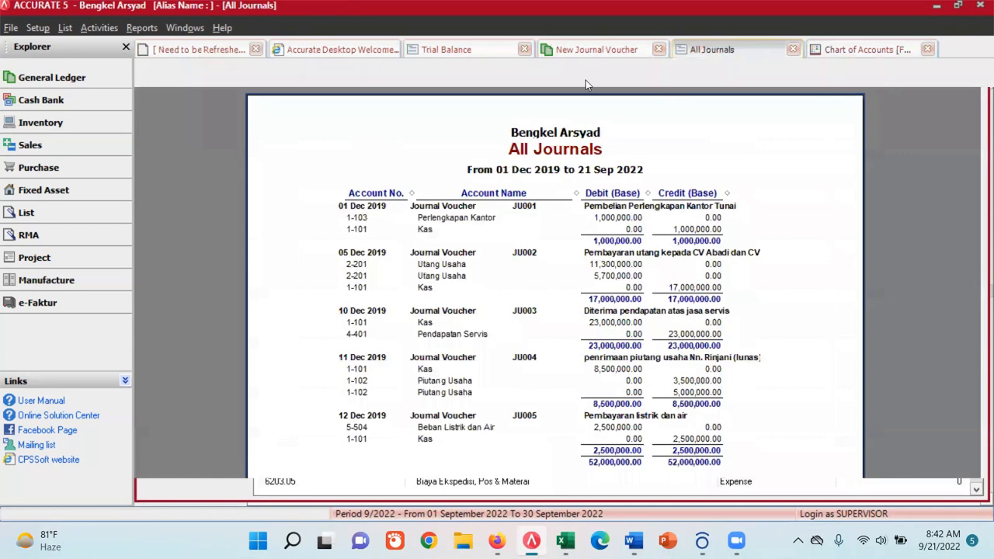
click(450, 76)
scroll(784, 310, down, 2)
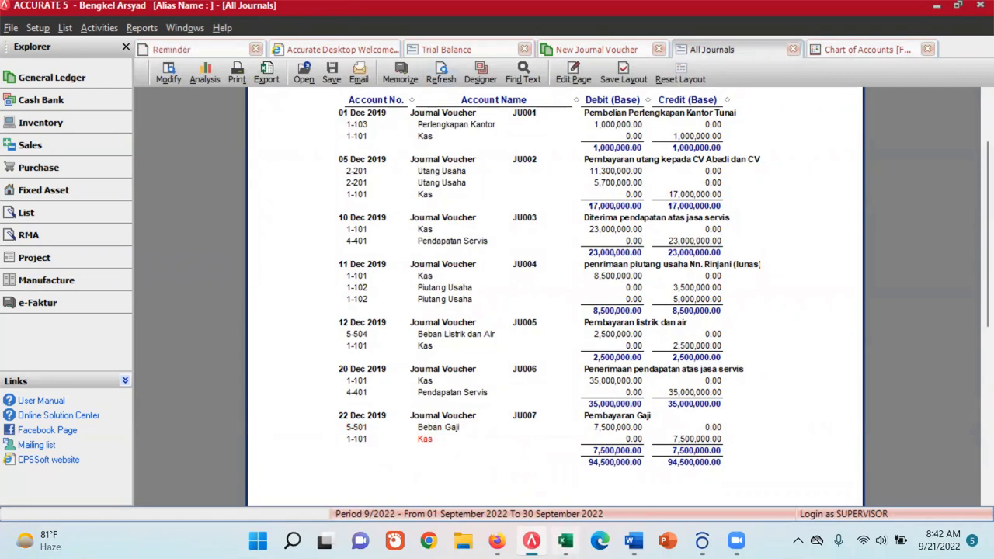
- Switch to the Excel TB sheet and highlight the JU007 transaction in row 50 with yellow fill
click(566, 541)
click(77, 494)
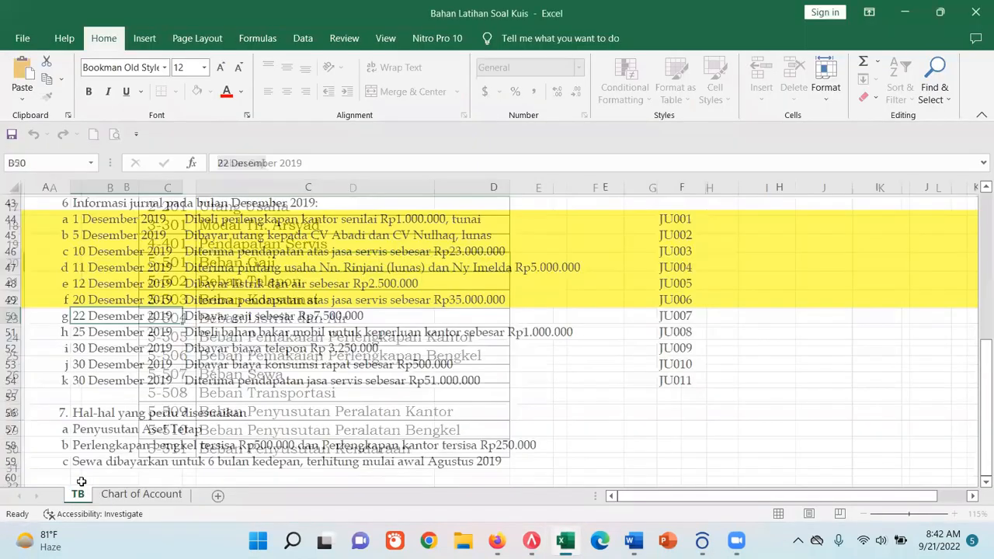
click(12, 316)
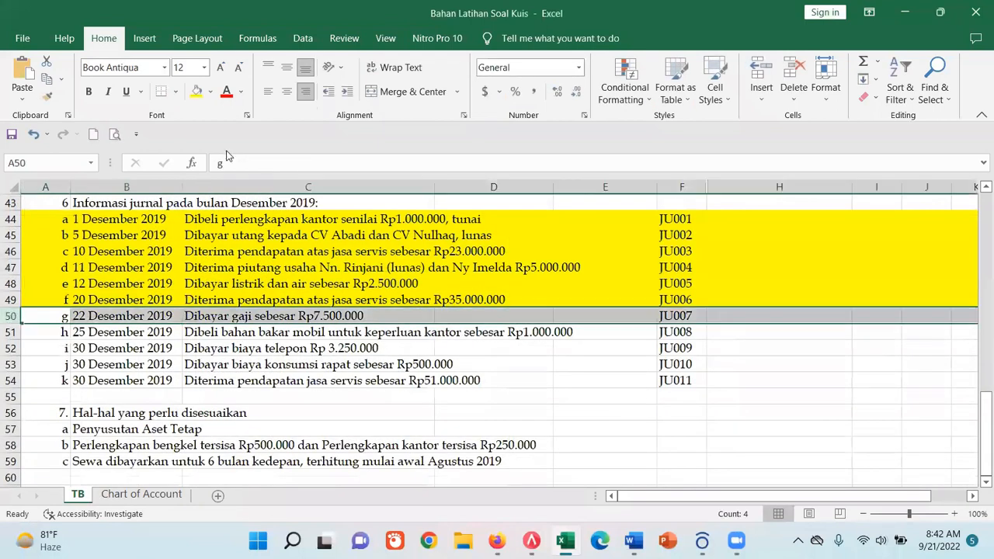
click(196, 92)
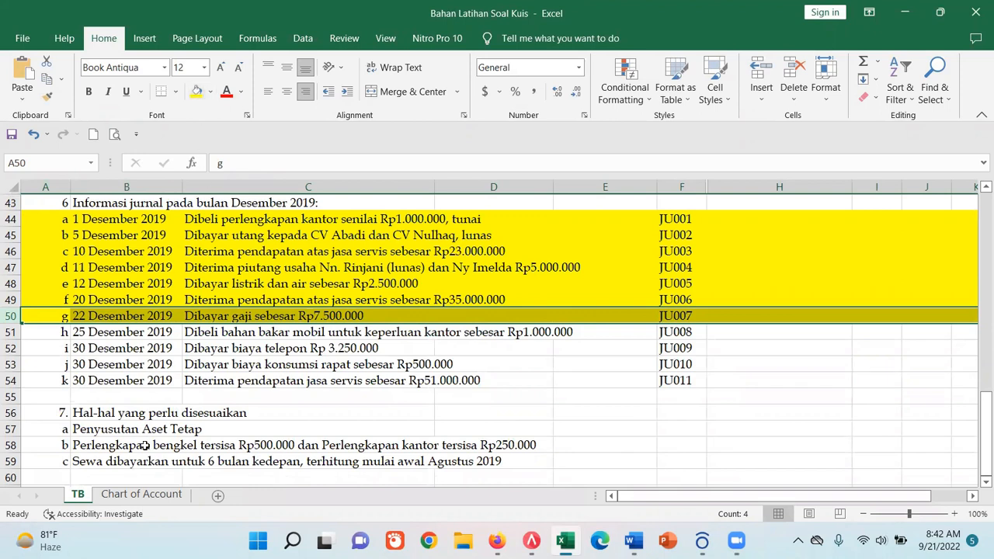
- Review the expense accounts in the Chart of Account sheet and locate Beban Transportasi for the fuel purchase
click(155, 497)
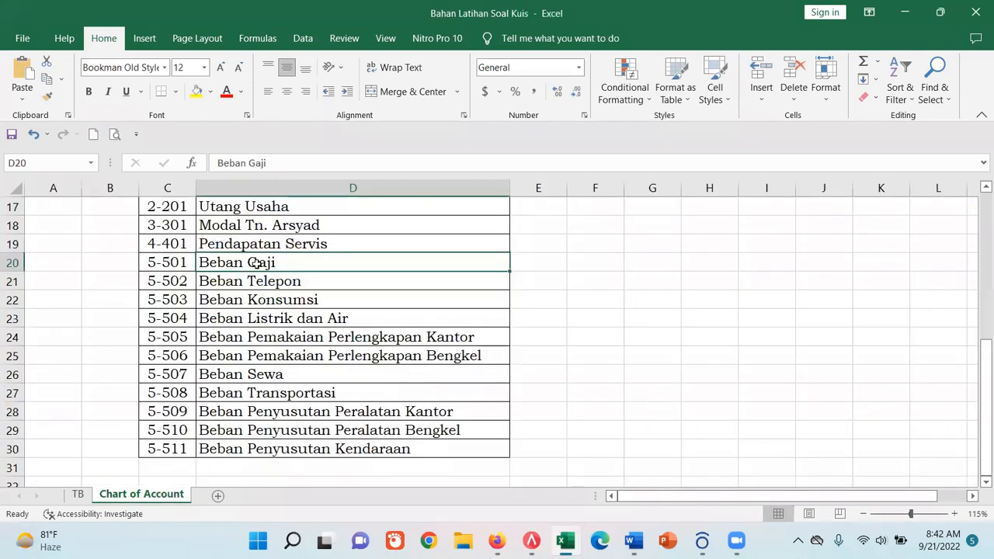
drag(257, 262, 293, 448)
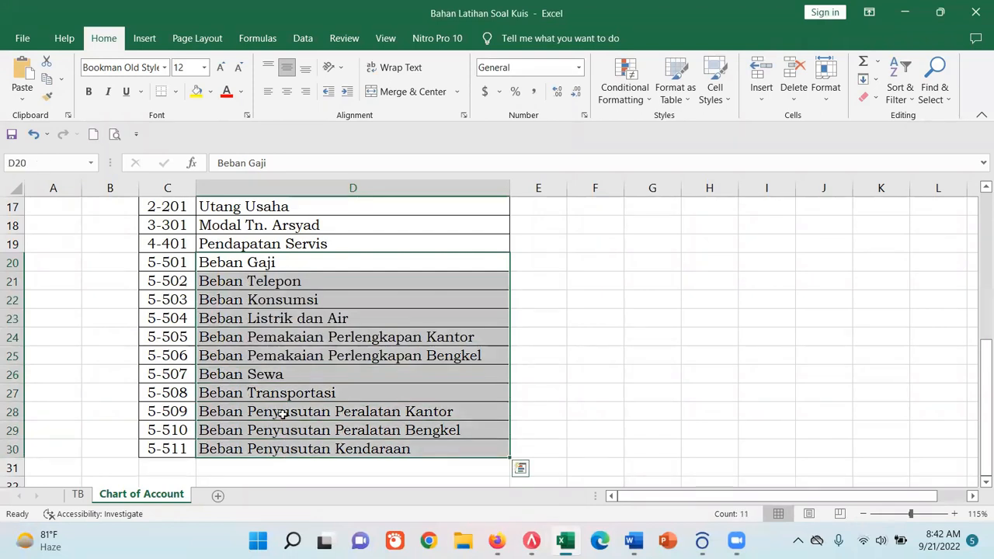
click(242, 393)
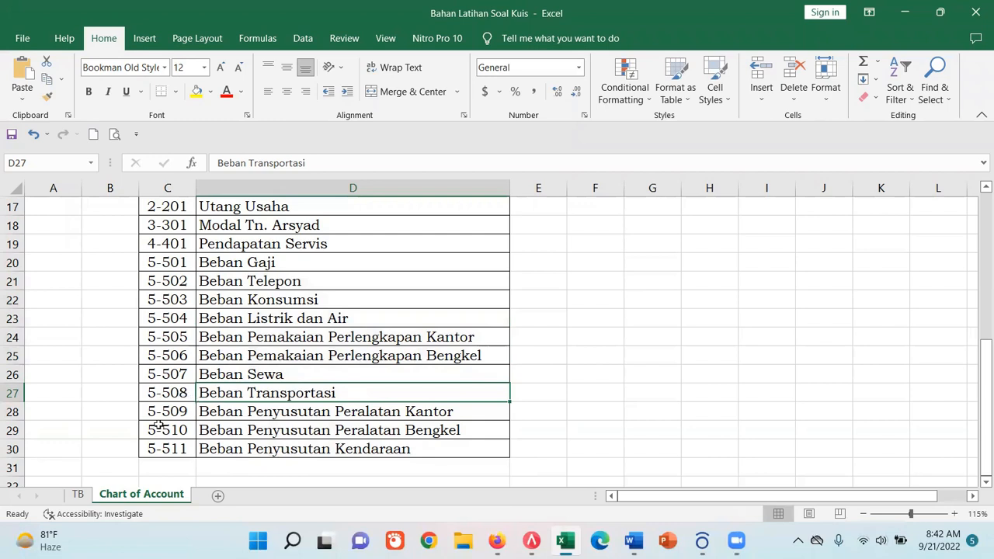
- Copy "bahan bakar mobil untuk keperluan kantor" from the JU008 transaction in row 51 of the TB sheet
click(78, 494)
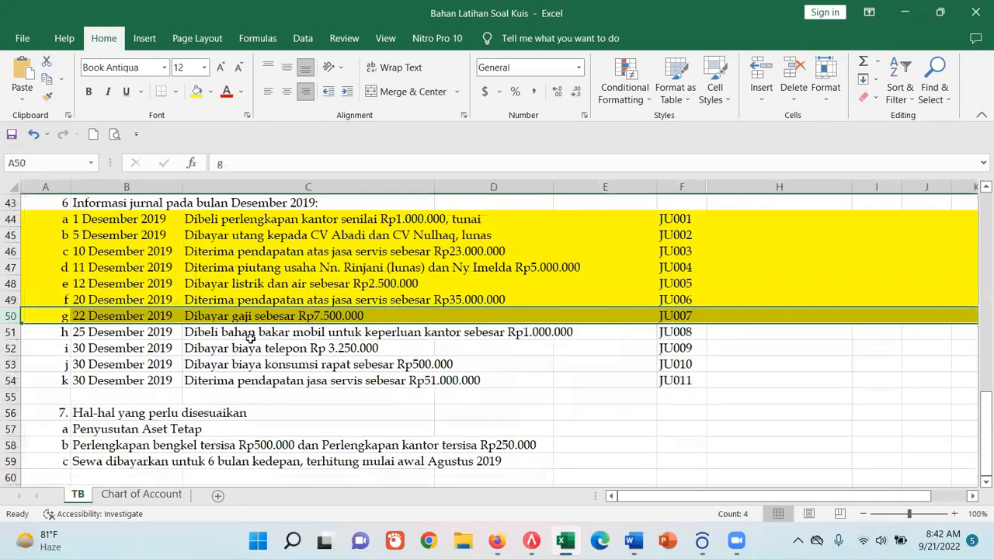
click(243, 332)
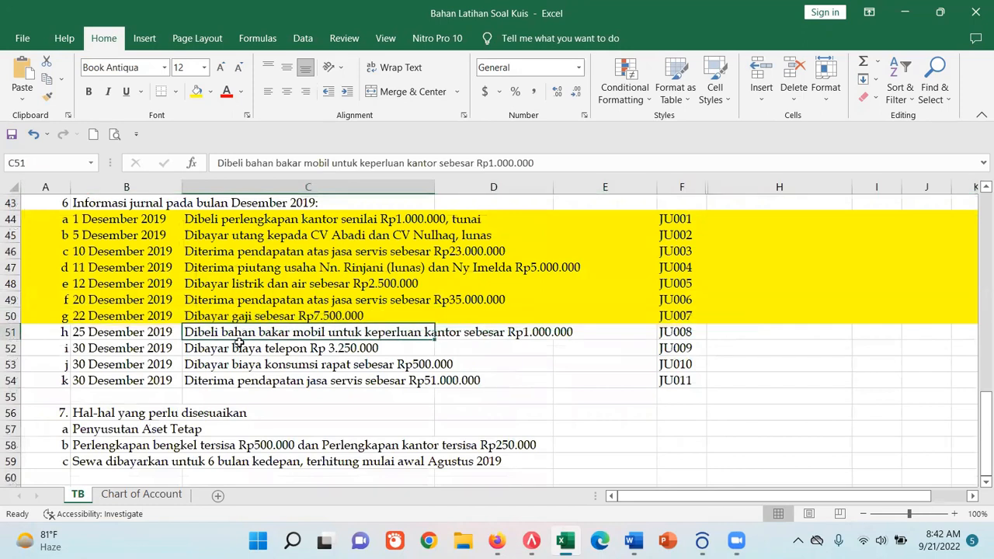
drag(246, 163, 436, 164)
key(ctrl+c)
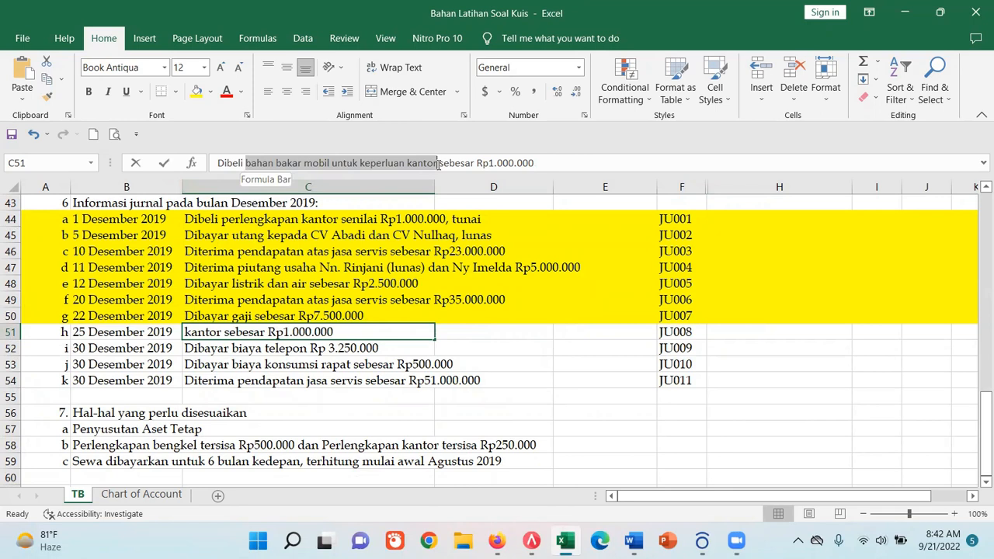
click(285, 426)
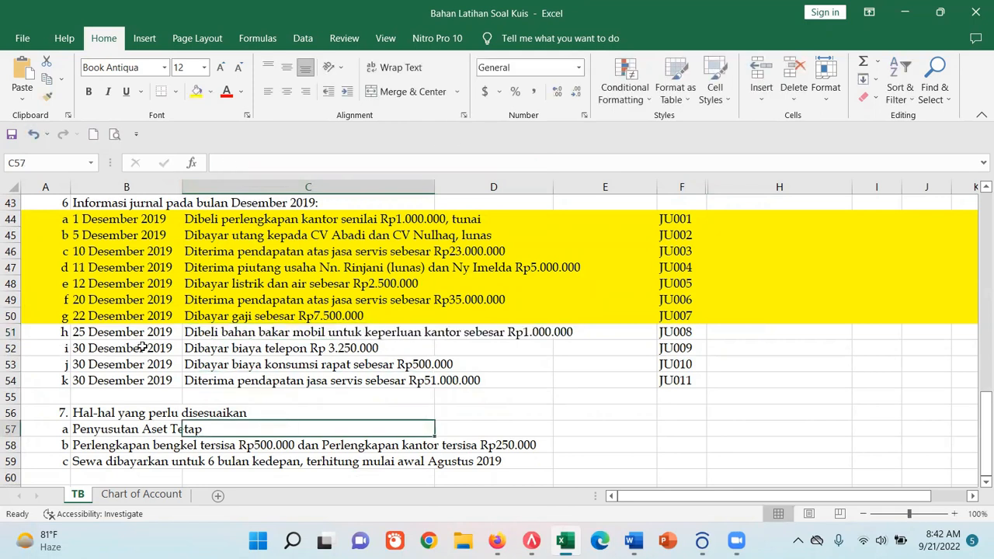
- Return to the new journal voucher JU008 in ACCURATE 5 and set its date to 25/12/2022
click(531, 541)
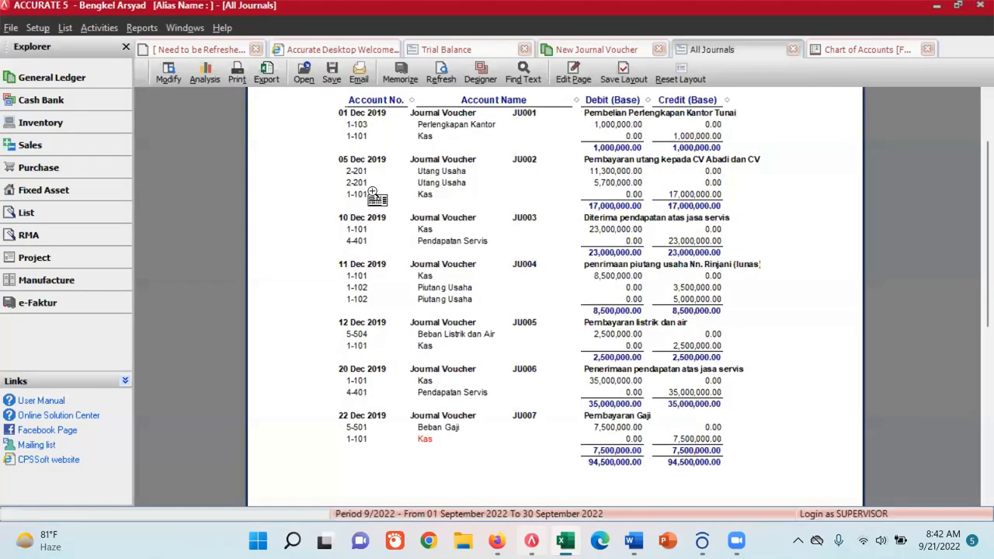
click(605, 50)
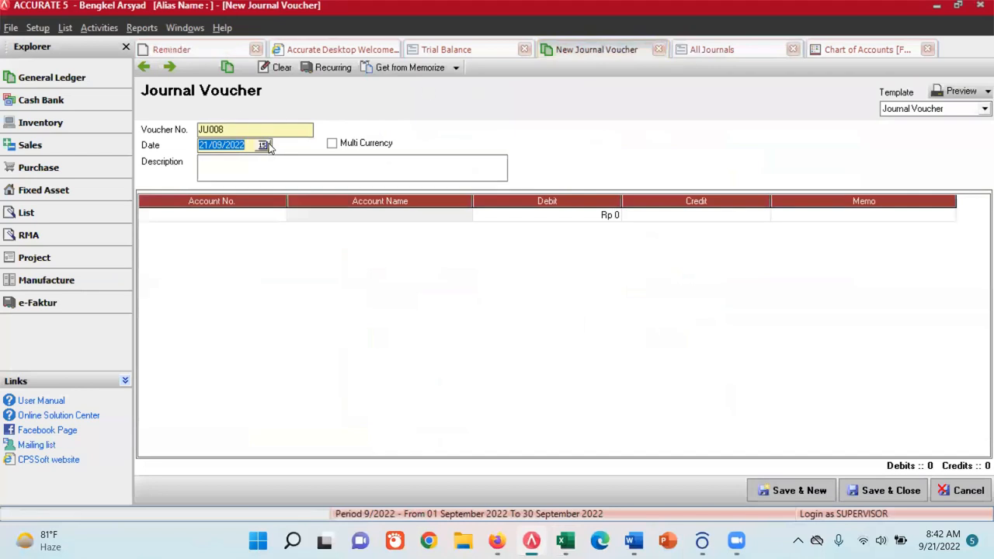
click(263, 145)
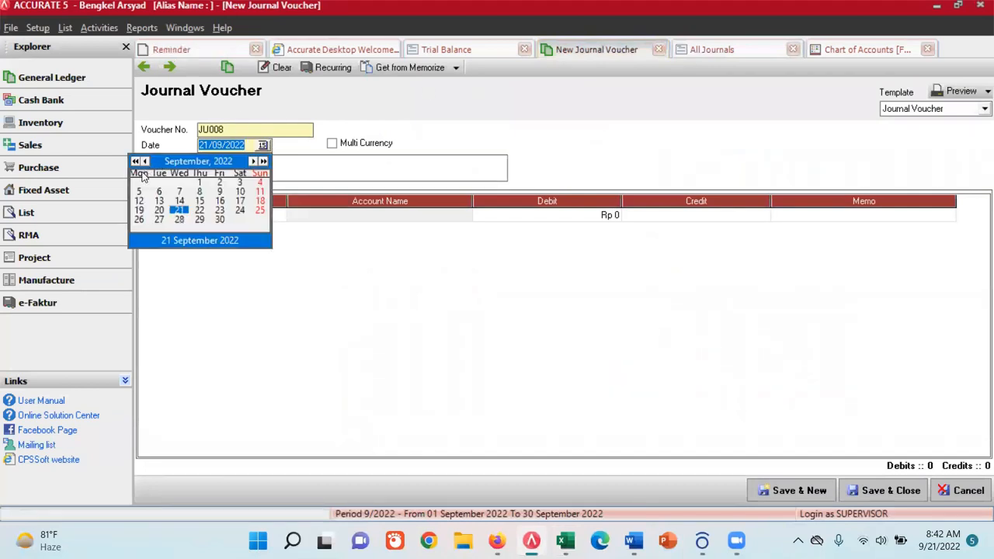
click(253, 161)
click(253, 162)
click(253, 161)
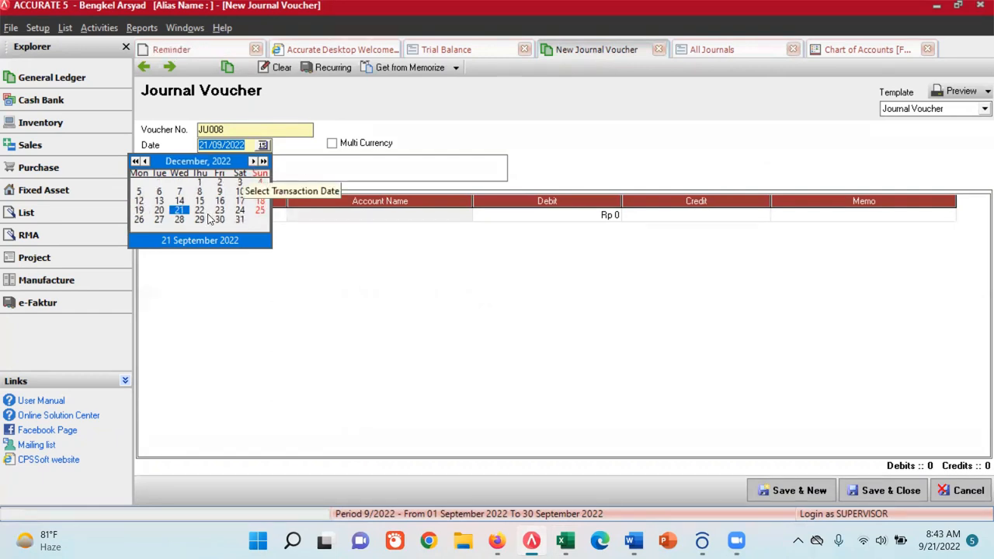
click(260, 210)
- Enter "Pembelian bahan bakar mobil untuk keperluan kantor" as the description of JU008, reusing the copied text
click(238, 166)
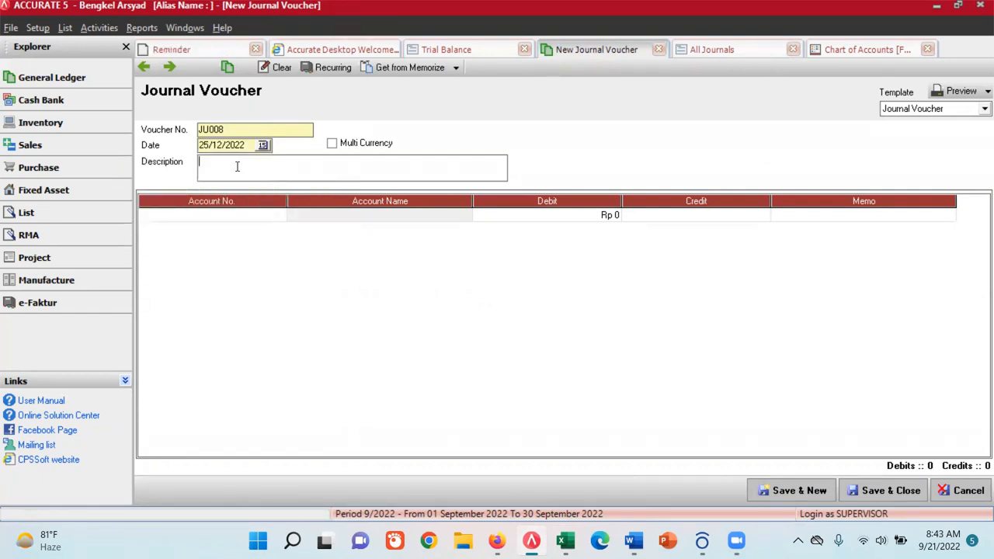
key(ctrl+v)
click(199, 163)
text(Pembelian)
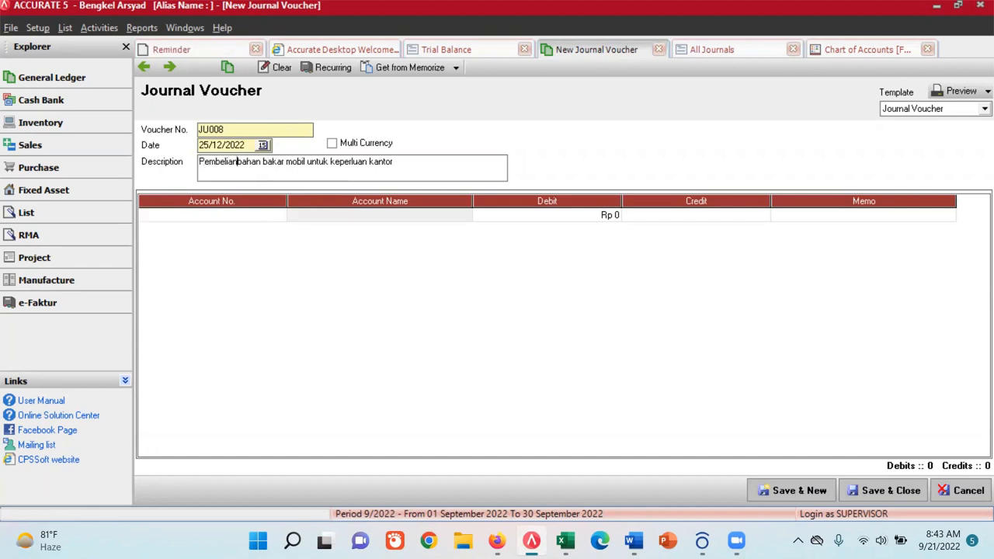
click(405, 162)
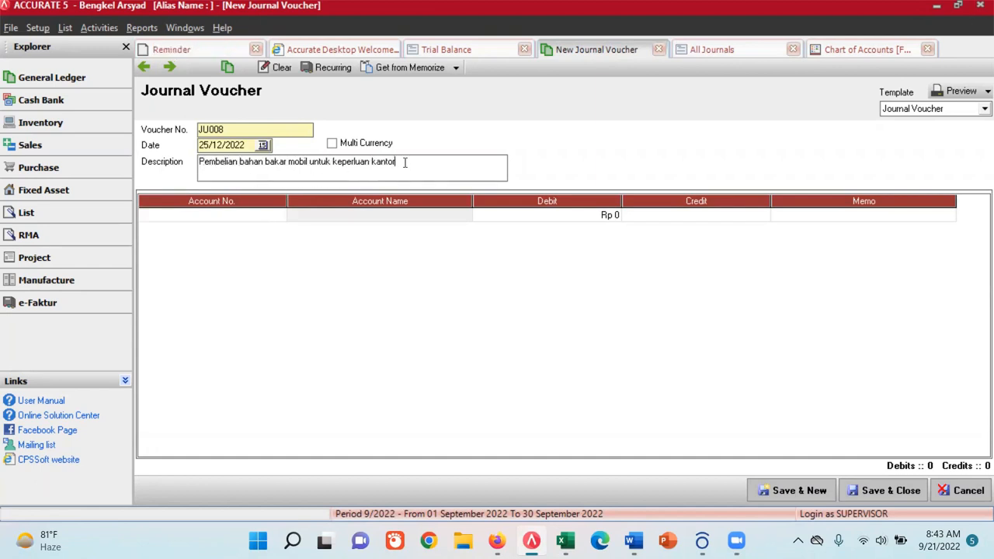
- Open the account list for the first line of JU008, search the account names for "trans" and clear the search
click(245, 216)
click(279, 216)
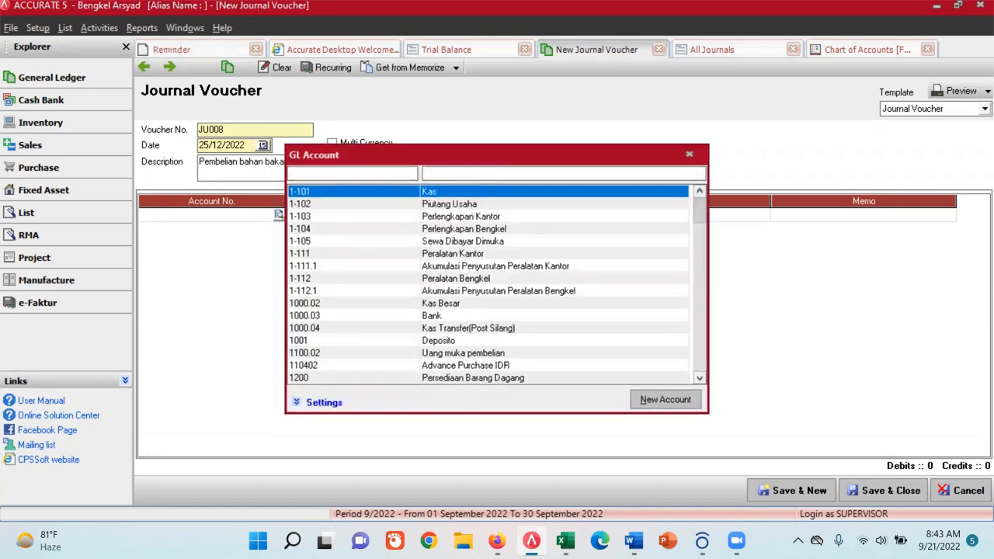
text(trans)
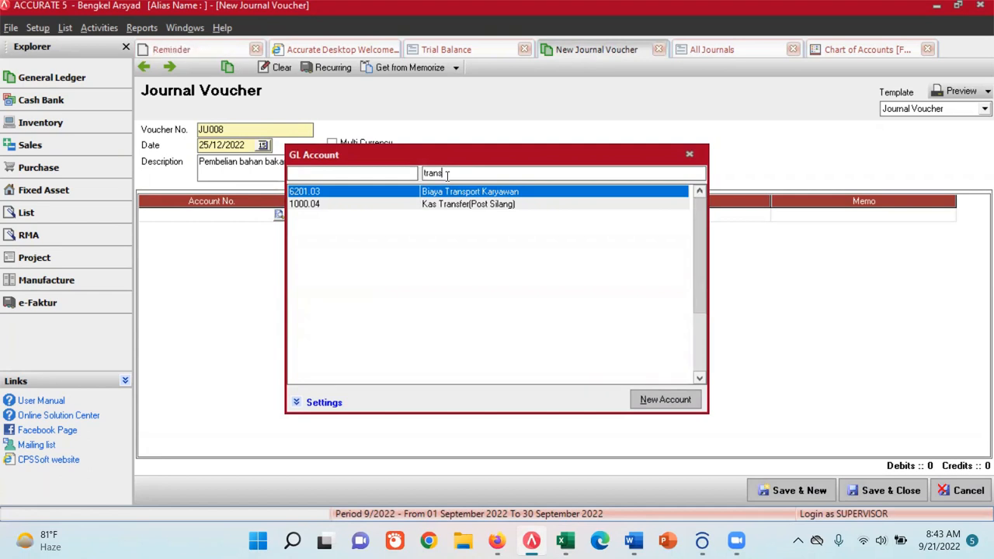
key(BackSpace)
key(BackSpace)
key(BackSpace)
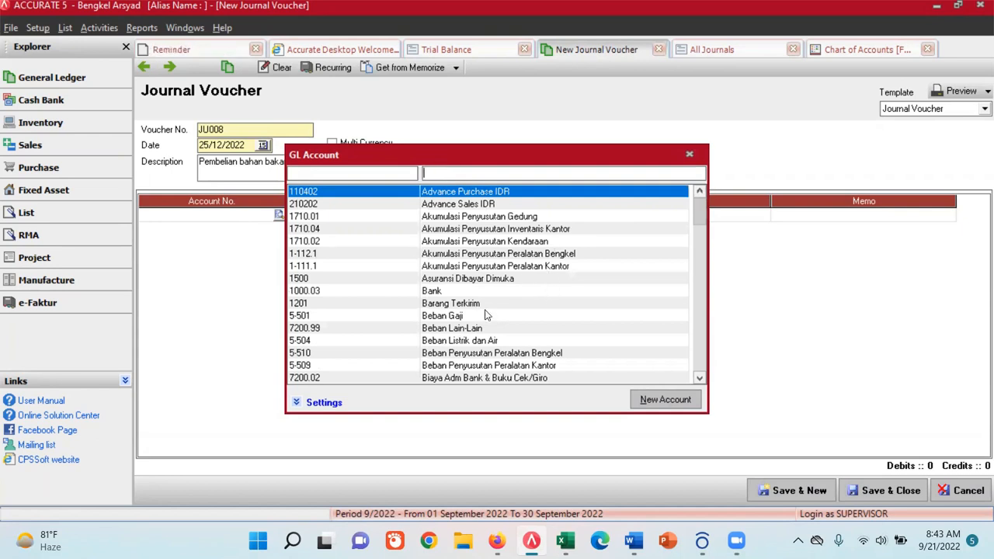
- Look through the expense accounts in the GL account list for one that suits the fuel purchase
click(699, 378)
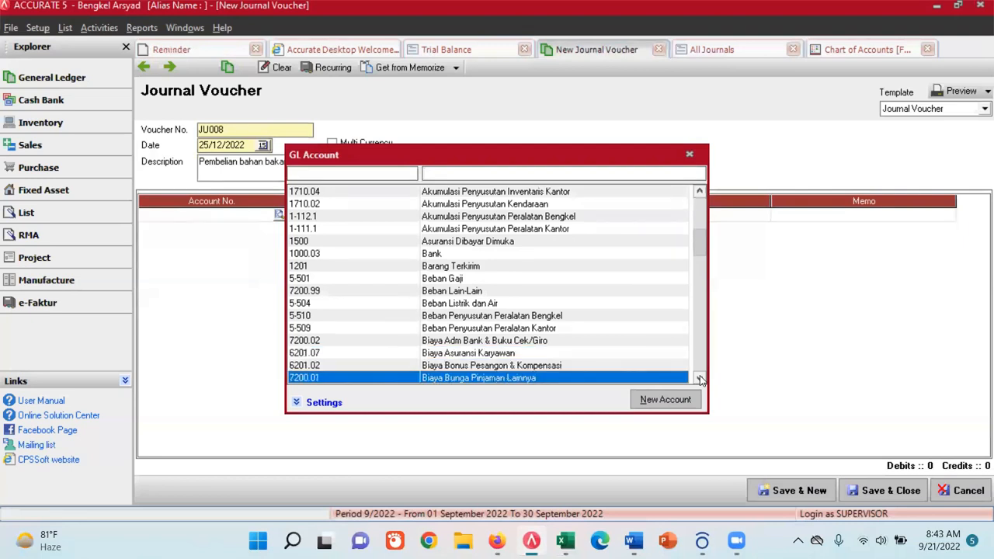
click(699, 379)
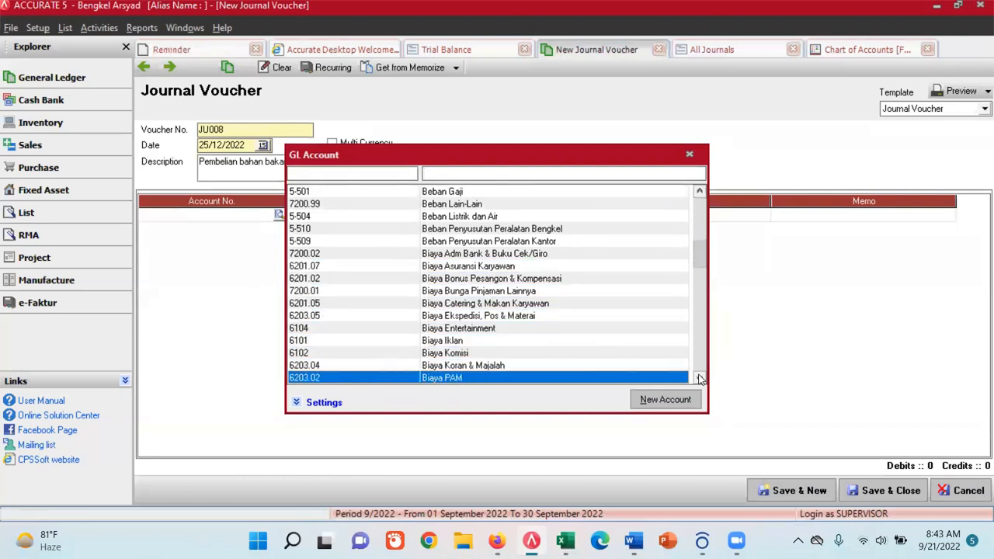
click(700, 378)
click(700, 378)
click(700, 379)
click(699, 378)
click(700, 379)
click(699, 378)
click(700, 378)
click(700, 378)
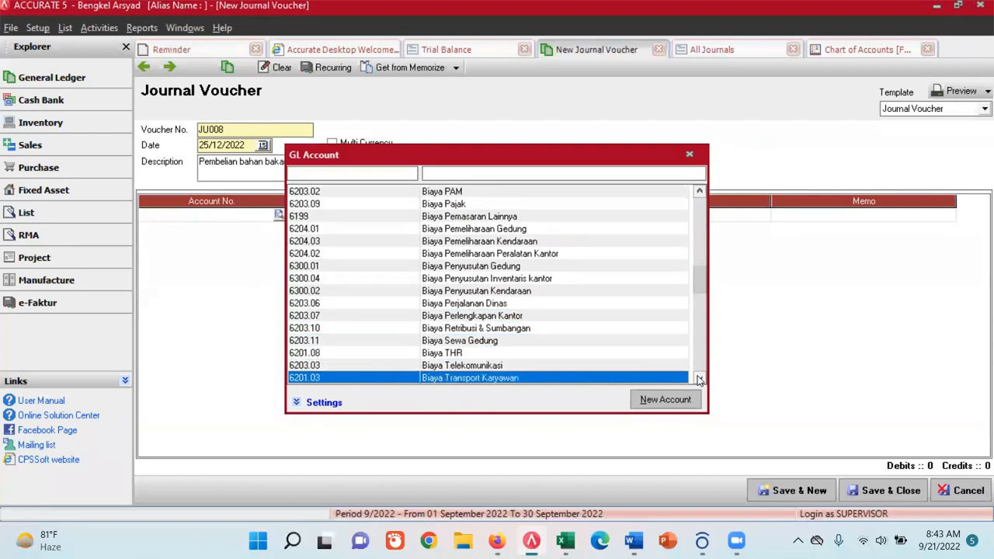
- Search the GL account names for "tran" and assign 6201.03 Biaya Transport Karyawan to the first line of JU008
click(453, 169)
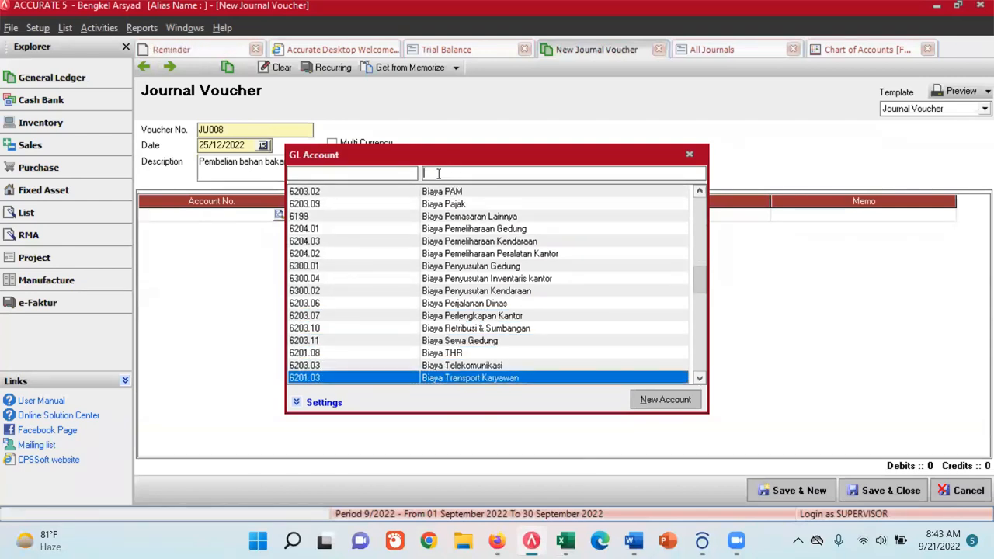
text(BBN)
key(BackSpace)
key(BackSpace)
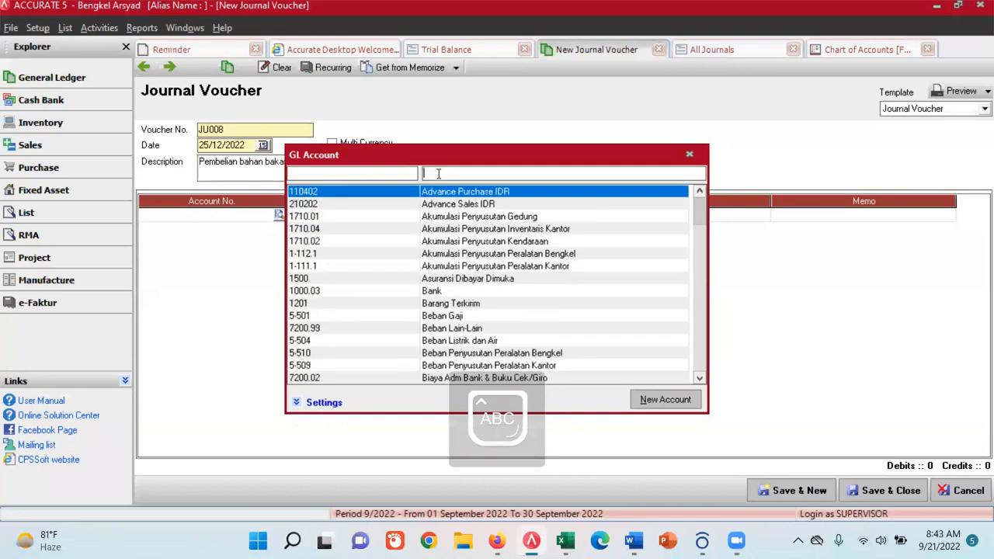
text(tran)
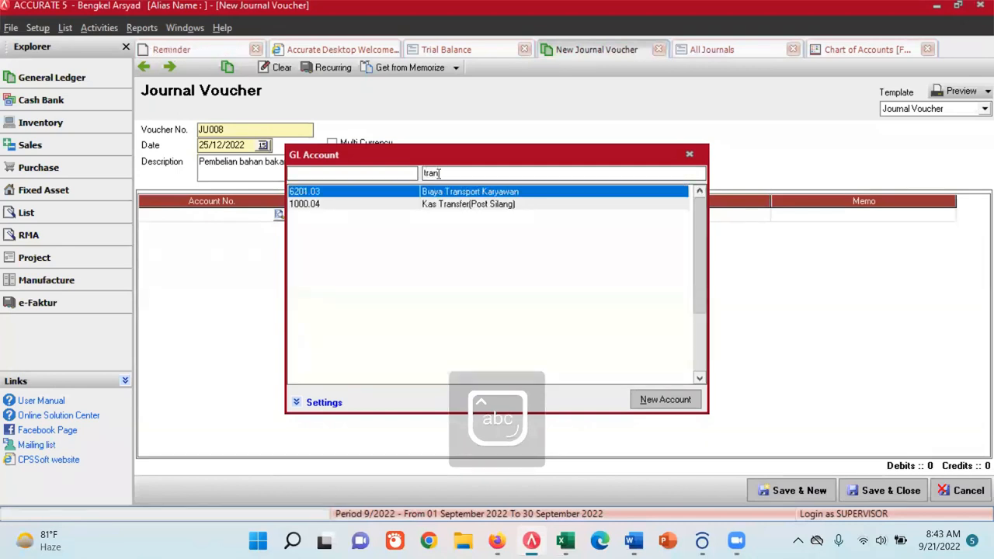
double_click(453, 192)
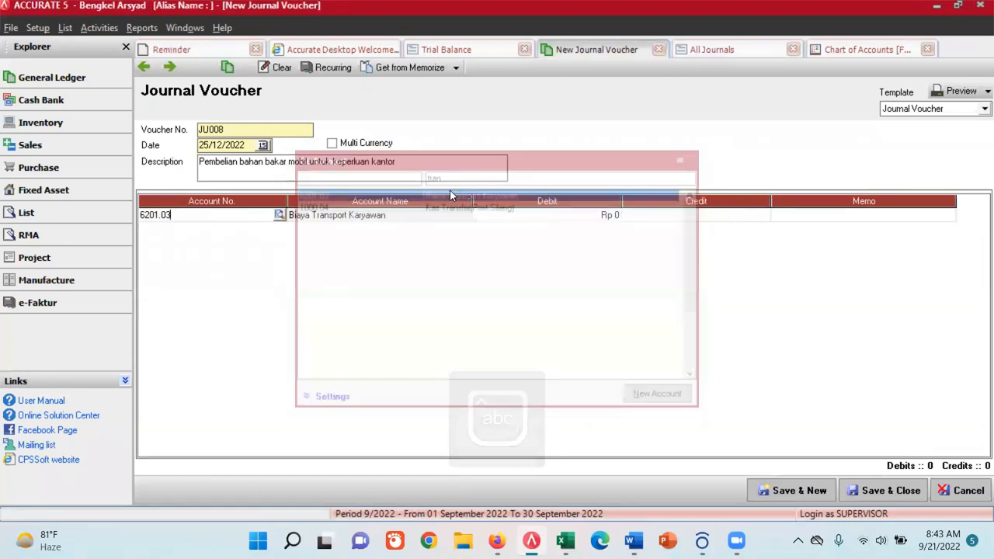
- Check the fuel purchase amount in the Excel exercise and enter a 1,000,000 debit on the Biaya Transport Karyawan line
click(598, 216)
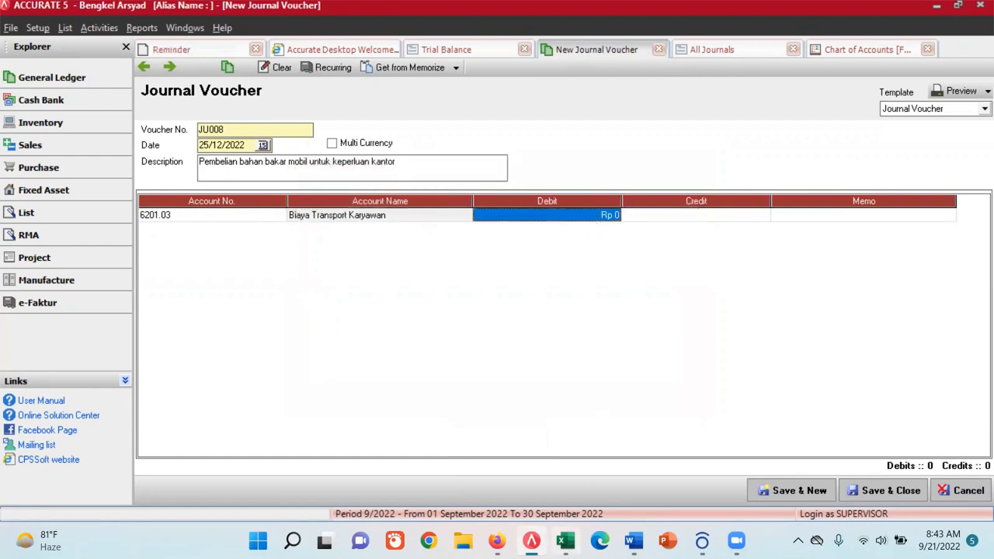
click(565, 540)
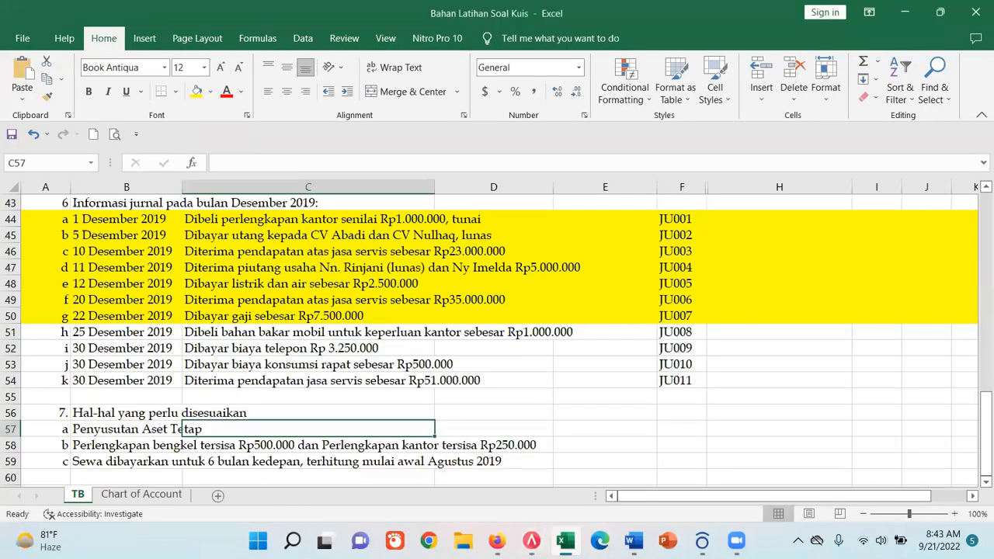
key(alt+Tab)
text(1,000,000)
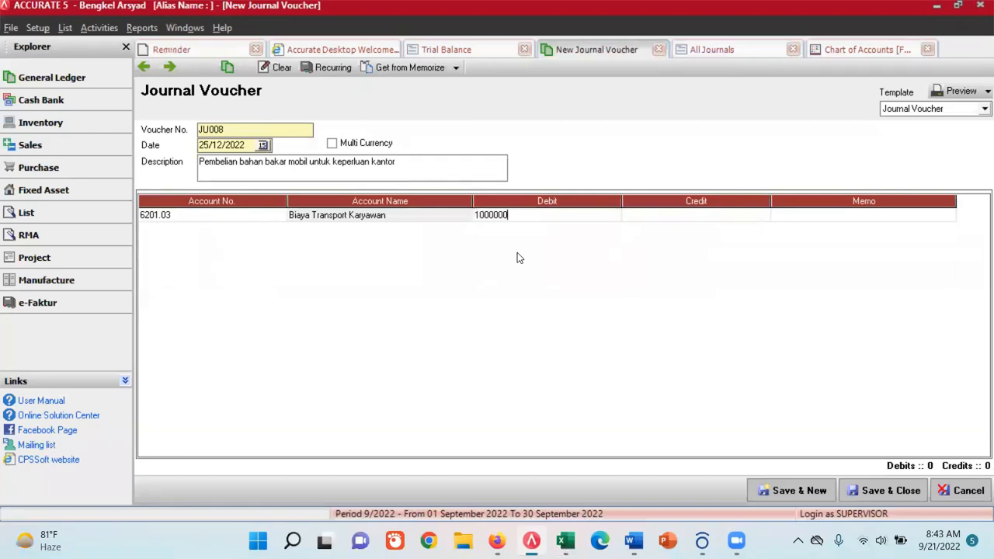
key(Tab)
key(Tab)
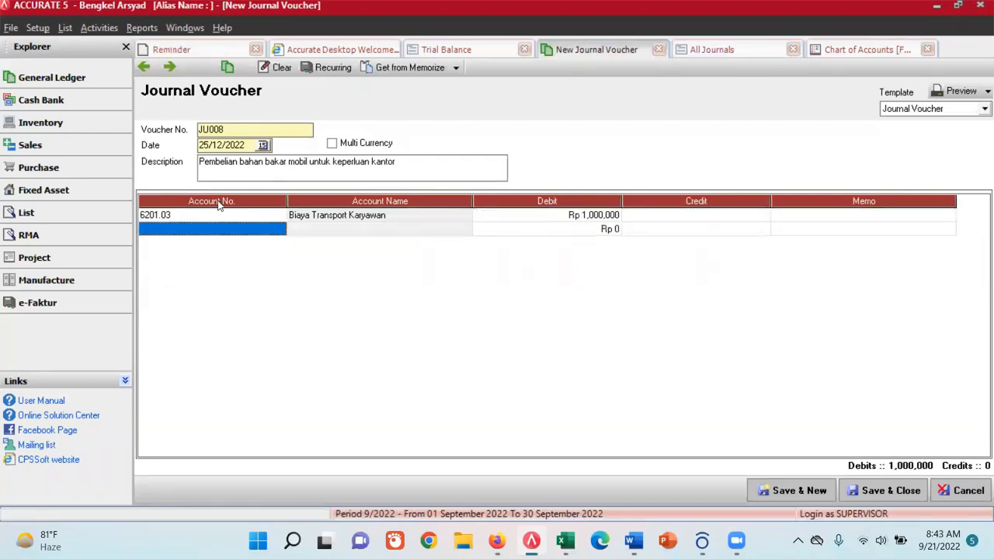
- Add 1-101 Kas as the credit line of JU008, then save the voucher and start a new one
click(261, 235)
click(278, 228)
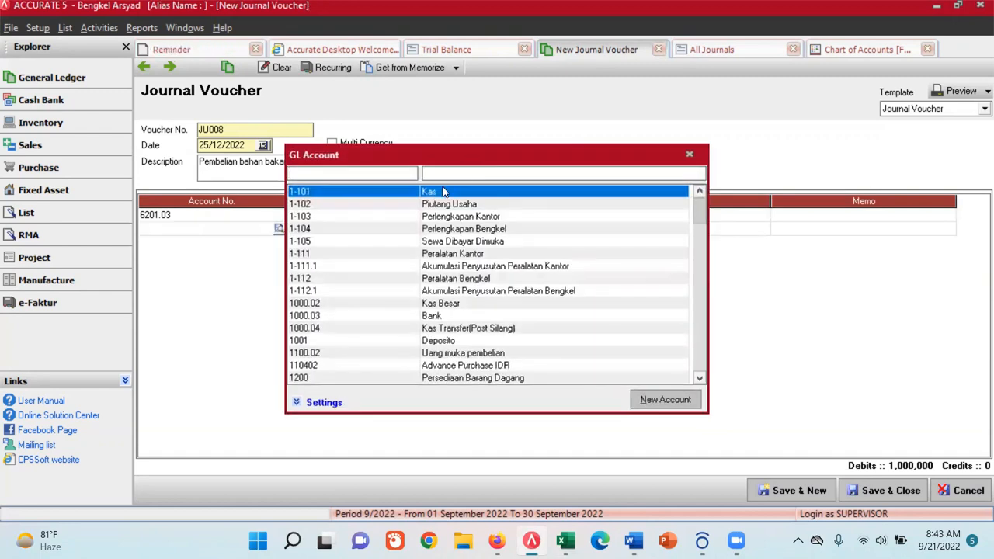
double_click(443, 191)
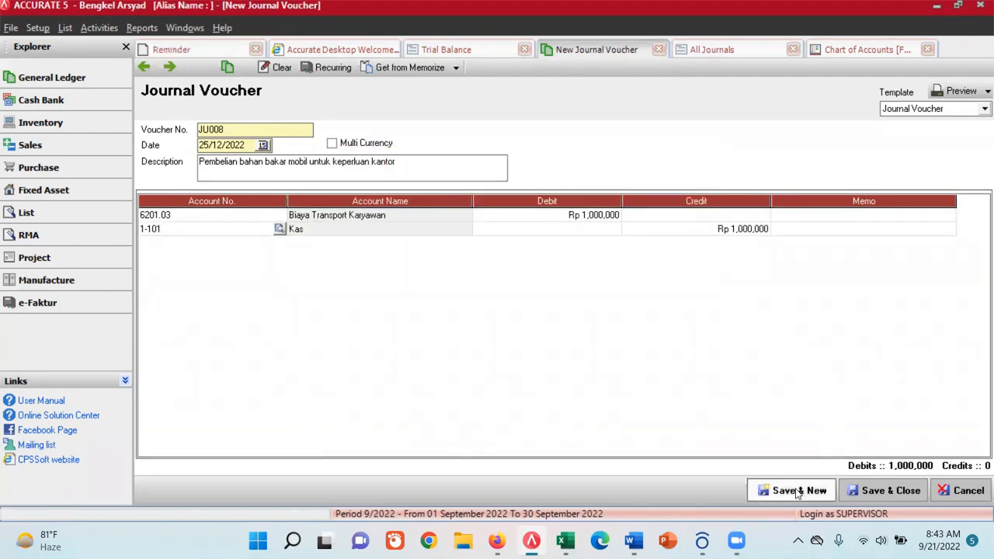
click(795, 491)
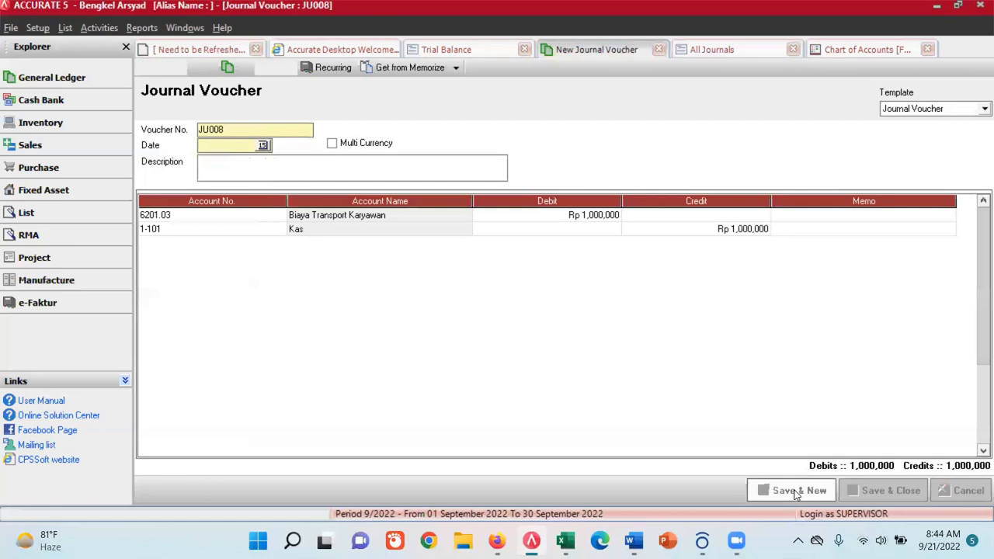
- Refresh the All Journals report and check its entries for JU008, looking also at the open chart of accounts and new voucher
click(711, 49)
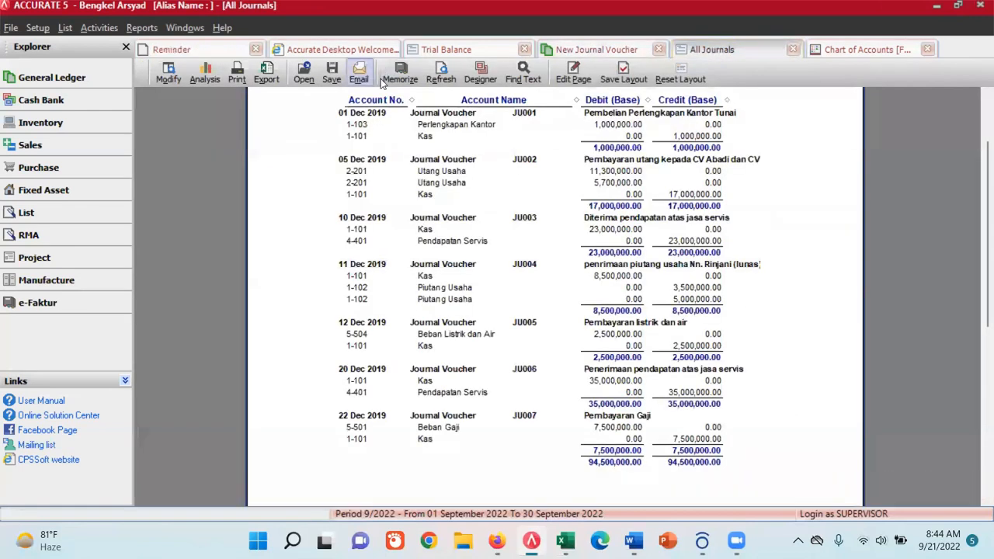
click(442, 73)
scroll(532, 345, down, 3)
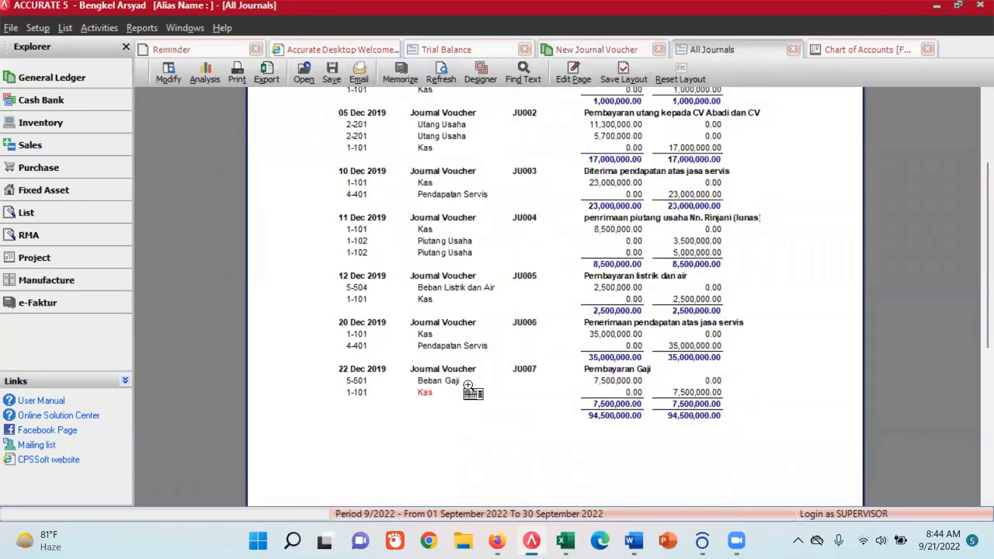
click(442, 77)
scroll(525, 344, down, 3)
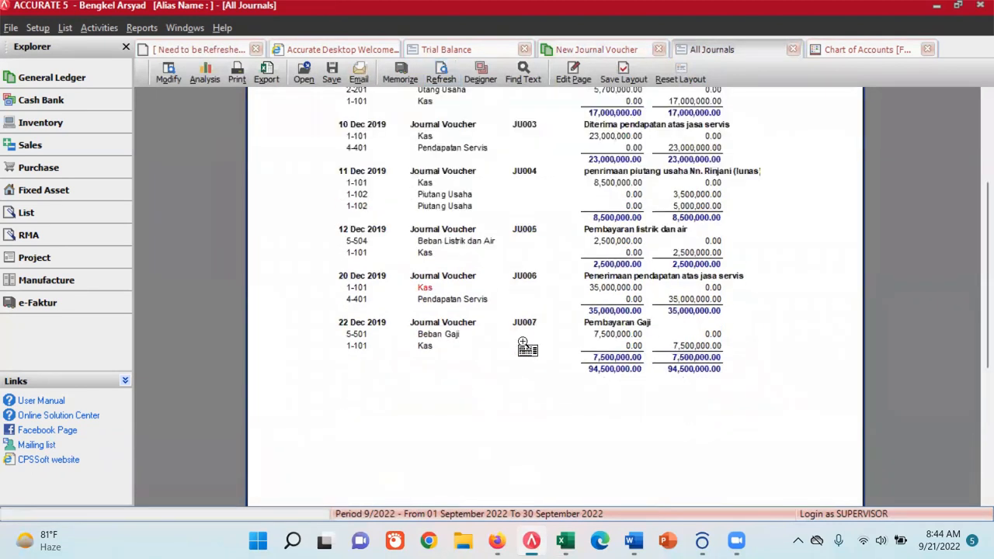
click(855, 52)
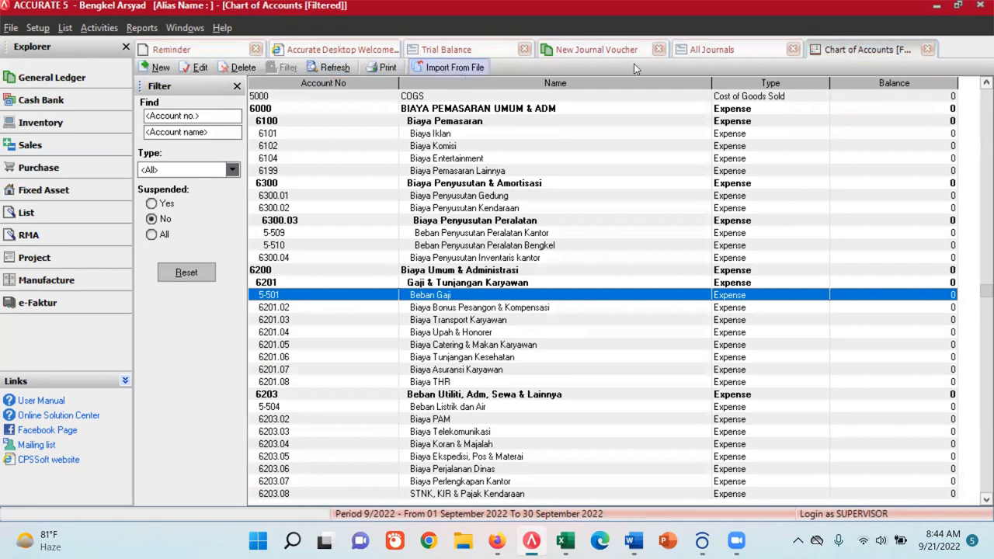
click(733, 49)
click(596, 49)
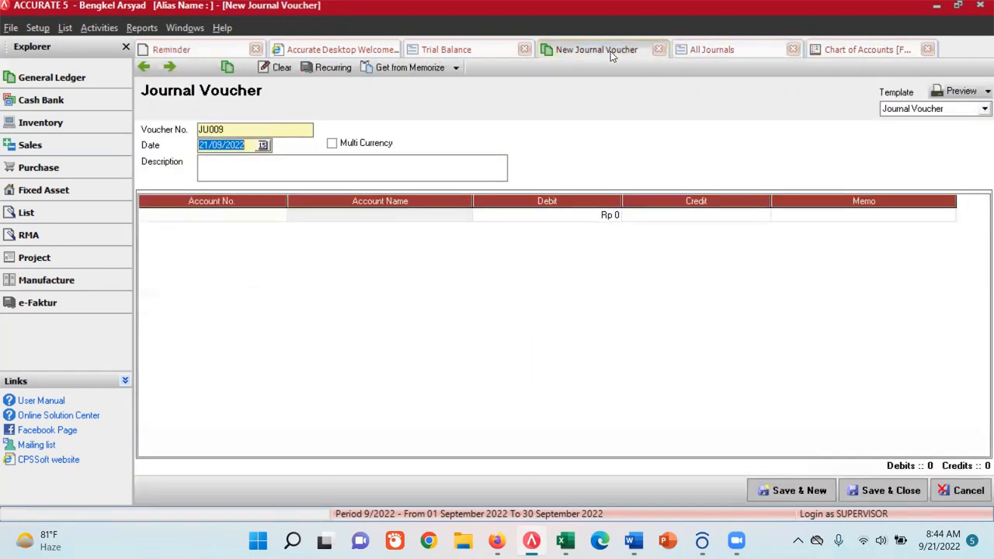
click(726, 51)
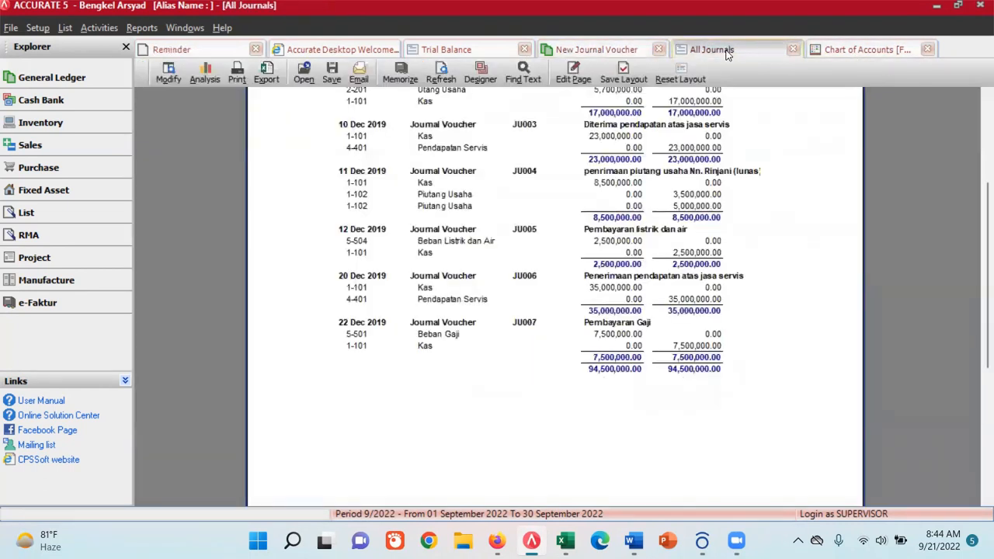
click(441, 74)
scroll(617, 294, down, 3)
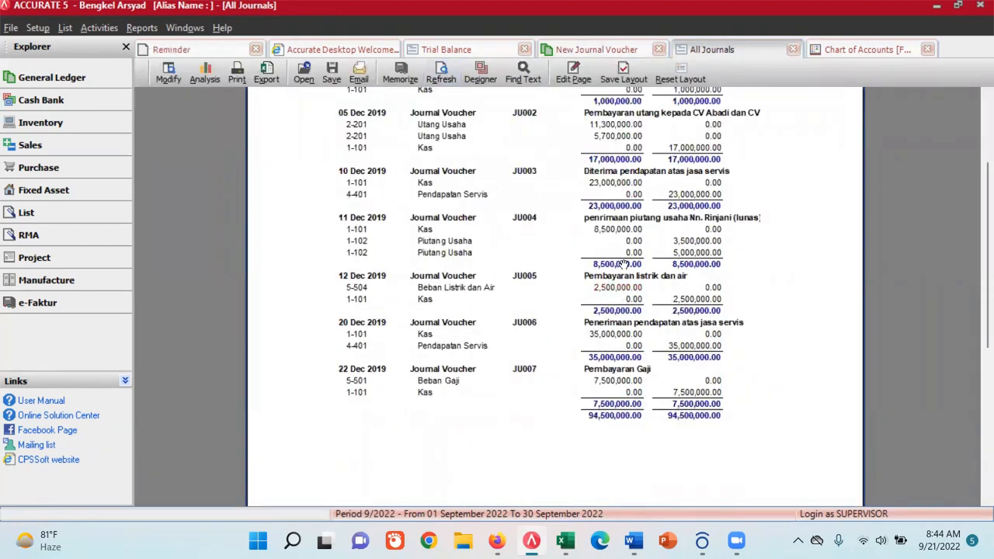
- Open the General Ledger journal voucher list, turn off its date filter and refresh it to check for JU008
click(62, 28)
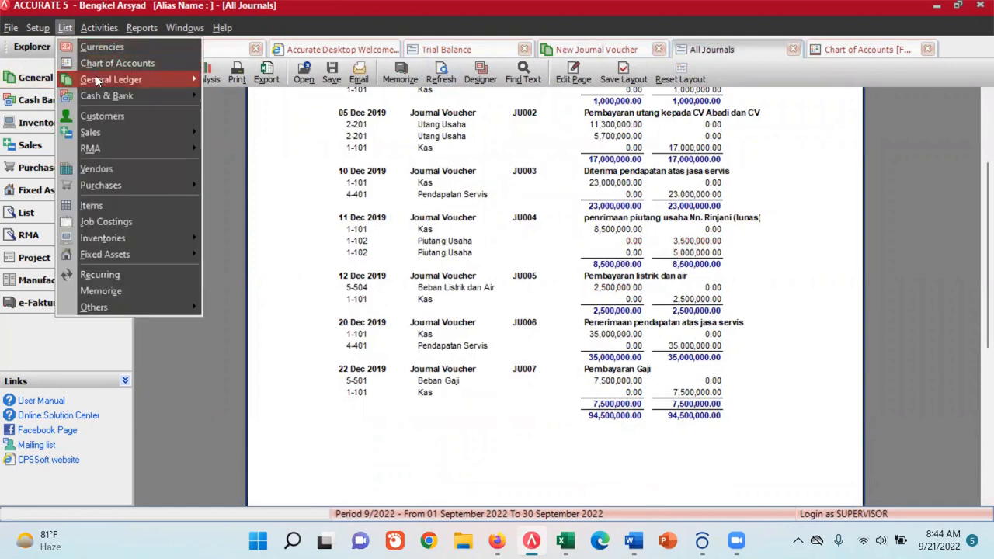
mouse_move(97, 81)
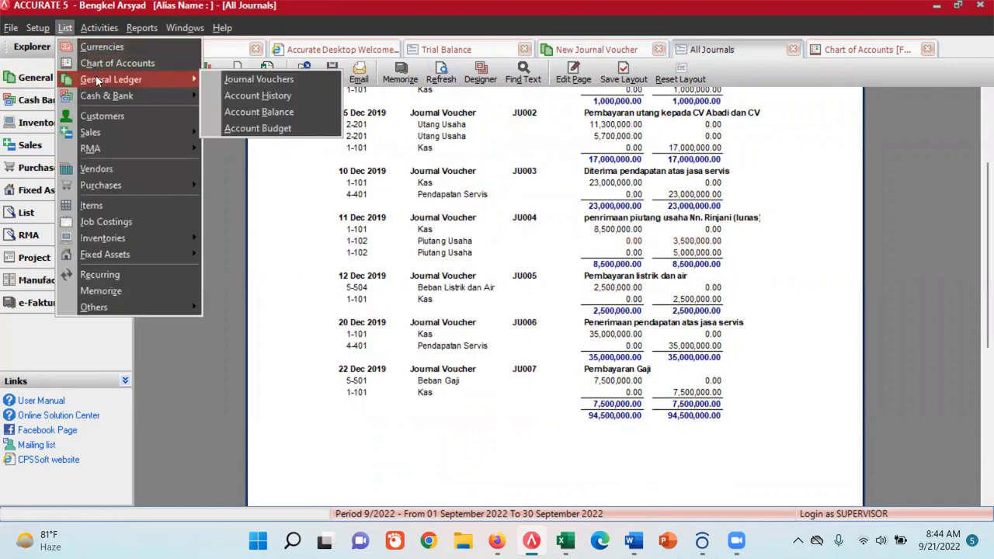
click(240, 82)
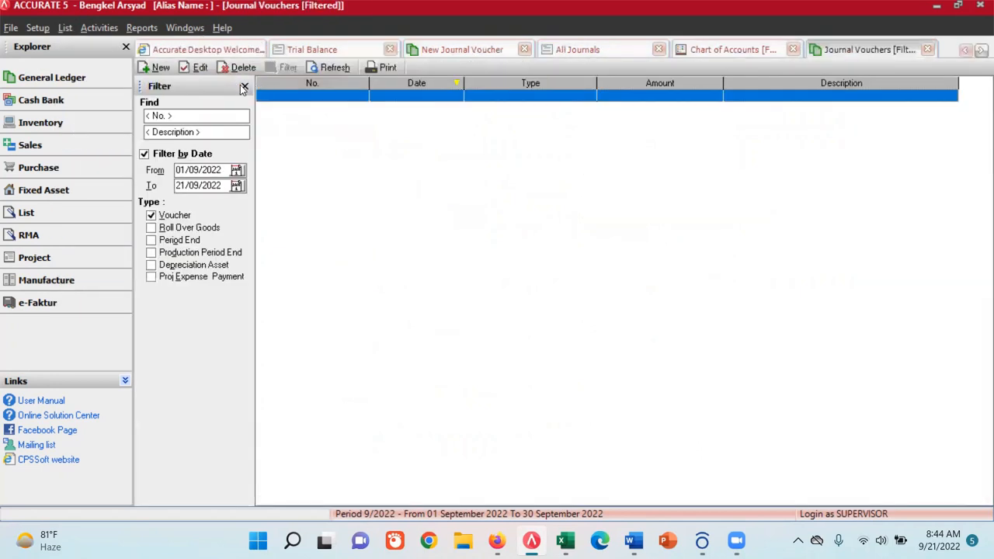
click(144, 154)
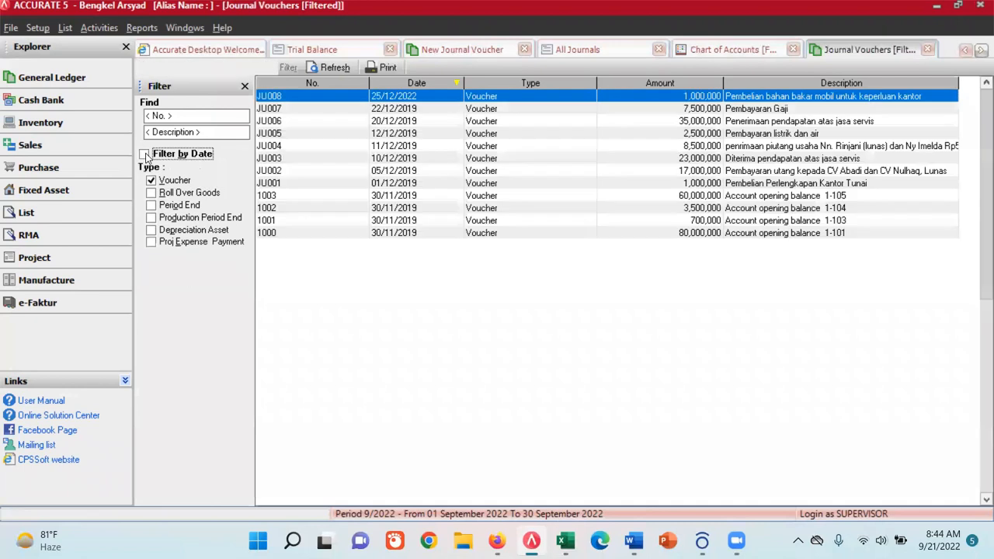
click(316, 68)
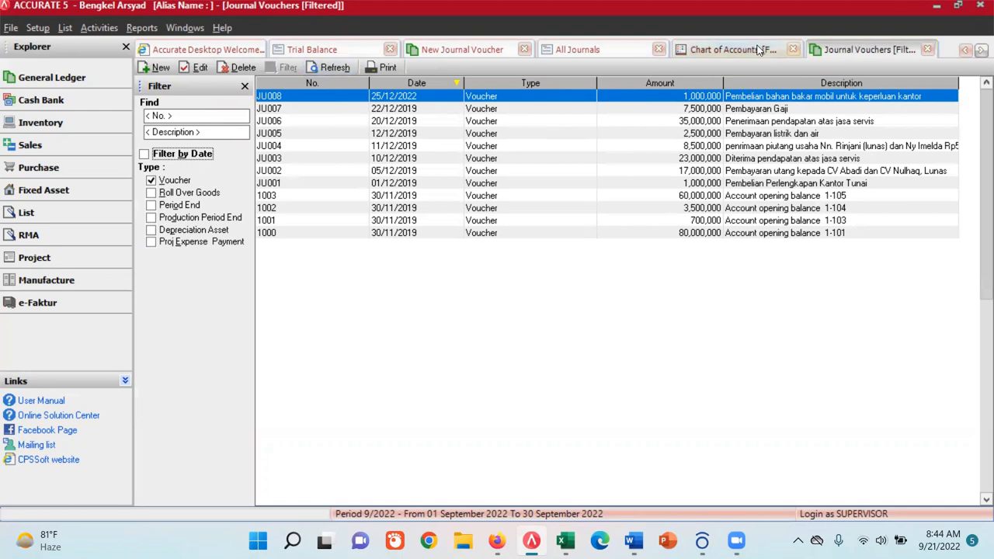
- Compare the All Journals report with the journal voucher list and close the list
click(596, 51)
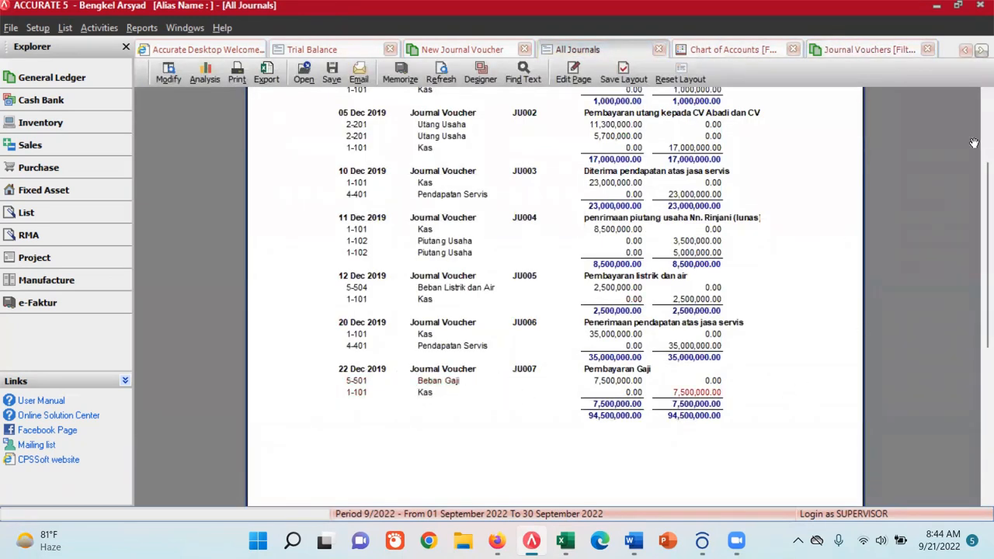
click(877, 50)
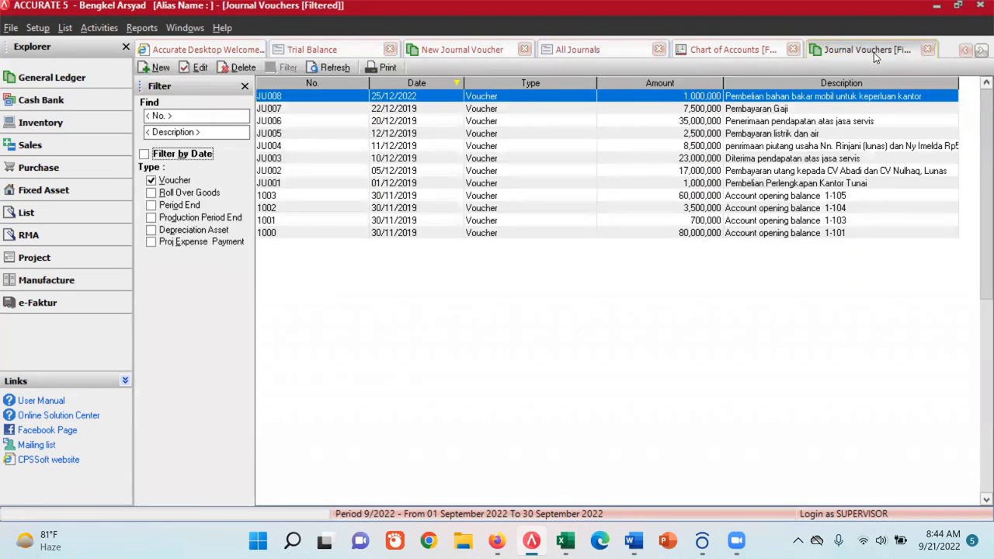
click(926, 50)
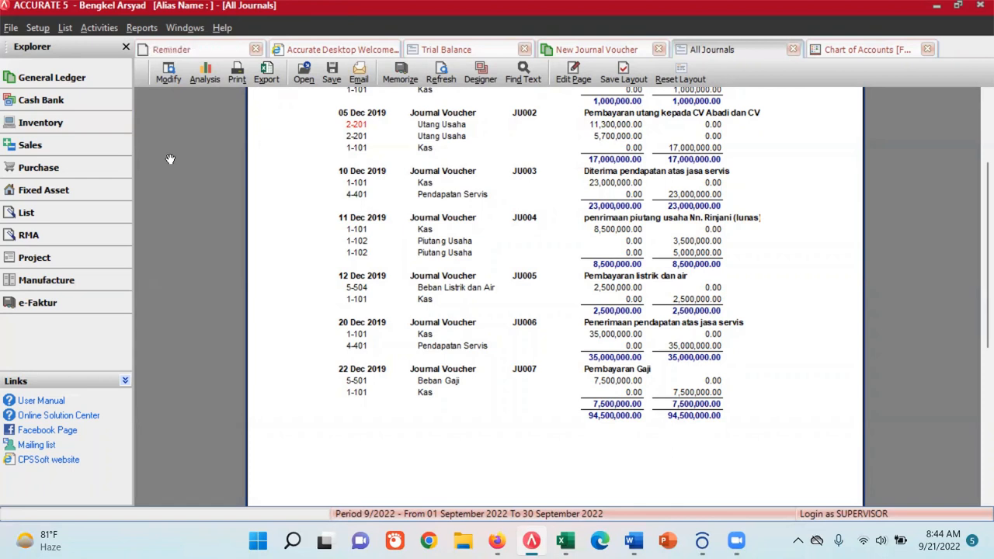
- Reopen the journal voucher list without the date filter and open voucher JU008 for editing
click(65, 28)
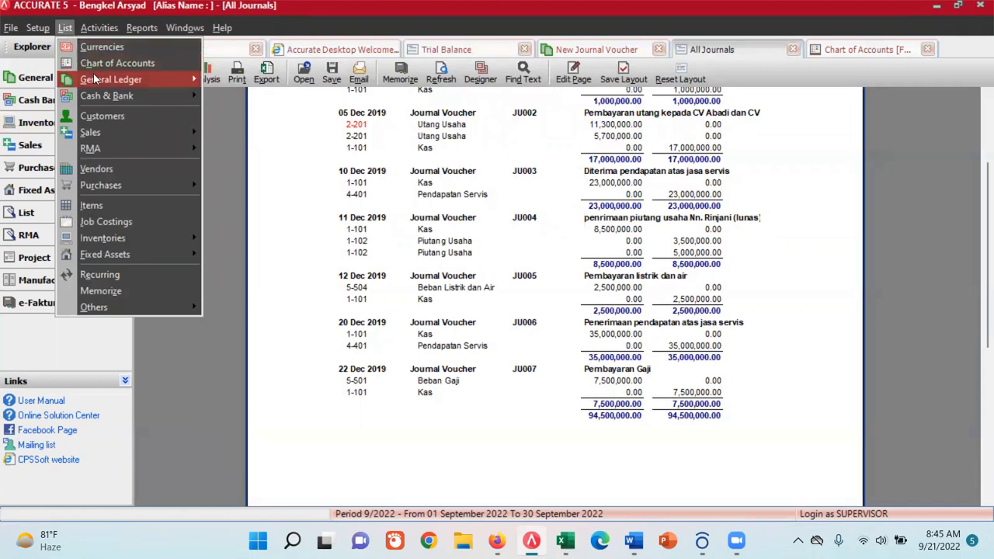
mouse_move(96, 81)
click(226, 82)
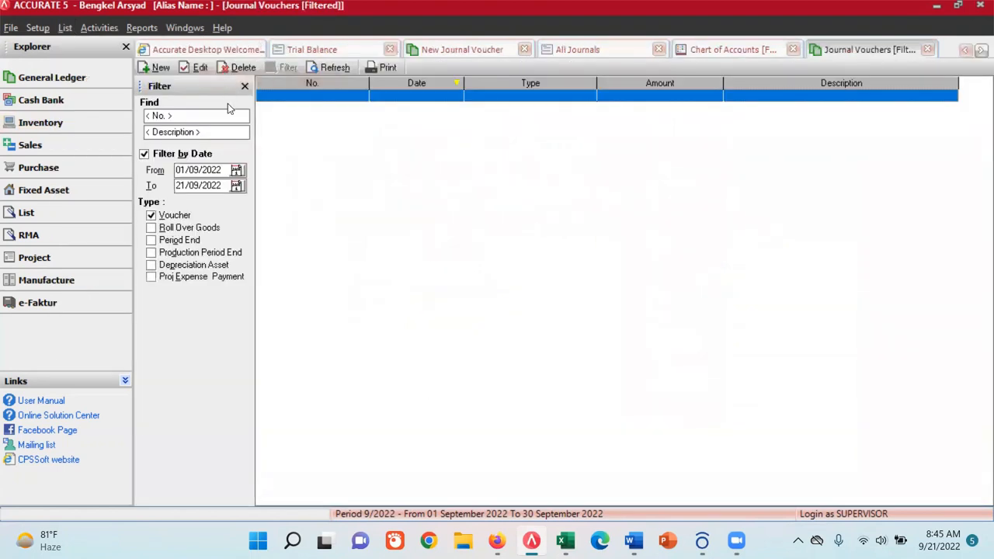
click(144, 154)
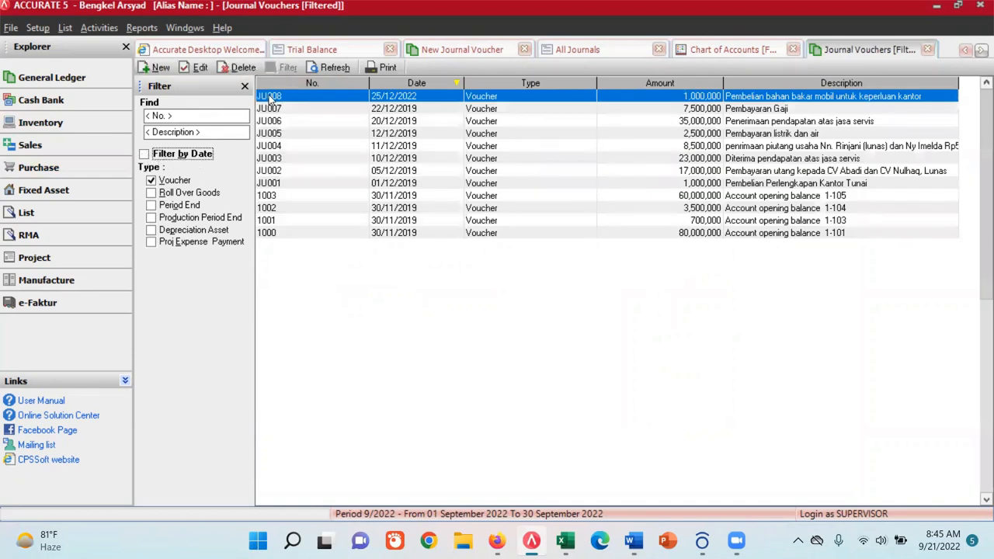
double_click(419, 100)
- Set the date of JU008 to 25/12/2019, save the voucher and return to the journal voucher list
click(263, 146)
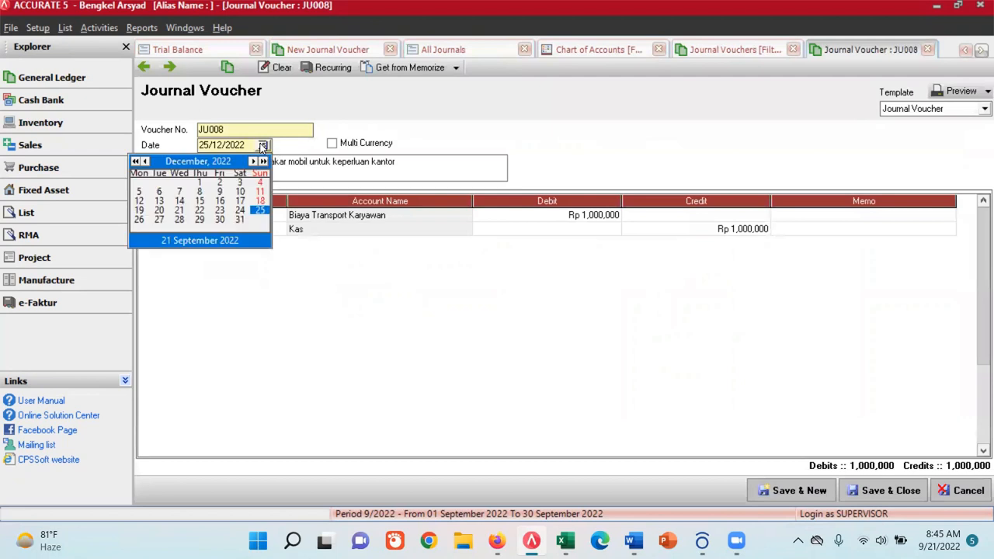
click(136, 161)
click(136, 162)
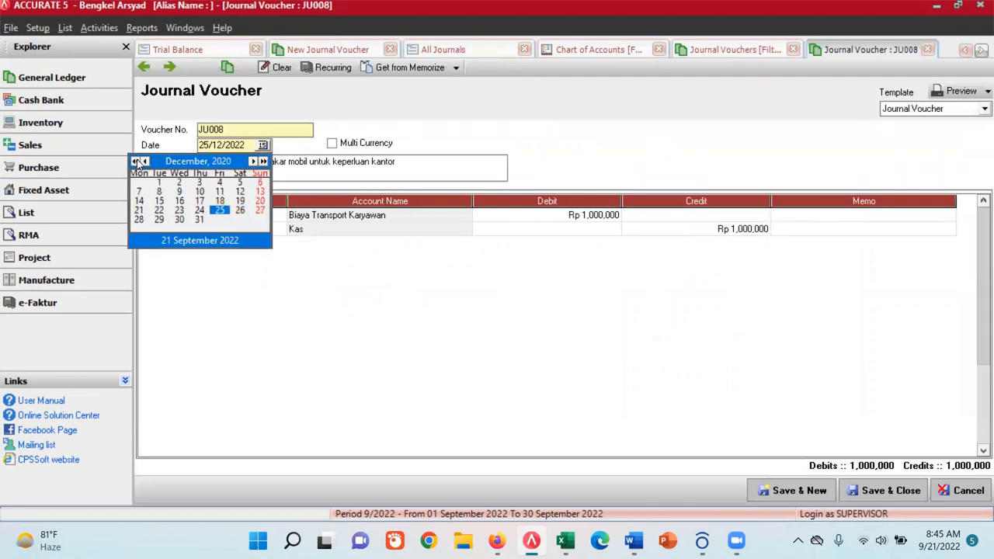
click(135, 161)
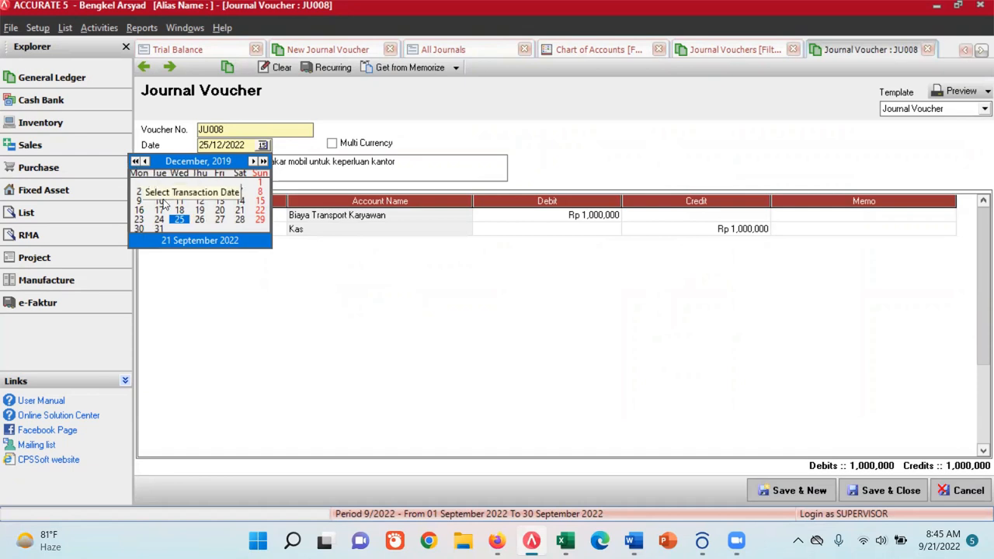
click(179, 220)
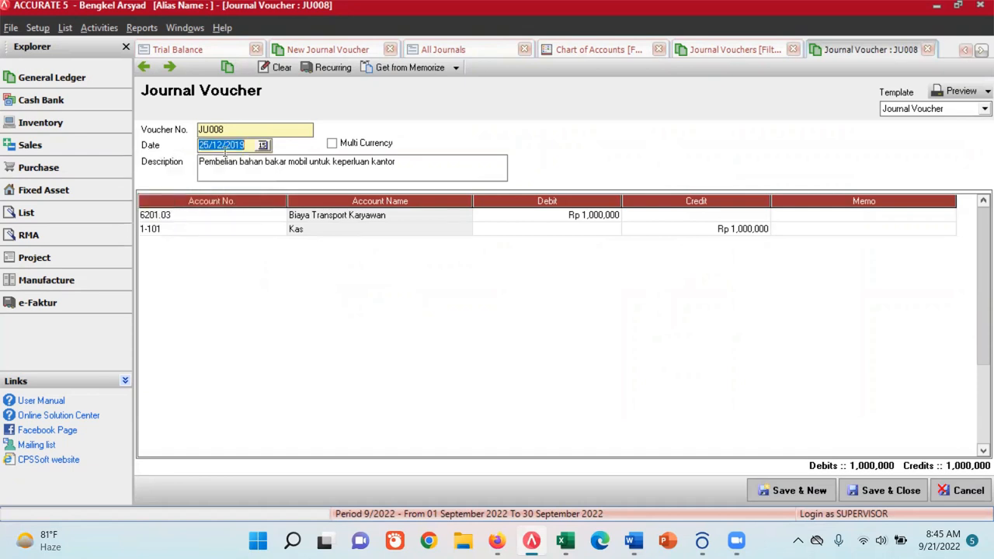
click(775, 493)
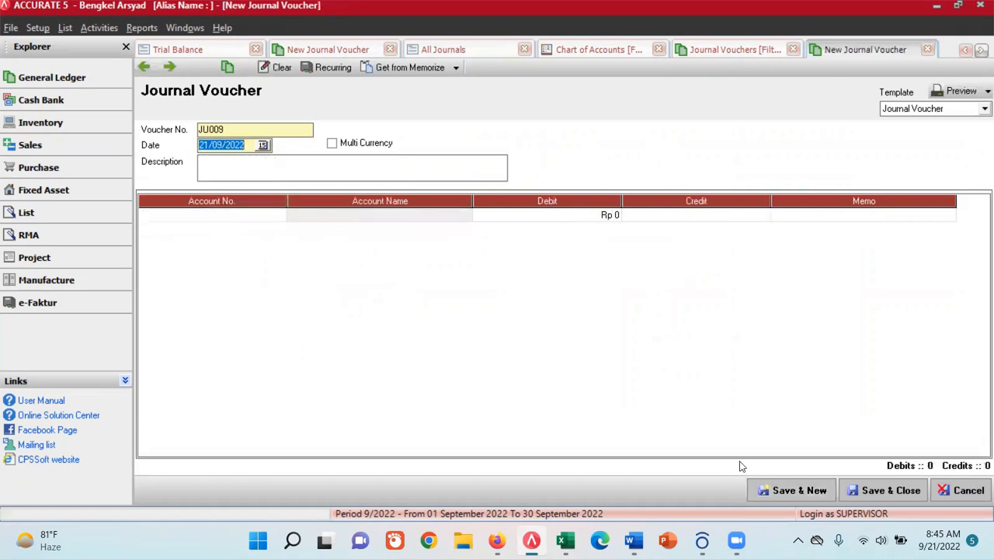
click(739, 51)
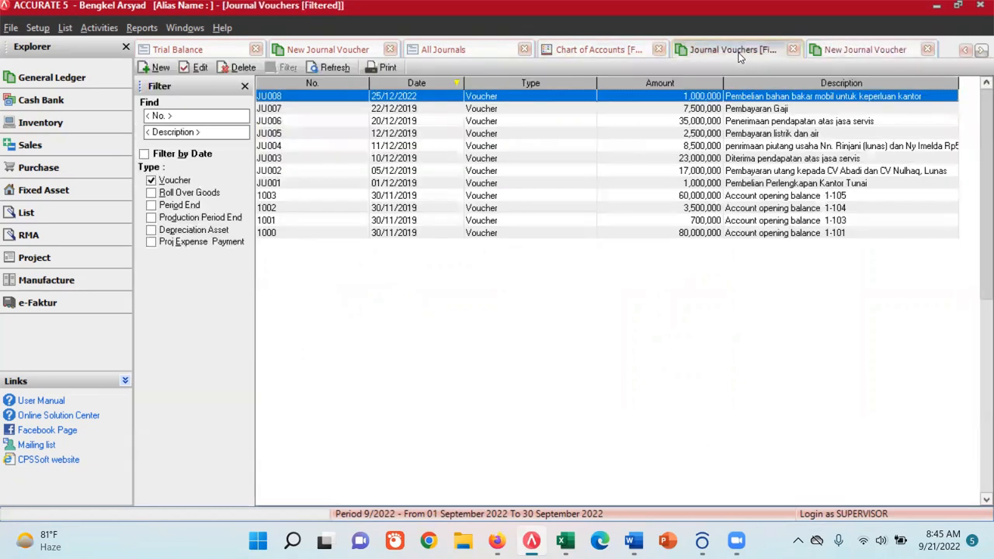
- Close the journal voucher list, then refresh the All Journals report and check the JU008 entry
click(794, 50)
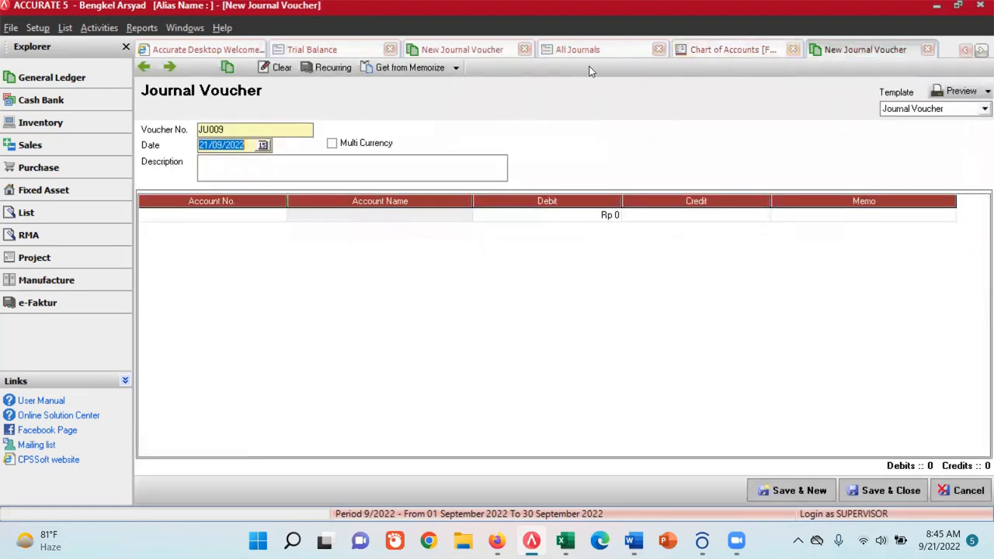
click(577, 50)
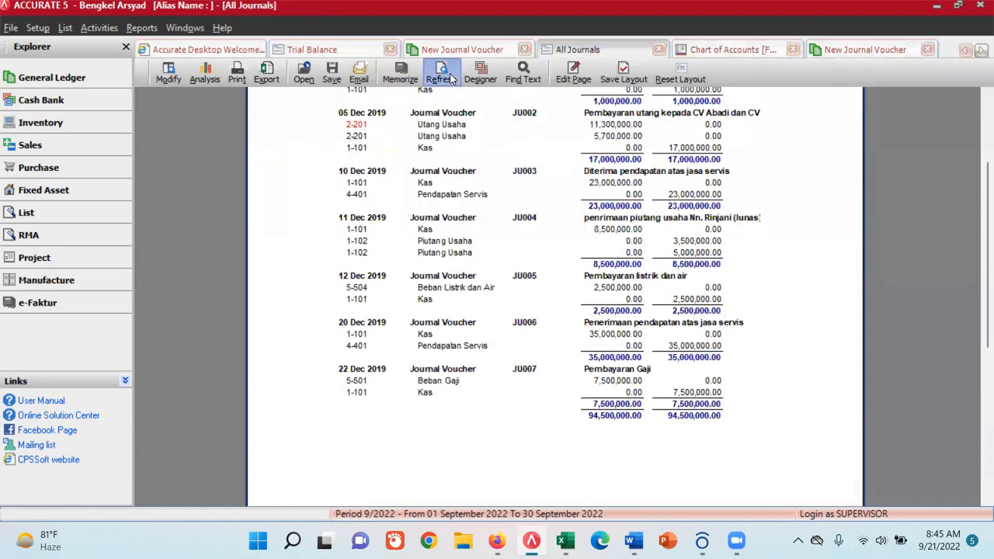
click(441, 74)
scroll(465, 419, down, 10)
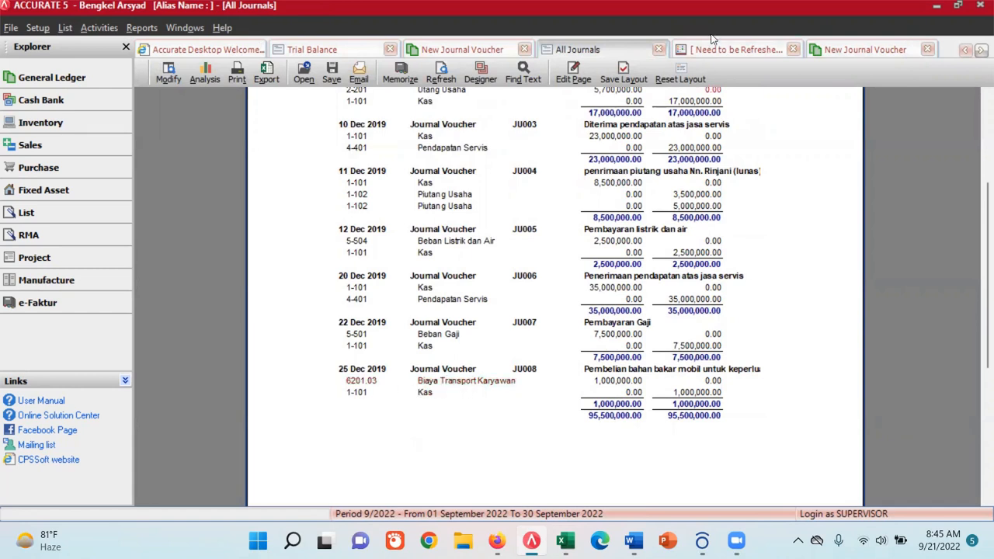
- Open account 6201.03 Biaya Transport Karyawan for editing and copy the name Beban Transportasi from Excel's Chart of Account sheet
click(730, 49)
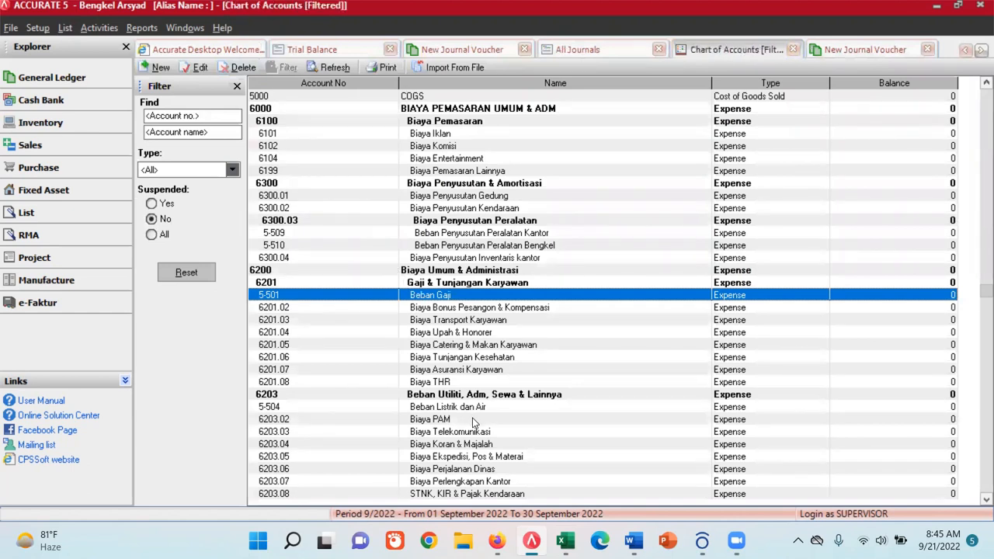
click(458, 320)
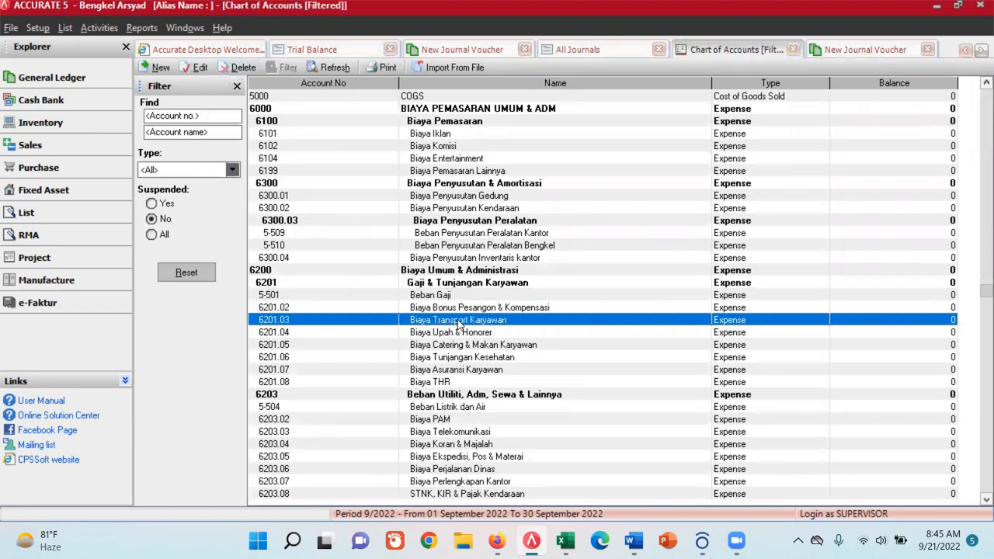
double_click(458, 320)
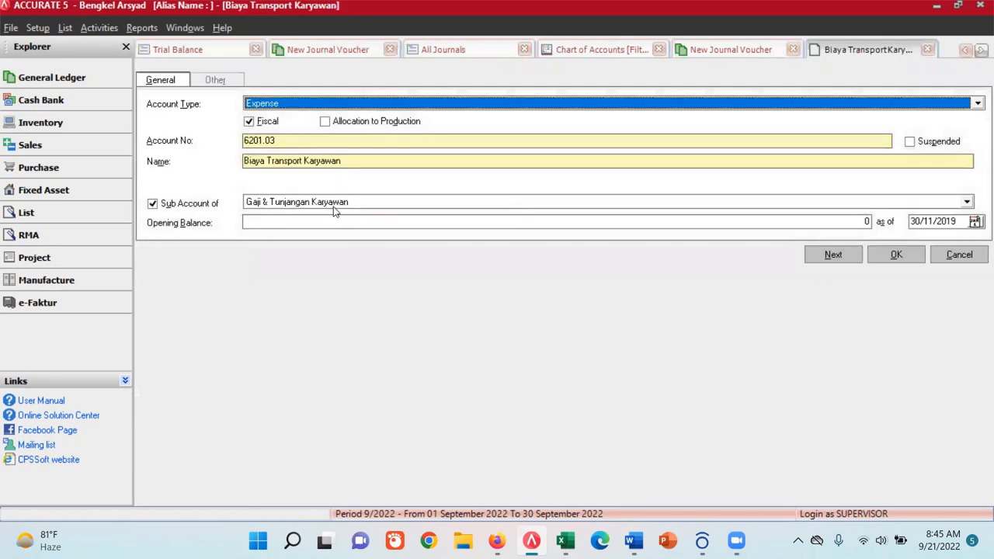
click(566, 541)
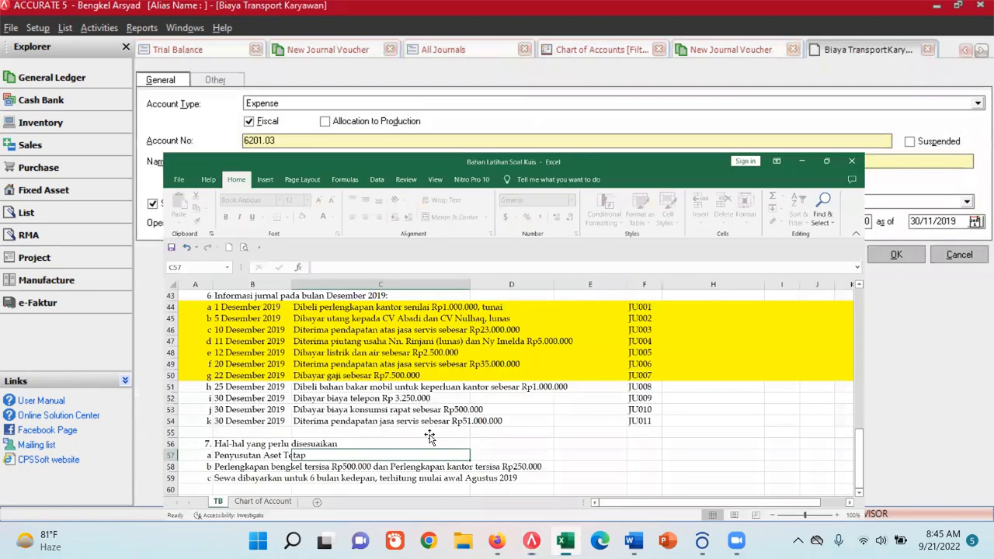
click(132, 494)
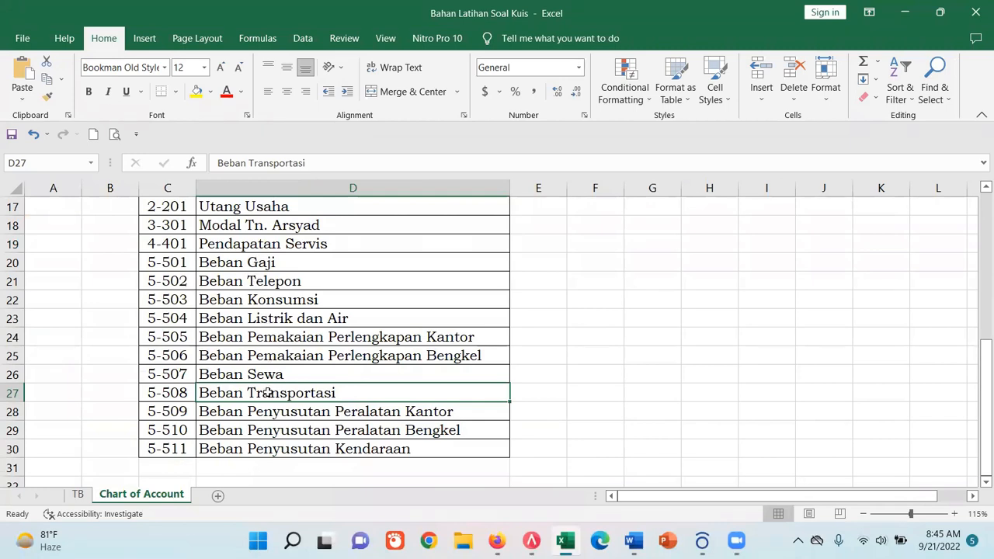
drag(310, 163, 184, 150)
key(ctrl+c)
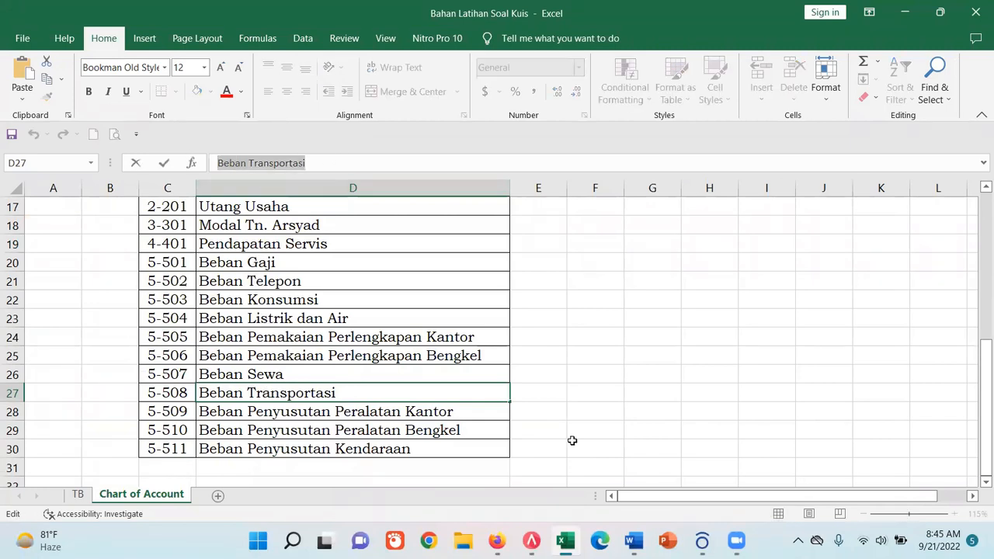
- Back in ACCURATE, rename the Biaya Transport Karyawan account to Beban Transportasi, set its account number to 5-508 and save it
click(531, 540)
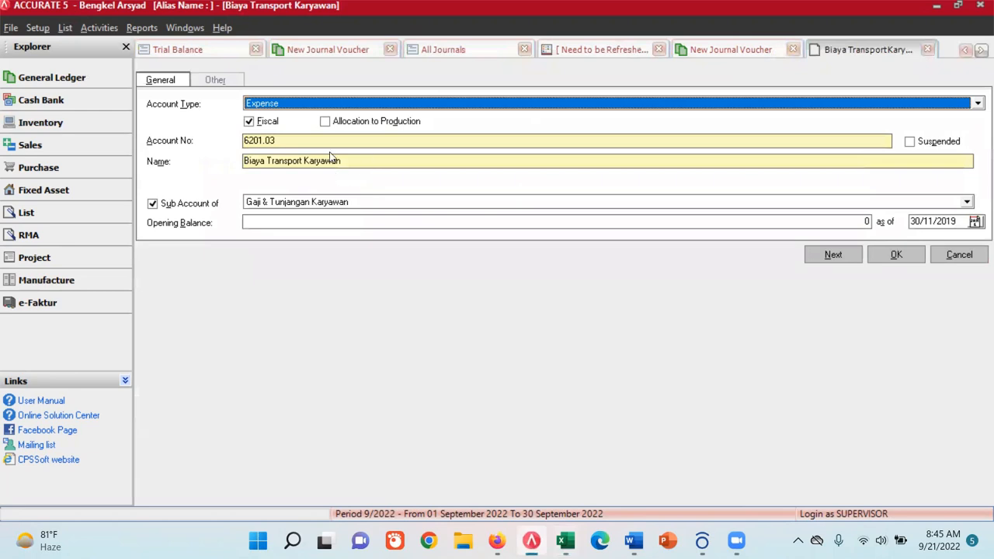
drag(424, 164, 160, 144)
key(ctrl+v)
drag(279, 141, 224, 141)
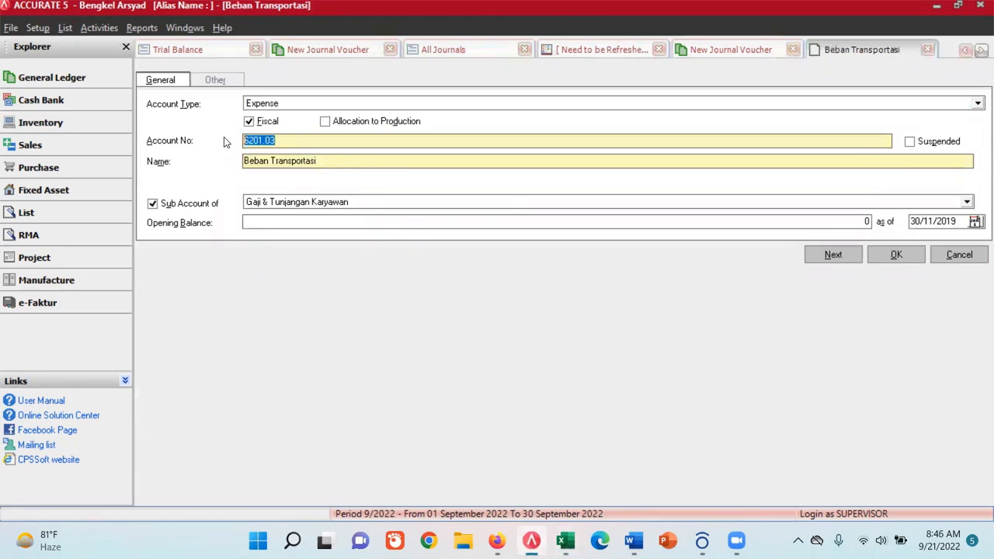
text(5-508)
click(895, 255)
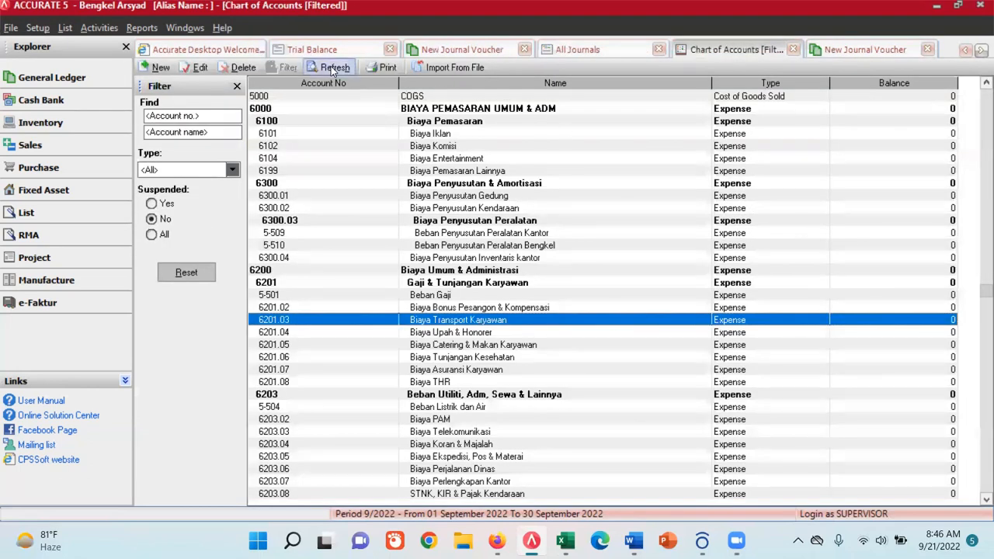
- Refresh the All Journals report and check the expense account used in JU008
click(614, 49)
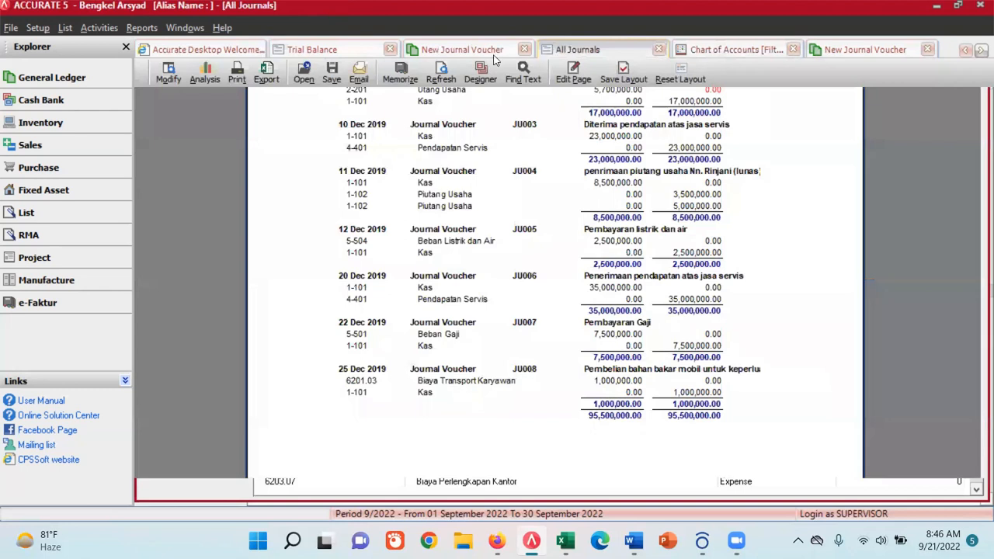
click(441, 73)
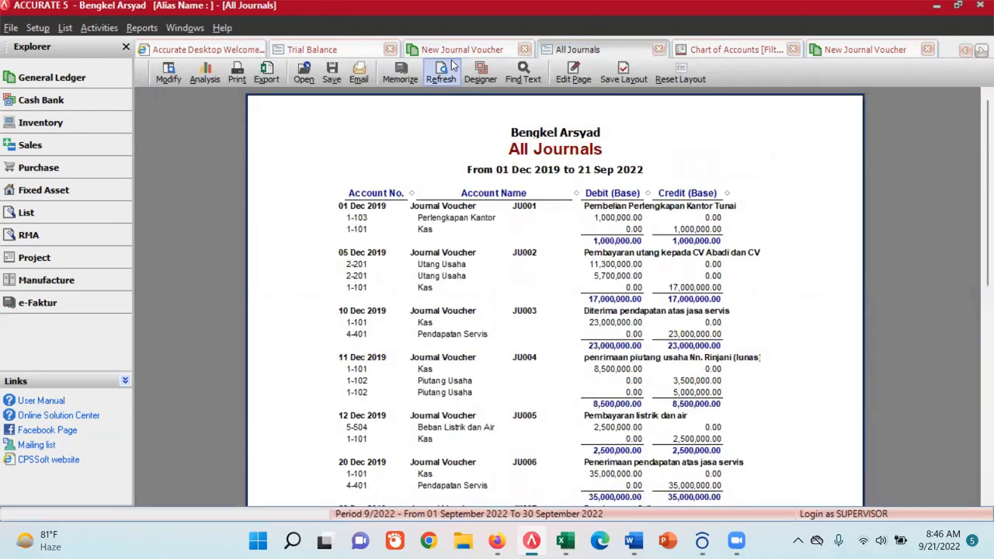
scroll(456, 165, down, 5)
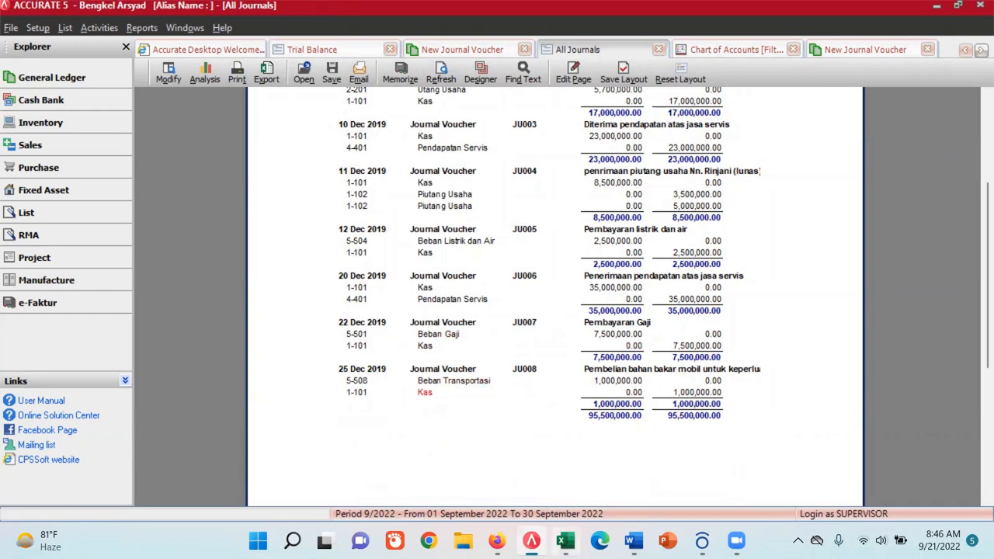
- In Excel's TB sheet, fill the 25 Desember 2019 transaction row for JU008 with yellow to mark it as completed
click(561, 531)
click(86, 497)
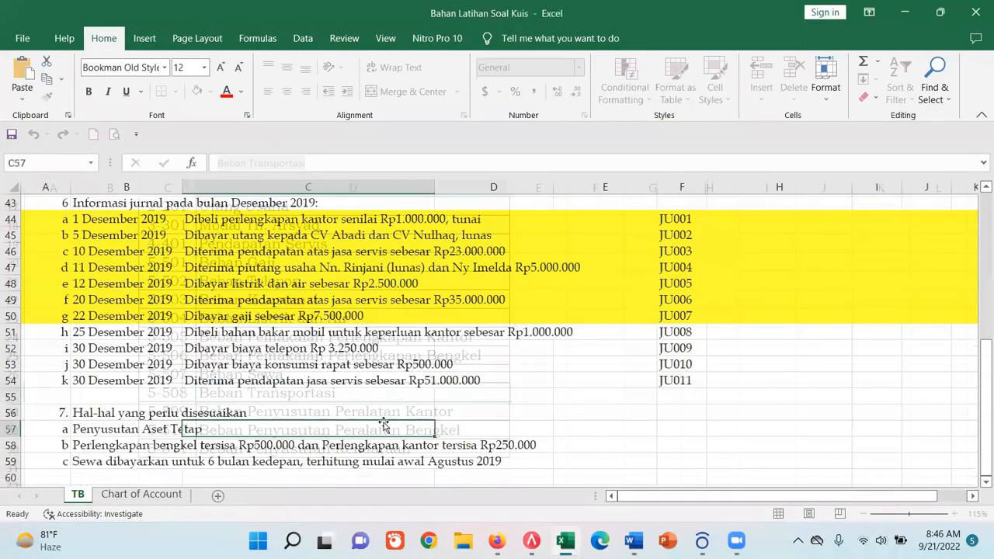
click(12, 331)
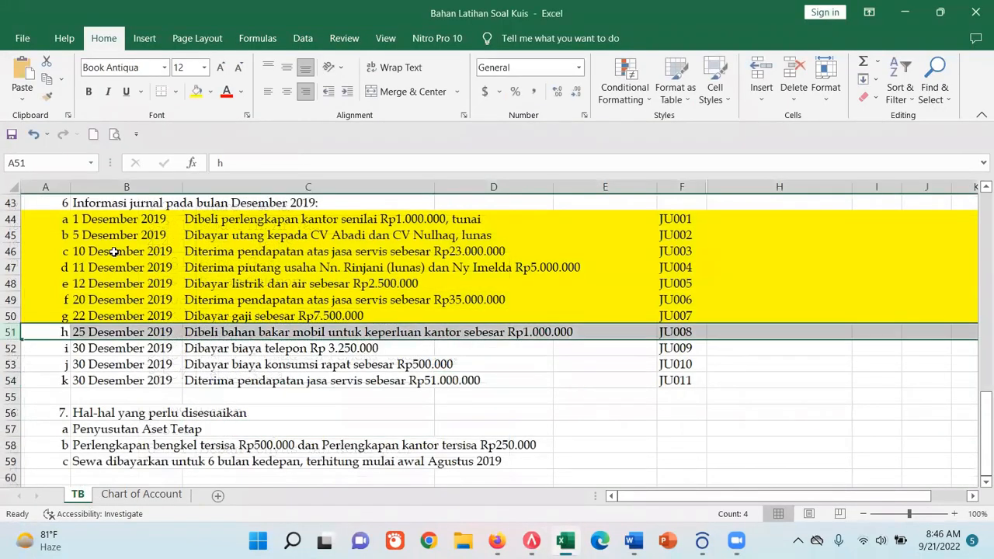
click(195, 91)
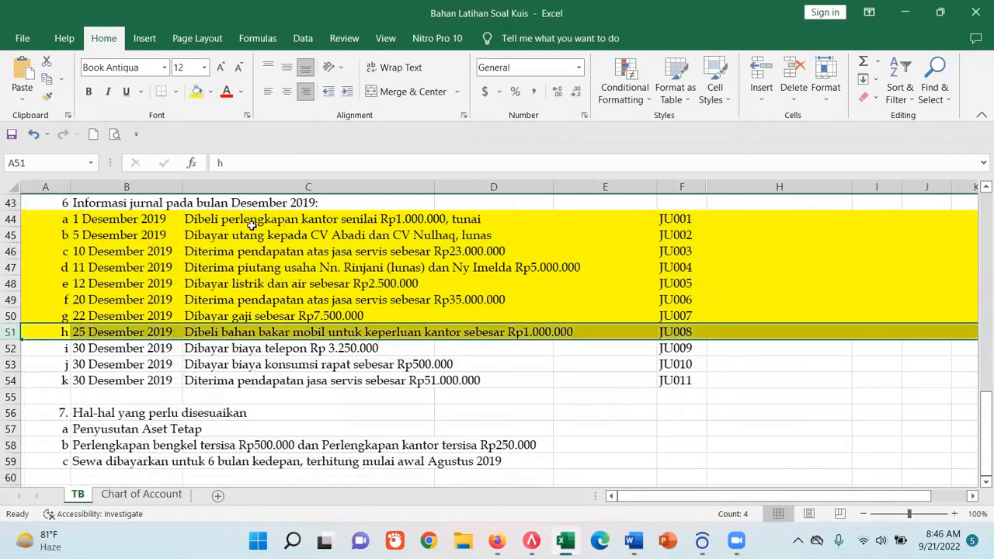
click(496, 363)
scroll(492, 371, down, 1)
scroll(491, 370, up, 1)
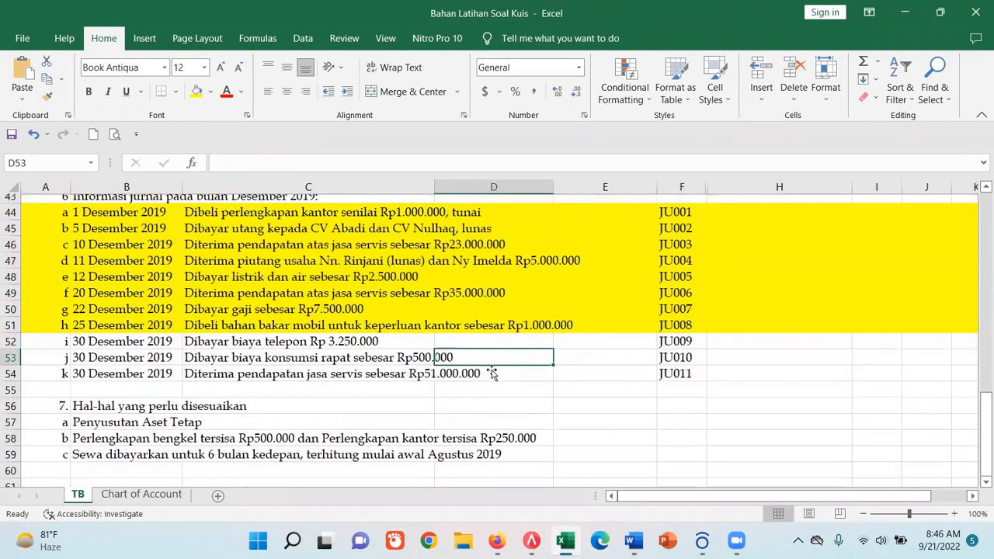
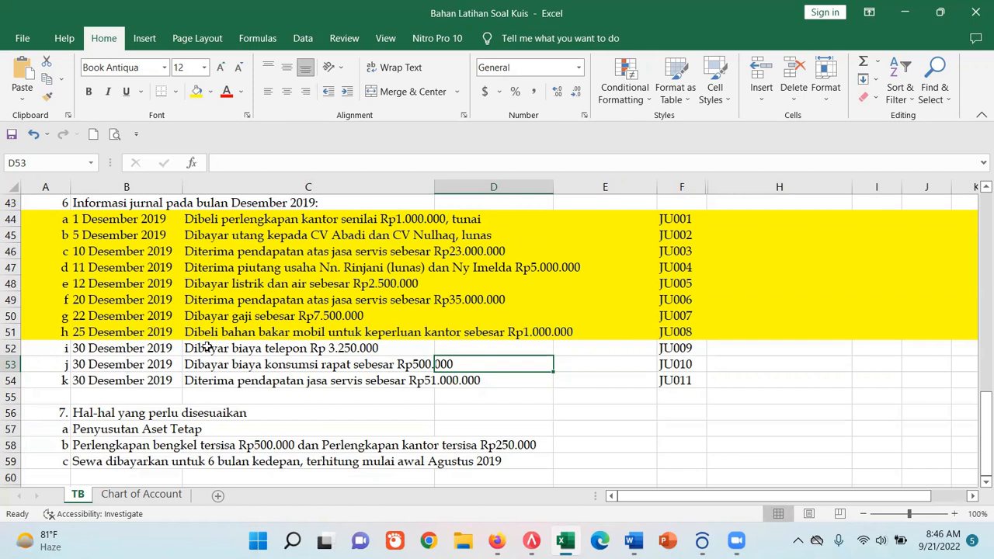
- In Excel's TB sheet, select the words biaya telepon in the JU009 transaction text for reuse in the voucher
click(206, 348)
click(314, 163)
drag(299, 163, 255, 165)
click(531, 541)
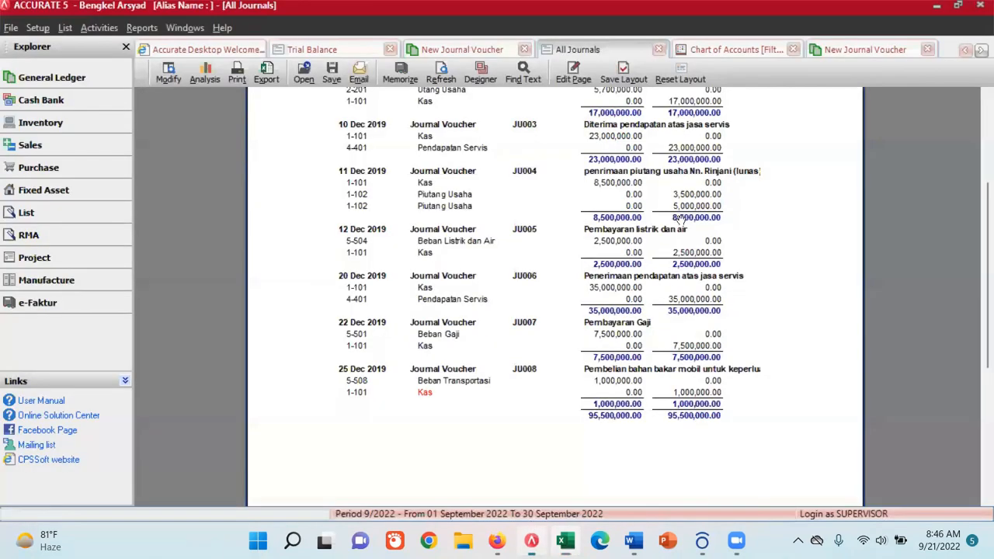
- Switch to ACCURATE and date the new journal voucher JU009 30 December 2019
click(869, 50)
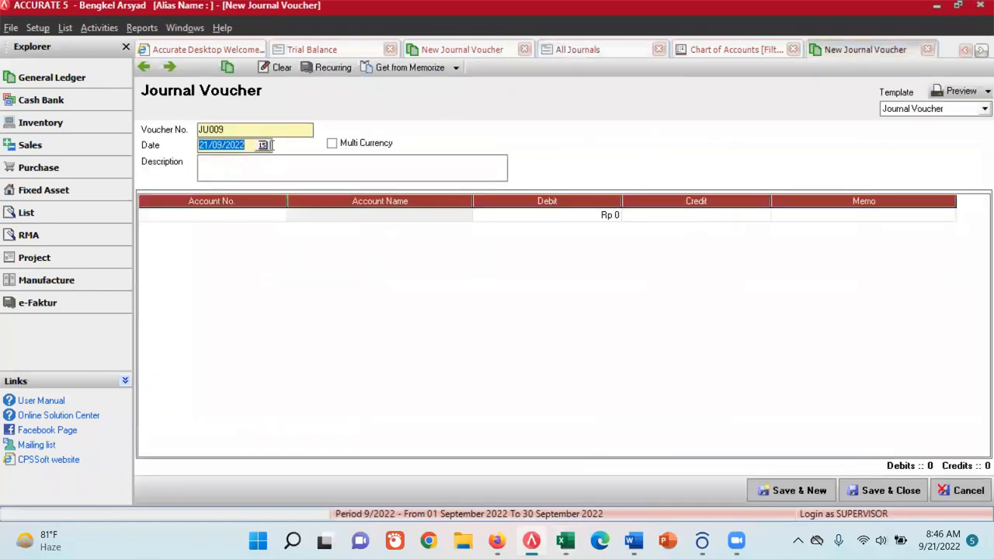
click(264, 146)
click(137, 162)
click(137, 162)
click(136, 161)
click(255, 162)
click(254, 162)
click(254, 162)
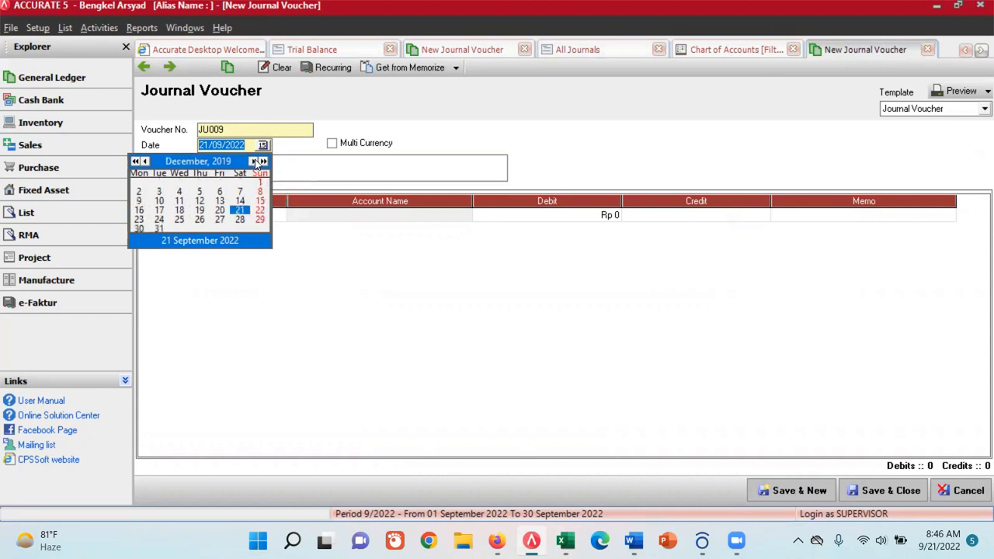
click(139, 229)
- Describe voucher JU009 as "Pembayaran biaya telepon" and check the transaction amount in Excel
click(238, 163)
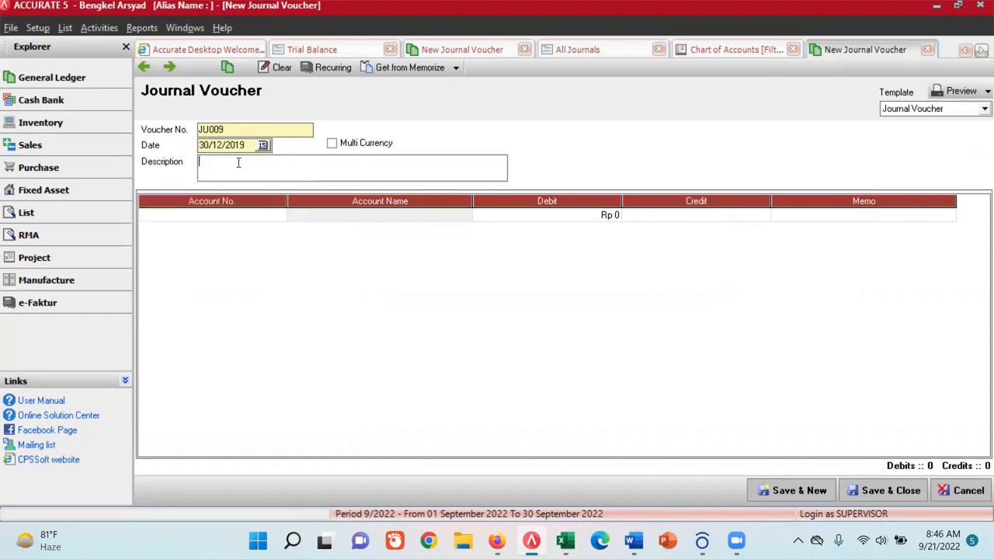
text(Pembayaran biaya telepon)
click(565, 540)
click(565, 541)
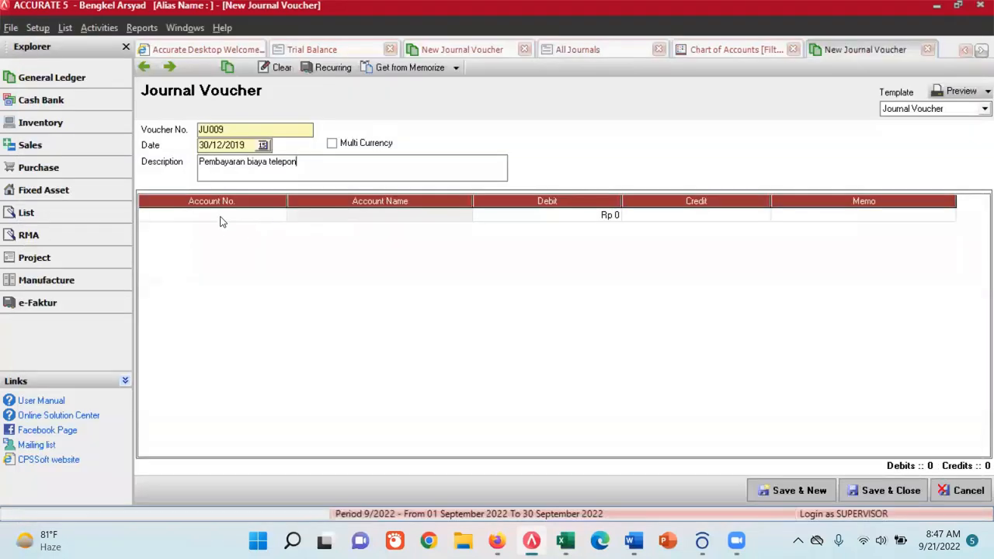
- Add a debit line of Rp 3,250,000 to account 6203.03 Biaya Telekomunikasi in voucher JU009
click(220, 219)
click(278, 215)
click(427, 174)
text(telep)
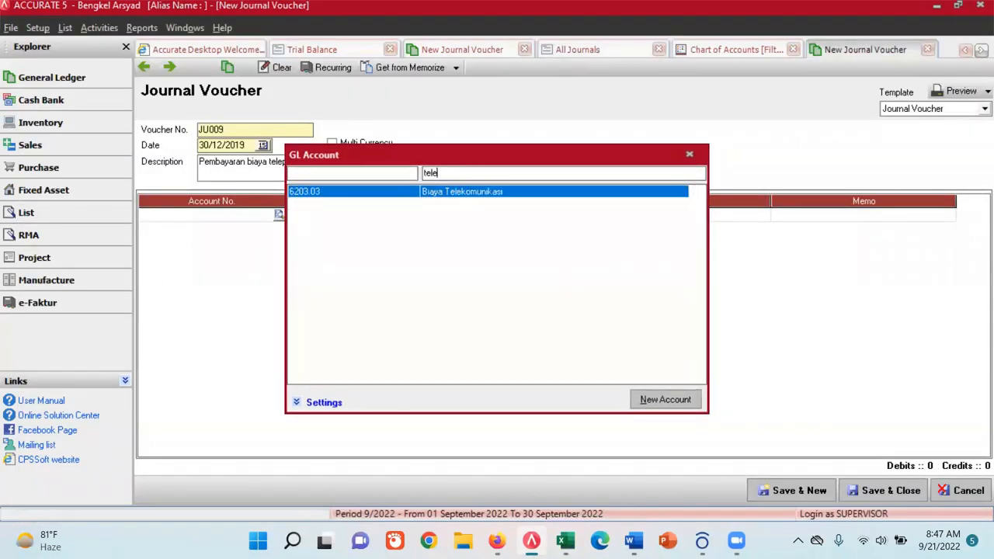
key(BackSpace)
double_click(450, 192)
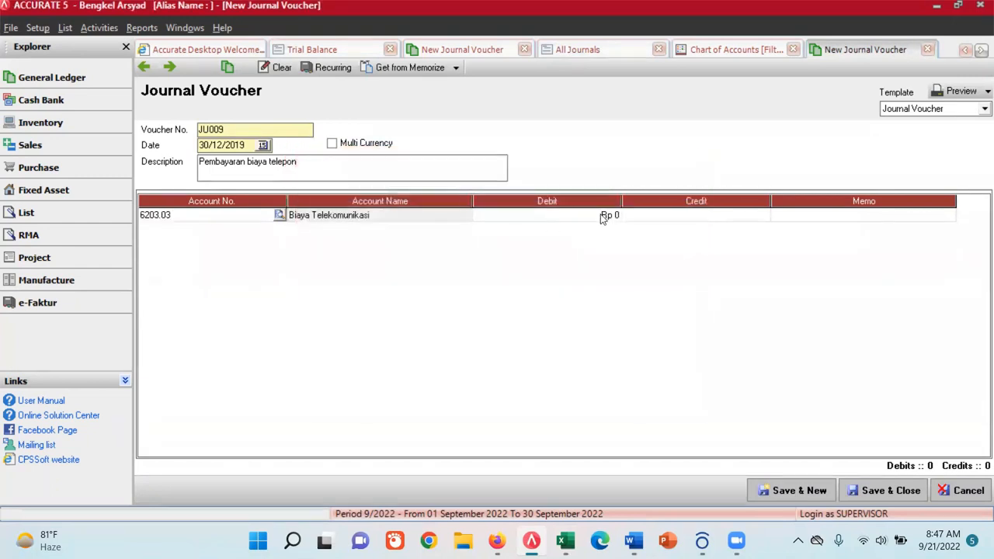
click(603, 217)
text(3250)
key(Tab)
key(Tab)
key(Tab)
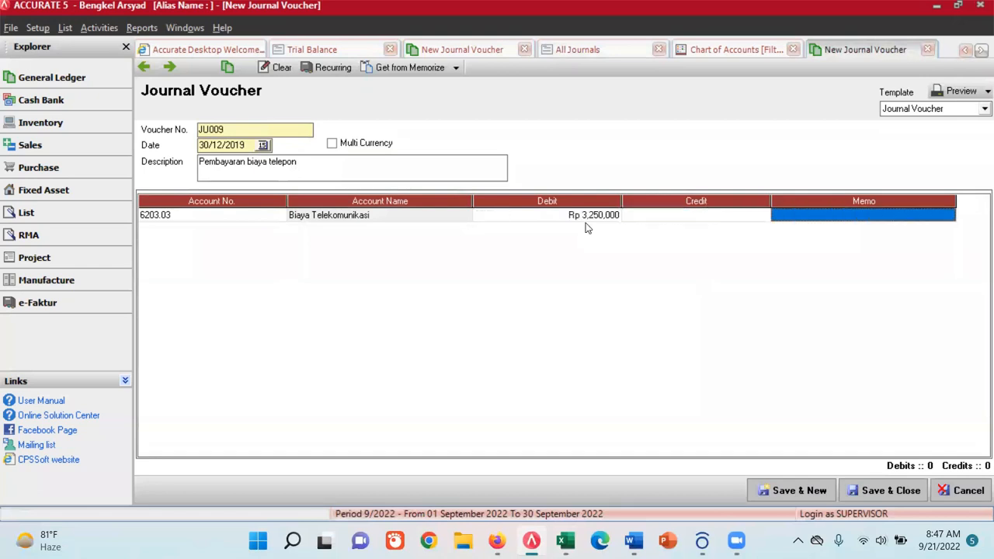
- Add a balancing credit line of Rp 3,250,000 to account 1-101 Kas and save JU009, starting a new voucher
click(279, 231)
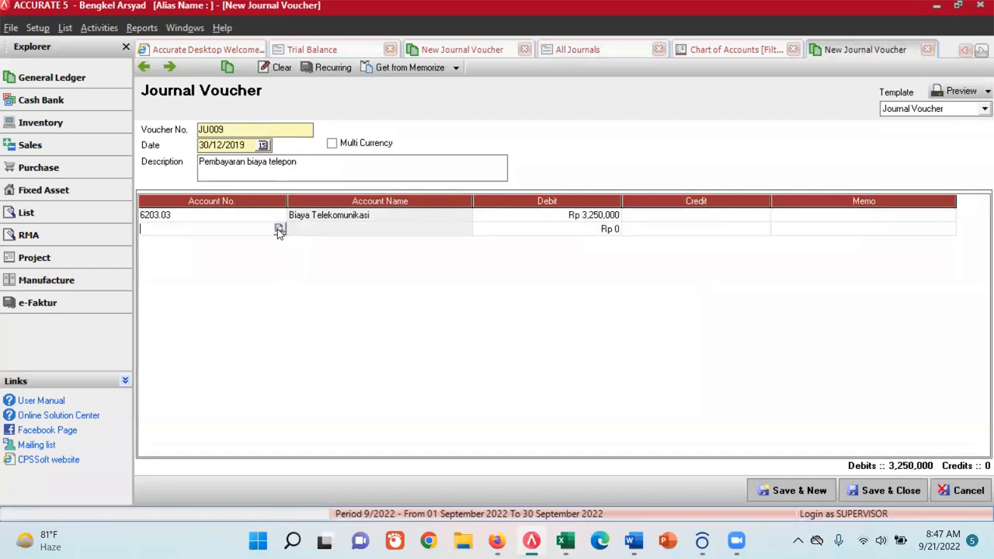
click(279, 229)
click(446, 174)
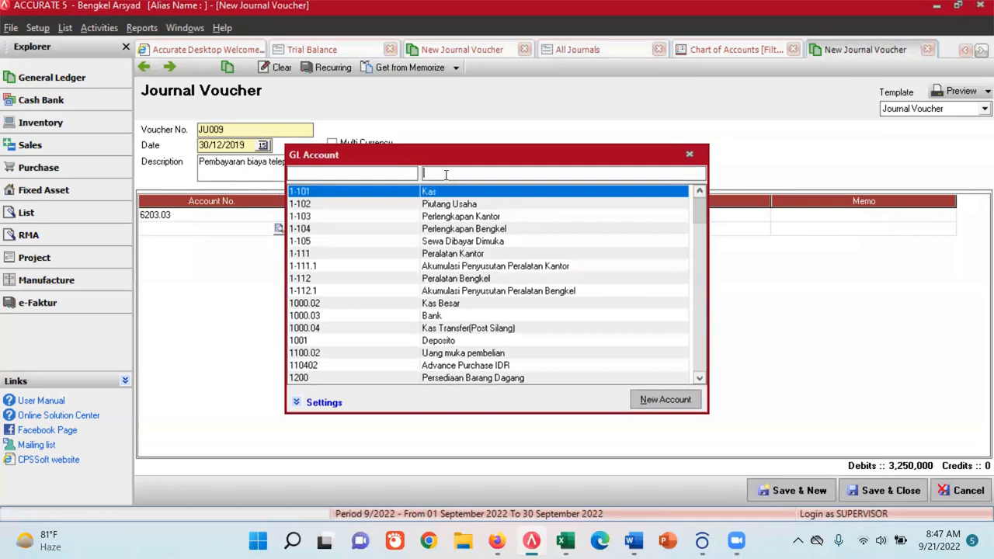
double_click(436, 191)
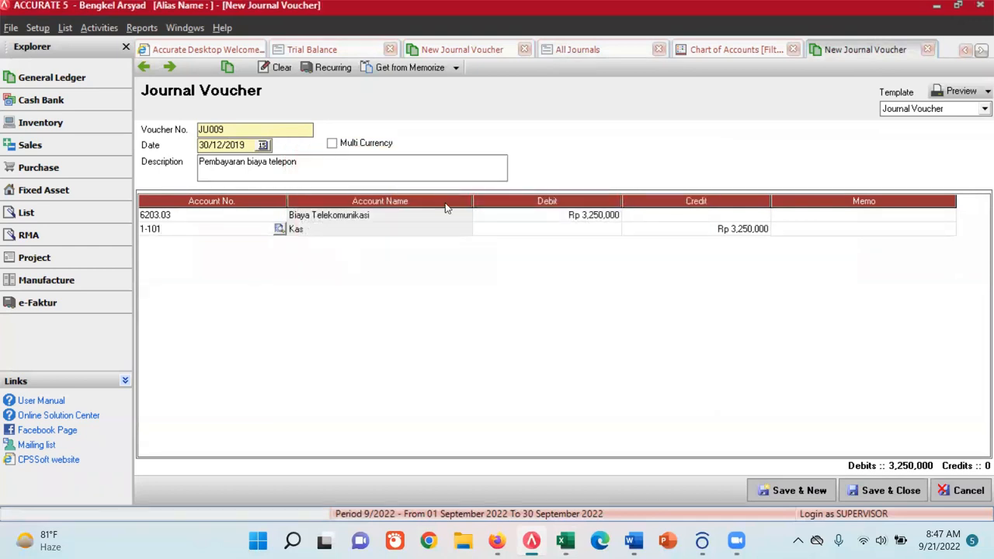
click(817, 490)
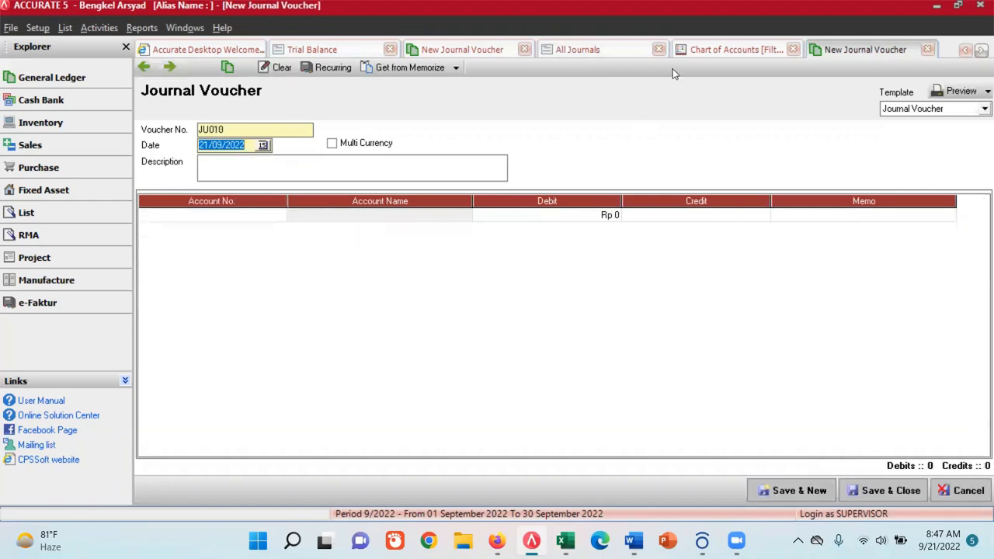
- Check JU009 in the refreshed All Journals report and open account 6203.03 Biaya Telekomunikasi for editing
click(598, 51)
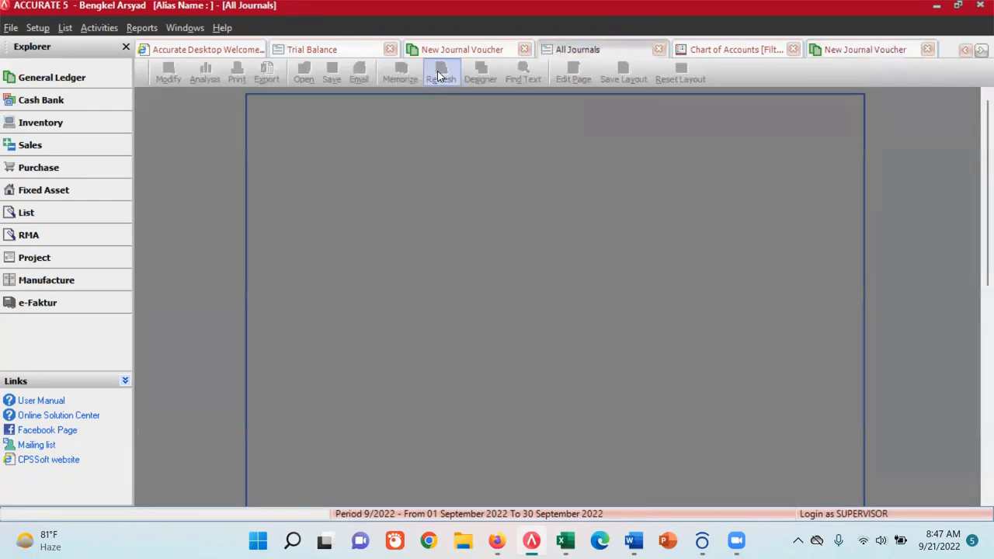
scroll(561, 314, down, 5)
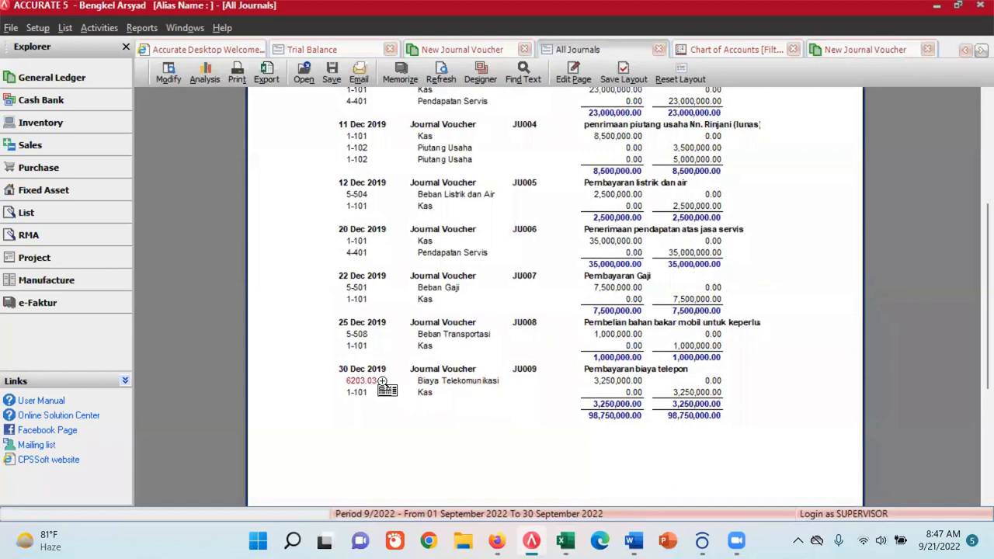
click(728, 52)
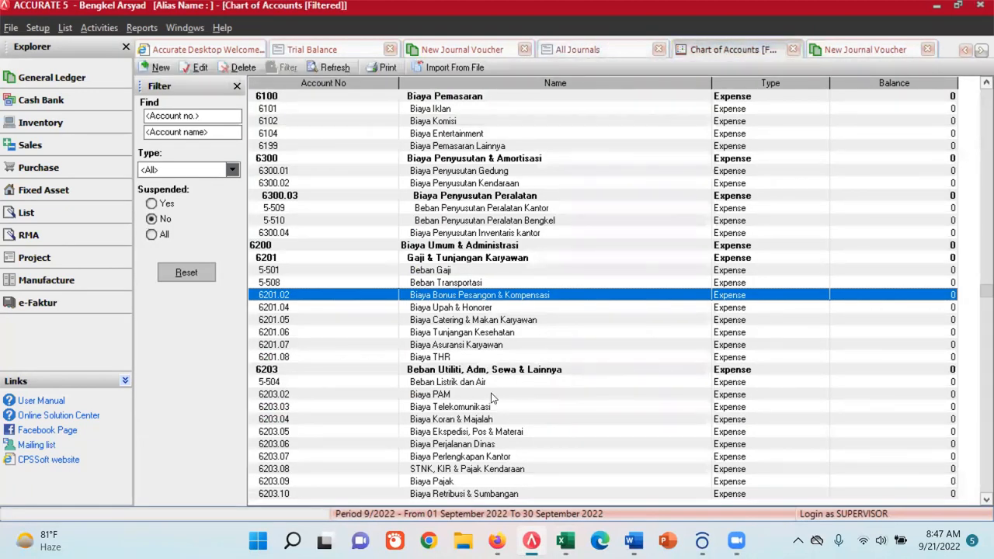
click(469, 410)
double_click(469, 410)
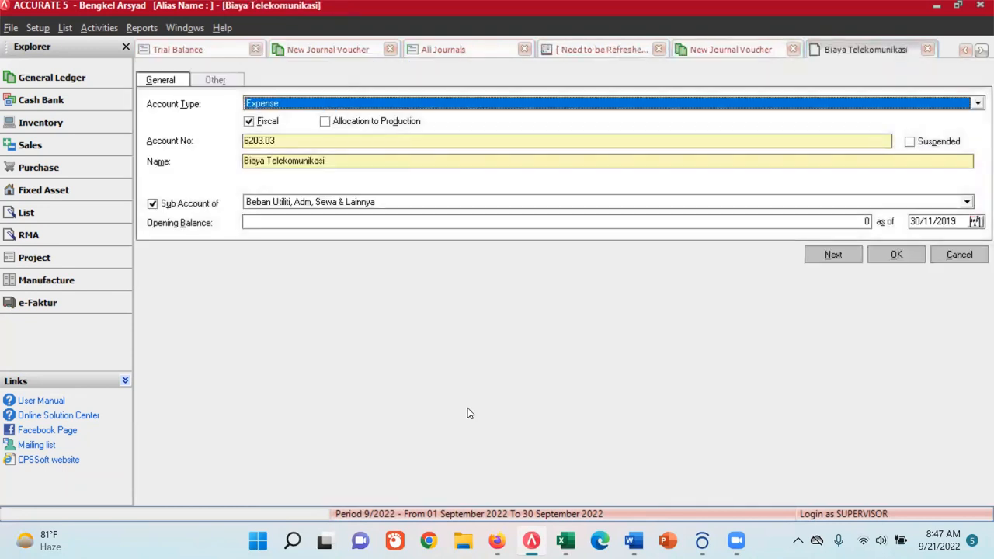
- Copy the account name Beban Telepon from Excel's Chart of Account sheet and return to ACCURATE
click(566, 541)
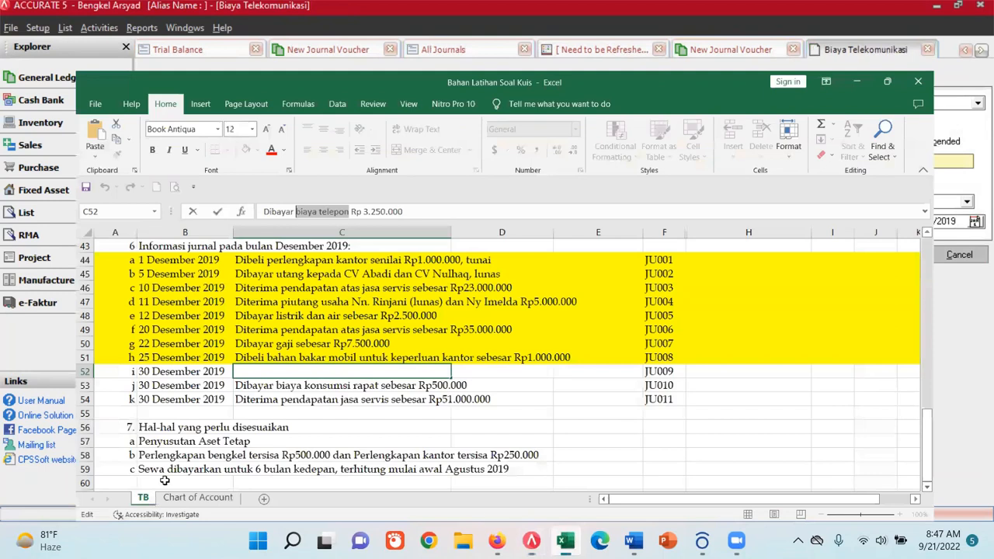
click(165, 497)
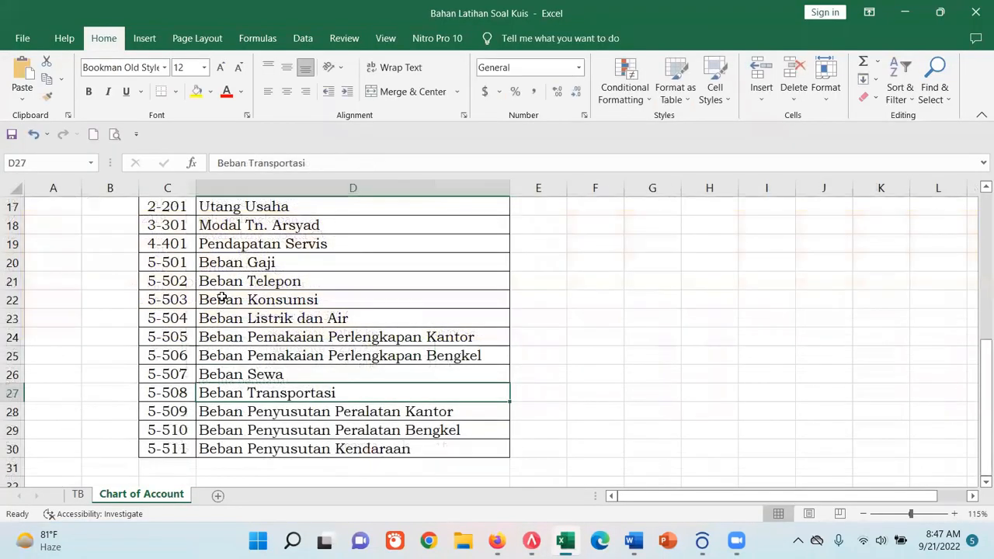
click(223, 281)
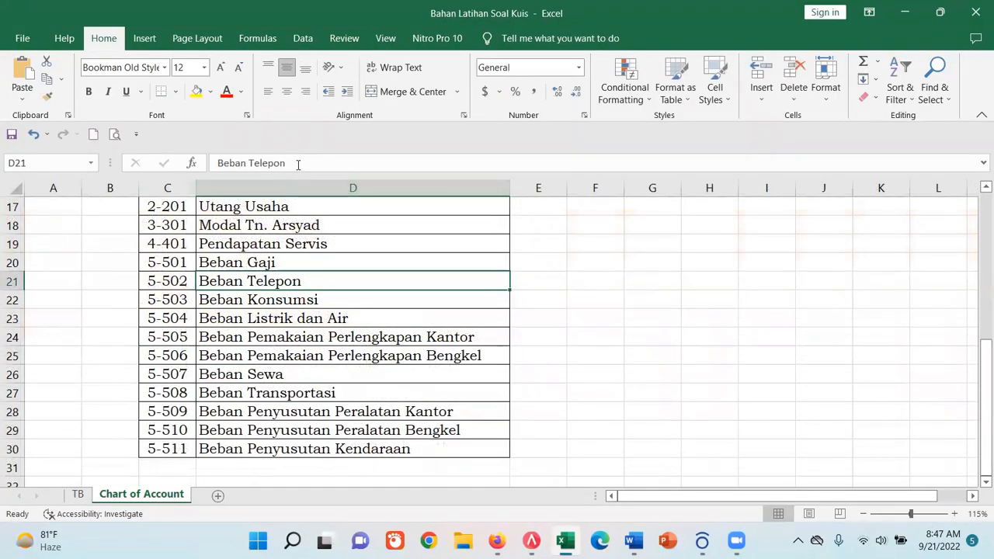
drag(298, 164, 165, 163)
key(ctrl+c)
click(531, 541)
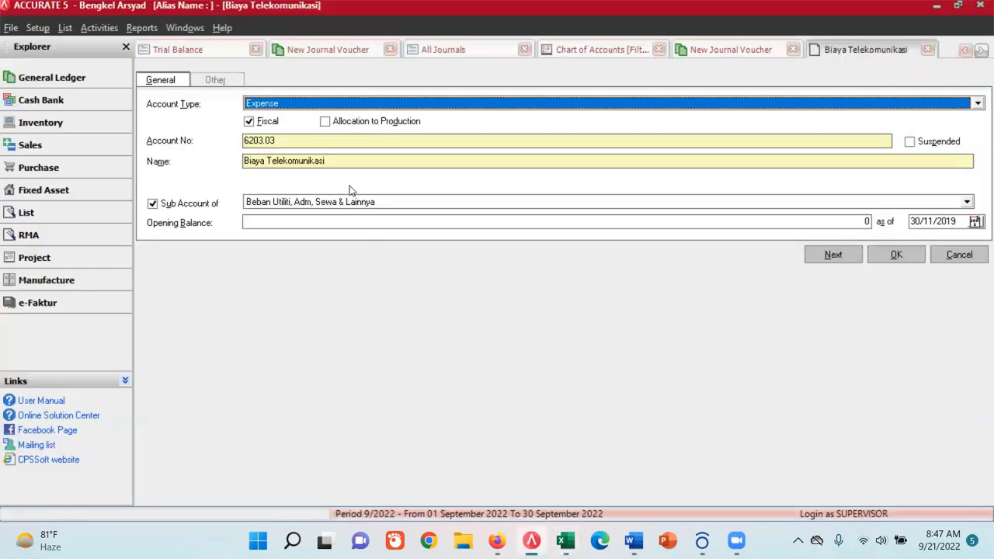
- Rename the Biaya Telekomunikasi account to Beban Telepon with account number 5-502, save it and refresh the chart of accounts
double_click(299, 140)
key(ctrl+v)
key(ctrl+z)
key(Tab)
key(ctrl+v)
key(shift+Tab)
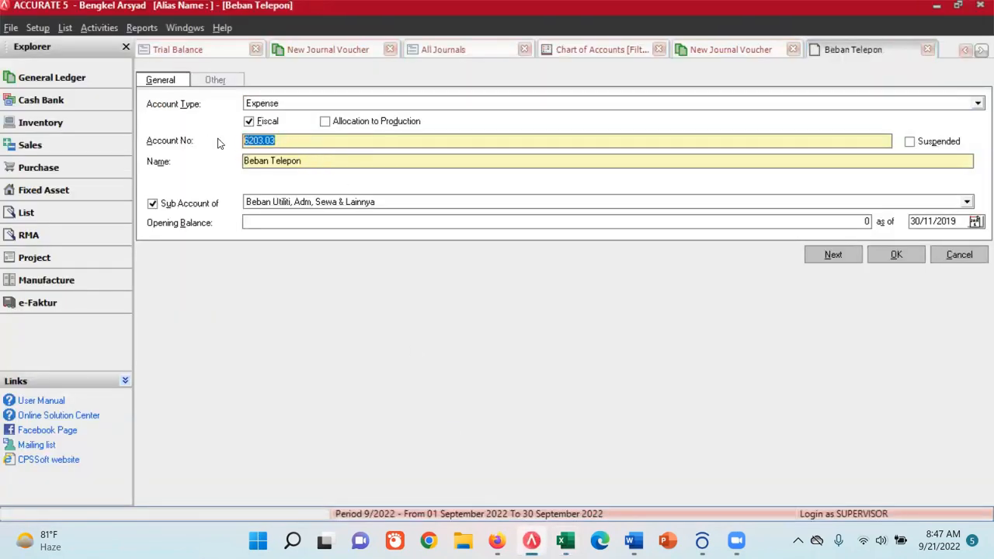
text(5-502)
click(894, 255)
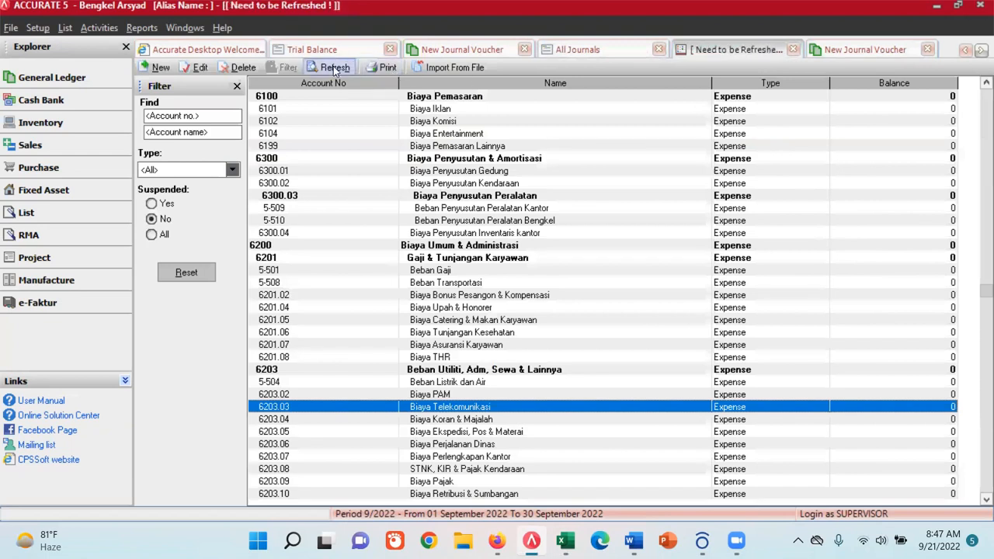
click(330, 68)
- Refresh the All Journals report and check the expense account used in JU009
click(578, 49)
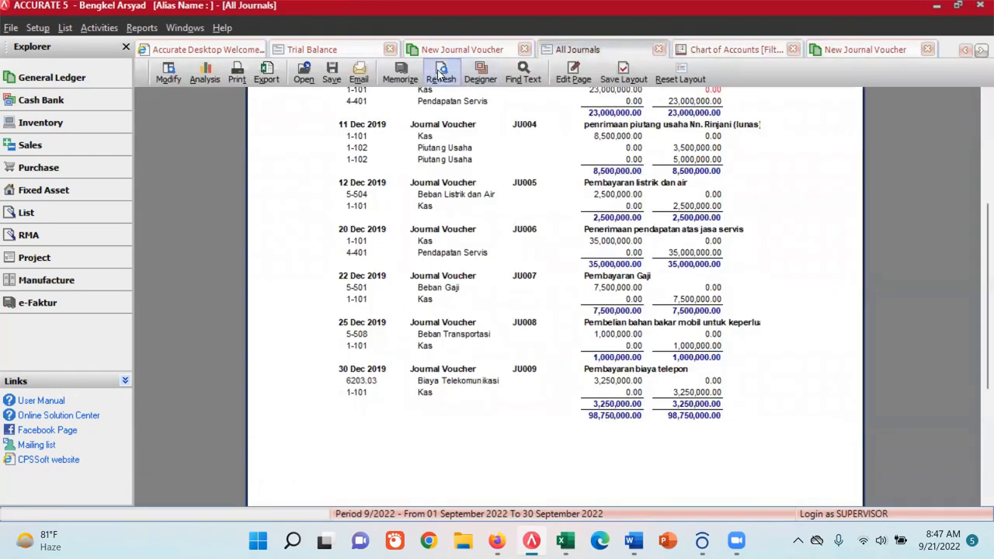
click(441, 74)
scroll(377, 425, down, 5)
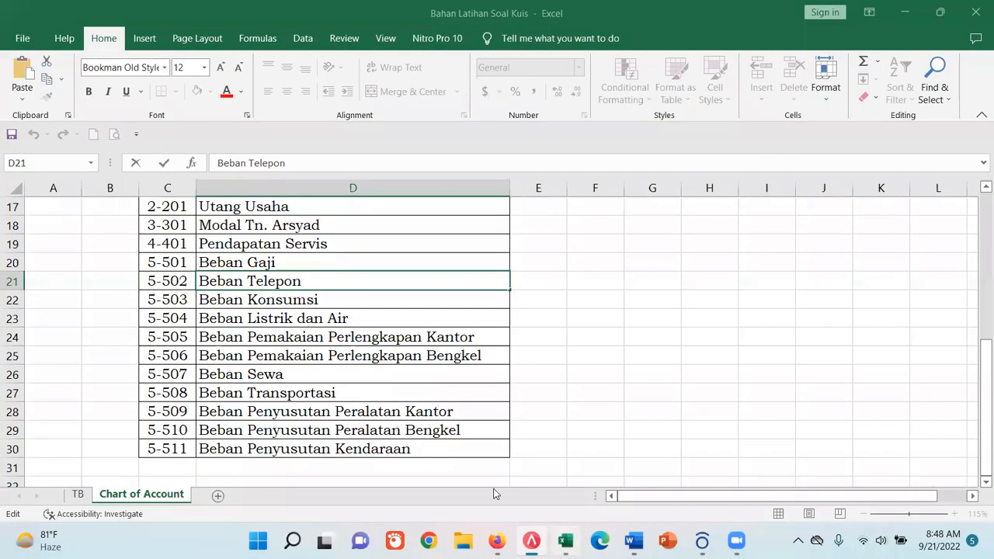
- In Excel's TB sheet, fill the JU009 transaction row with yellow to mark it as completed
click(565, 541)
click(81, 495)
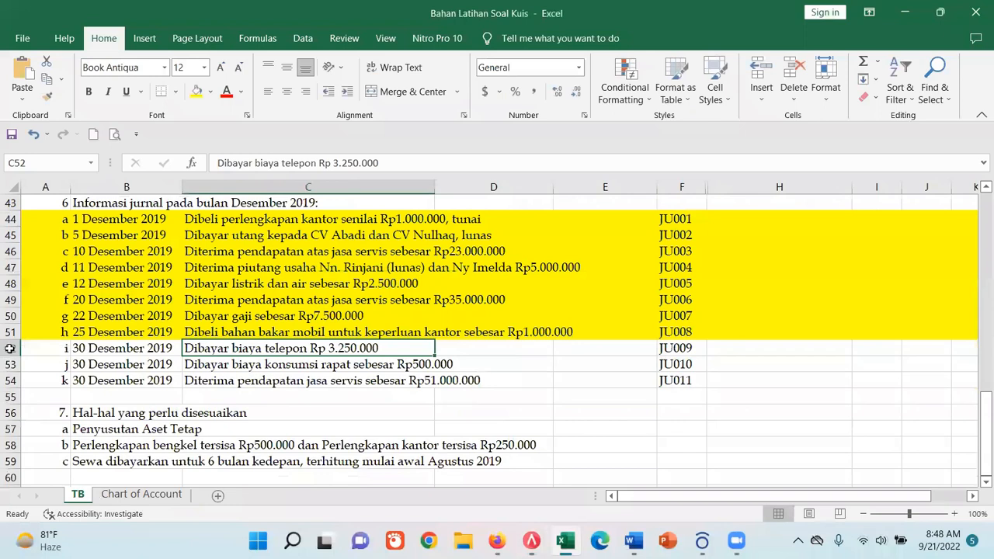
click(9, 348)
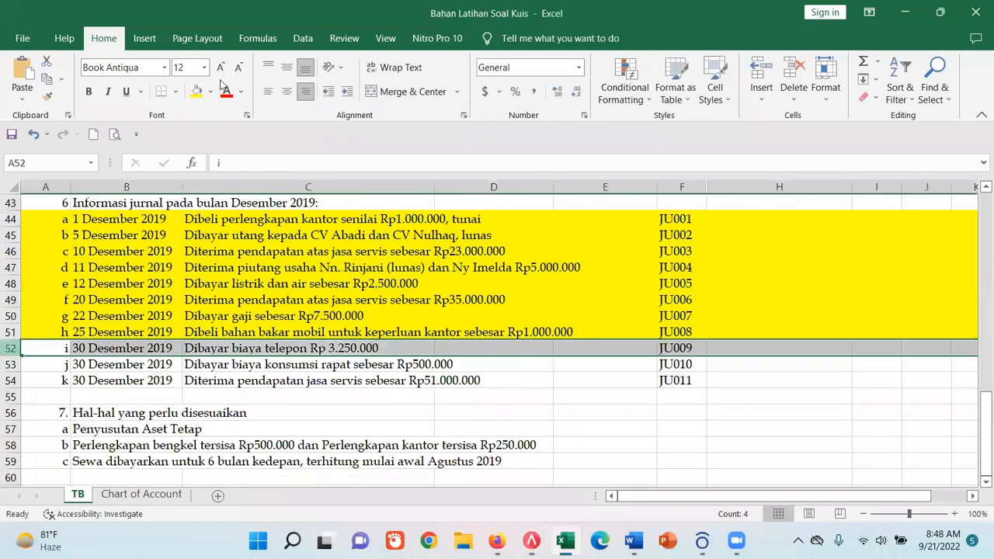
click(196, 91)
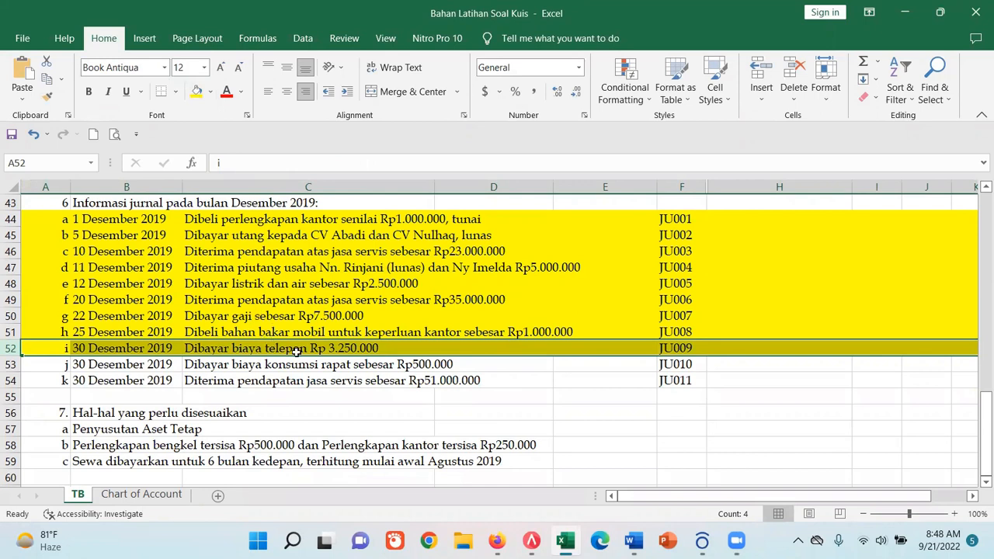
- Look up the Beban Konsumsi account number in the Chart of Account sheet for the meeting consumption transaction
click(177, 493)
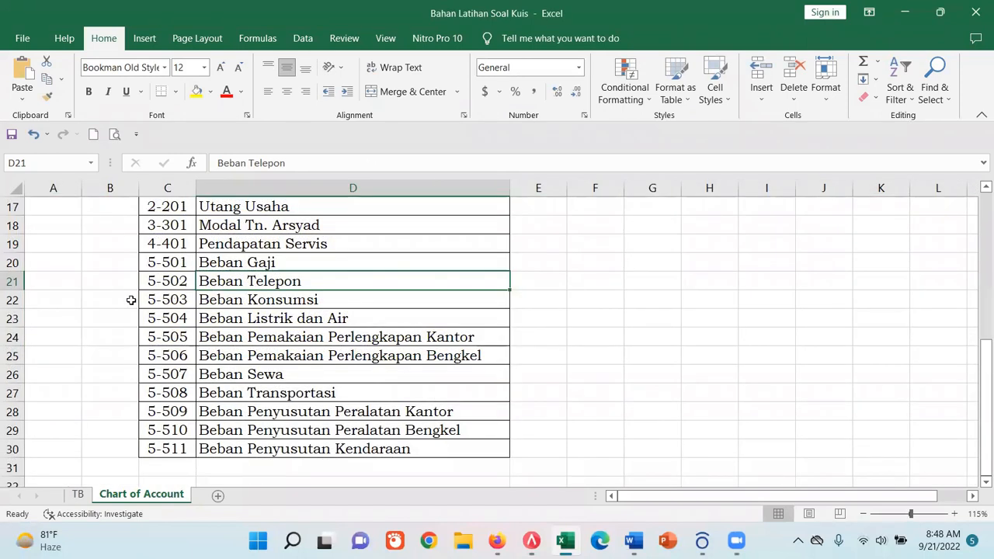
click(11, 299)
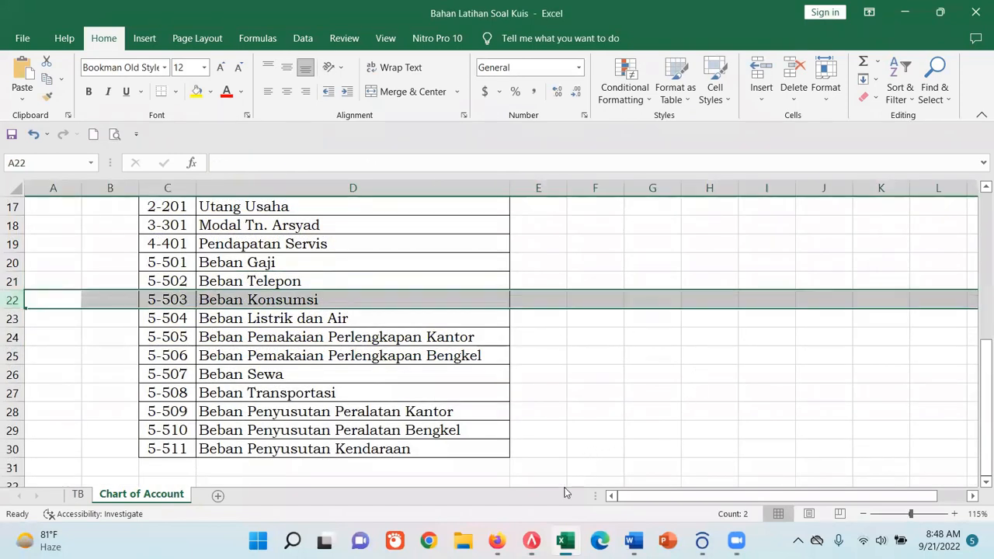
click(78, 495)
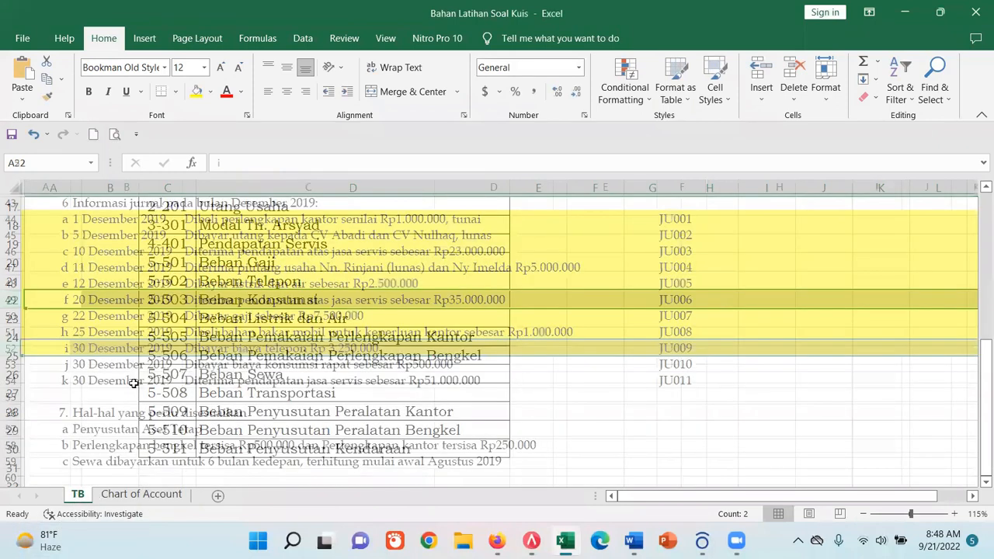
- Review the JU010 transaction text about biaya konsumsi rapat in the TB sheet and return to ACCURATE's new journal voucher
click(191, 369)
drag(255, 163, 351, 163)
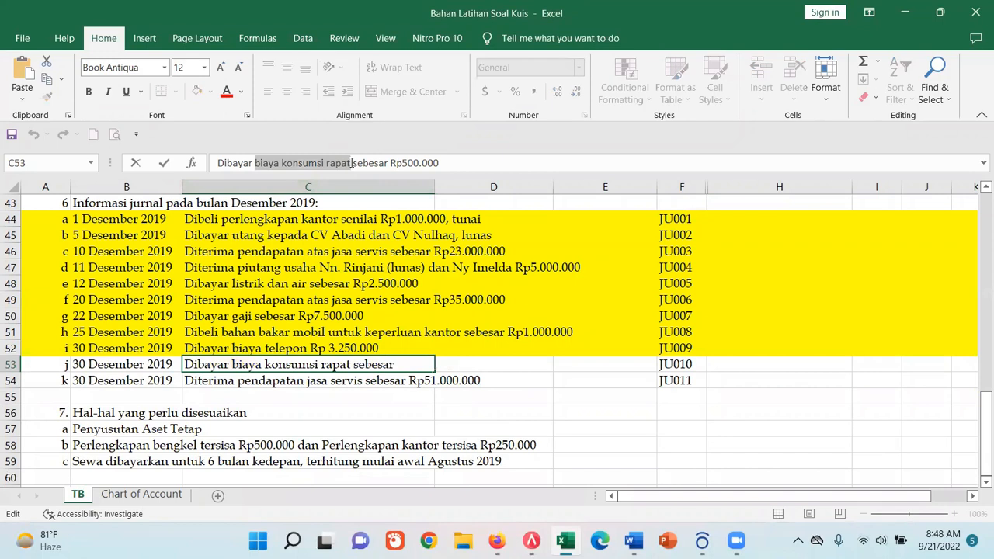
click(233, 412)
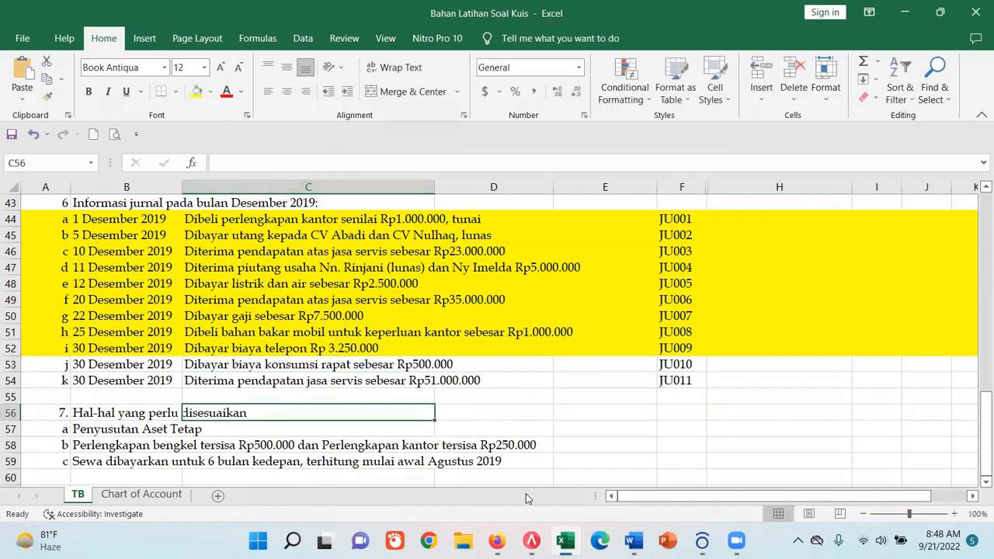
click(532, 541)
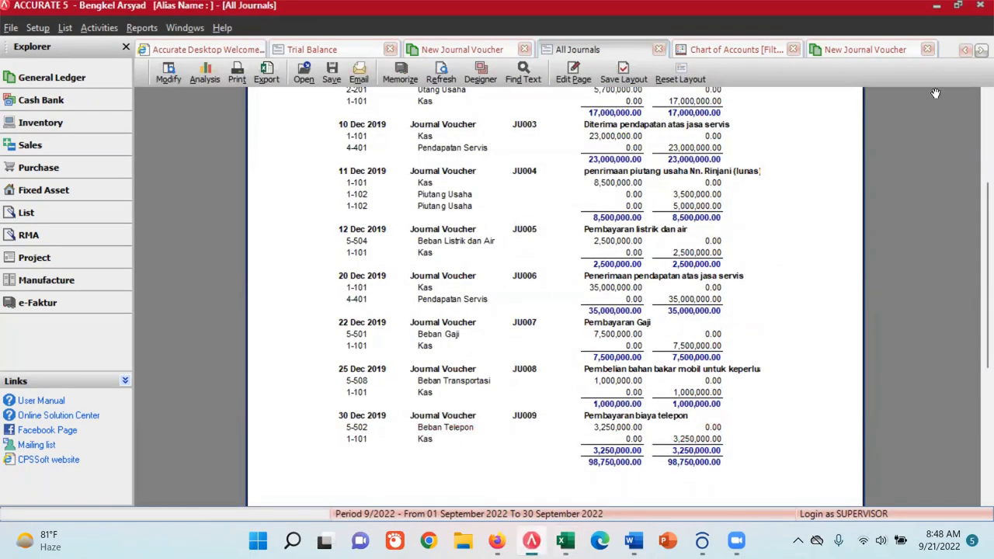
click(882, 50)
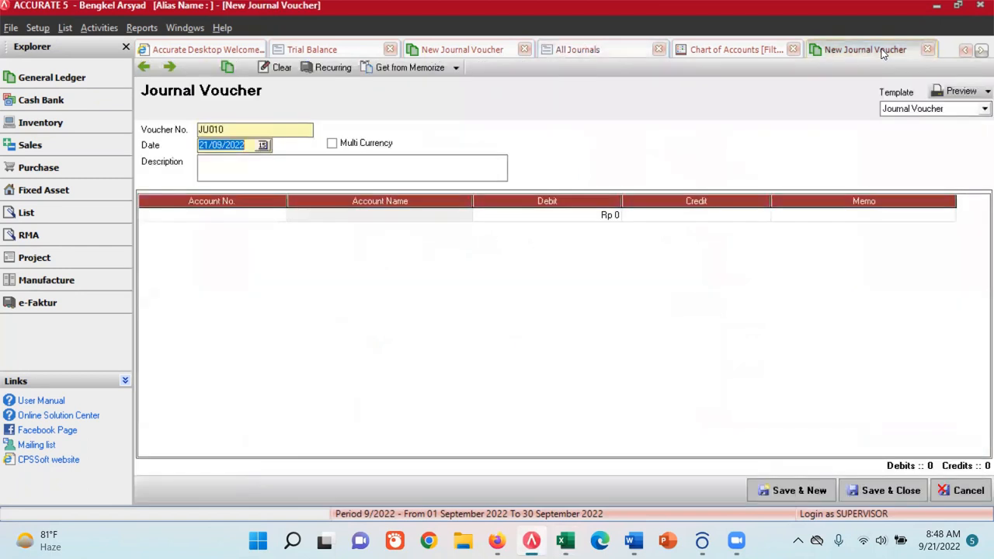
- Enter "Pembelian konsumsi rapat" as the description of voucher JU010
click(258, 163)
text(Pembayaran biaya konsumsi rapat)
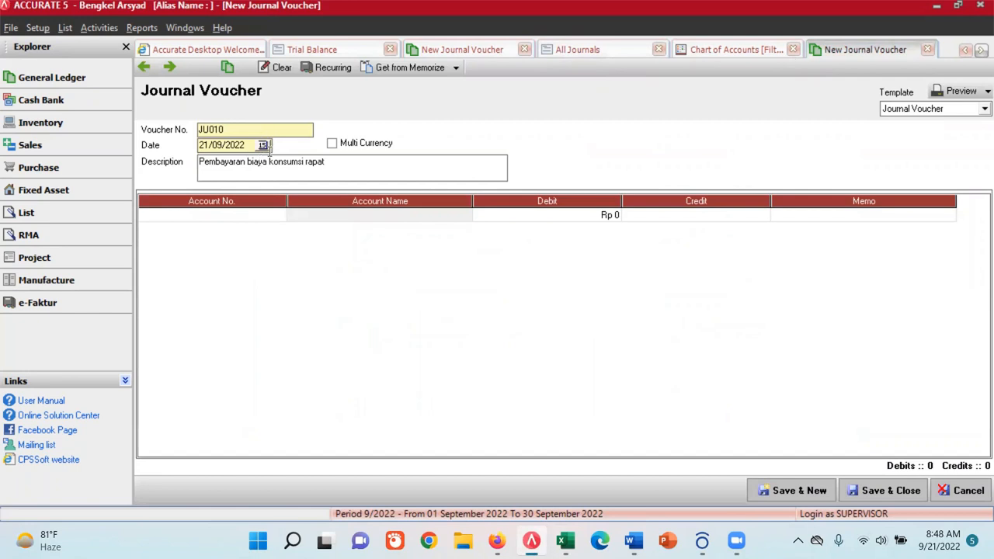
drag(247, 163, 199, 162)
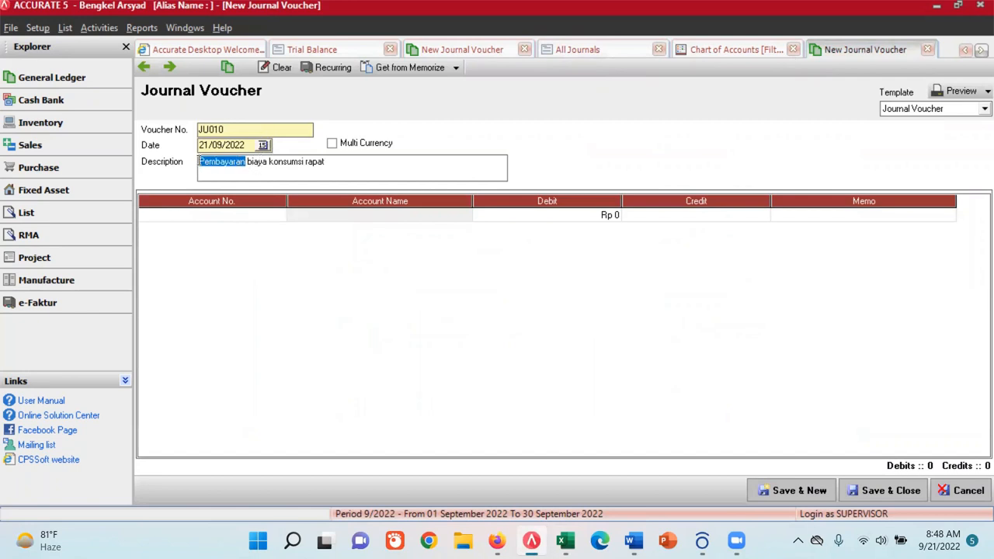
text(Pembelian)
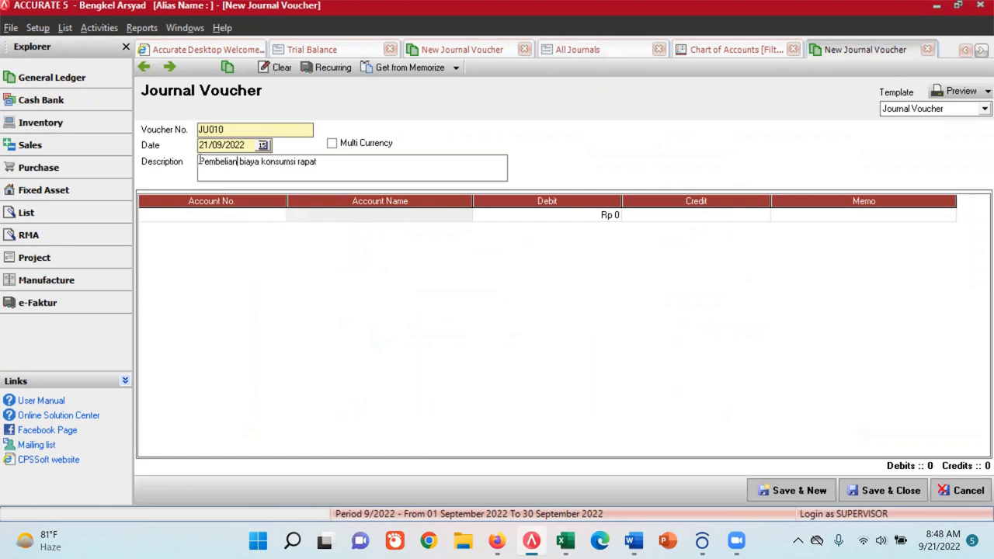
drag(257, 168, 233, 168)
key(BackSpace)
- Set the date of voucher JU010 to 30/12/2019
click(261, 147)
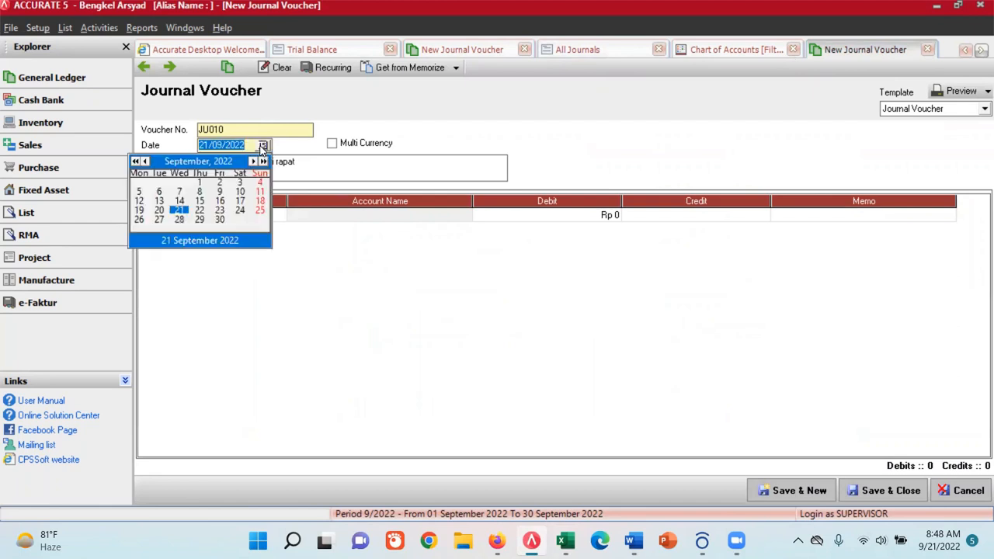
click(135, 162)
click(135, 161)
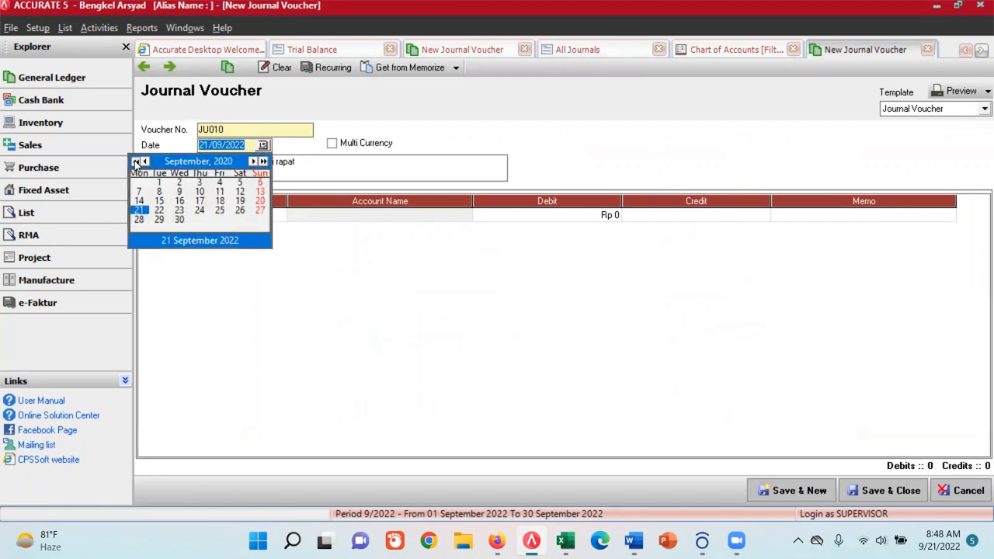
click(135, 162)
click(252, 161)
click(252, 162)
click(252, 162)
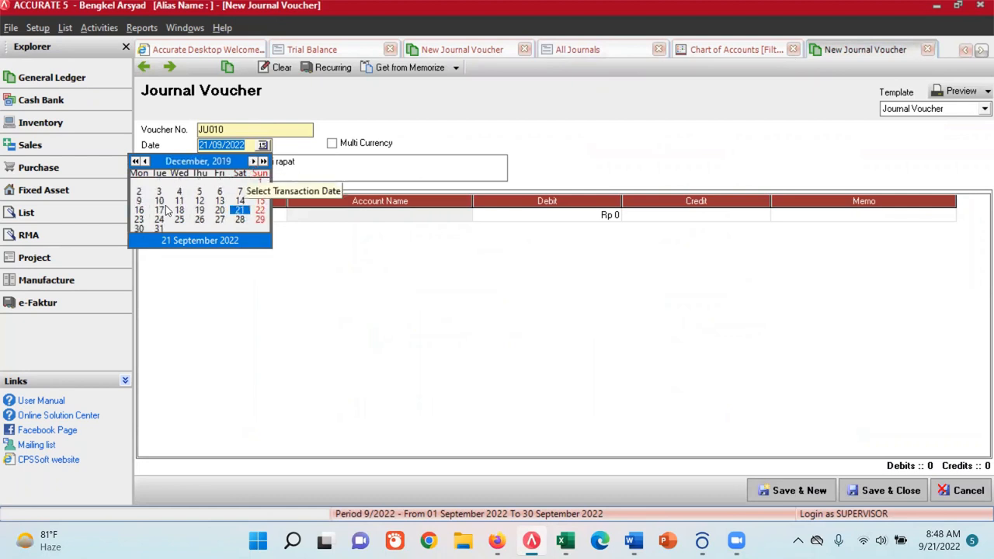
click(138, 228)
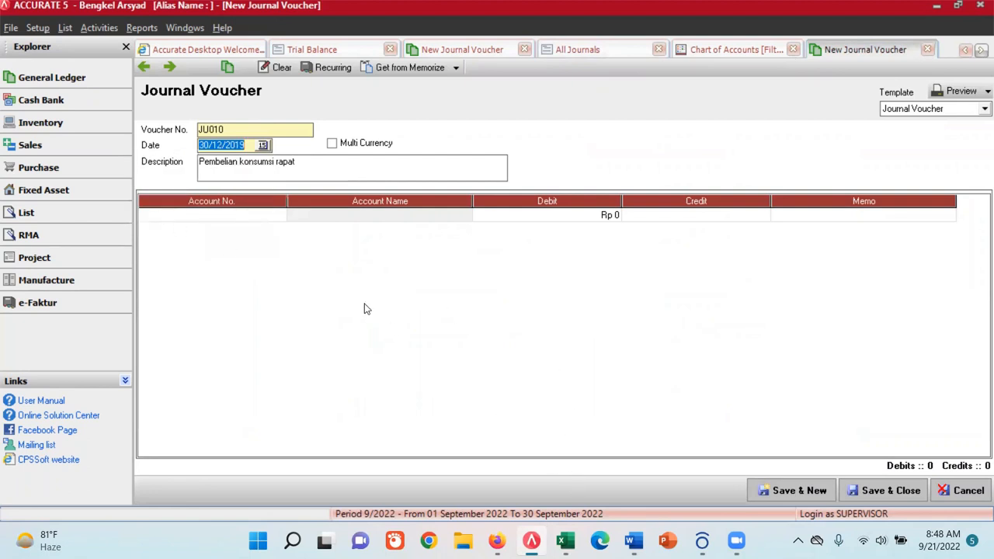
- Search the GL account list by name for a consumption (konsumsi) expense account for the first journal line, then close the list
click(273, 215)
click(278, 215)
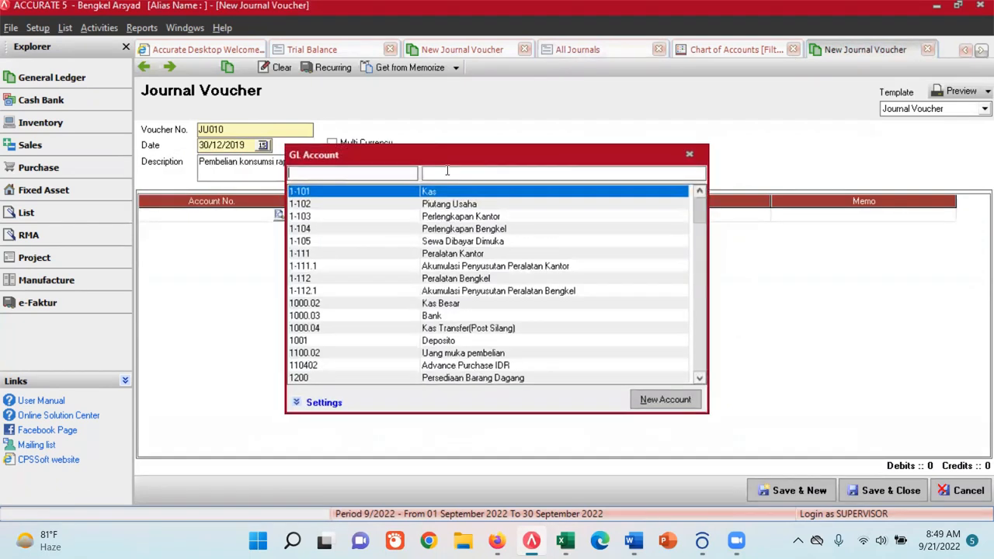
text(kons)
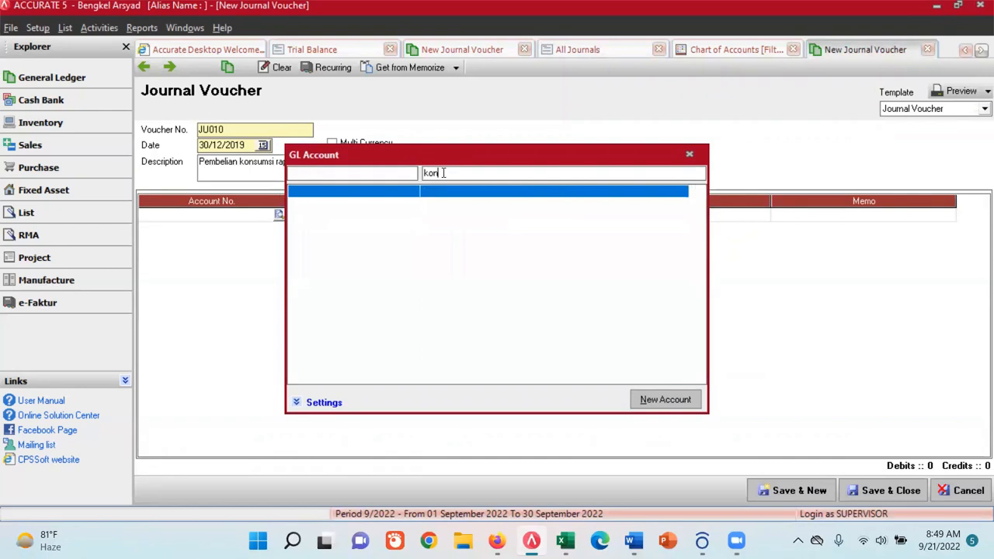
key(BackSpace)
key(BackSpace)
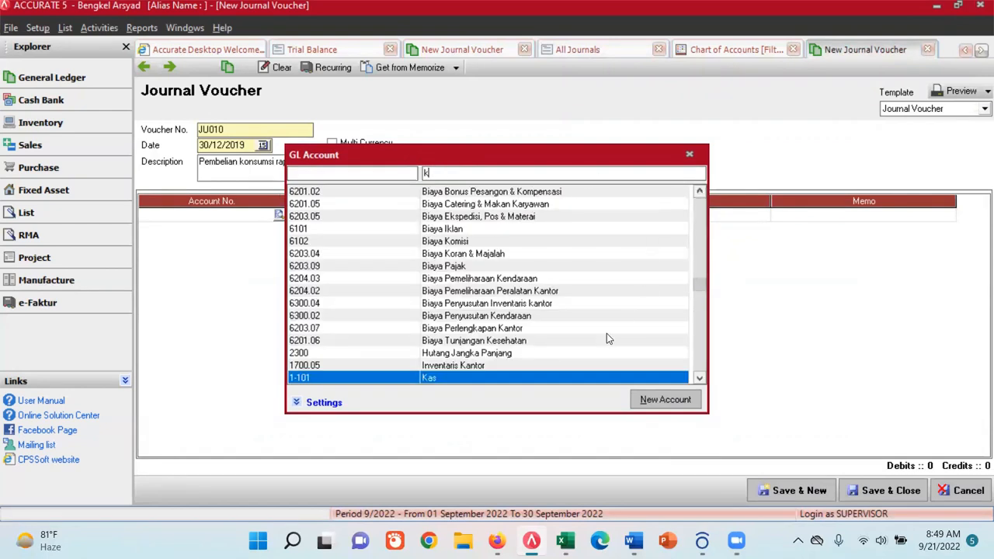
click(699, 192)
click(700, 192)
click(699, 192)
click(700, 191)
click(699, 191)
click(700, 192)
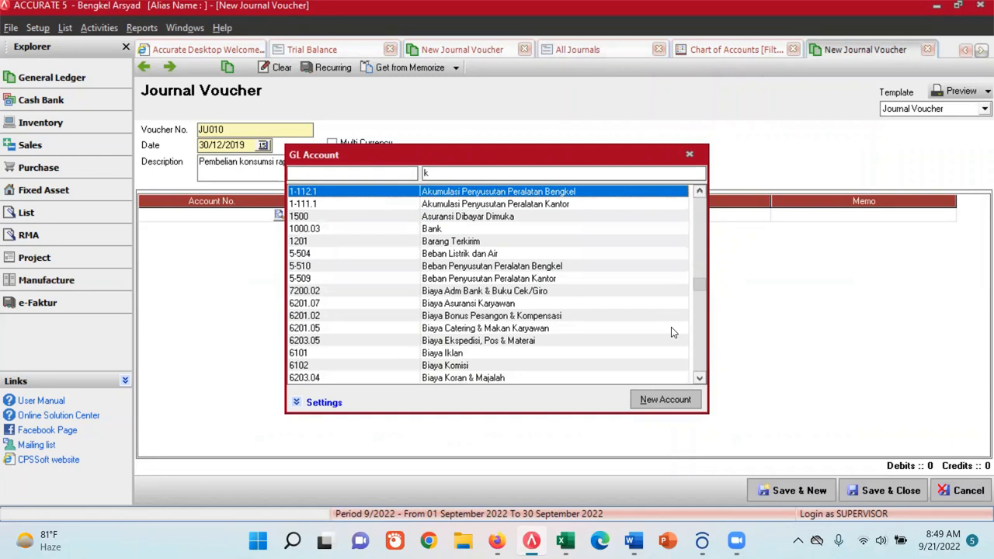
key(Down)
key(Down)
key(Down)
key(Down)
key(Down)
key(Down)
key(Down)
key(Down)
key(Down)
key(Down)
key(Down)
key(Down)
key(Down)
key(Down)
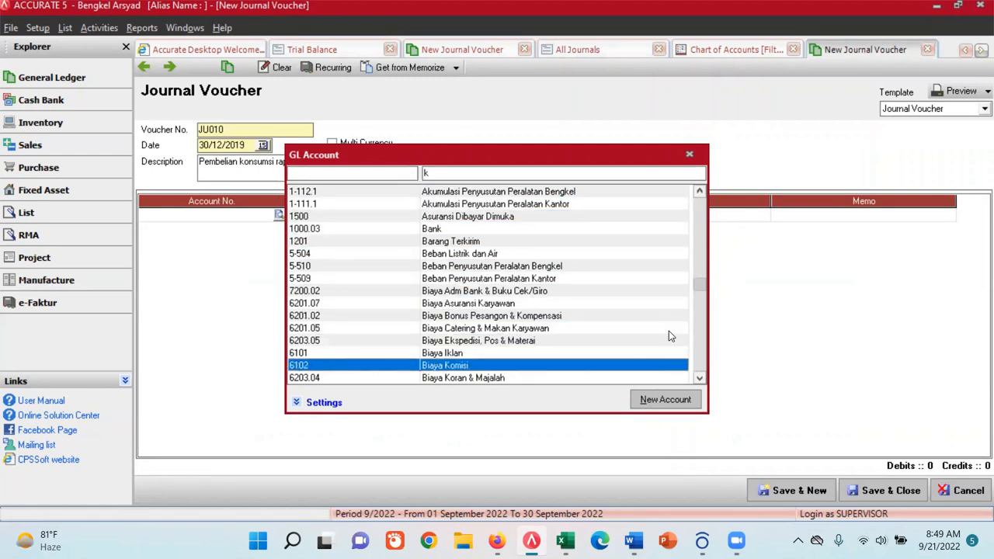
key(Down)
key(Down)
key(Down)
key(Down)
key(Down)
key(Down)
key(Down)
key(Down)
key(Down)
key(Down)
key(Down)
key(Down)
key(Down)
key(Down)
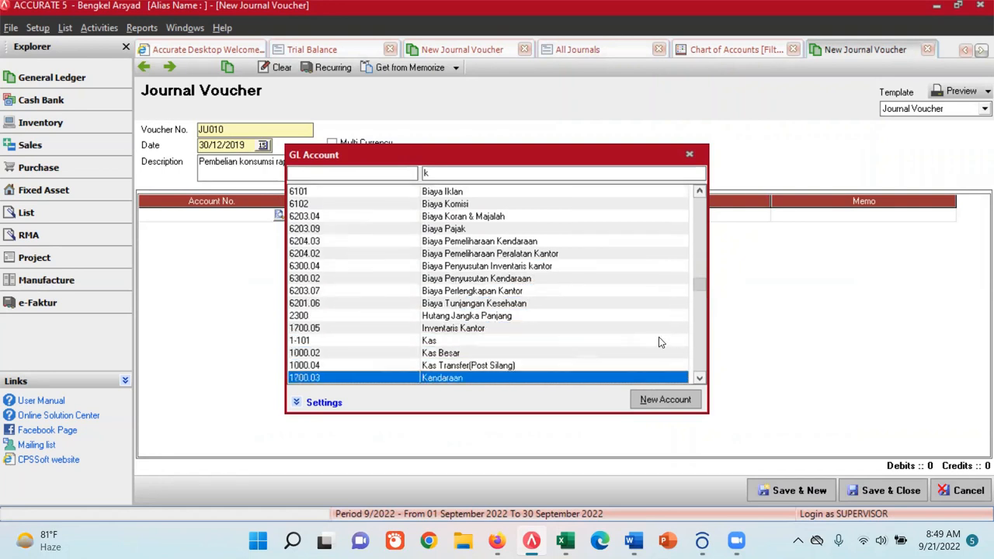
click(690, 155)
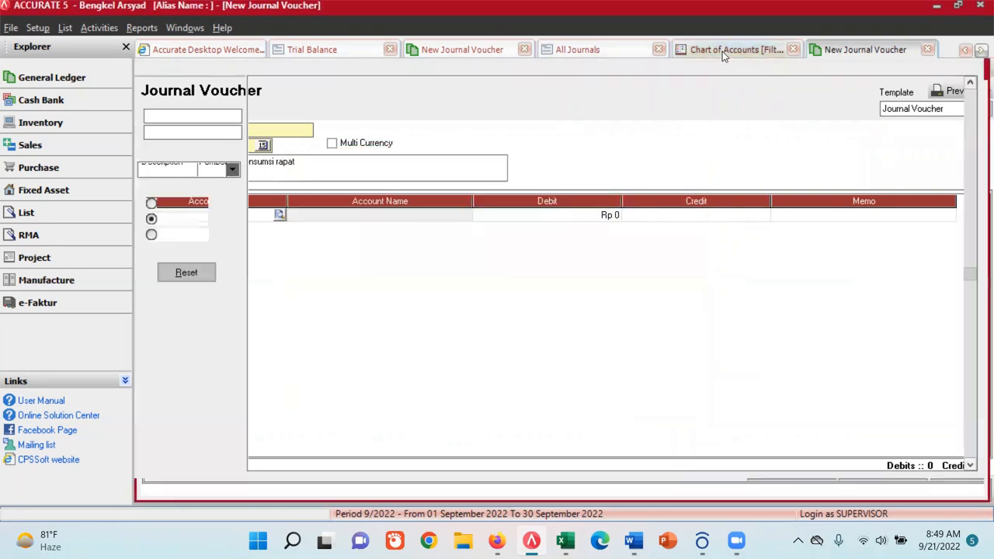
- Examine the expense accounts in the Chart of Accounts for one that suits meeting consumption costs
click(723, 51)
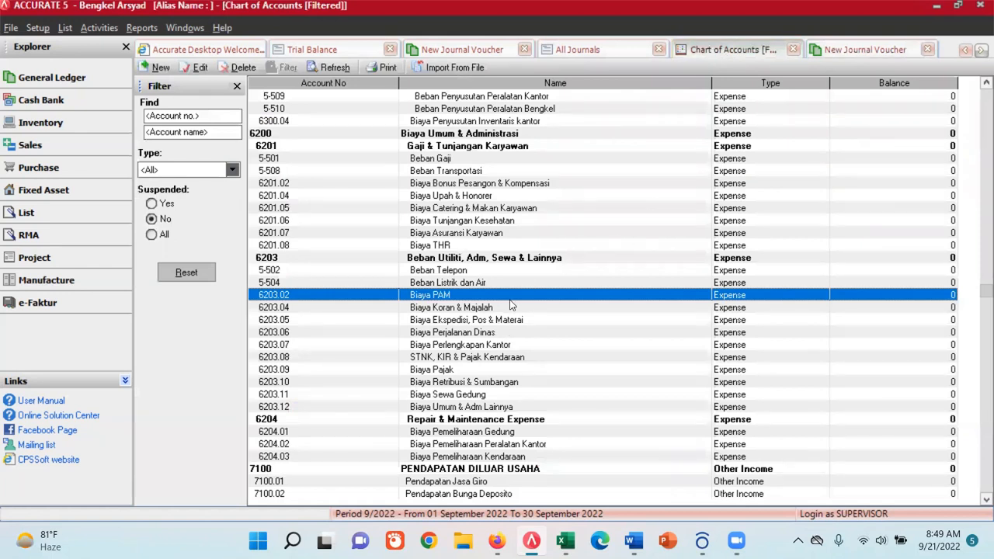
click(479, 147)
click(449, 159)
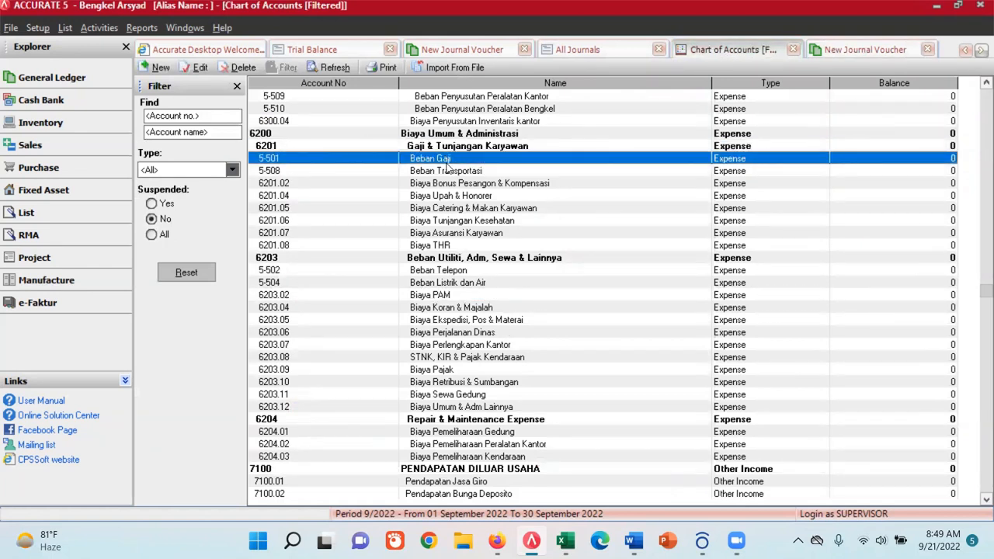
click(454, 171)
click(456, 199)
click(458, 210)
click(462, 222)
click(463, 234)
click(436, 246)
click(449, 271)
click(451, 284)
click(451, 296)
click(458, 309)
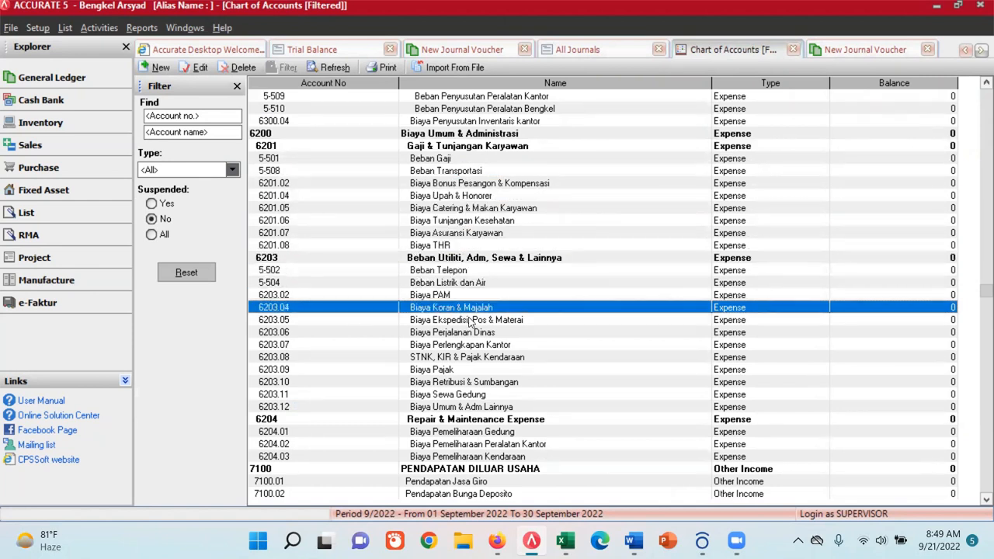
click(473, 322)
click(471, 333)
click(474, 345)
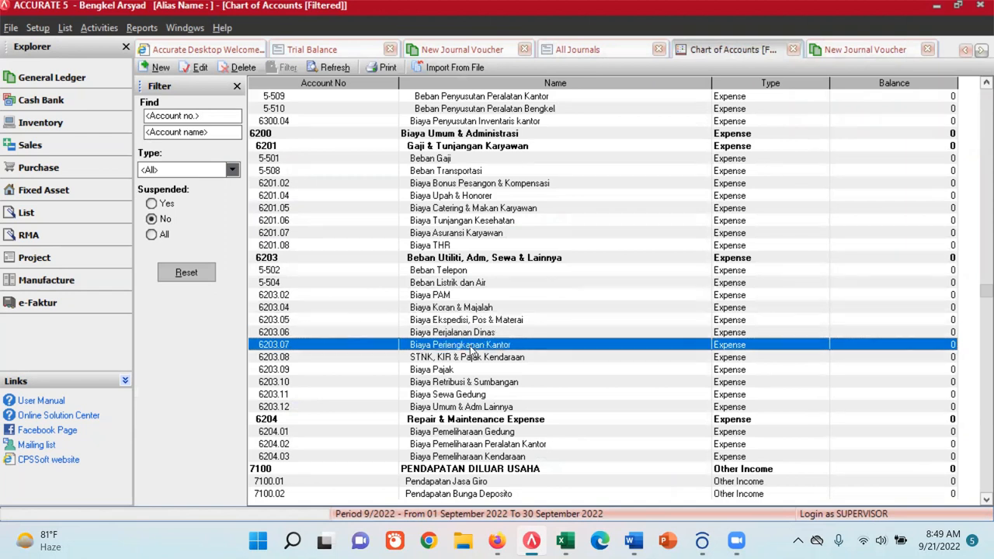
click(476, 370)
click(494, 395)
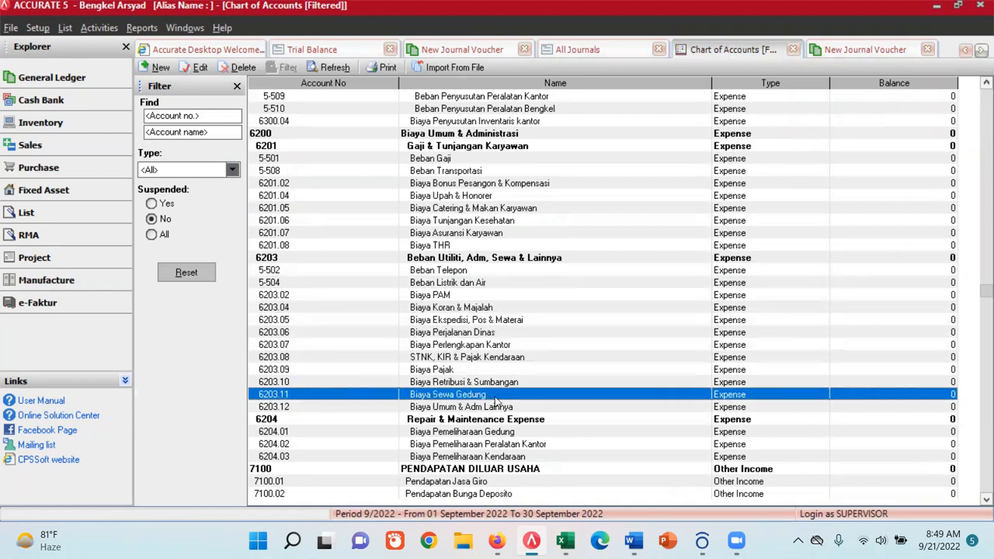
key(Down)
key(Down)
key(Down)
key(Down)
key(Down)
key(Down)
key(Down)
key(Down)
key(Down)
key(Down)
key(Down)
key(Down)
key(Down)
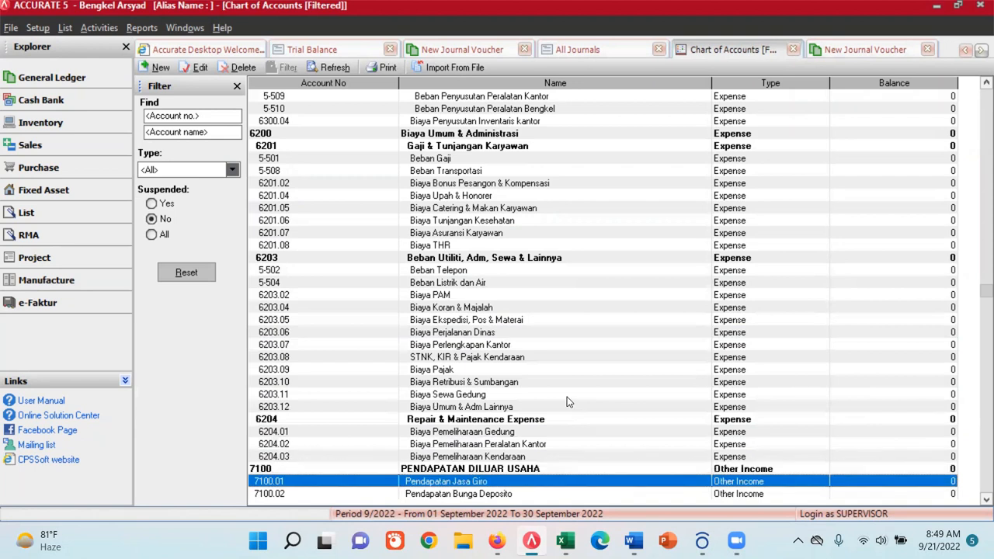
key(Down)
key(Down)
key(Down)
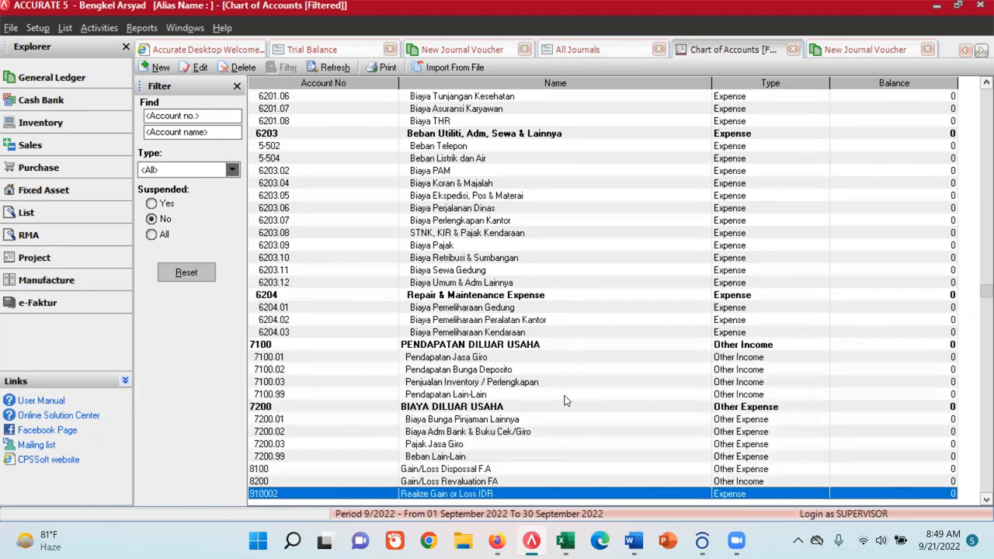
scroll(564, 396, down, 1)
scroll(564, 381, up, 7)
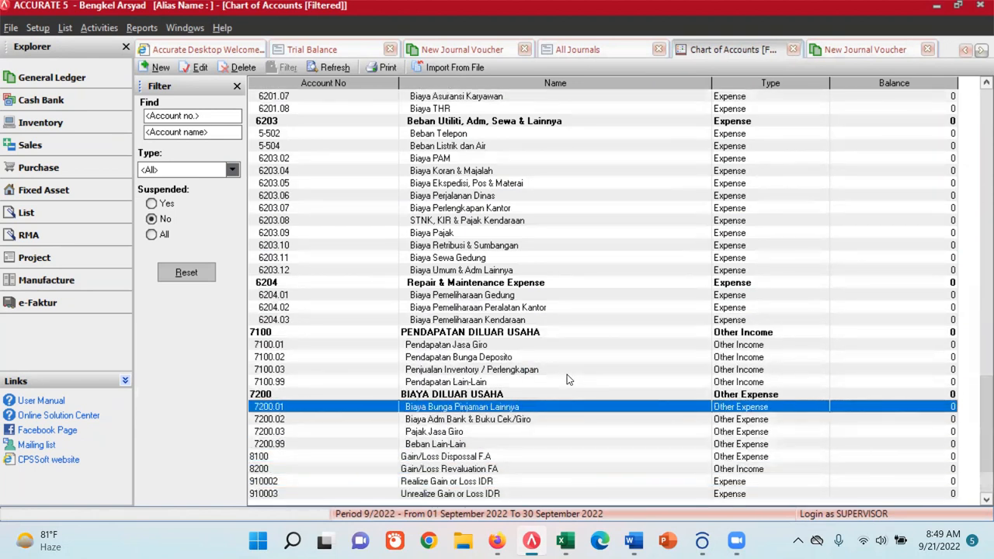
scroll(565, 357, up, 16)
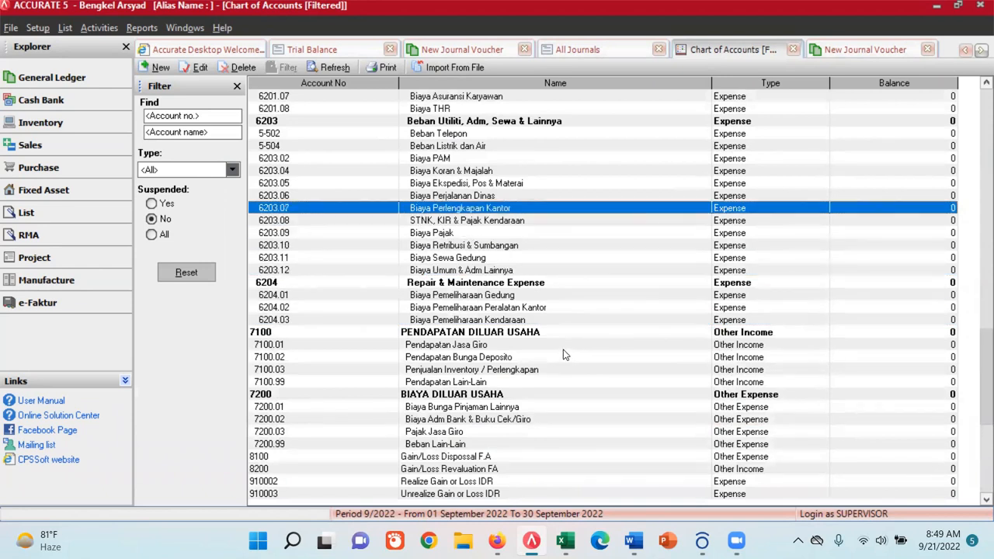
scroll(562, 349, up, 6)
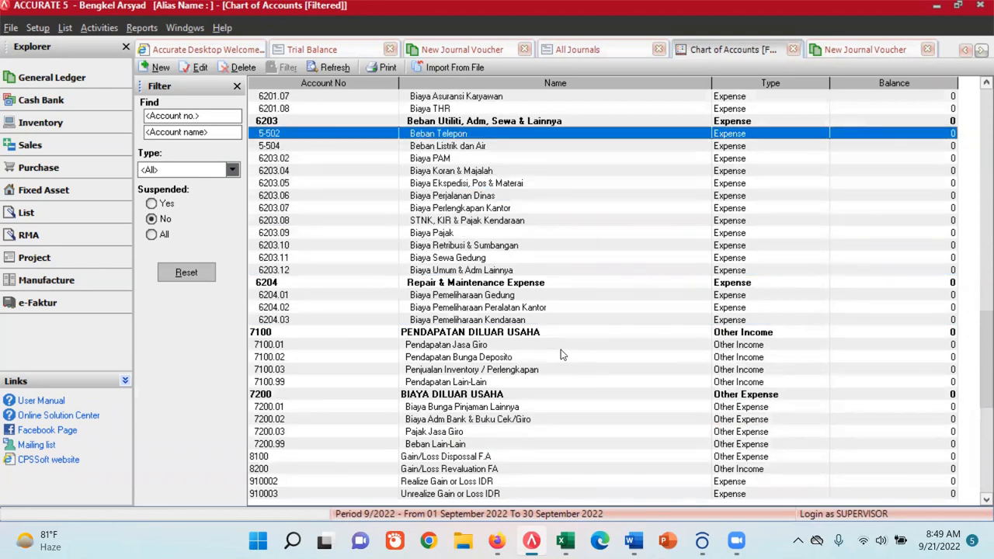
scroll(560, 350, up, 11)
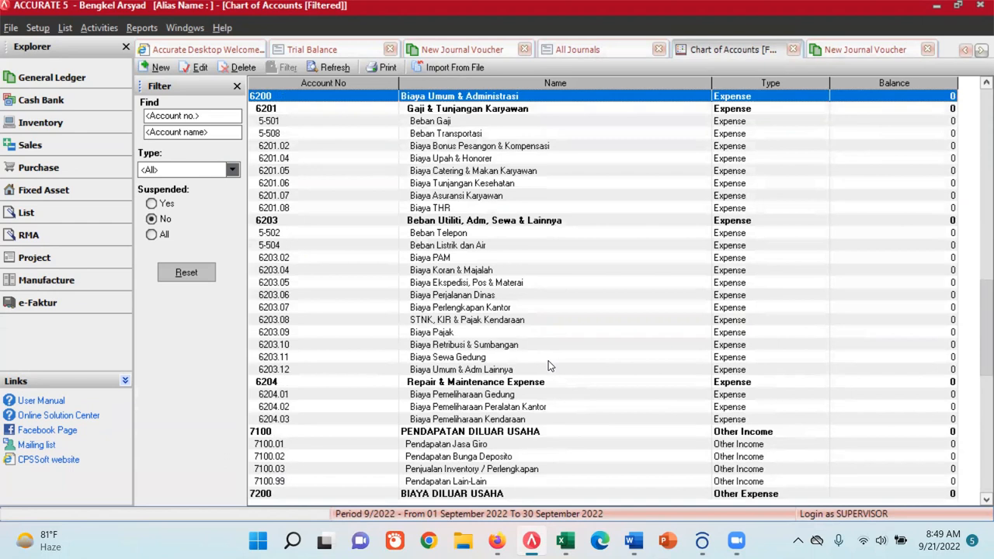
scroll(549, 365, up, 1)
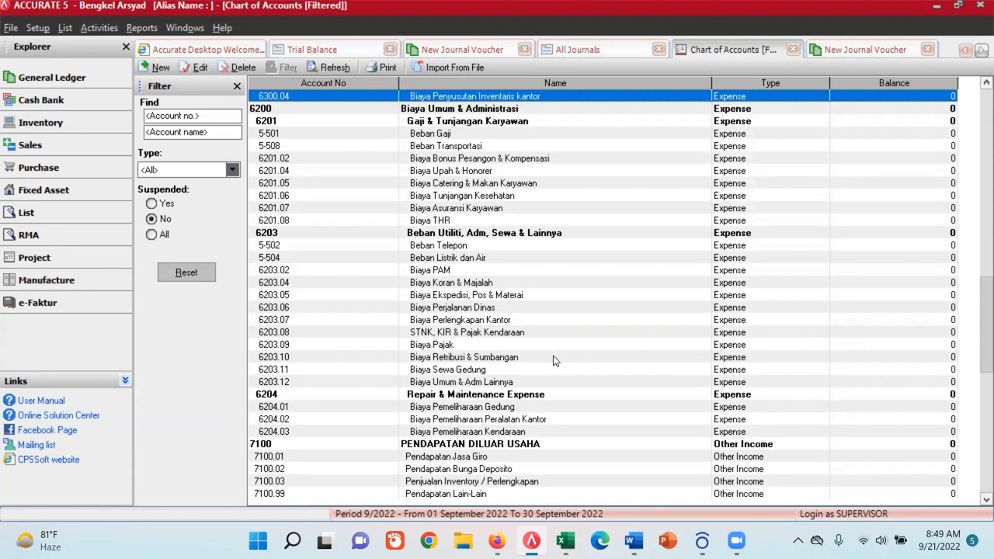
click(472, 185)
- In voucher JU010, add account 6201.05 Biaya Catering & Makan Karyawan as the first line with a debit of 500000
click(864, 49)
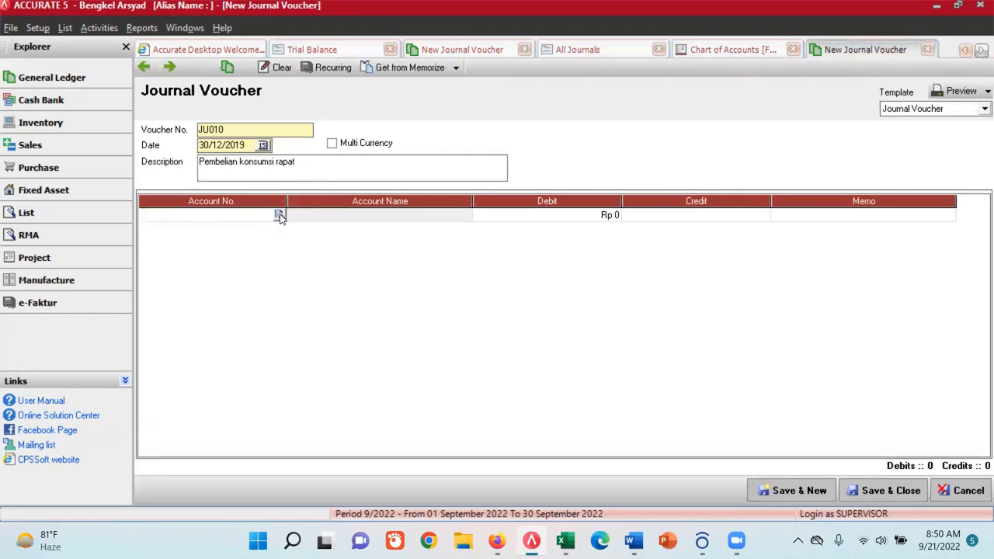
click(280, 215)
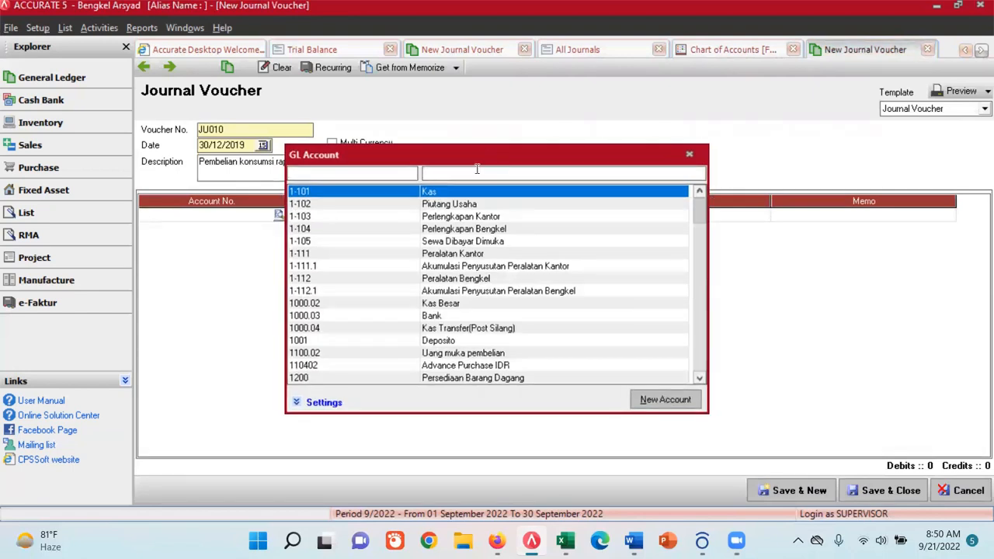
text(cater)
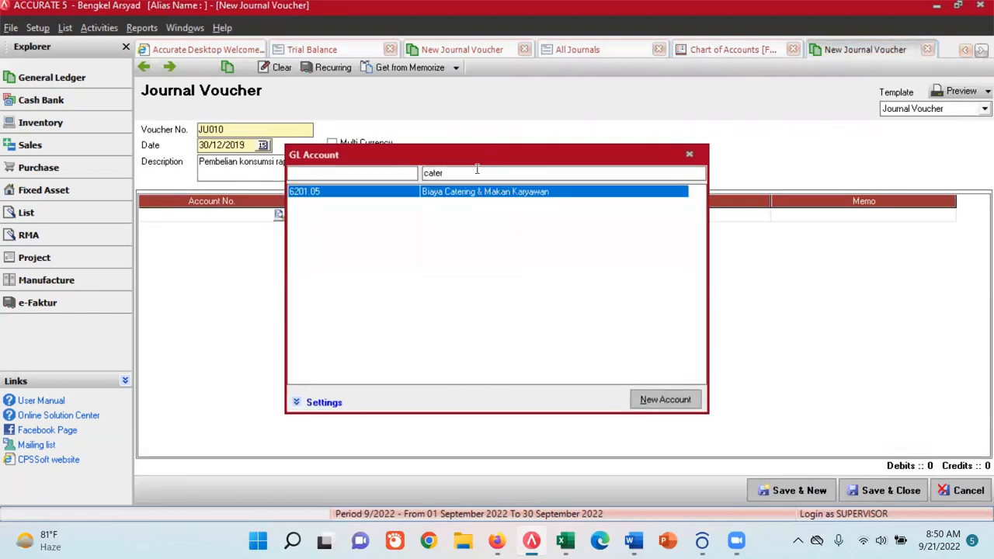
double_click(470, 194)
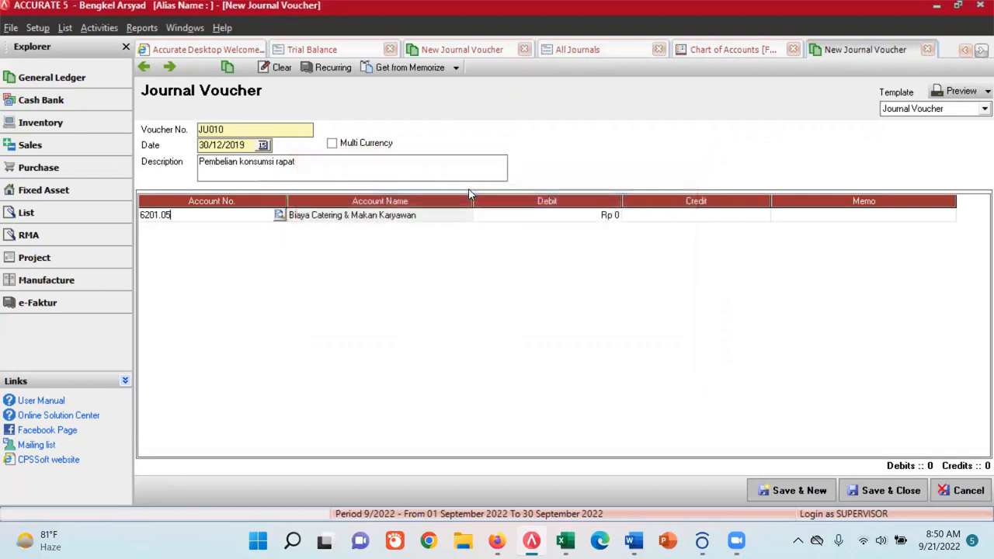
click(573, 216)
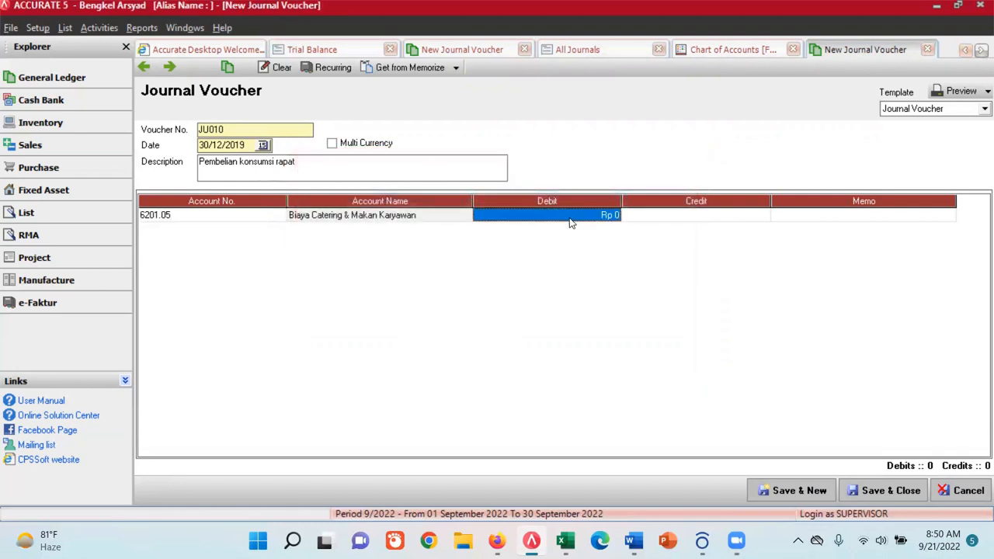
text(500000)
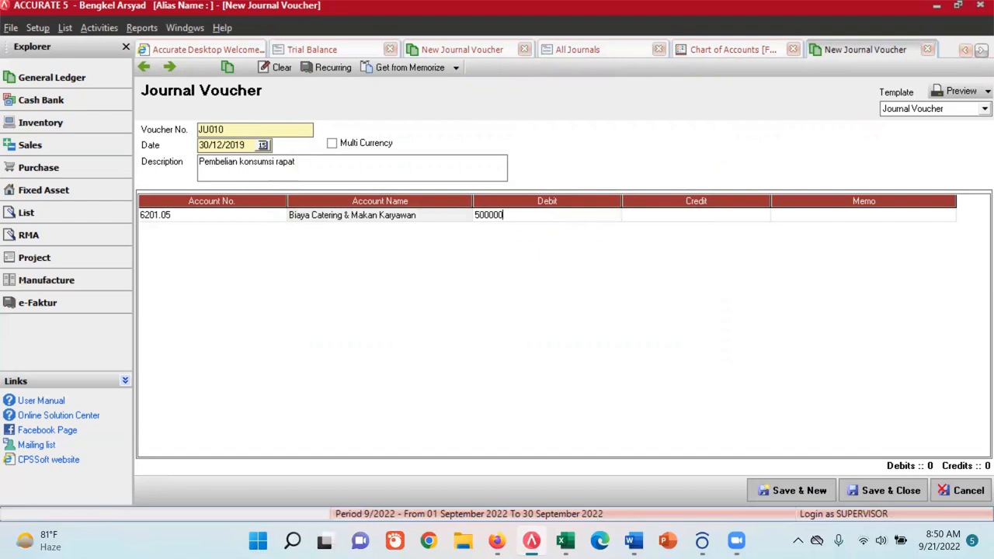
key(Return)
key(Return)
key(Return)
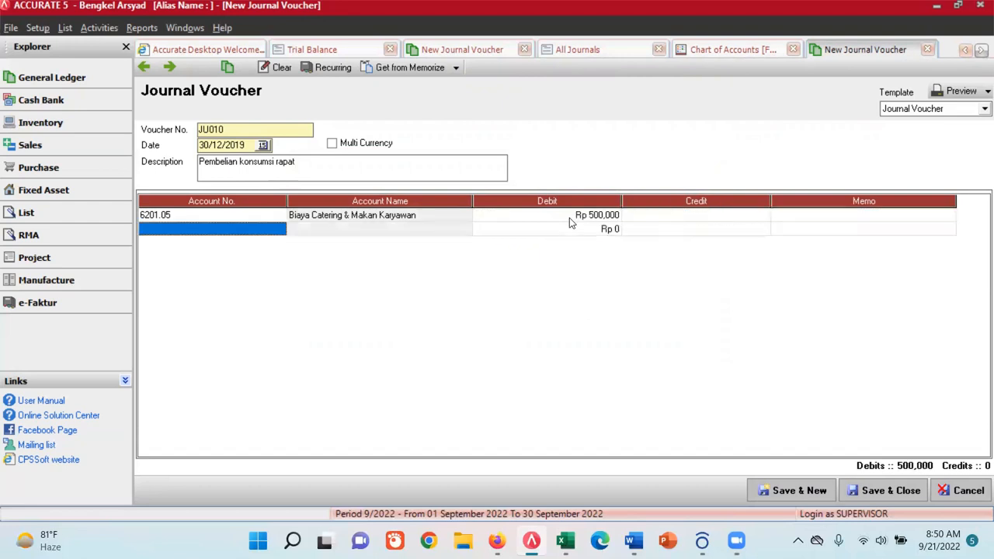
- Add account 1-101 Kas as the balancing credit line of voucher JU010
click(261, 233)
click(279, 230)
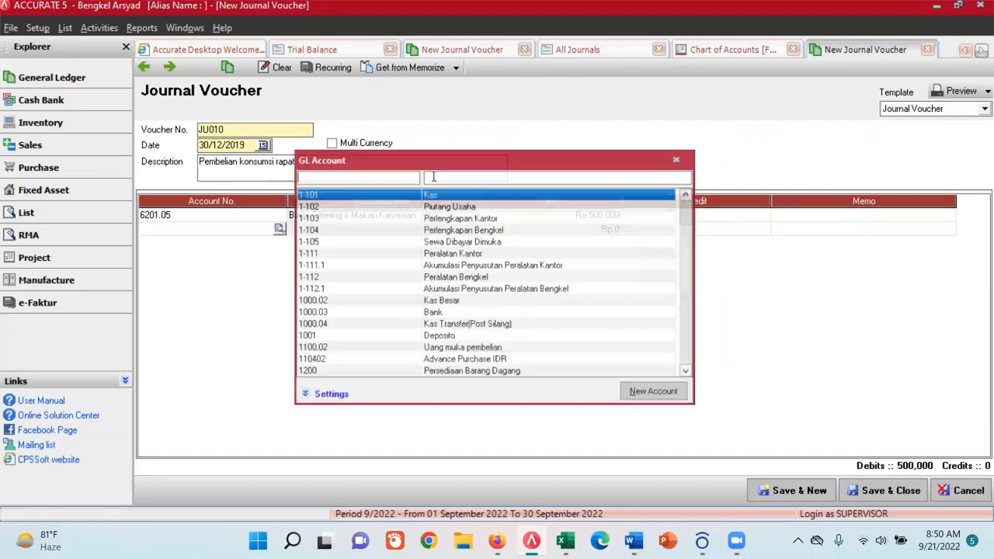
double_click(445, 197)
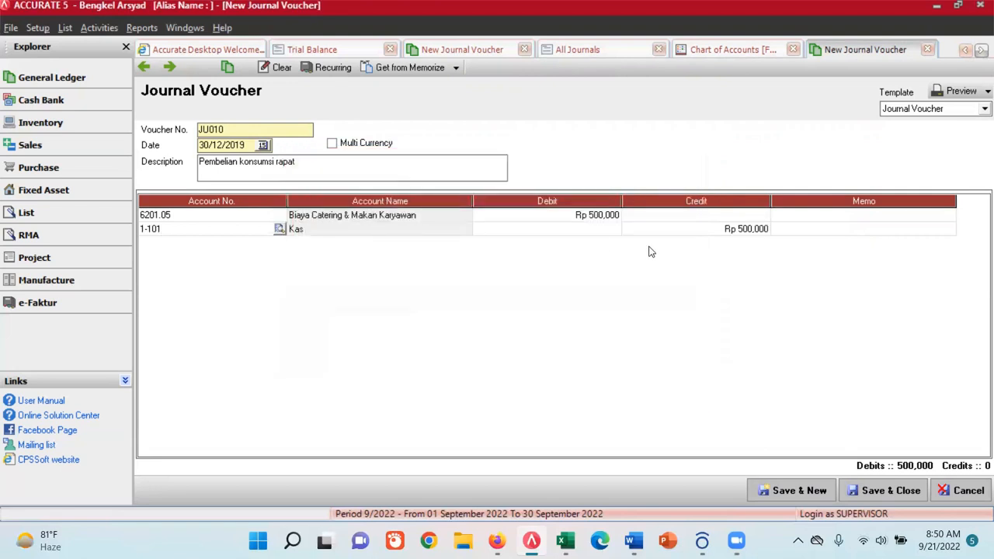
- Save voucher JU010 and continue to a new one, and check its entry in the refreshed All Journals report
click(821, 491)
click(578, 49)
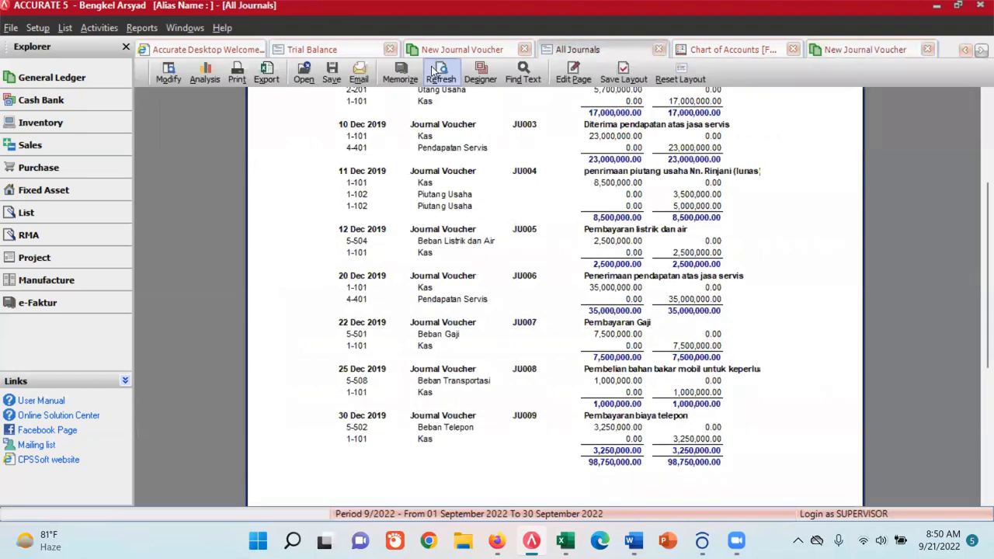
click(433, 70)
scroll(446, 365, down, 15)
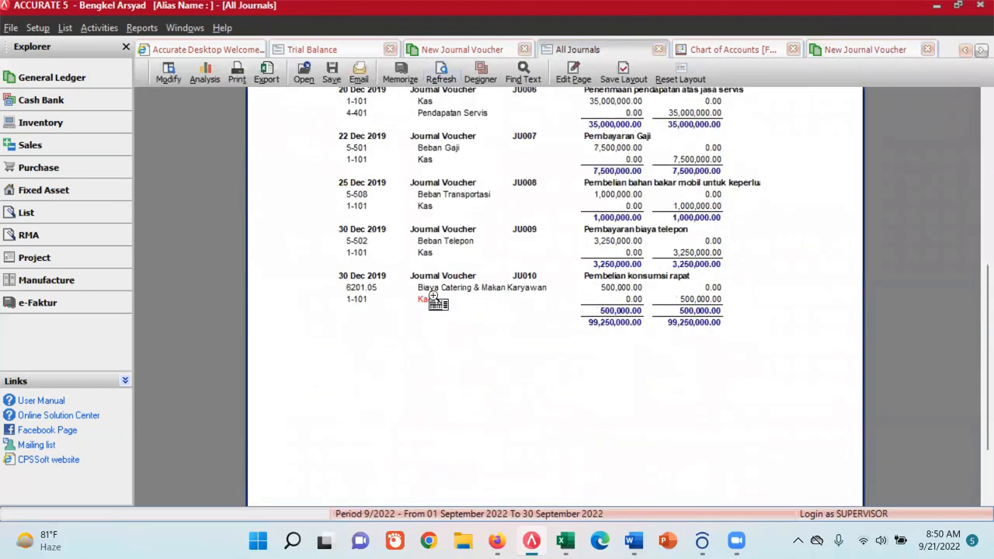
- Open account 6201.05 Biaya Catering & Makan Karyawan from the Chart of Accounts for editing
click(718, 49)
key(Down)
key(Down)
key(Down)
key(Down)
key(Down)
key(Down)
key(Down)
key(Down)
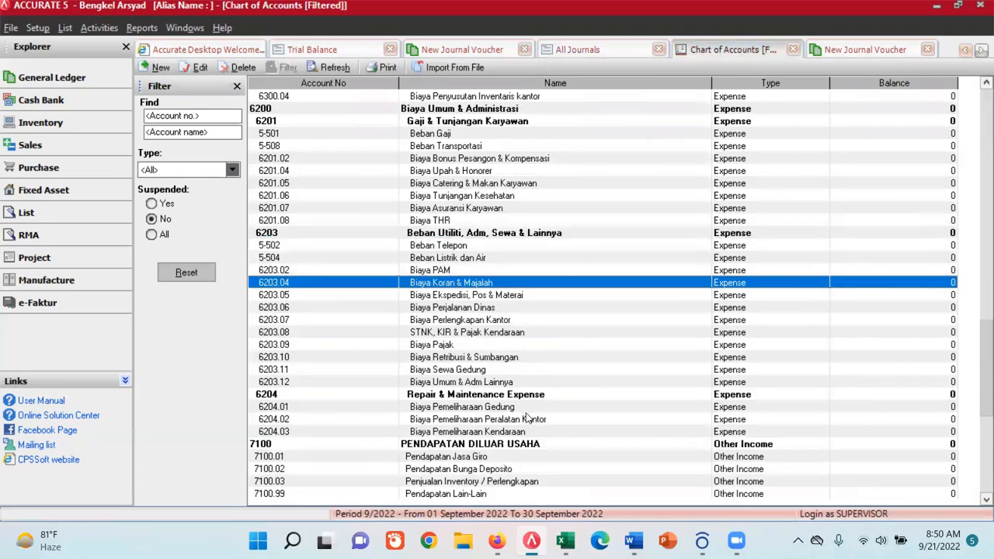
key(Down)
key(Down)
key(Down)
key(Down)
key(Down)
key(Down)
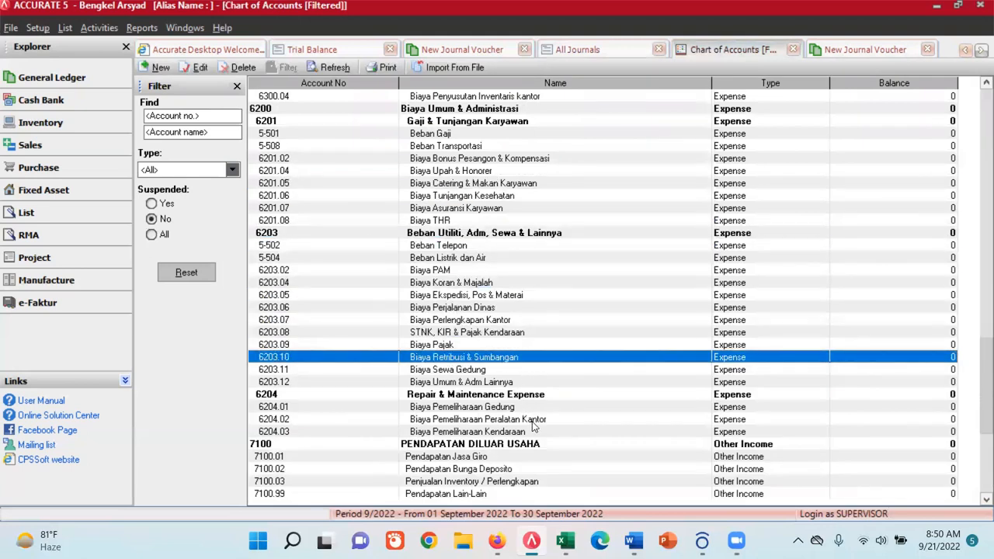
double_click(457, 184)
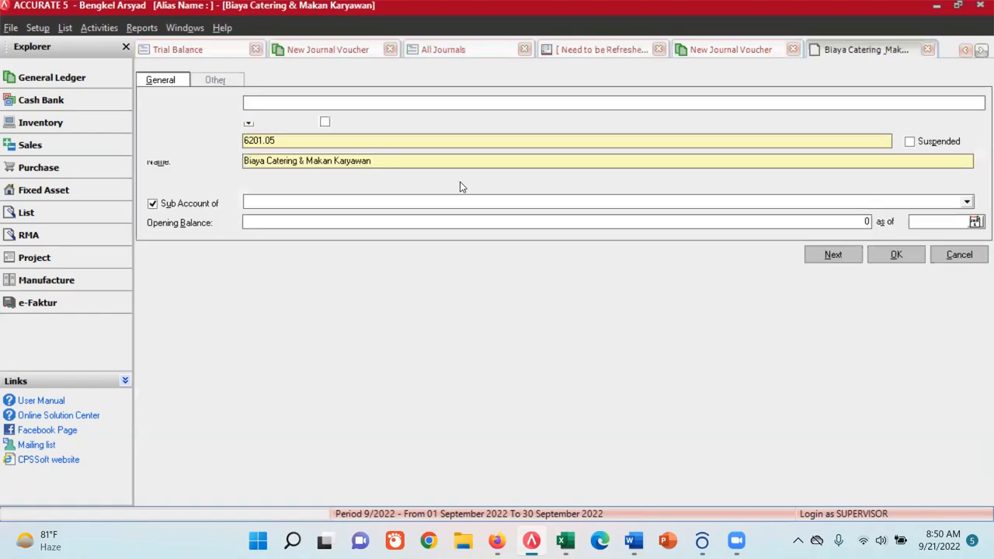
- Switch to Excel and copy the account name Beban Konsumsi from the Chart of Account sheet
click(566, 542)
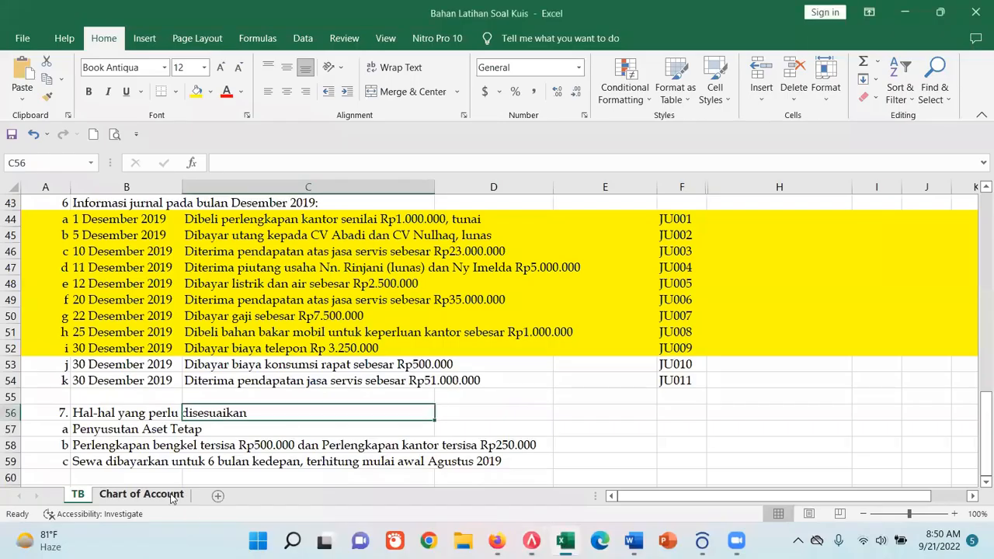
click(171, 497)
click(242, 303)
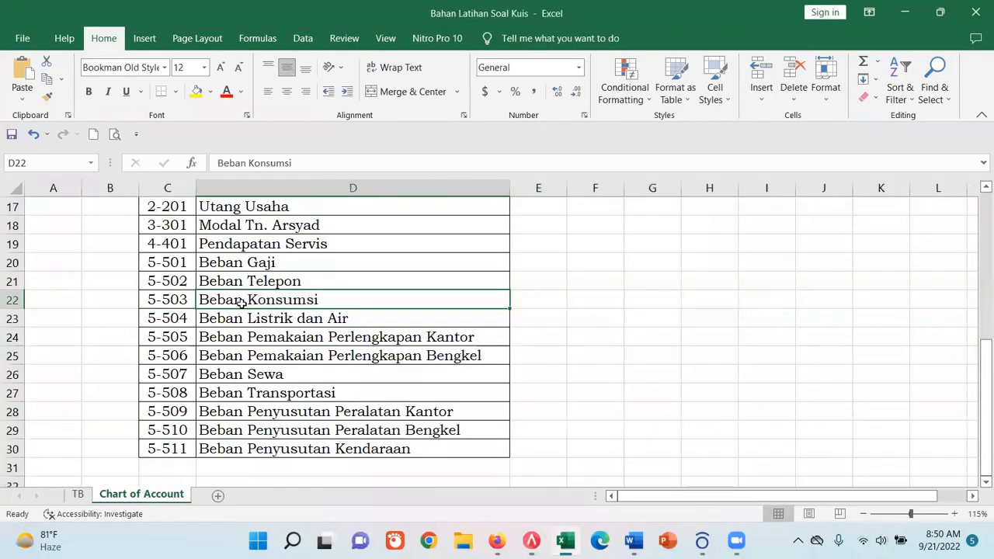
drag(307, 163, 217, 162)
key(ctrl+c)
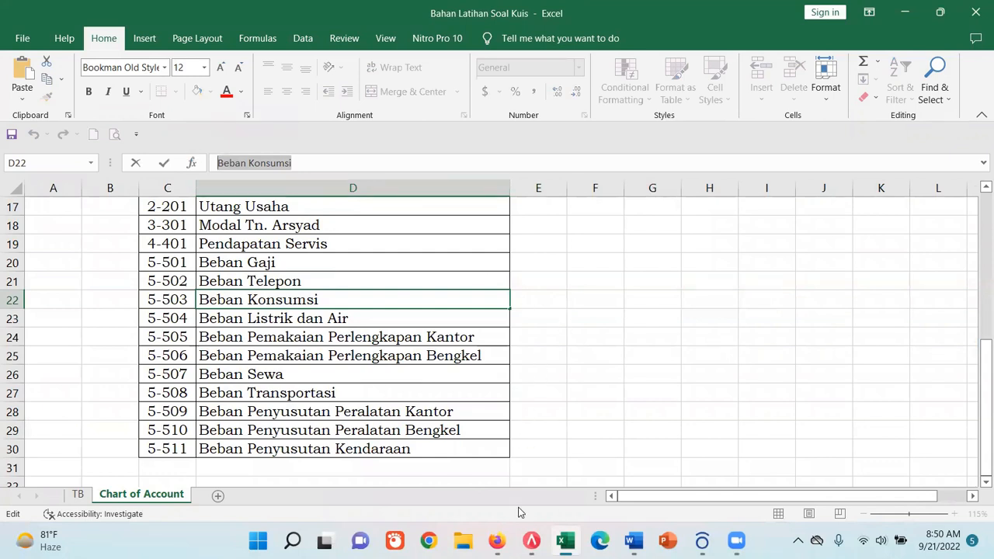
- Back in ACCURATE, rename the open account to Beban Konsumsi, set its number to 5-503 and save it
click(531, 541)
drag(394, 160, 212, 160)
key(ctrl+v)
drag(278, 141, 230, 136)
text(5-50)
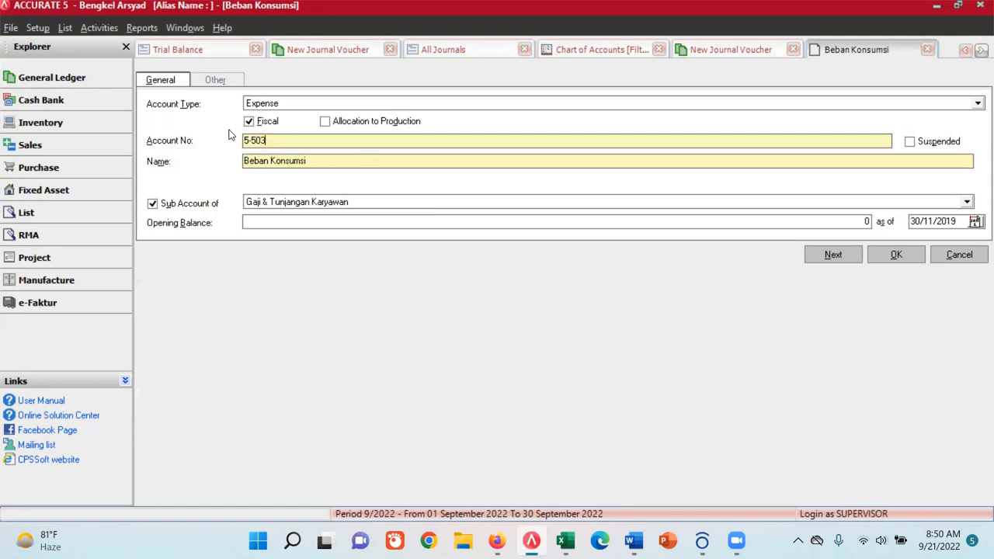
click(898, 255)
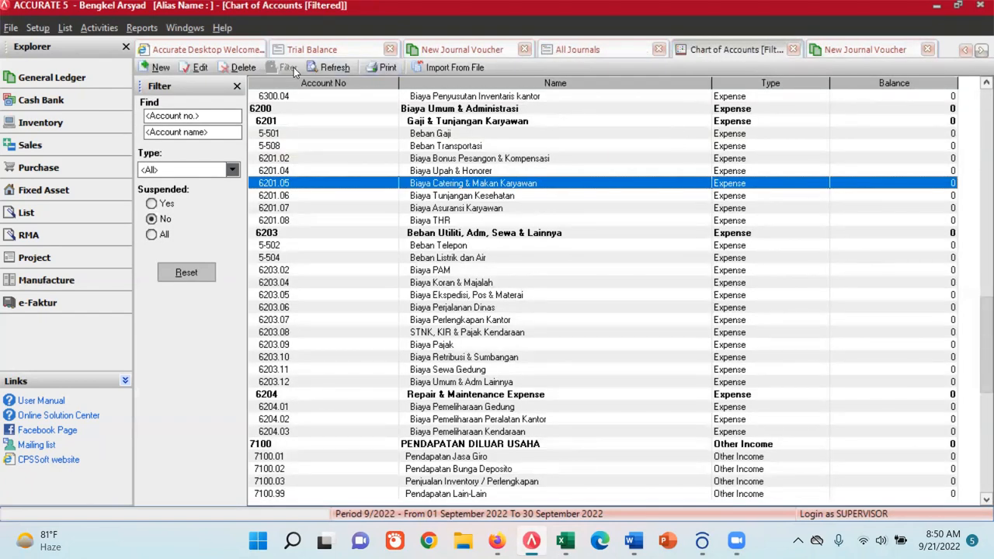
- Refresh the Chart of Accounts and the All Journals report, and check the expense account used in voucher JU010
click(330, 68)
click(595, 52)
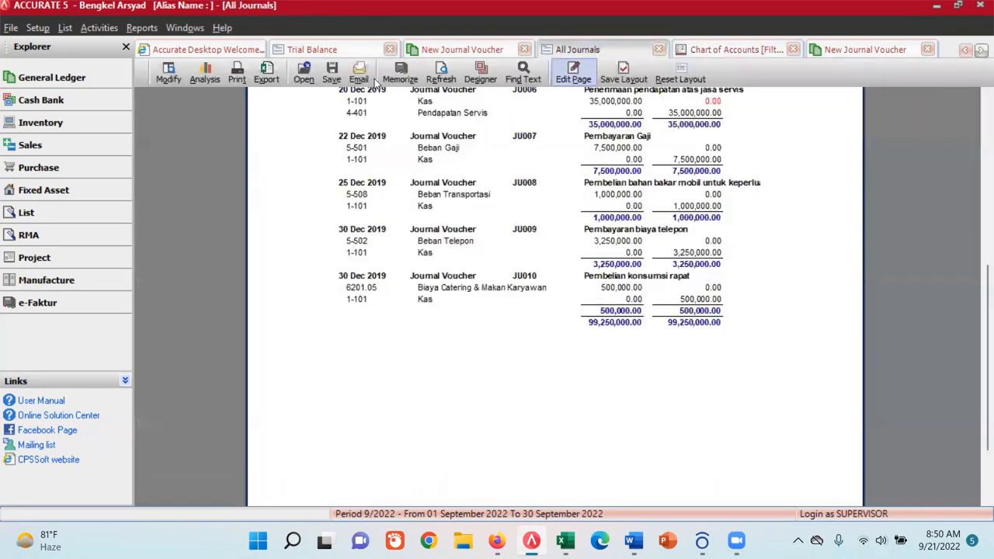
click(440, 74)
scroll(534, 342, down, 5)
scroll(534, 342, down, 3)
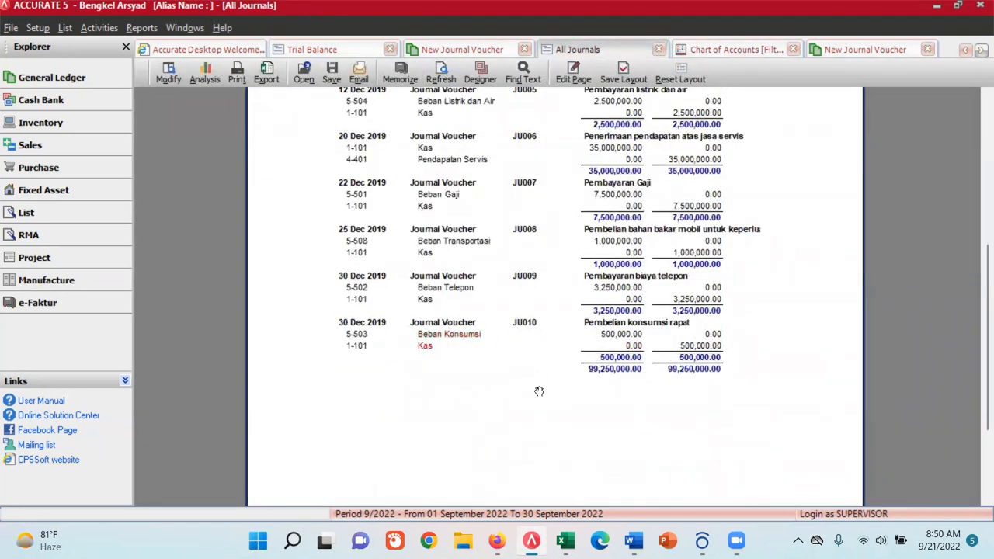
- In Excel's TB sheet, fill row 53, the meeting consumption transaction for JU010, with yellow to mark it completed
click(565, 541)
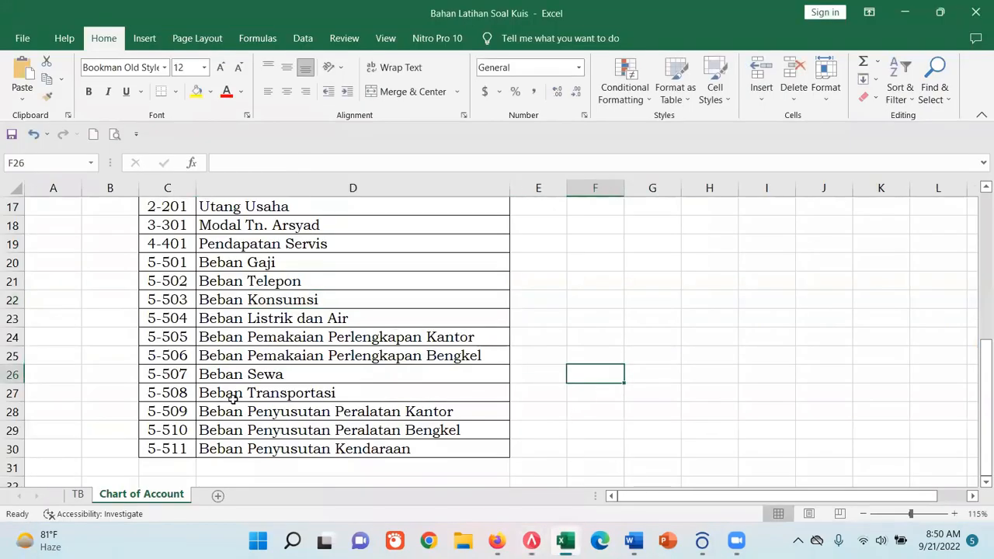
click(77, 495)
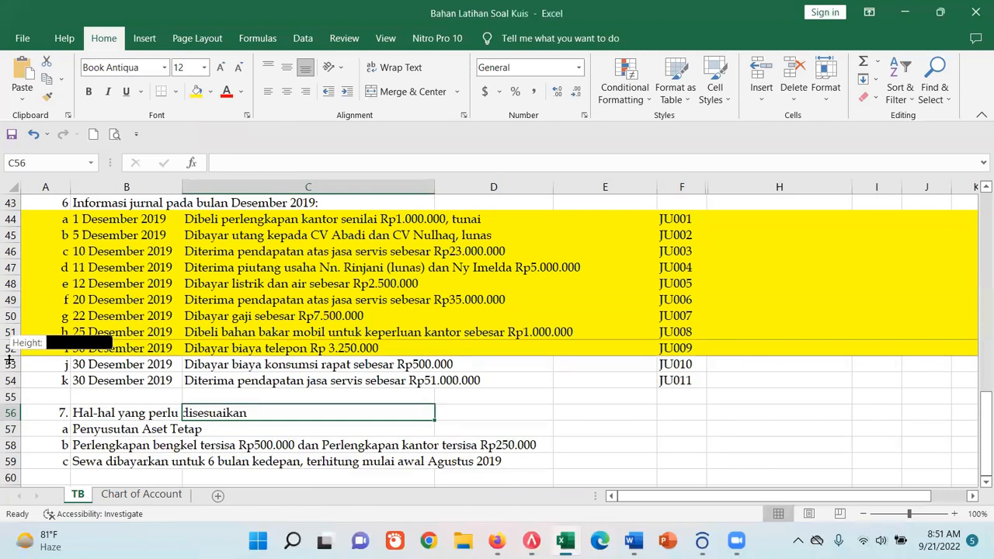
click(10, 364)
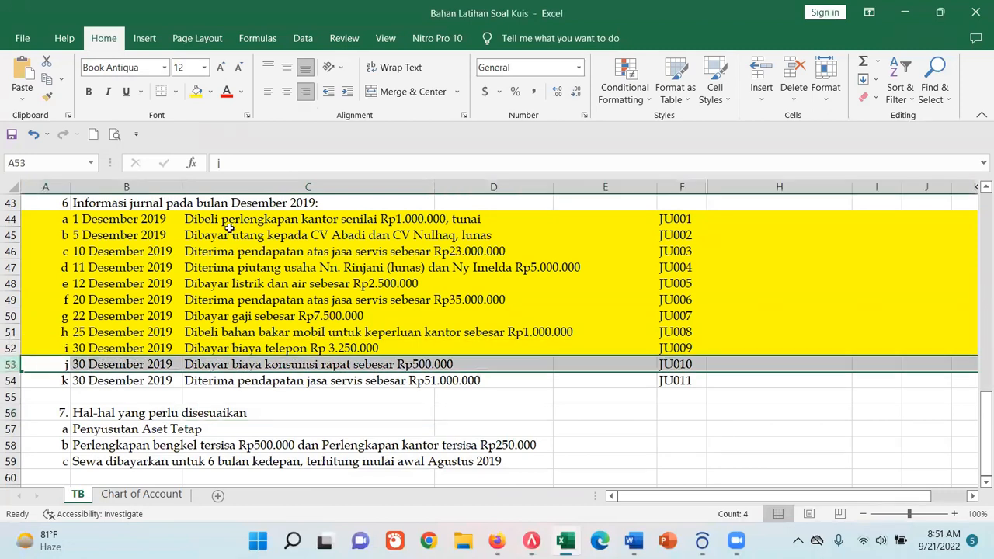
click(196, 91)
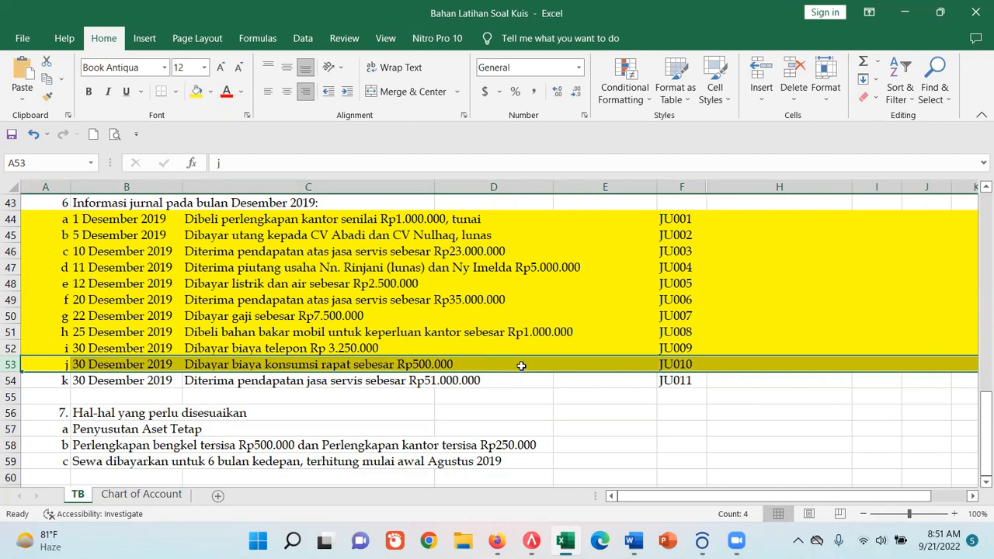
- Copy the service income wording from row 54 and describe voucher JU011 in ACCURATE as "Penerimaan pendapatan jasa servis"
click(293, 379)
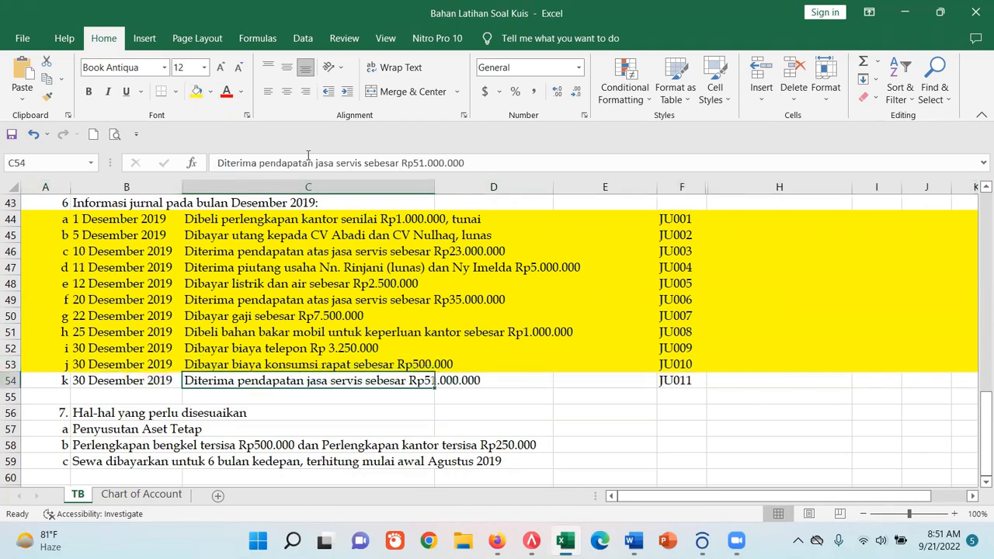
drag(260, 162, 362, 162)
key(ctrl+c)
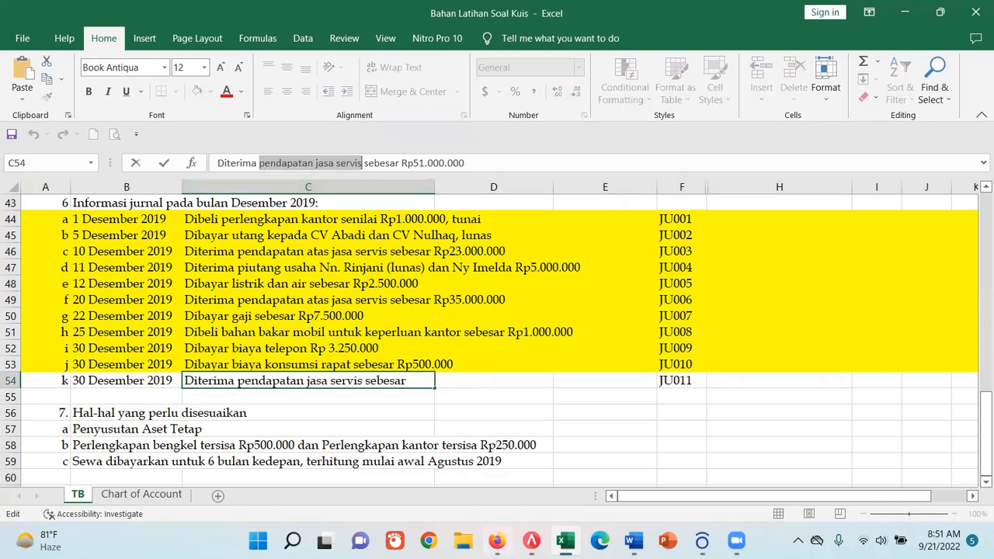
click(531, 540)
click(860, 50)
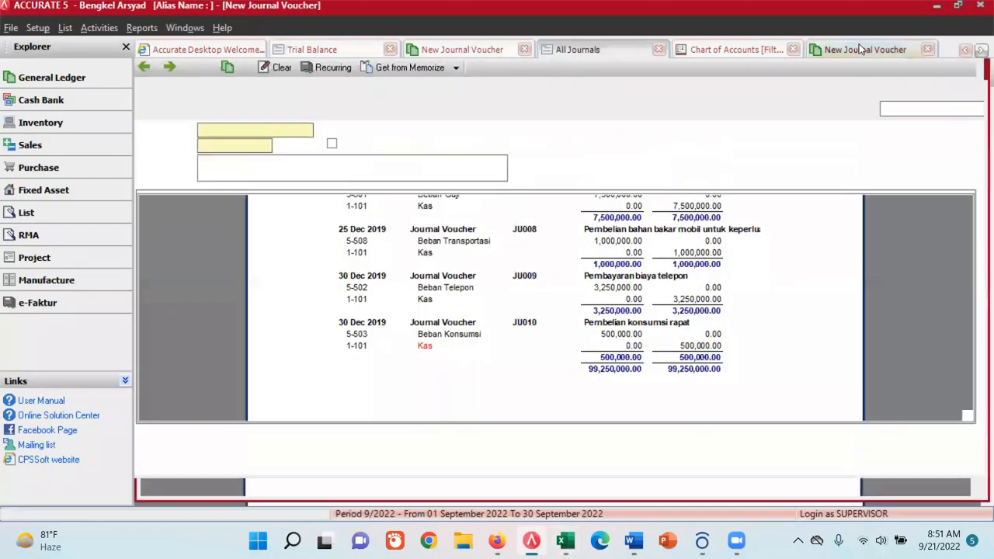
click(248, 162)
key(ctrl+v)
click(199, 161)
text(Penerimaan)
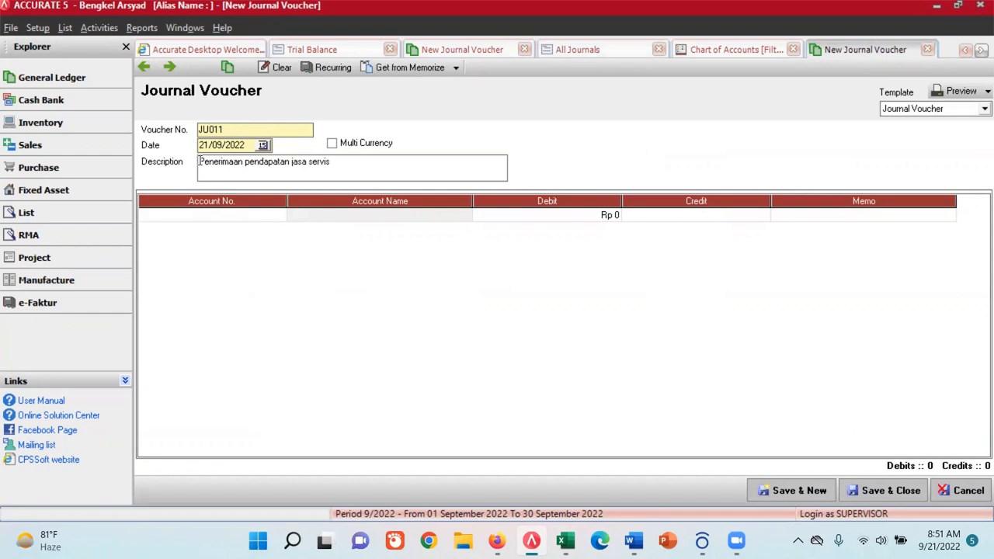
- Set the date of voucher JU011 to 30/12/2019
click(262, 146)
click(135, 162)
click(135, 161)
click(135, 162)
click(251, 161)
click(251, 162)
click(252, 161)
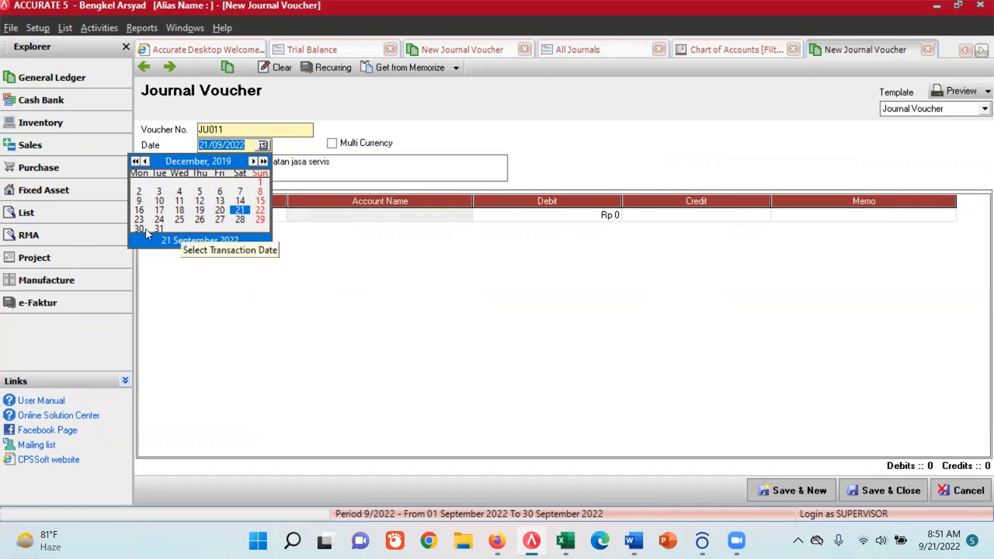
click(140, 229)
- Add account 1-101 Kas as the first line of voucher JU011 with a debit of 51000000
click(214, 215)
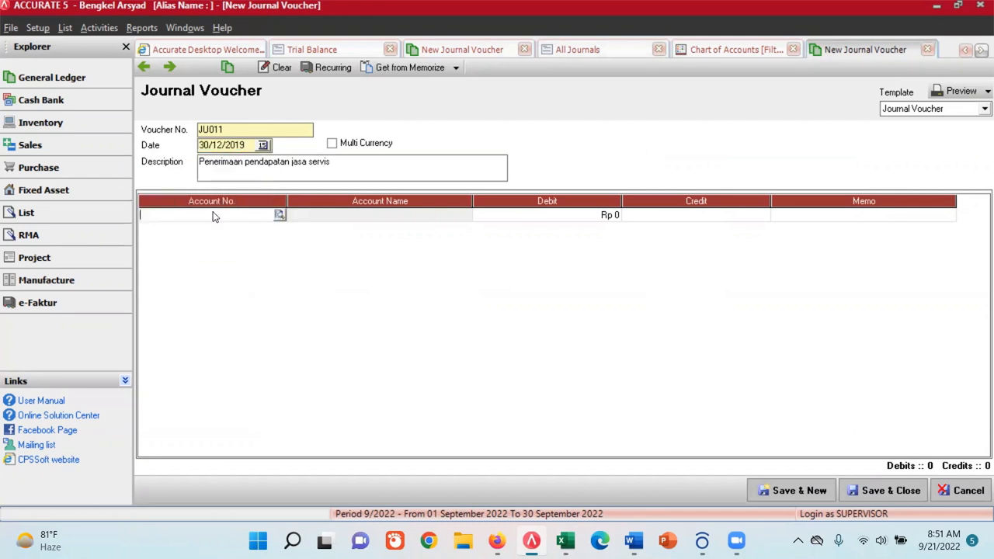
click(278, 216)
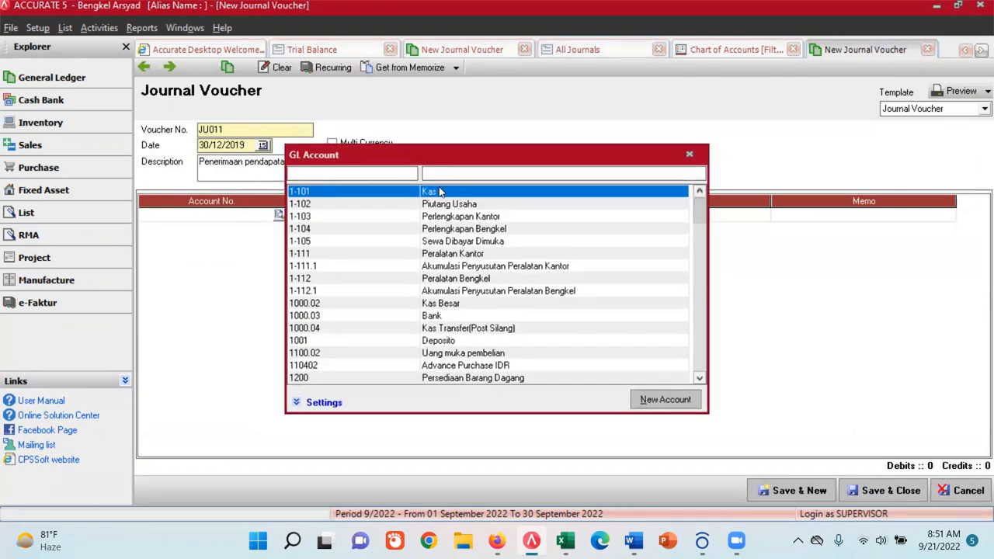
double_click(440, 195)
click(589, 214)
text(51000000)
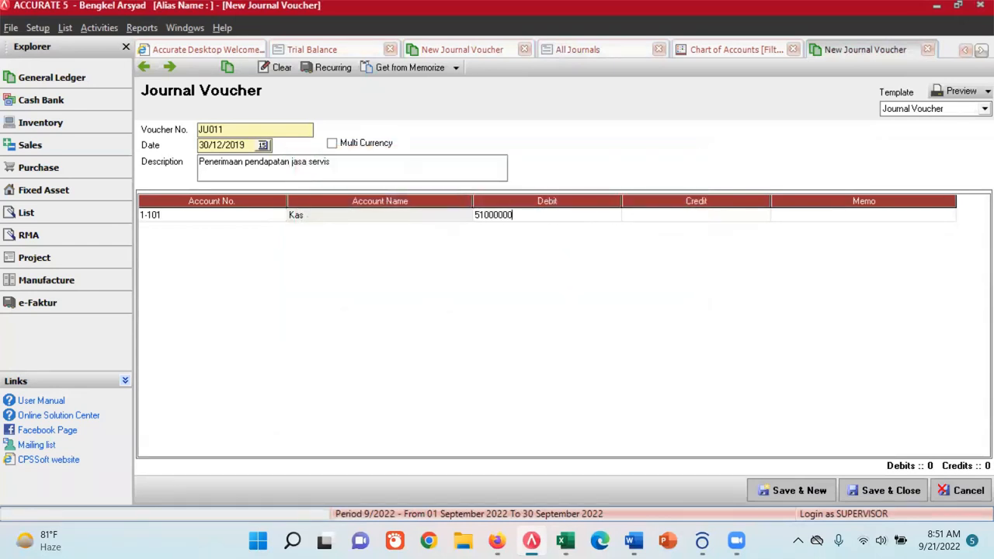
text(1,000,000)
key(Return)
key(Return)
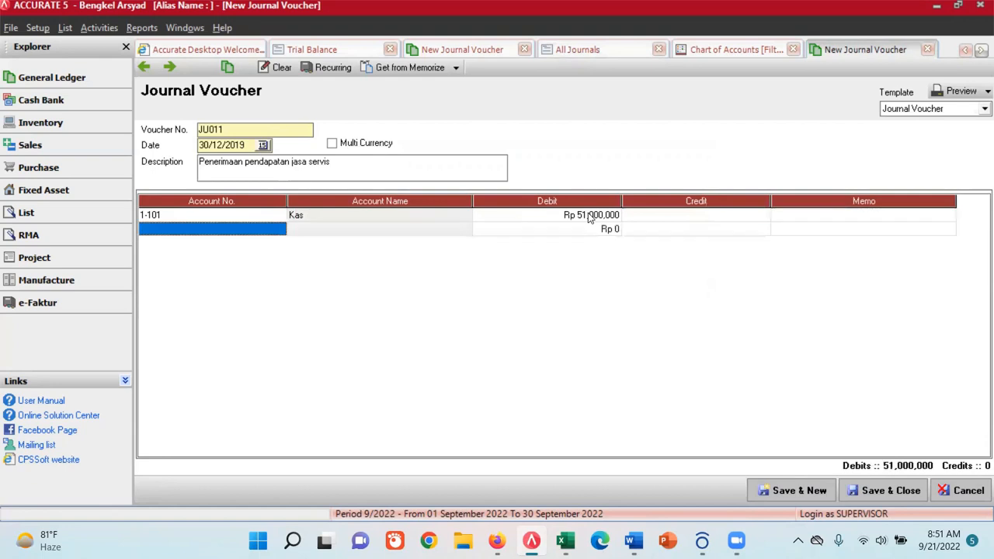
- Find account 4-401 Pendapatan Servis by name and add it as the balancing credit line of voucher JU011
click(278, 228)
click(436, 174)
text(s)
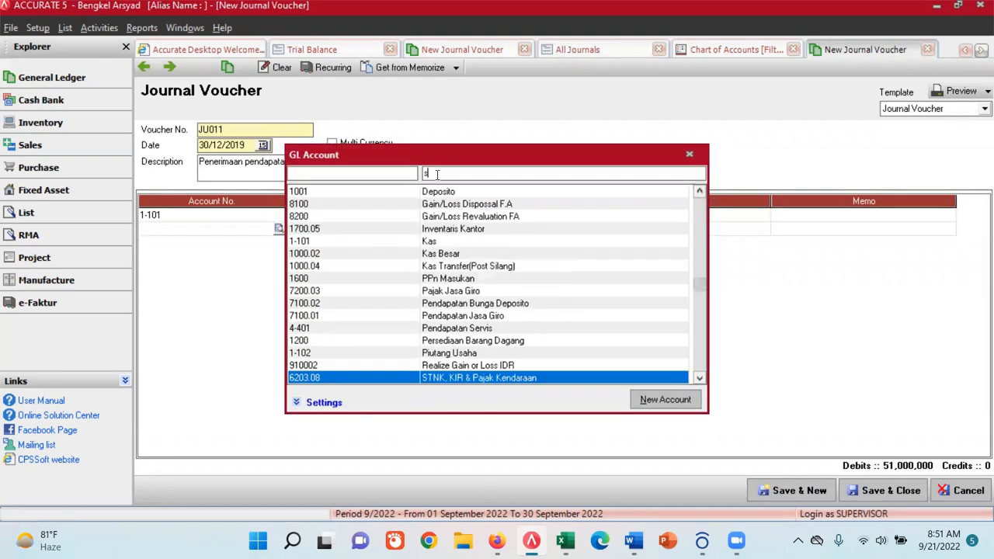
text(erv)
double_click(477, 198)
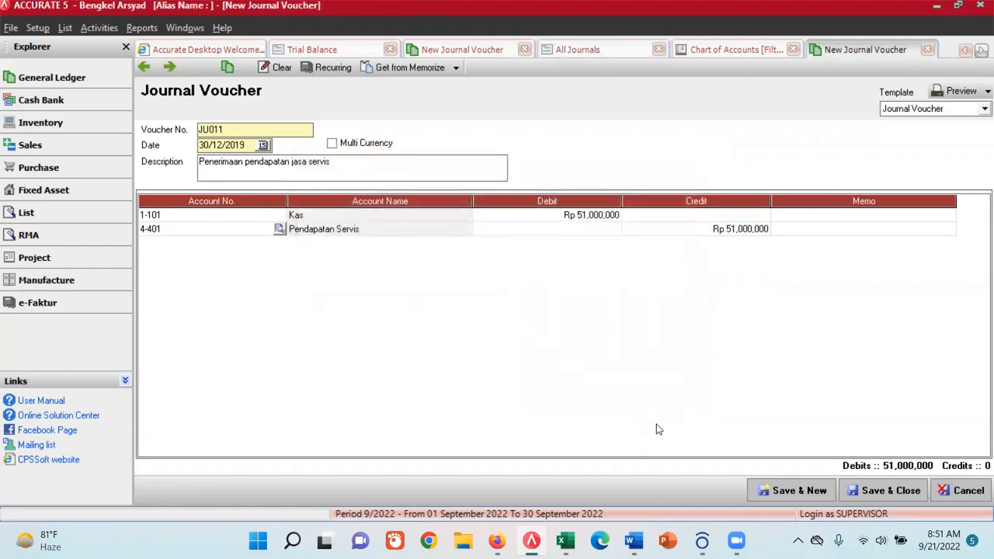
- In Excel's TB sheet, fill row 54, the service income transaction for JU011, with yellow to mark it completed
click(566, 541)
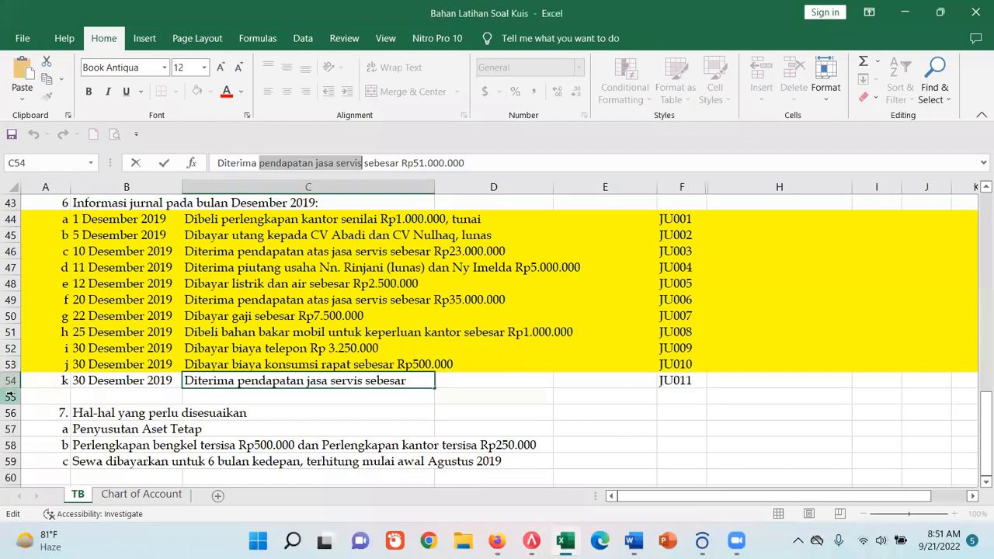
click(10, 380)
click(198, 91)
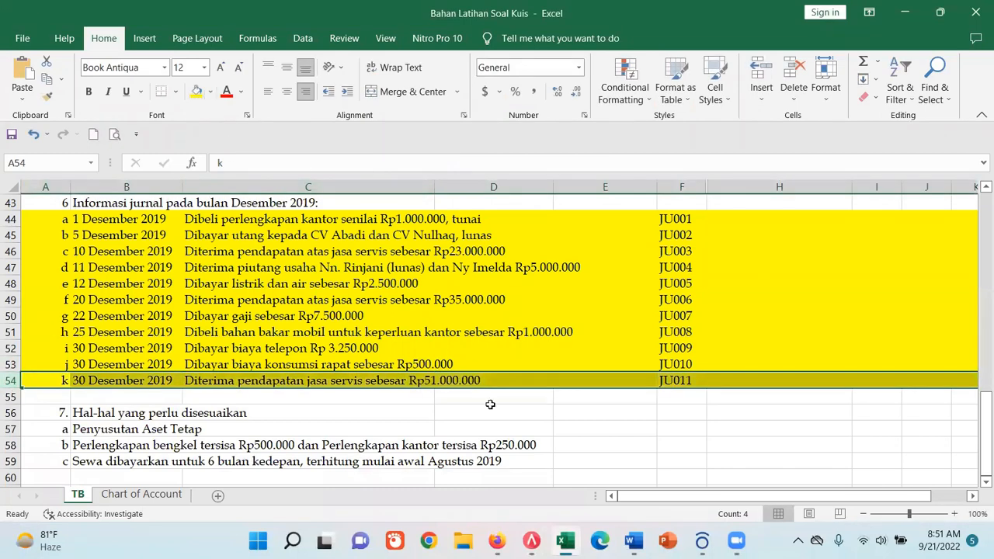
- In ACCURATE, save and close voucher JU011, and review vouchers JU001 to JU011 in the refreshed All Journals report
click(532, 540)
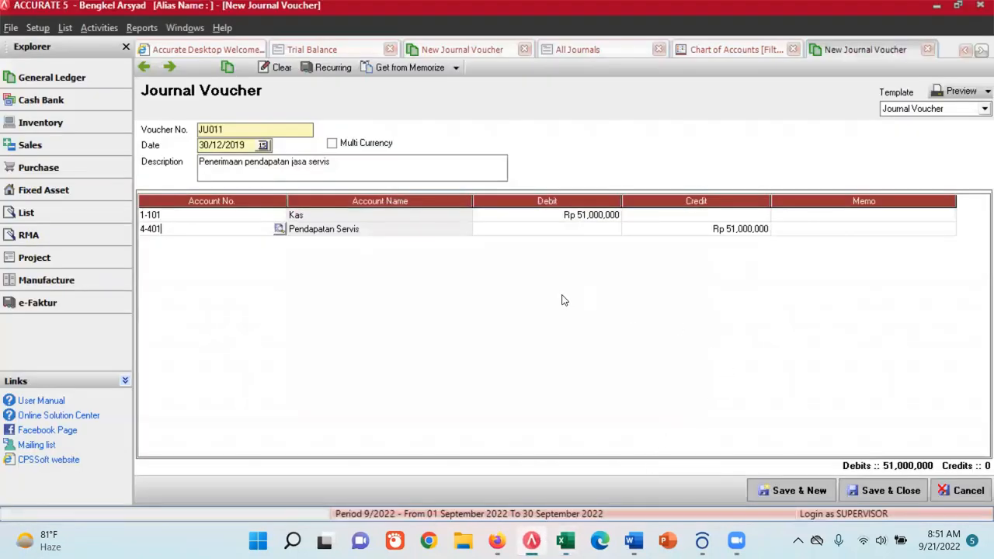
click(898, 490)
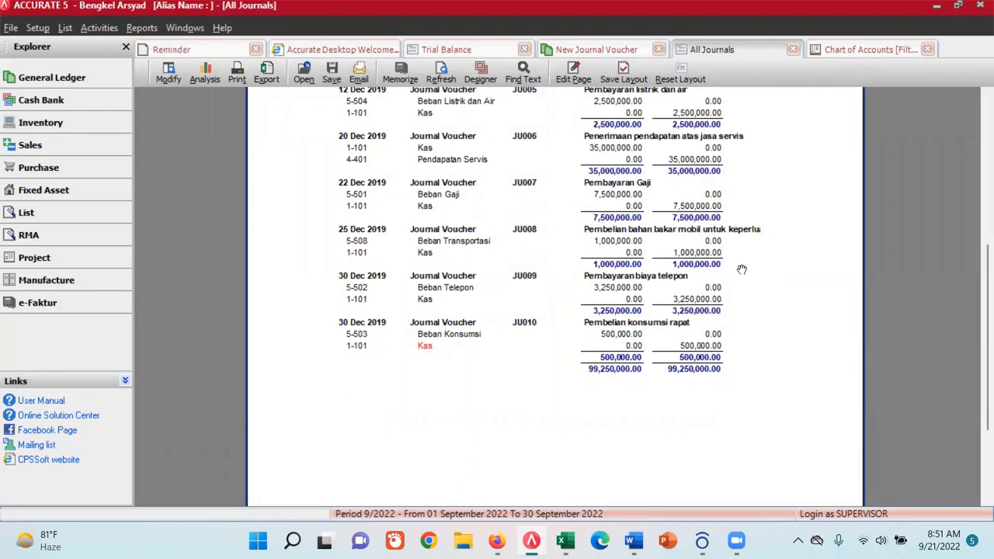
click(440, 74)
scroll(672, 339, down, 3)
scroll(670, 354, down, 3)
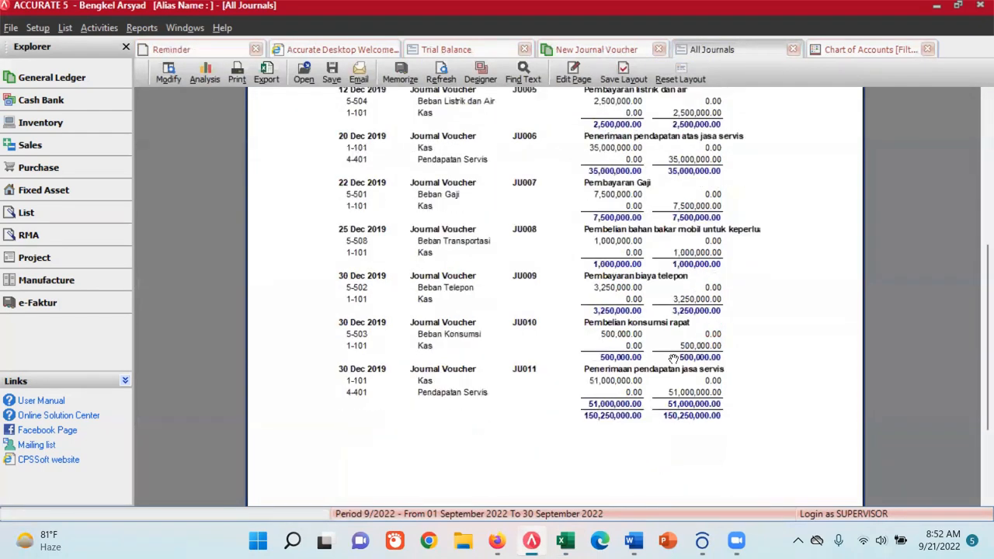
scroll(777, 353, up, 5)
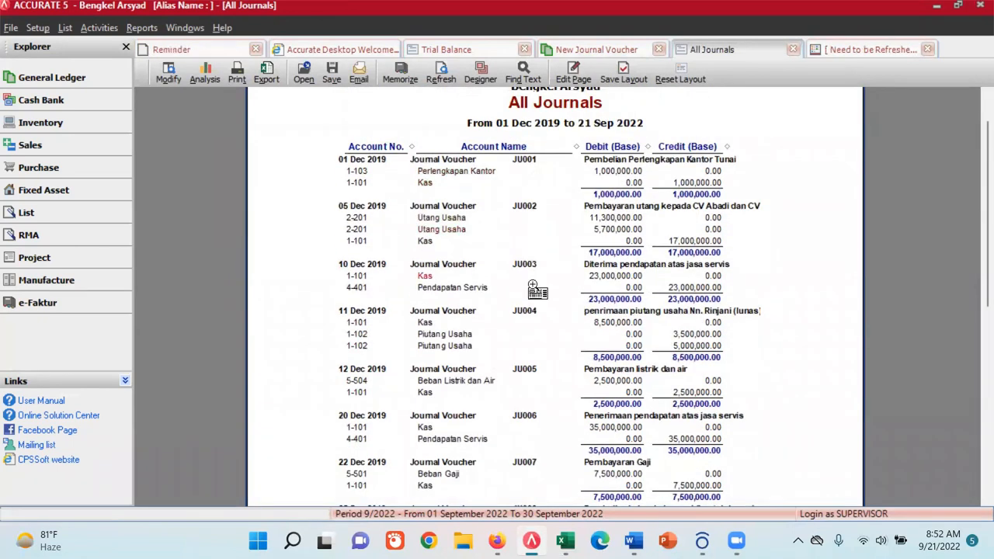
scroll(548, 342, down, 3)
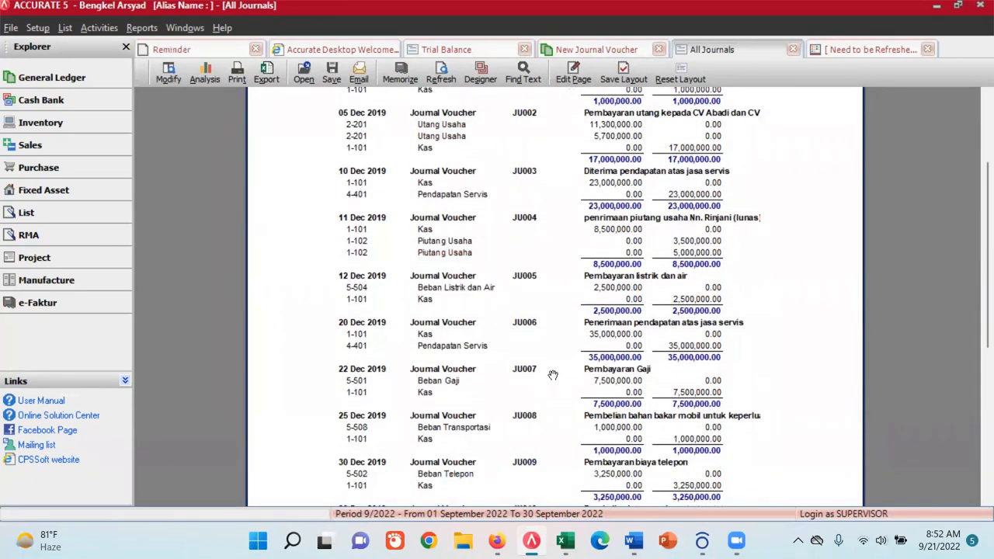
scroll(551, 376, down, 5)
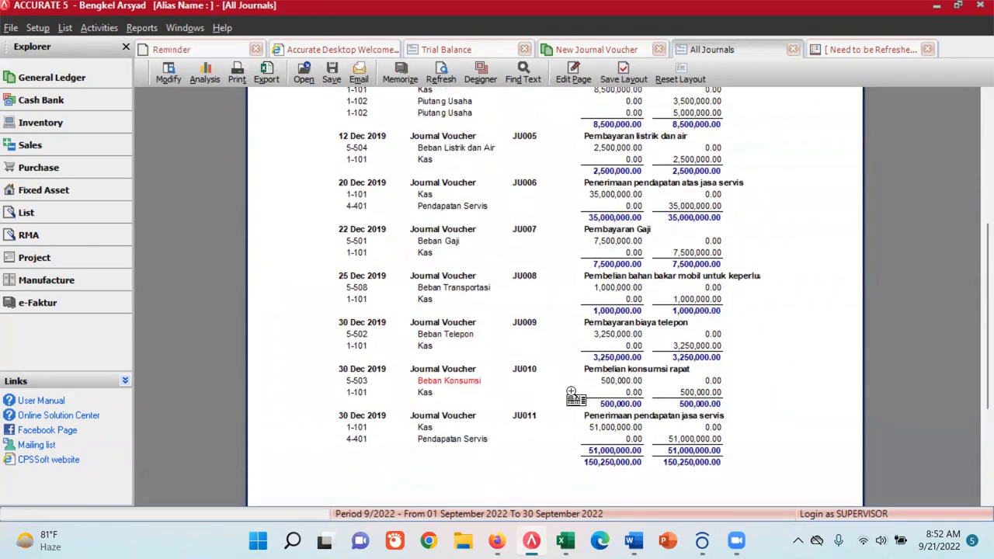